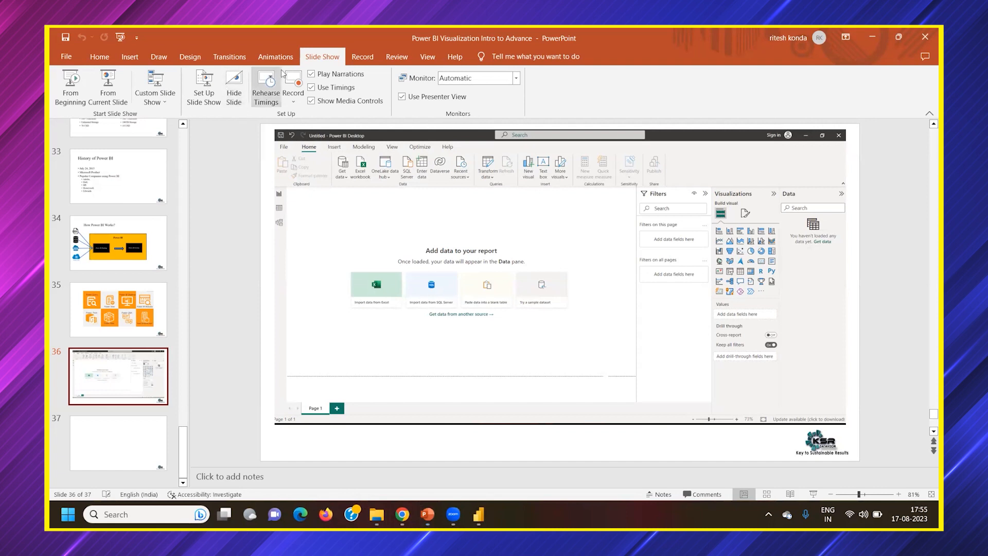
Briefly present the current slide, switch to Power BI Desktop, and expand the Data and Filters panes
{"action": "left_click", "coordinate": [107, 85]}
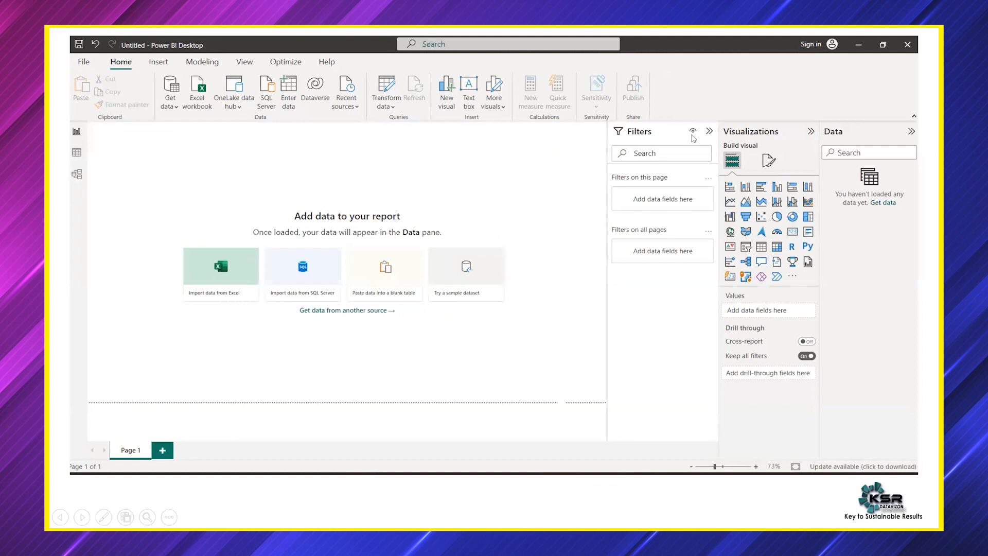
{"action": "key", "text": "Escape"}
{"action": "key", "text": "alt+Tab"}
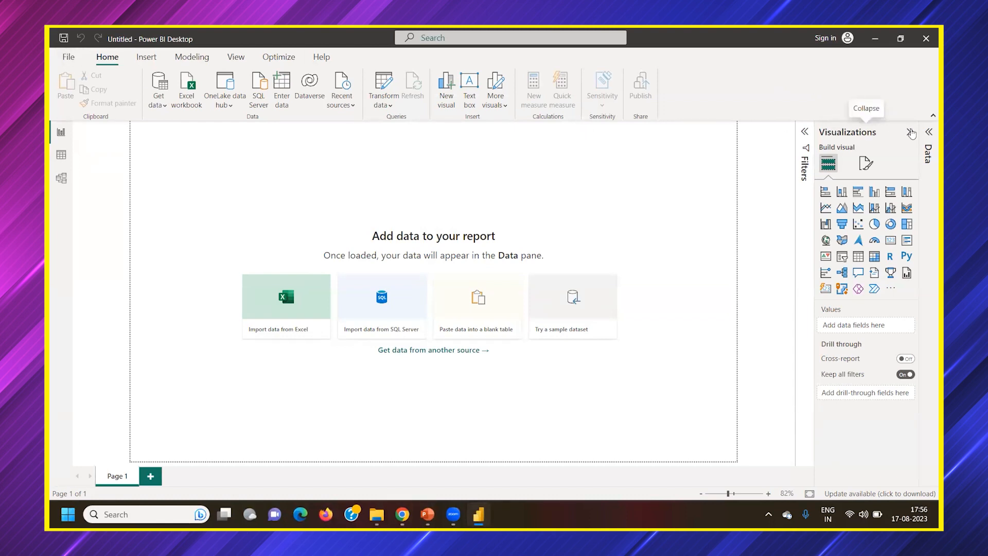
{"action": "left_click", "coordinate": [929, 132]}
{"action": "left_click", "coordinate": [722, 133]}
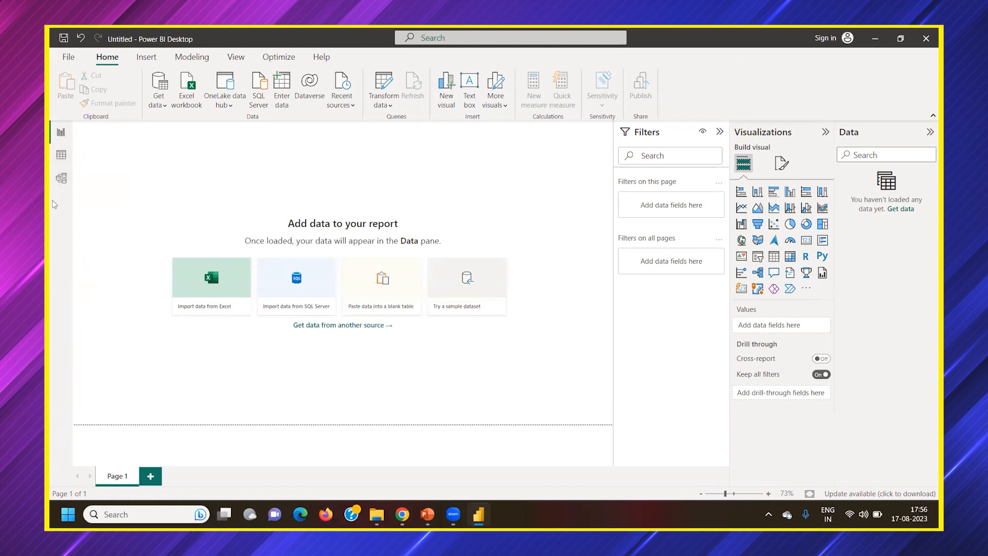
Check the installed Power BI Desktop version in the About information and close it
{"action": "left_click", "coordinate": [66, 58]}
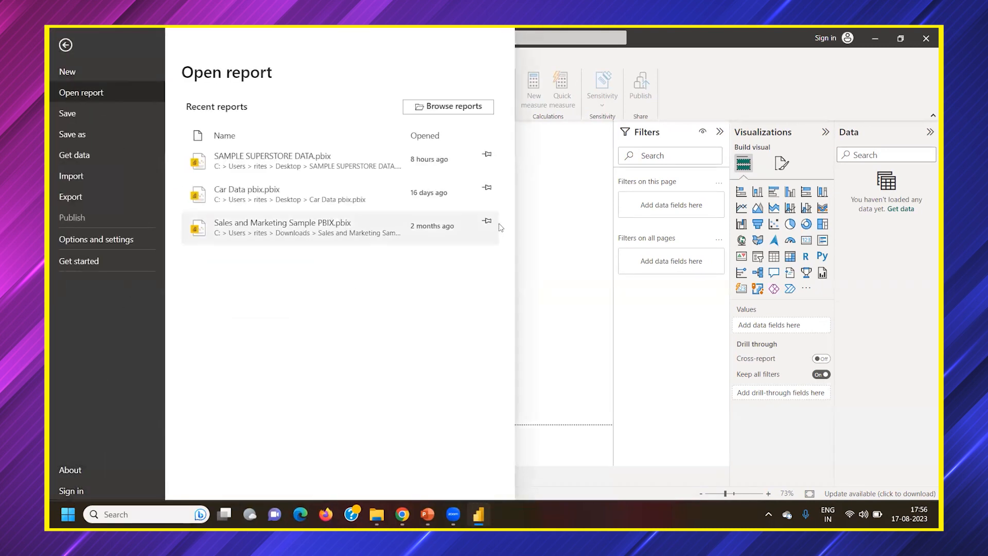
{"action": "left_click", "coordinate": [66, 45]}
{"action": "left_click", "coordinate": [72, 56]}
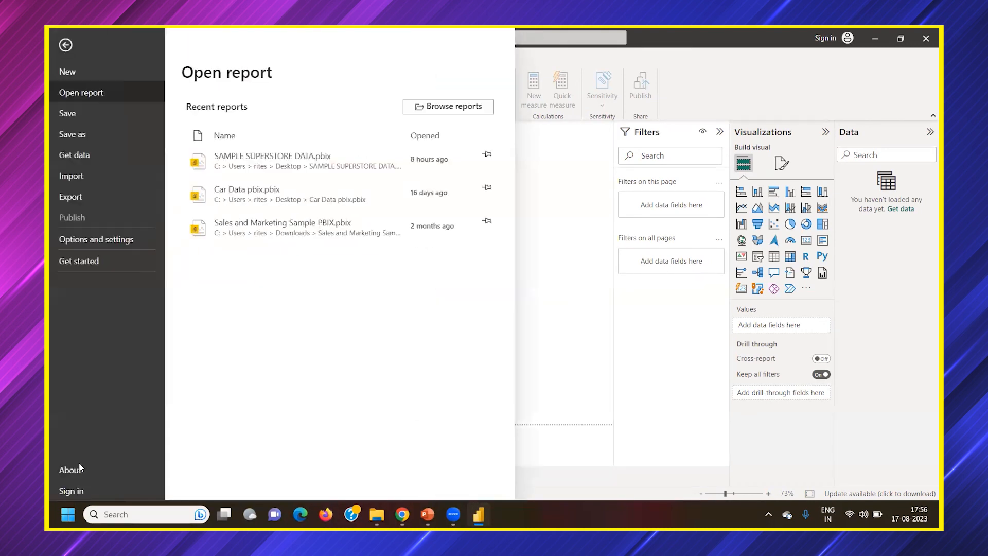
{"action": "key", "text": "Escape"}
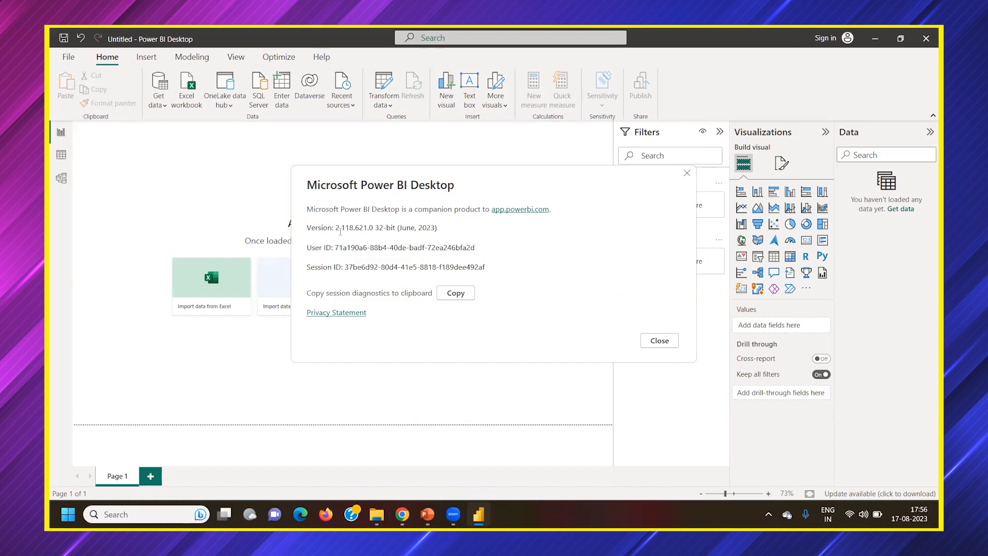
{"action": "left_click_drag", "start_coordinate": [401, 228], "coordinate": [434, 233]}
{"action": "left_click", "coordinate": [687, 173]}
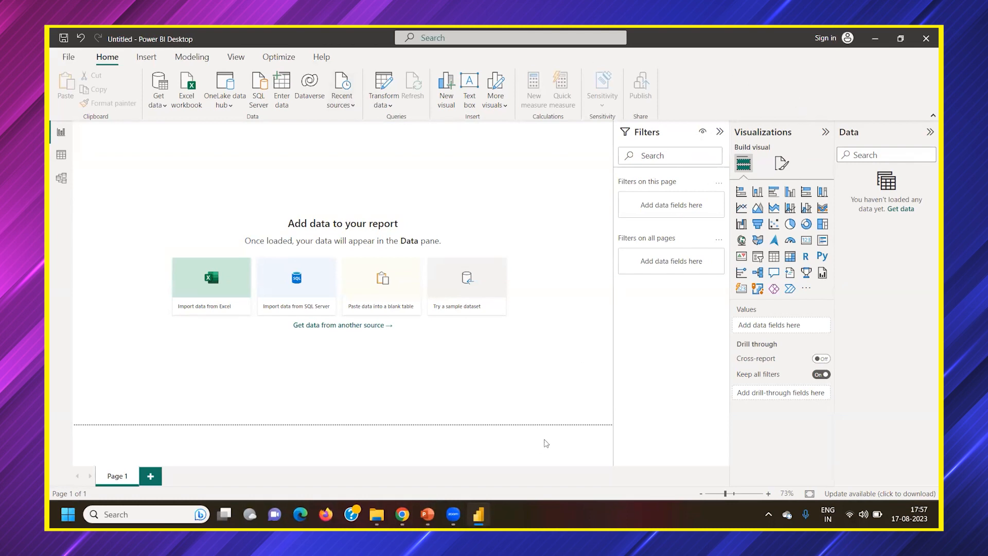
Switch to PowerPoint, present the current slide, underline Visualizations in red pen, and number the visual icons' columns up to 6 and rows up to 7
{"action": "left_click", "coordinate": [428, 514]}
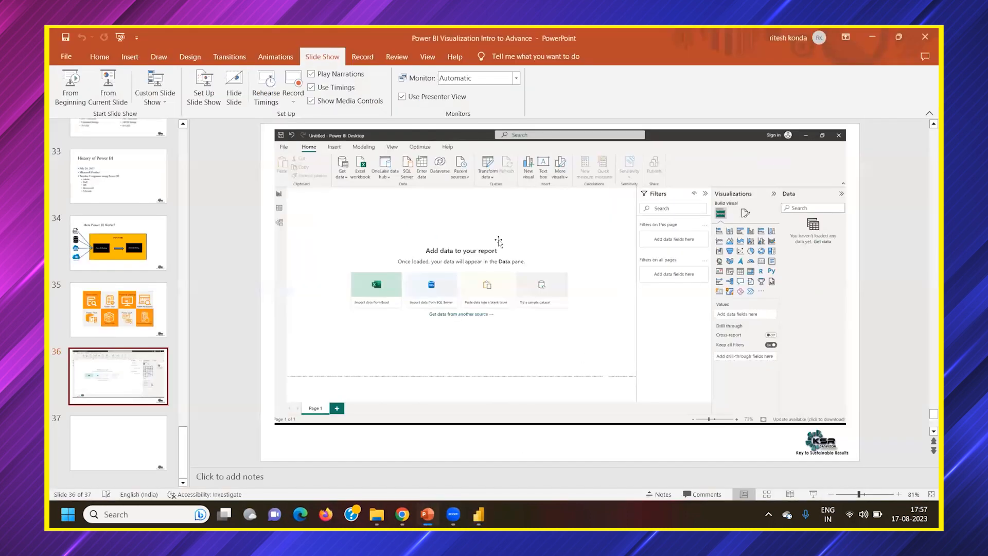
{"action": "left_click", "coordinate": [112, 88]}
{"action": "right_click", "coordinate": [552, 197]}
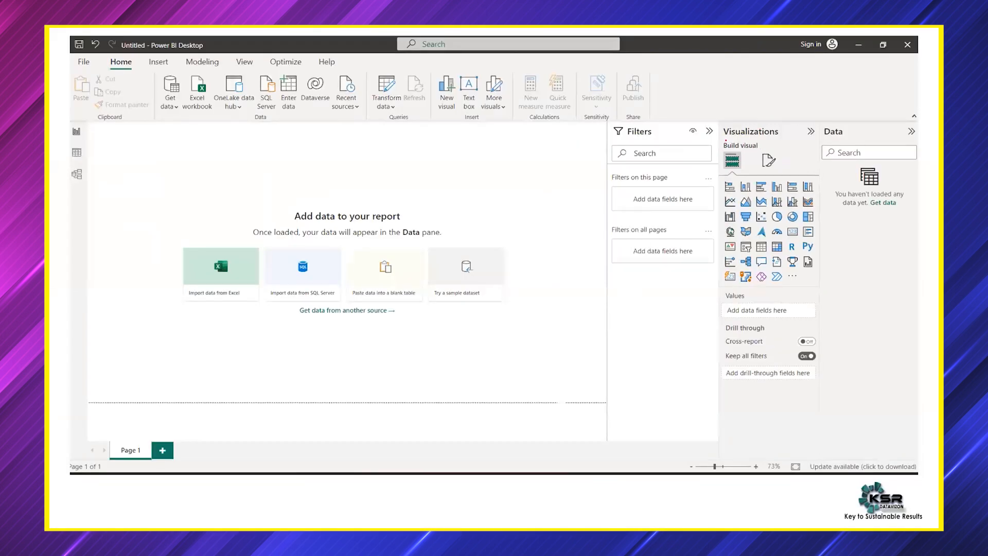
{"action": "left_click_drag", "start_coordinate": [726, 138], "coordinate": [815, 137]}
{"action": "left_click_drag", "start_coordinate": [720, 183], "coordinate": [809, 175]}
{"action": "mouse_move", "coordinate": [718, 202]}
{"action": "left_mouse_down"}
{"action": "mouse_move", "coordinate": [727, 240]}
{"action": "mouse_move", "coordinate": [714, 252]}
{"action": "mouse_move", "coordinate": [720, 284]}
{"action": "left_mouse_up"}
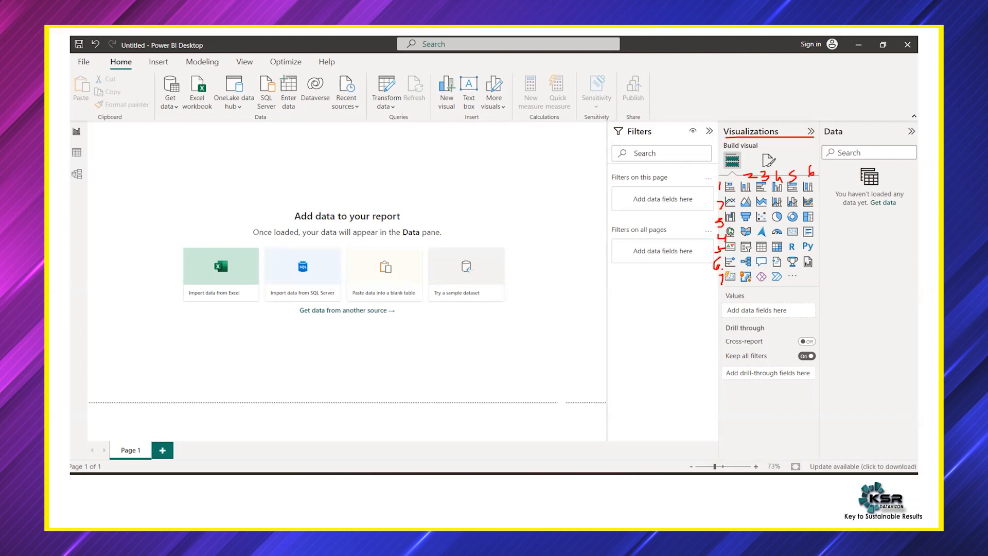
Underline the last row of visual icons, write an underlined 40 below it, and circle the ellipsis icon
{"action": "mouse_move", "coordinate": [727, 283]}
{"action": "left_mouse_down"}
{"action": "mouse_move", "coordinate": [791, 284]}
{"action": "mouse_move", "coordinate": [791, 310]}
{"action": "mouse_move", "coordinate": [806, 312]}
{"action": "mouse_move", "coordinate": [819, 308]}
{"action": "mouse_move", "coordinate": [811, 292]}
{"action": "left_mouse_up"}
{"action": "left_click_drag", "start_coordinate": [792, 327], "coordinate": [850, 310]}
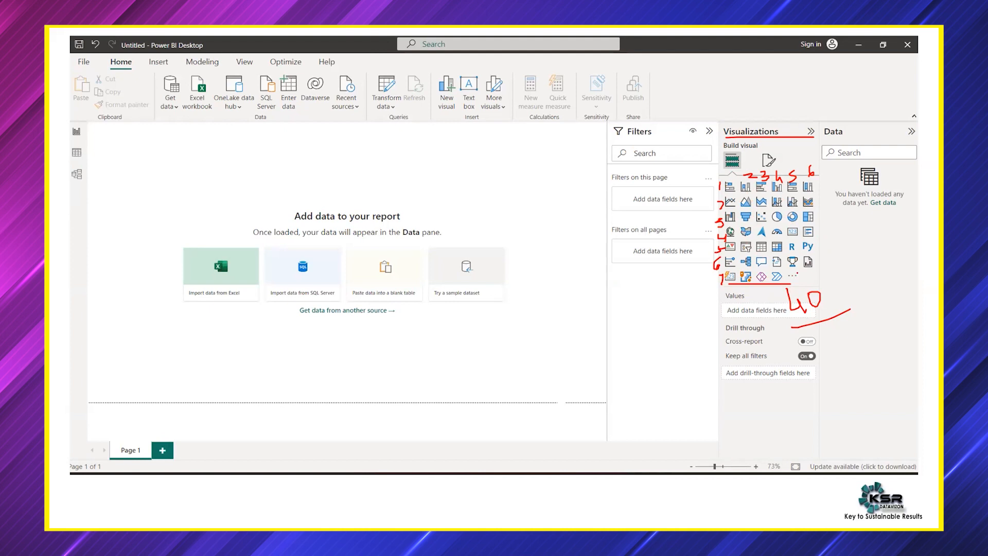
{"action": "mouse_move", "coordinate": [792, 274]}
{"action": "left_mouse_down"}
{"action": "mouse_move", "coordinate": [797, 292]}
{"action": "mouse_move", "coordinate": [792, 271]}
{"action": "left_mouse_up"}
Draw a red line beneath the pictured ribbon and handwrite the label Ribbon under it
{"action": "left_click_drag", "start_coordinate": [77, 126], "coordinate": [900, 117]}
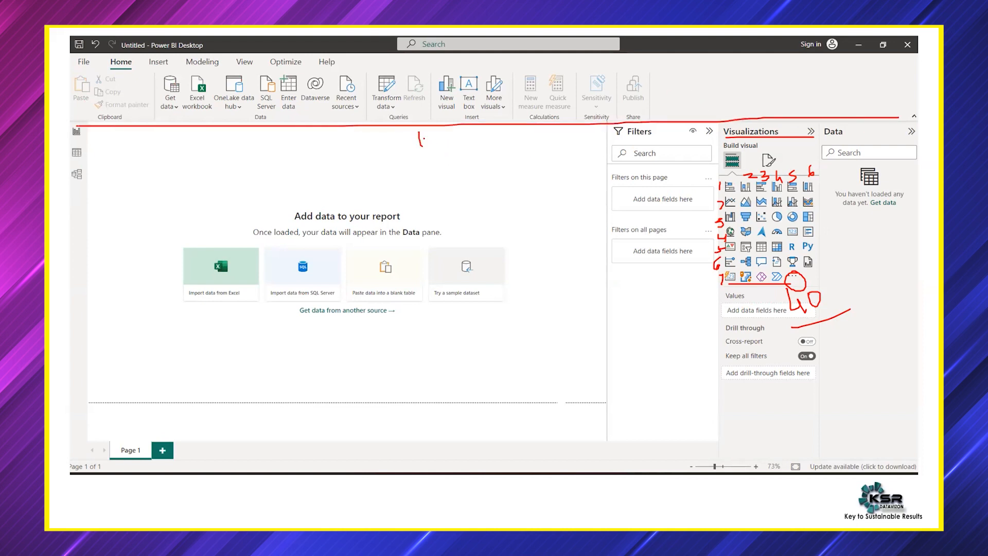
{"action": "mouse_move", "coordinate": [420, 133]}
{"action": "left_mouse_down"}
{"action": "mouse_move", "coordinate": [434, 135]}
{"action": "mouse_move", "coordinate": [423, 146]}
{"action": "mouse_move", "coordinate": [451, 159]}
{"action": "mouse_move", "coordinate": [510, 148]}
{"action": "left_mouse_up"}
{"action": "left_click", "coordinate": [499, 146]}
{"action": "left_click_drag", "start_coordinate": [513, 154], "coordinate": [535, 153]}
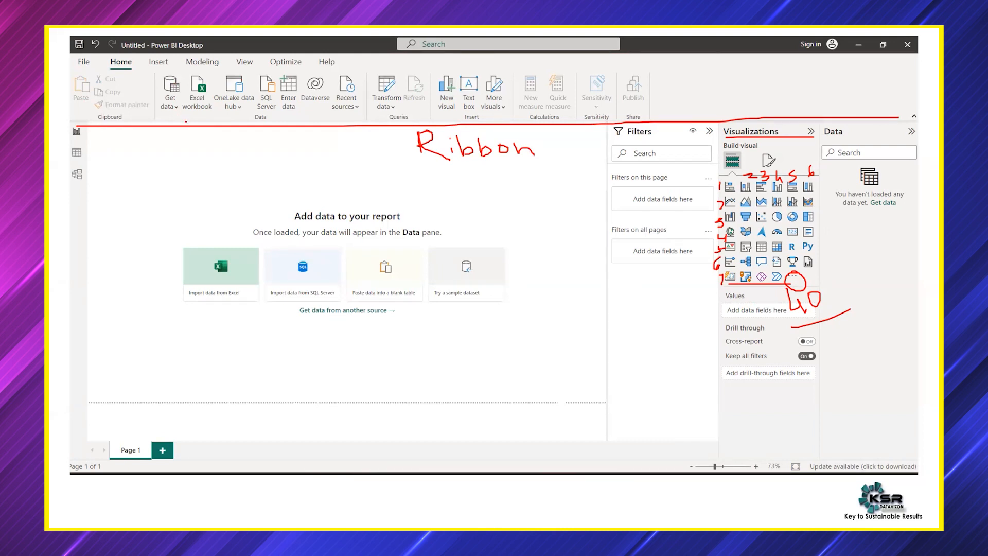
Underline and tick the data source commands in the pictured Data group, and end the slide show discarding the ink annotations
{"action": "left_click_drag", "start_coordinate": [192, 116], "coordinate": [354, 114]}
{"action": "left_click_drag", "start_coordinate": [188, 113], "coordinate": [323, 105]}
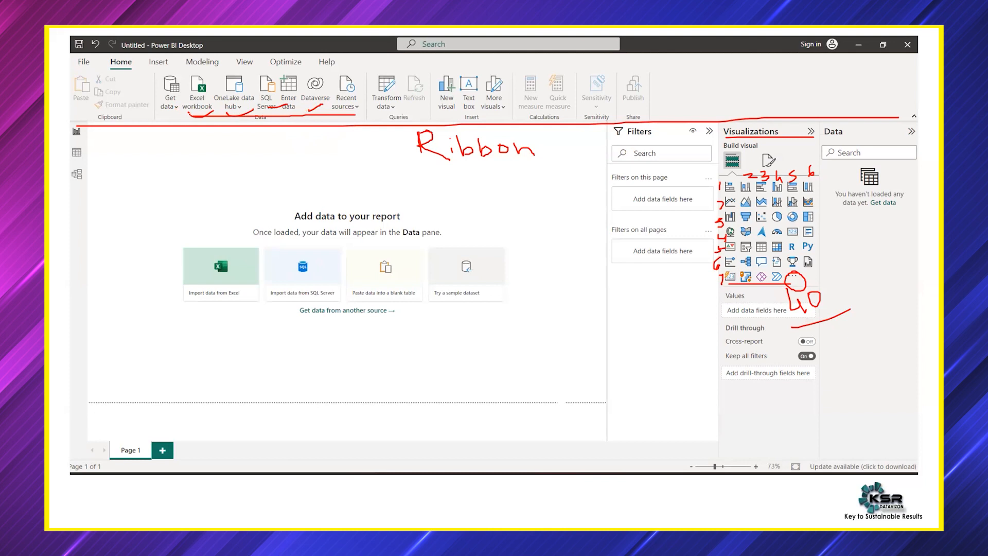
{"action": "mouse_move", "coordinate": [268, 111]}
{"action": "left_mouse_down"}
{"action": "mouse_move", "coordinate": [267, 126]}
{"action": "mouse_move", "coordinate": [260, 110]}
{"action": "left_mouse_up"}
{"action": "key", "text": "Escape"}
{"action": "left_click", "coordinate": [521, 294]}
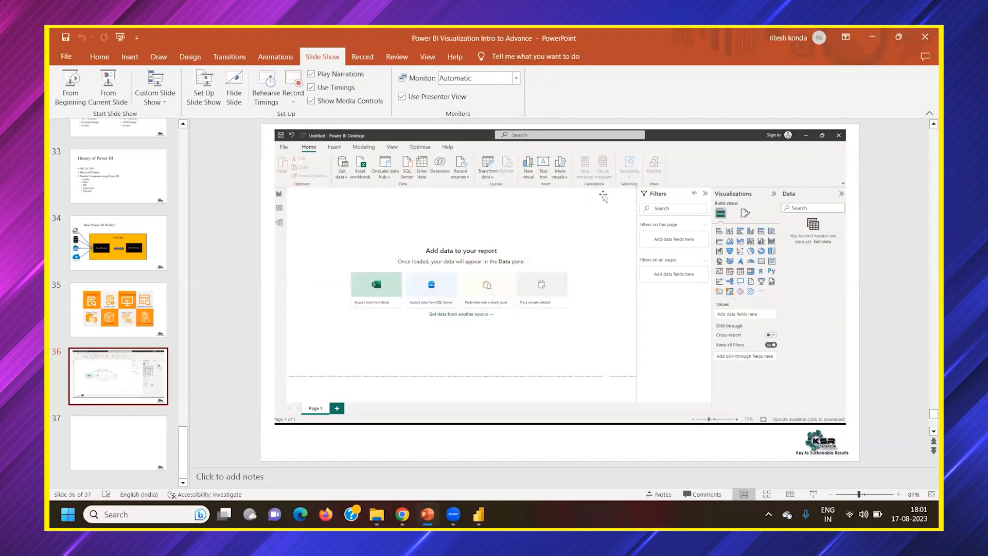
Switch to Power BI Desktop and open the complete Get Data source list
{"action": "left_click", "coordinate": [479, 515]}
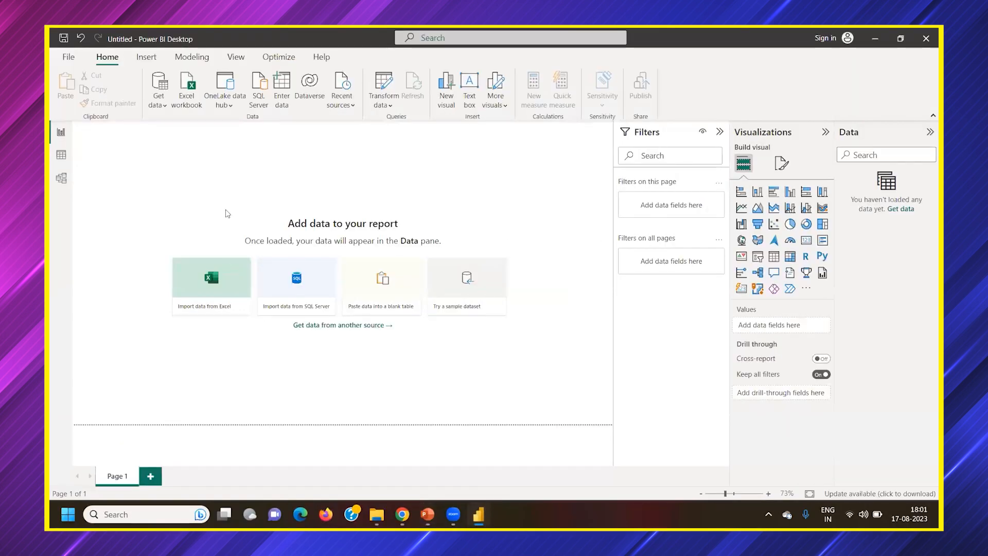
{"action": "left_click", "coordinate": [157, 104]}
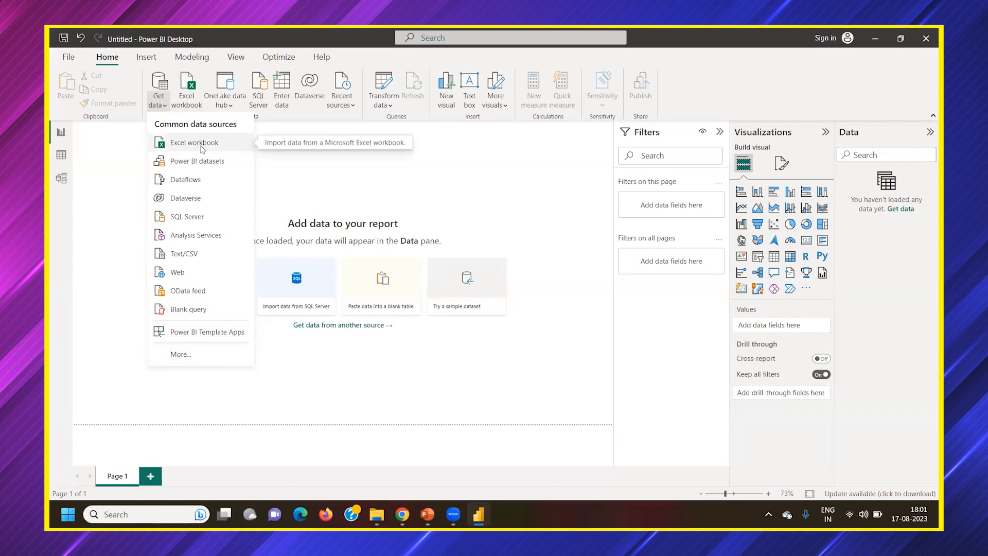
{"action": "left_click", "coordinate": [181, 354]}
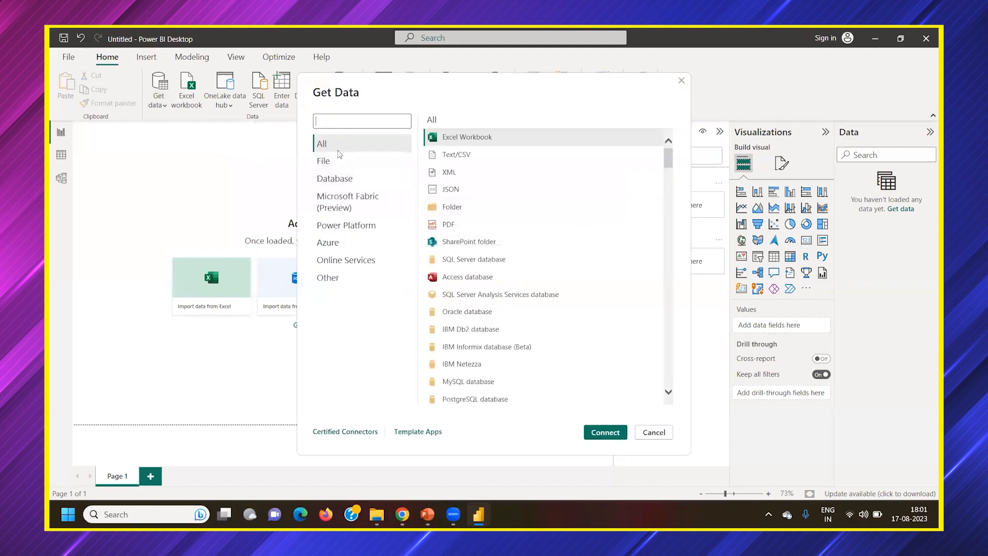
Skim the complete Get Data source list and return to its beginning
{"action": "scroll", "coordinate": [547, 266], "scroll_direction": "down", "scroll_amount": 15}
{"action": "scroll", "coordinate": [559, 274], "scroll_direction": "down", "scroll_amount": 15}
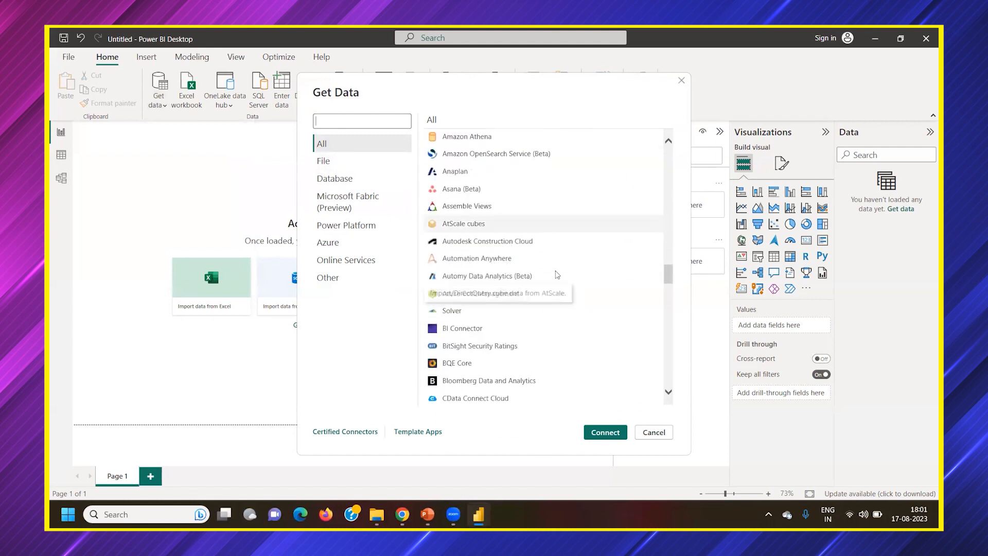
{"action": "left_click_drag", "start_coordinate": [666, 275], "coordinate": [665, 164]}
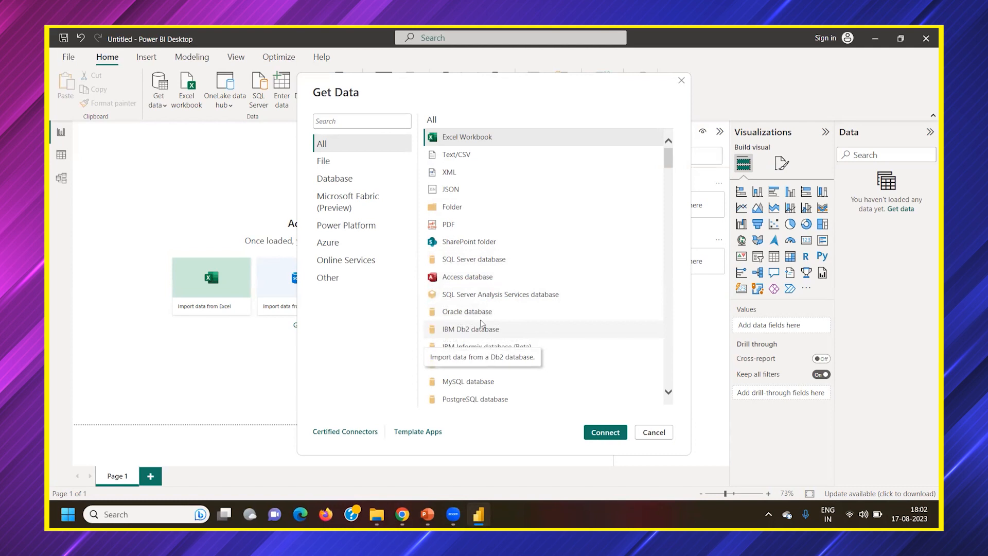
Examine the database connectors in the Get Data list, including IBM, MySQL, SAP, Amazon Redshift and Google BigQuery
{"action": "scroll", "coordinate": [480, 330], "scroll_direction": "down", "scroll_amount": 1}
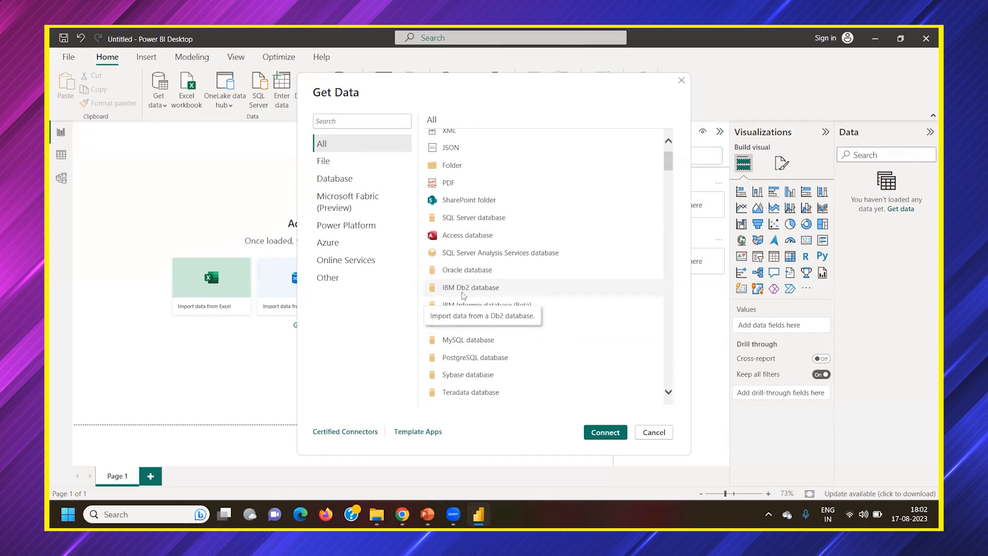
{"action": "scroll", "coordinate": [513, 306], "scroll_direction": "down", "scroll_amount": 1}
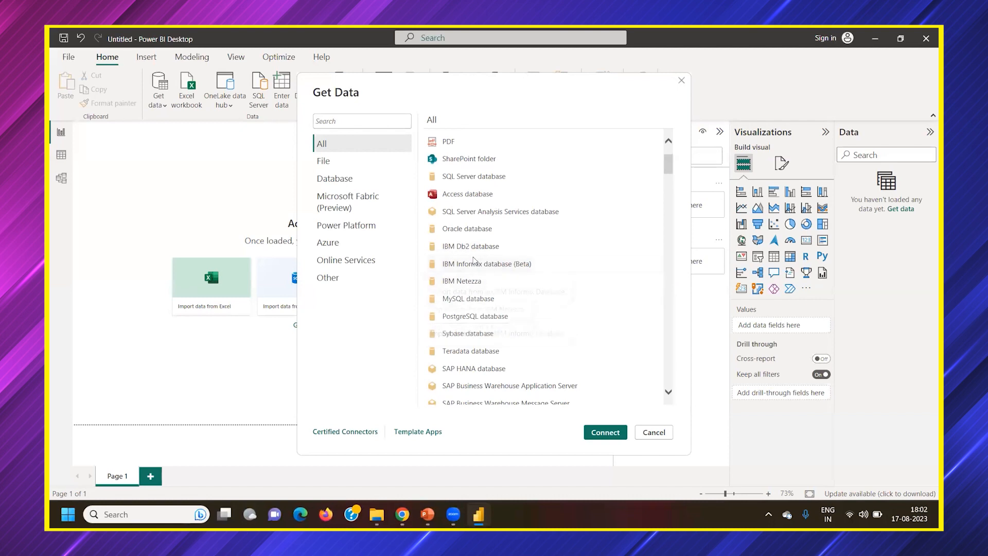
{"action": "scroll", "coordinate": [474, 279], "scroll_direction": "down", "scroll_amount": 1}
{"action": "scroll", "coordinate": [474, 279], "scroll_direction": "down", "scroll_amount": 2}
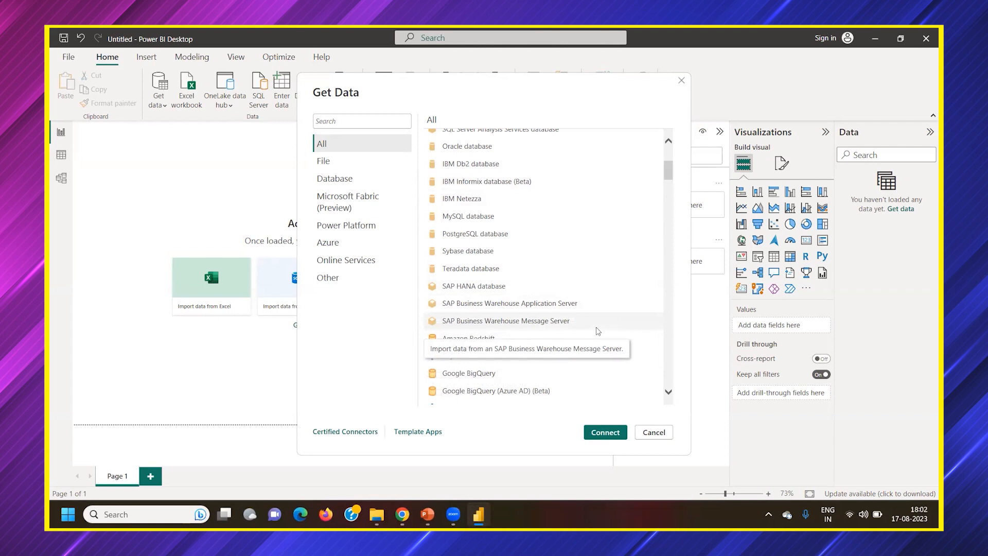
{"action": "scroll", "coordinate": [596, 326], "scroll_direction": "down", "scroll_amount": 1}
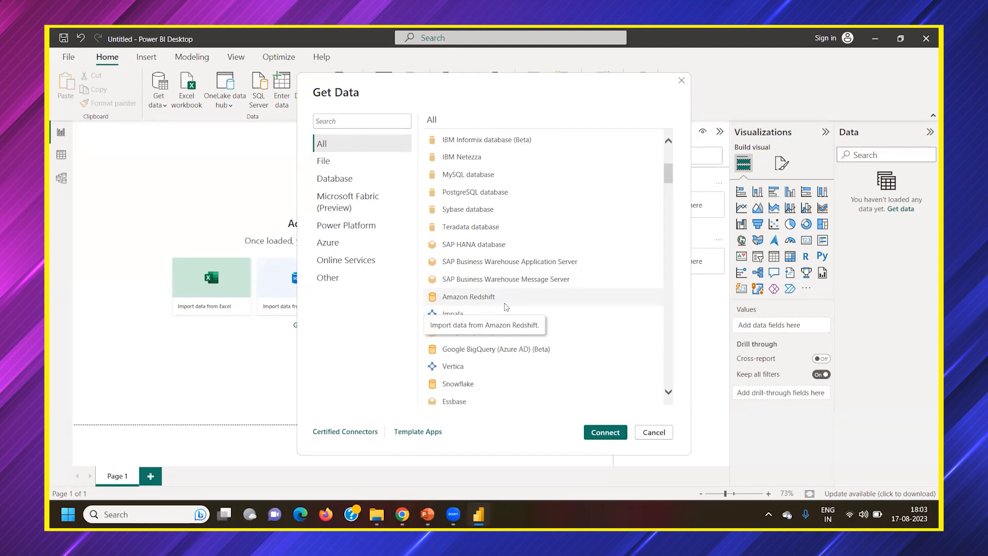
{"action": "scroll", "coordinate": [506, 307], "scroll_direction": "down", "scroll_amount": 3}
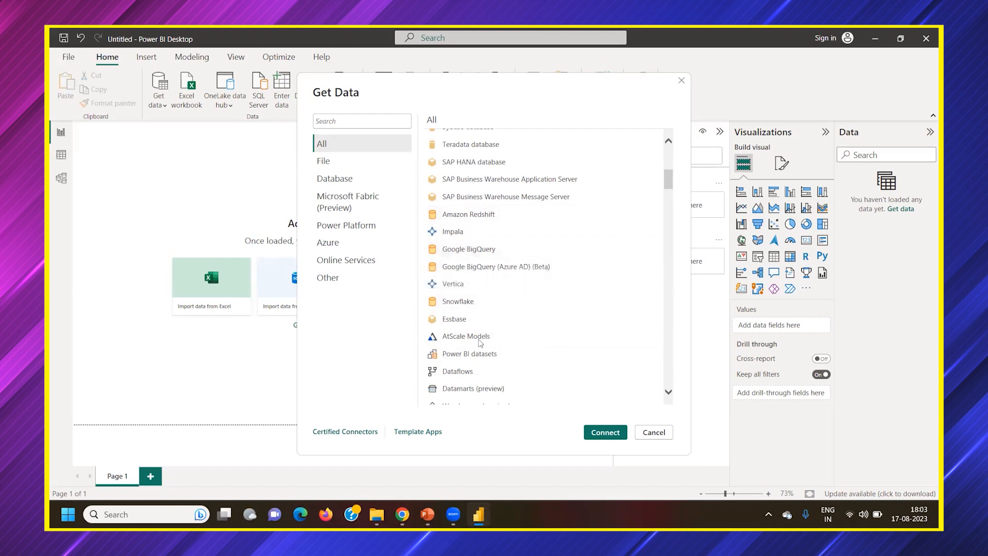
Examine the remaining Get Data connectors, including the Power BI, Azure, Dynamics and online service sources, and return to the list's beginning
{"action": "scroll", "coordinate": [513, 309], "scroll_direction": "down", "scroll_amount": 6}
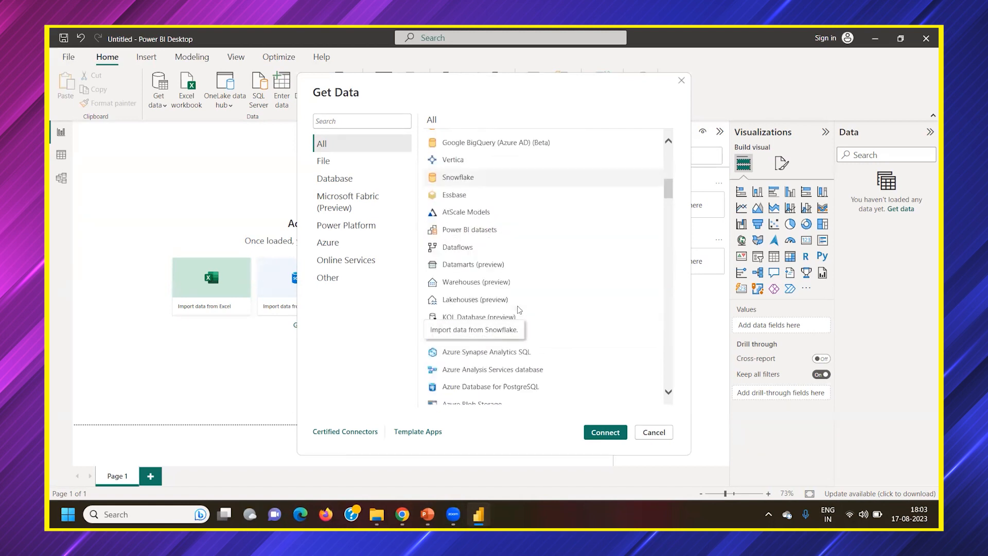
{"action": "scroll", "coordinate": [519, 309], "scroll_direction": "down", "scroll_amount": 4}
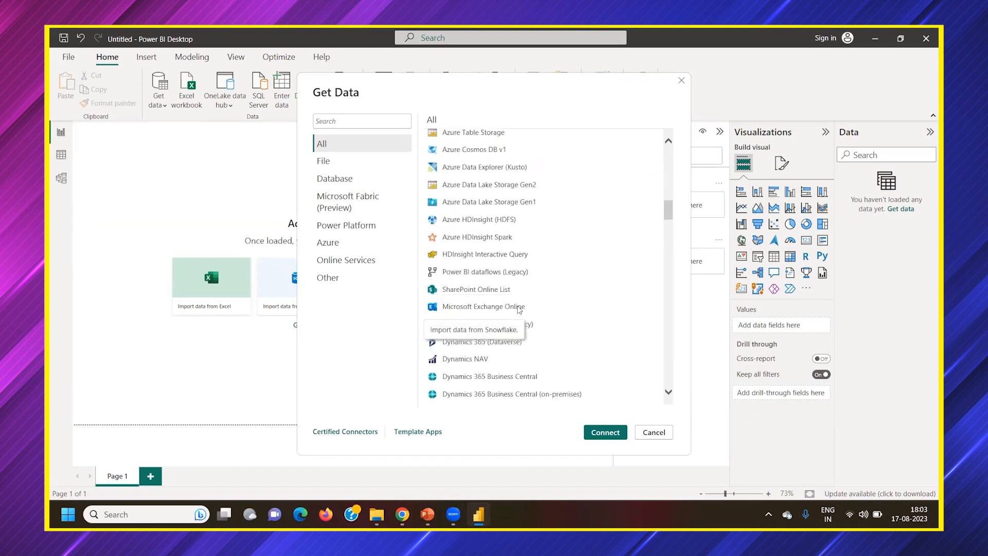
{"action": "scroll", "coordinate": [519, 309], "scroll_direction": "down", "scroll_amount": 3}
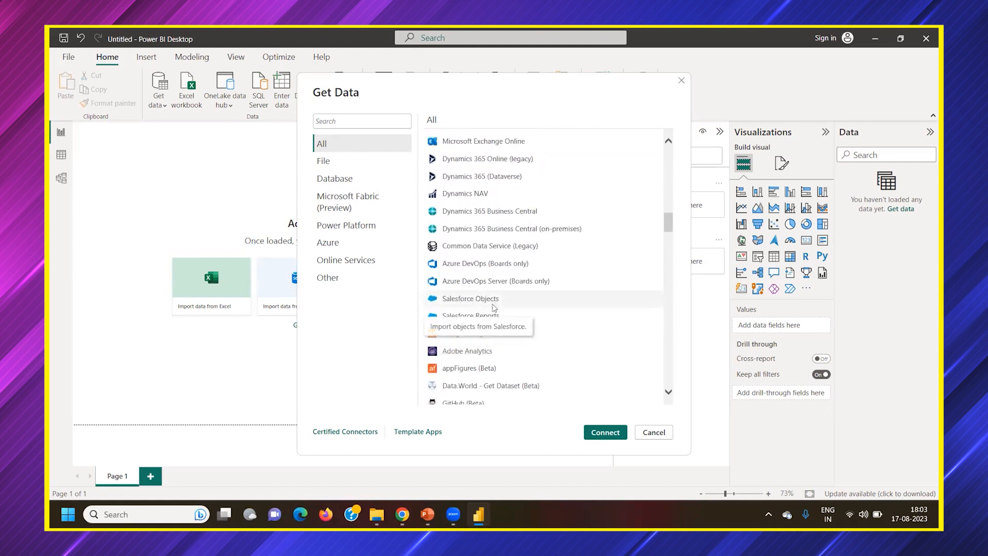
{"action": "scroll", "coordinate": [480, 301], "scroll_direction": "down", "scroll_amount": 3}
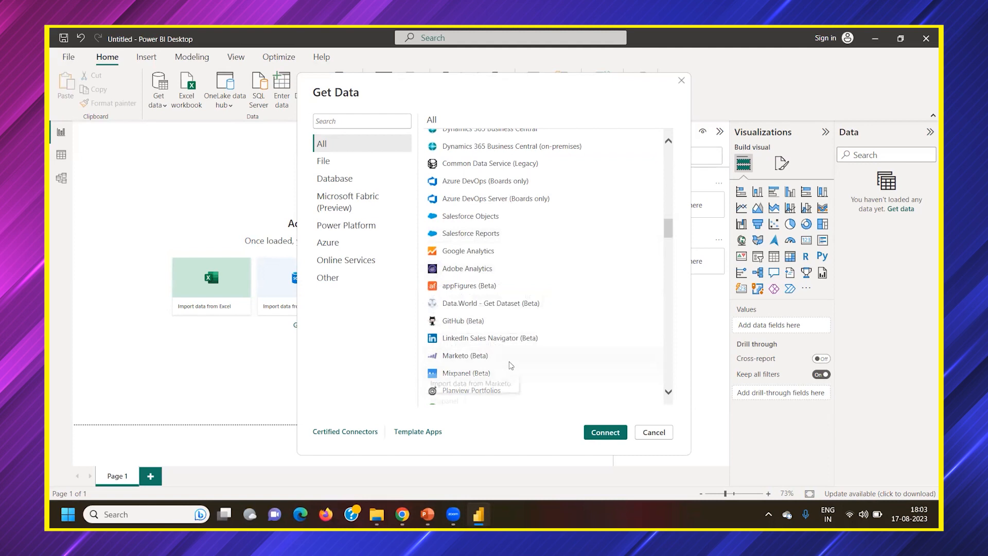
{"action": "scroll", "coordinate": [510, 355], "scroll_direction": "down", "scroll_amount": 3}
{"action": "scroll", "coordinate": [525, 355], "scroll_direction": "down", "scroll_amount": 10}
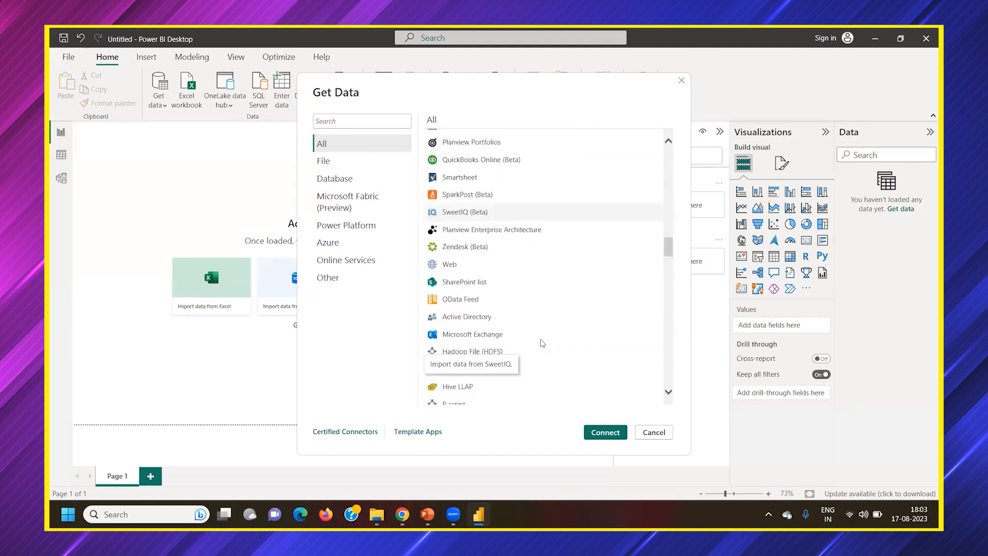
{"action": "scroll", "coordinate": [542, 342], "scroll_direction": "down", "scroll_amount": 2}
{"action": "scroll", "coordinate": [542, 342], "scroll_direction": "down", "scroll_amount": 10}
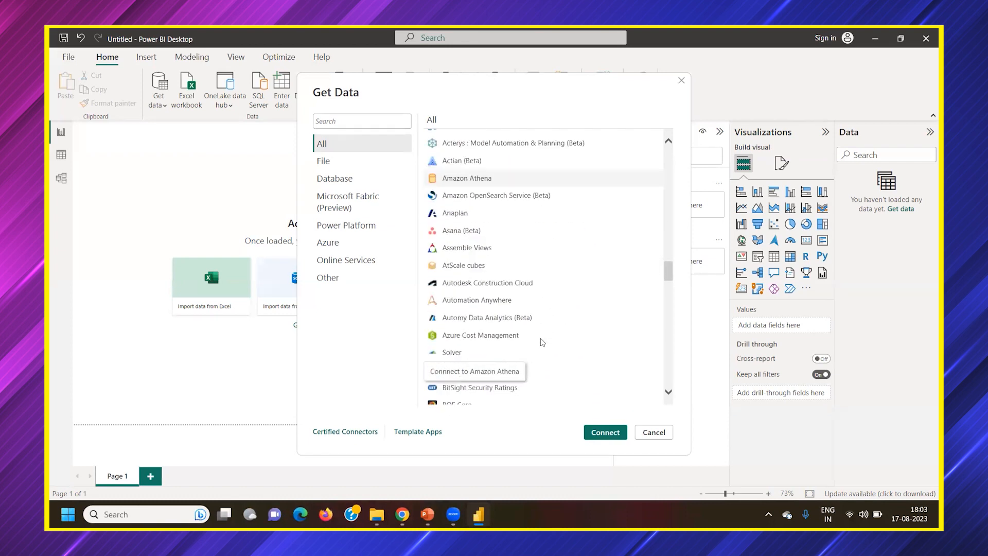
{"action": "scroll", "coordinate": [540, 339], "scroll_direction": "down", "scroll_amount": 2}
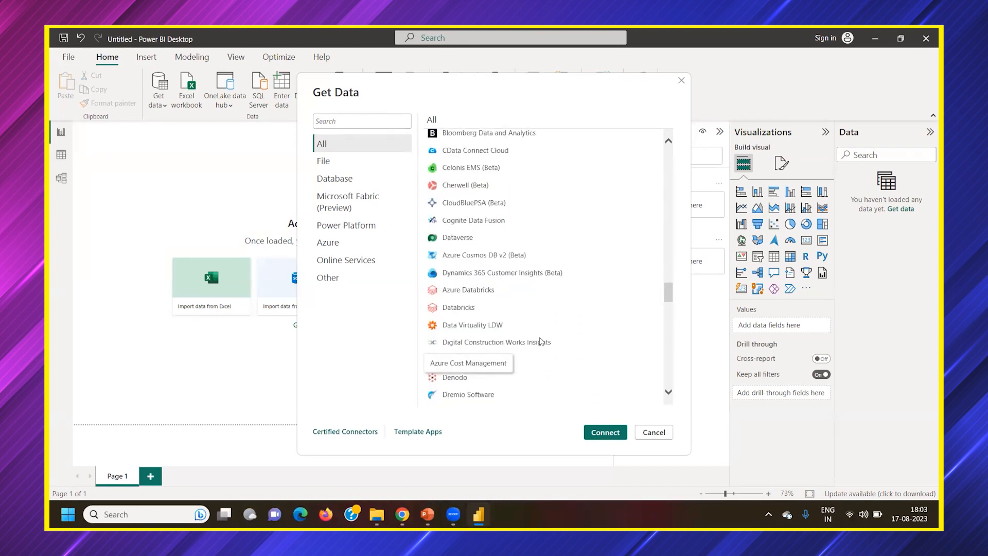
{"action": "scroll", "coordinate": [542, 342], "scroll_direction": "down", "scroll_amount": 1}
{"action": "scroll", "coordinate": [541, 342], "scroll_direction": "down", "scroll_amount": 1}
{"action": "scroll", "coordinate": [542, 342], "scroll_direction": "up", "scroll_amount": 2}
{"action": "scroll", "coordinate": [541, 341], "scroll_direction": "up", "scroll_amount": 15}
{"action": "scroll", "coordinate": [539, 340], "scroll_direction": "up", "scroll_amount": 15}
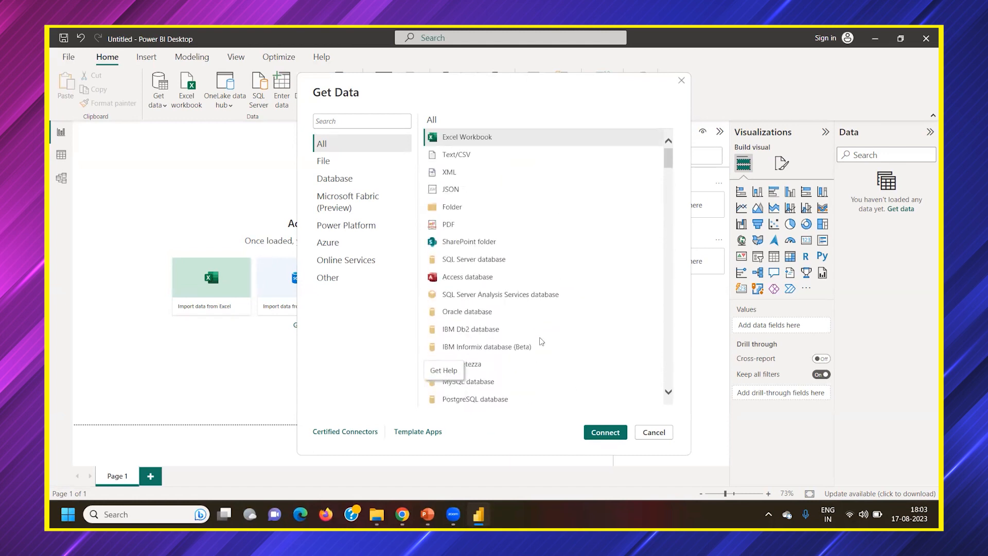
Skim the Get Data source list once more and close the dialog without connecting
{"action": "scroll", "coordinate": [533, 332], "scroll_direction": "down", "scroll_amount": 3}
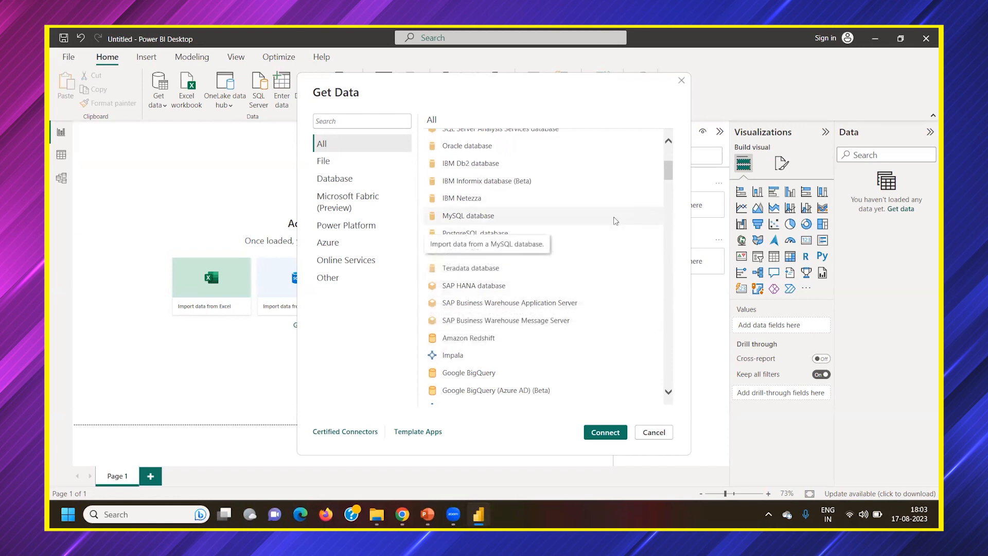
{"action": "scroll", "coordinate": [615, 277], "scroll_direction": "down", "scroll_amount": 5}
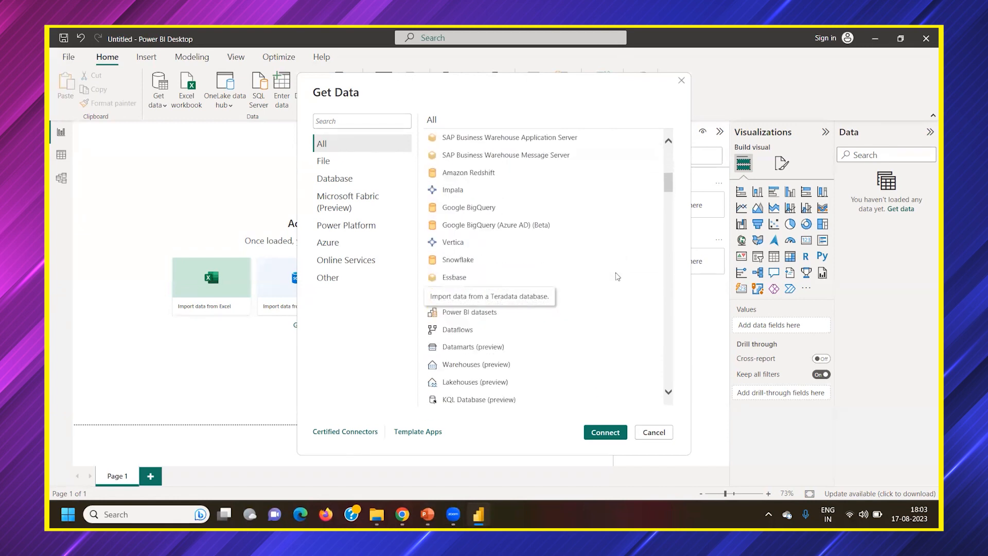
{"action": "scroll", "coordinate": [600, 289], "scroll_direction": "down", "scroll_amount": 10}
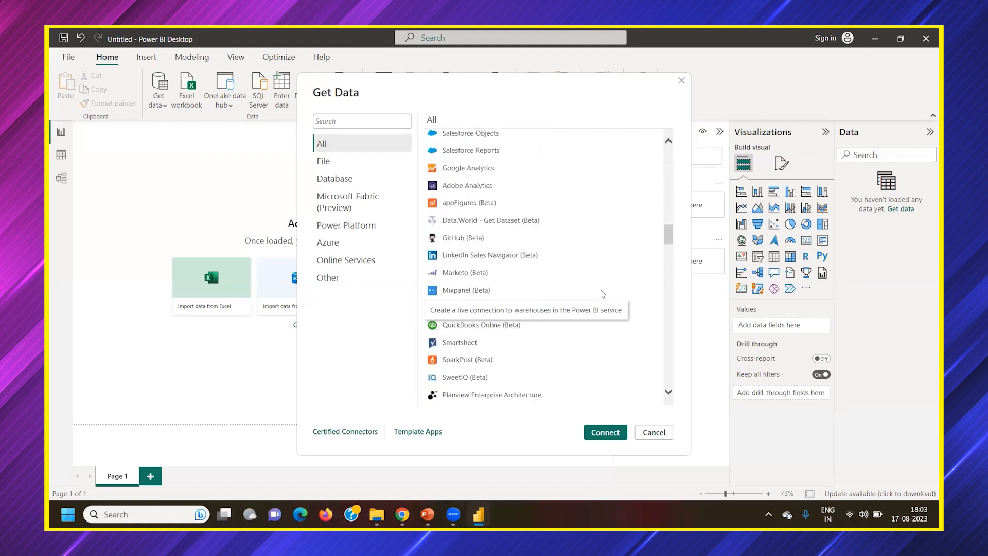
{"action": "scroll", "coordinate": [600, 293], "scroll_direction": "down", "scroll_amount": 2}
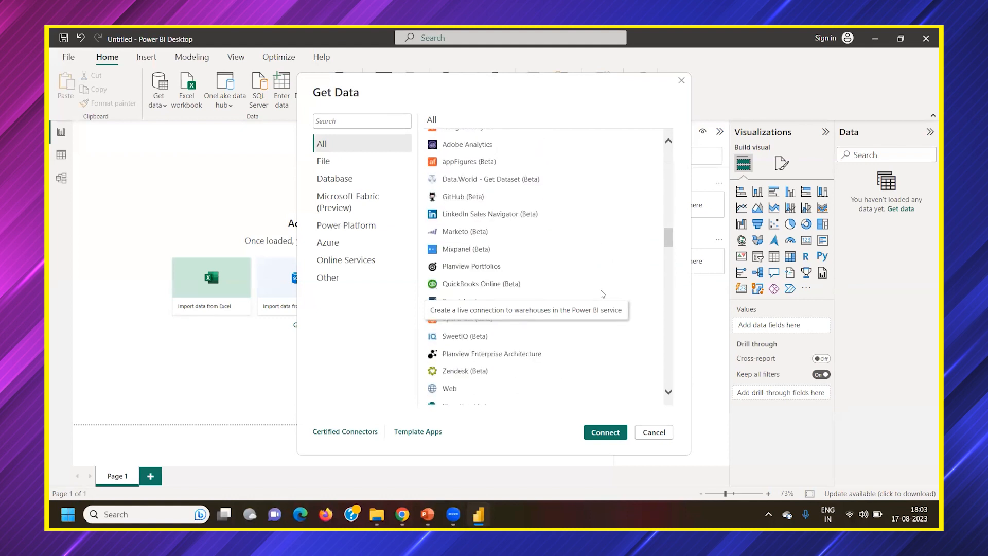
{"action": "key", "text": "Escape"}
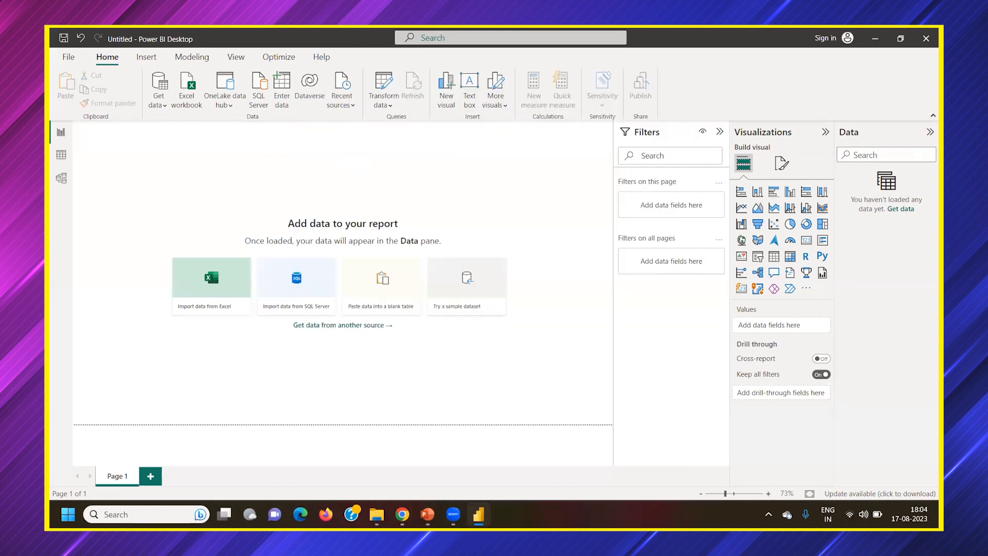
Switch to PowerPoint, present the current slide, and underline the pictured ribbon and the Visualizations and Filters headings in red ink
{"action": "left_click", "coordinate": [427, 514]}
{"action": "left_click", "coordinate": [108, 98]}
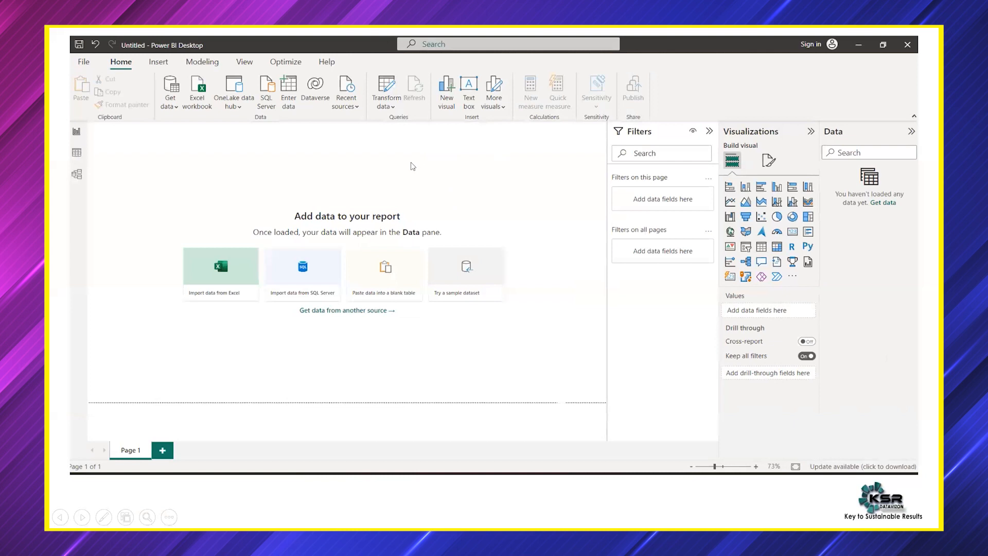
{"action": "right_click", "coordinate": [481, 186]}
{"action": "mouse_move", "coordinate": [536, 309]}
{"action": "left_click", "coordinate": [626, 311]}
{"action": "left_click_drag", "start_coordinate": [155, 123], "coordinate": [878, 105]}
{"action": "left_click_drag", "start_coordinate": [727, 139], "coordinate": [801, 138]}
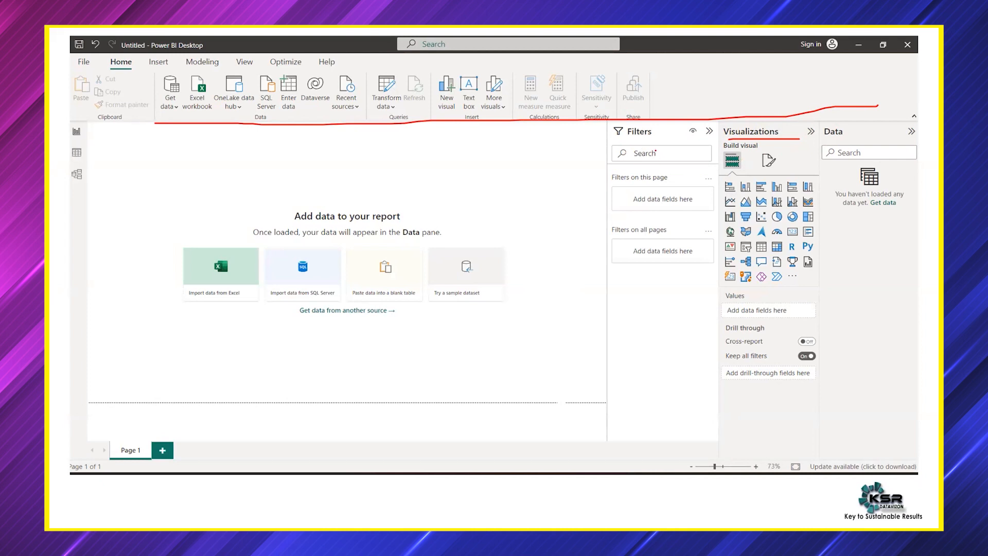
{"action": "left_click_drag", "start_coordinate": [619, 139], "coordinate": [713, 140]}
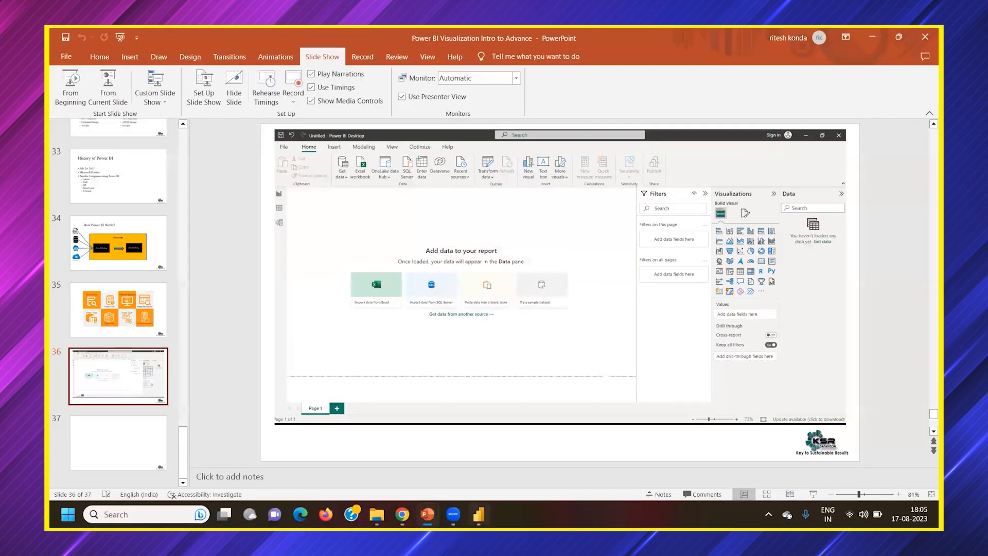
Switch to Power BI Desktop and load the data from the file Sample - Superstore.csv
{"action": "left_click", "coordinate": [479, 514]}
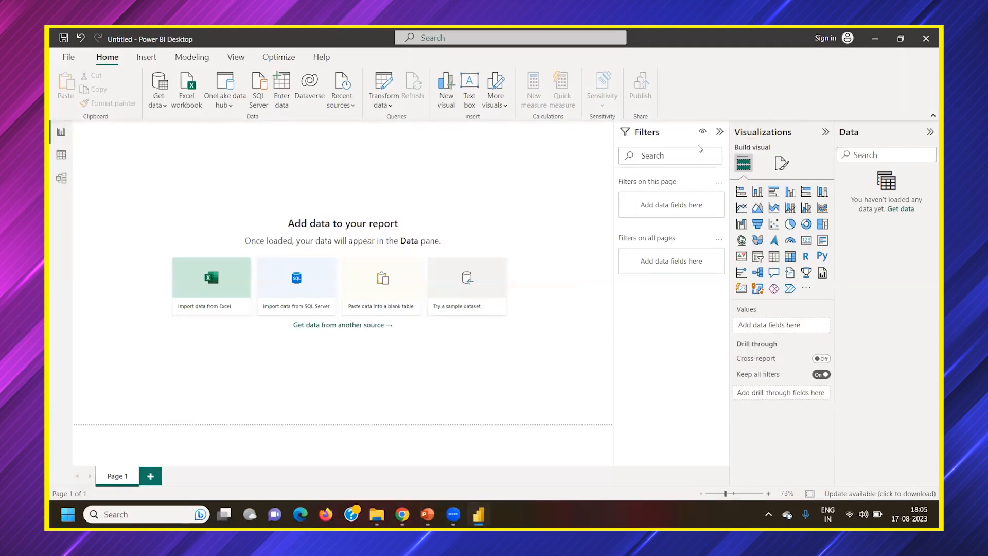
{"action": "left_click", "coordinate": [164, 107]}
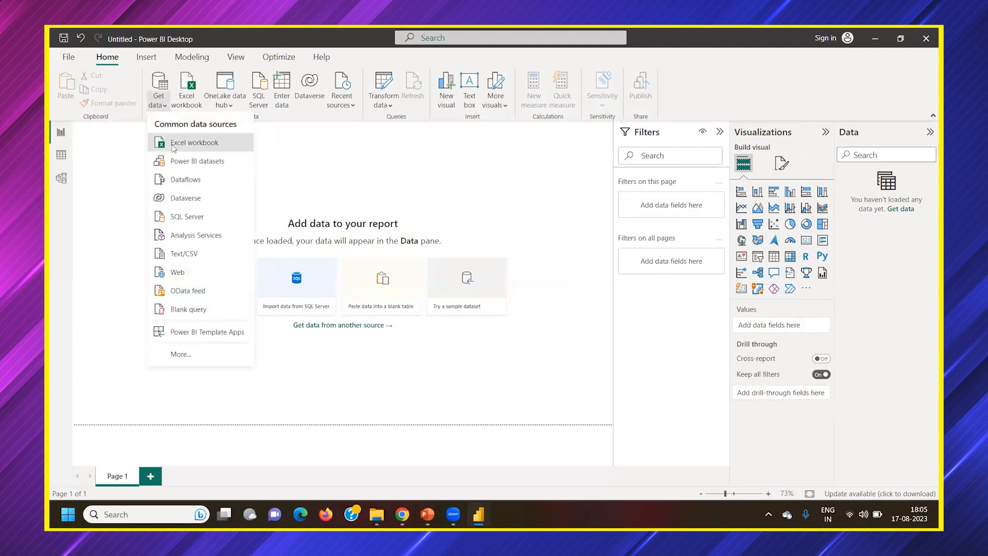
{"action": "left_click", "coordinate": [174, 146]}
{"action": "left_click", "coordinate": [392, 287]}
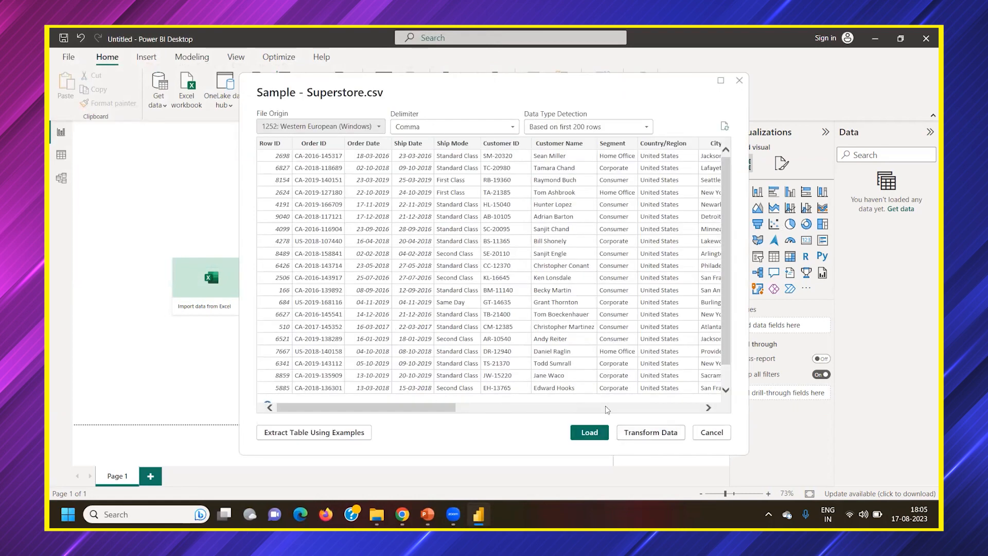
{"action": "left_click", "coordinate": [590, 434]}
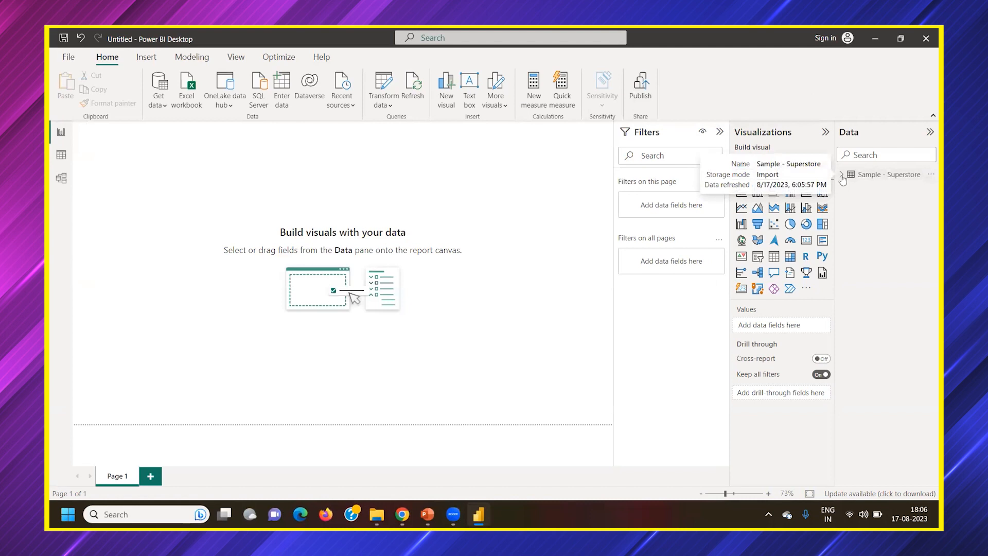
Expand the Sample - Superstore table to list its fields
{"action": "left_click", "coordinate": [842, 176]}
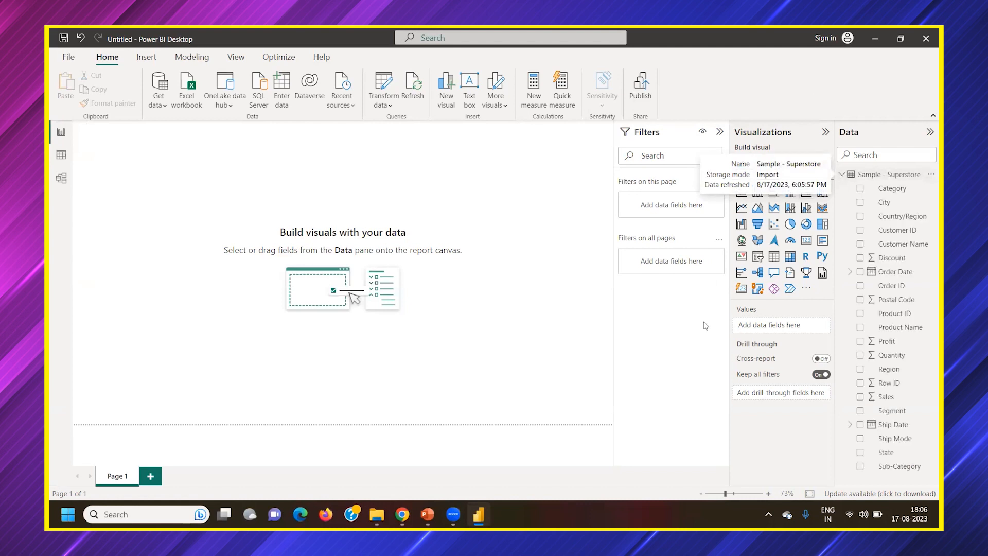
{"action": "left_click", "coordinate": [842, 176]}
{"action": "left_click", "coordinate": [842, 175]}
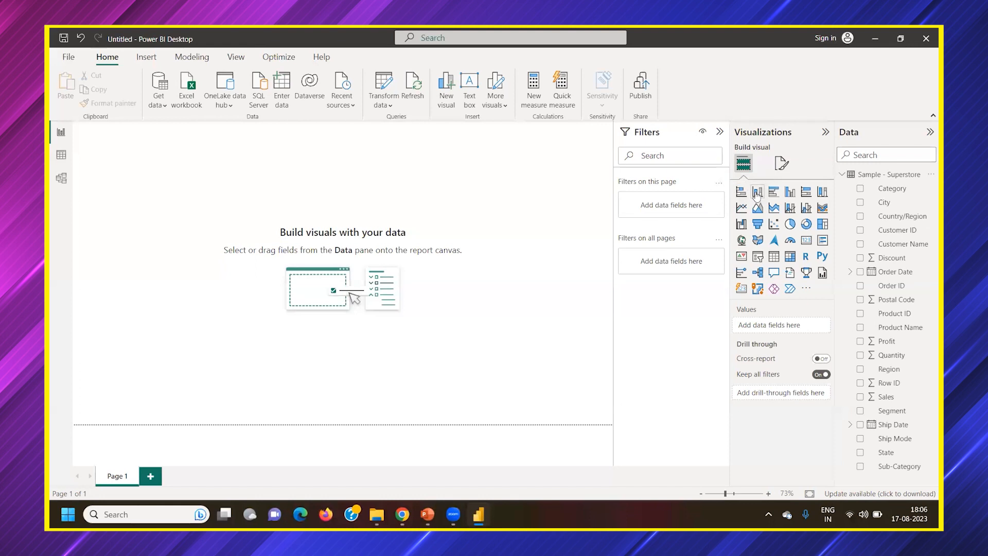
Add an empty stacked column chart, move and enlarge it on the canvas, and remove it
{"action": "left_click", "coordinate": [756, 194]}
{"action": "left_click_drag", "start_coordinate": [165, 203], "coordinate": [323, 243]}
{"action": "left_click_drag", "start_coordinate": [334, 288], "coordinate": [484, 343]}
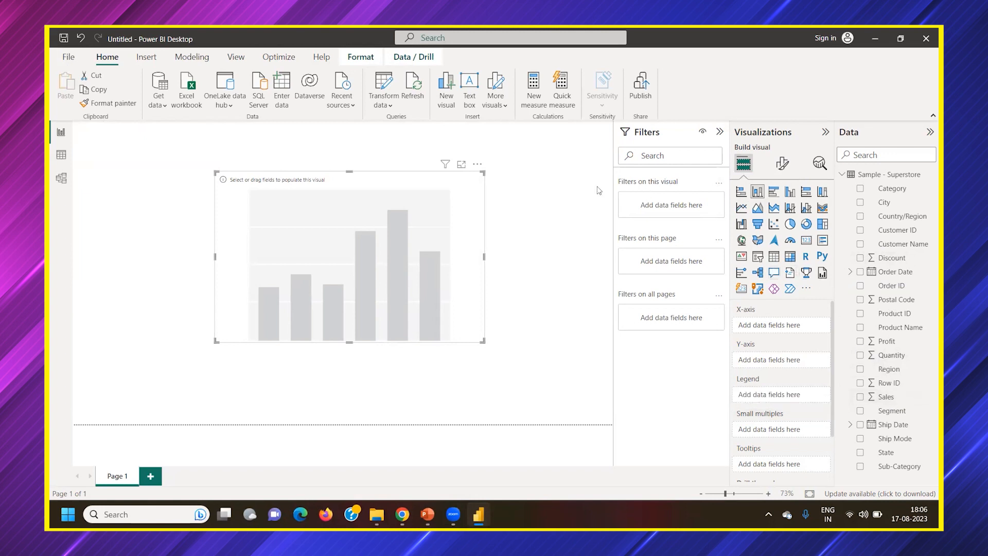
{"action": "left_click", "coordinate": [478, 163]}
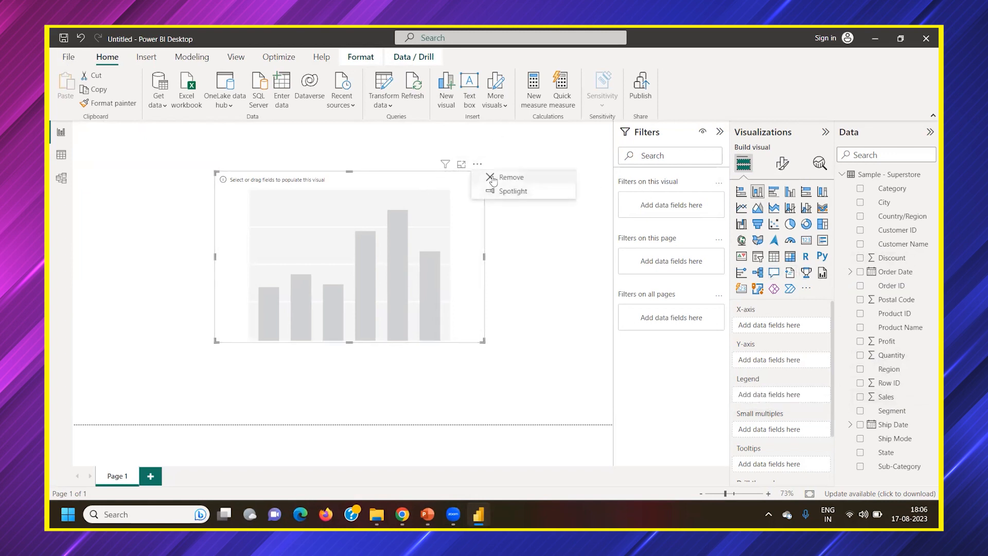
{"action": "left_click", "coordinate": [492, 178]}
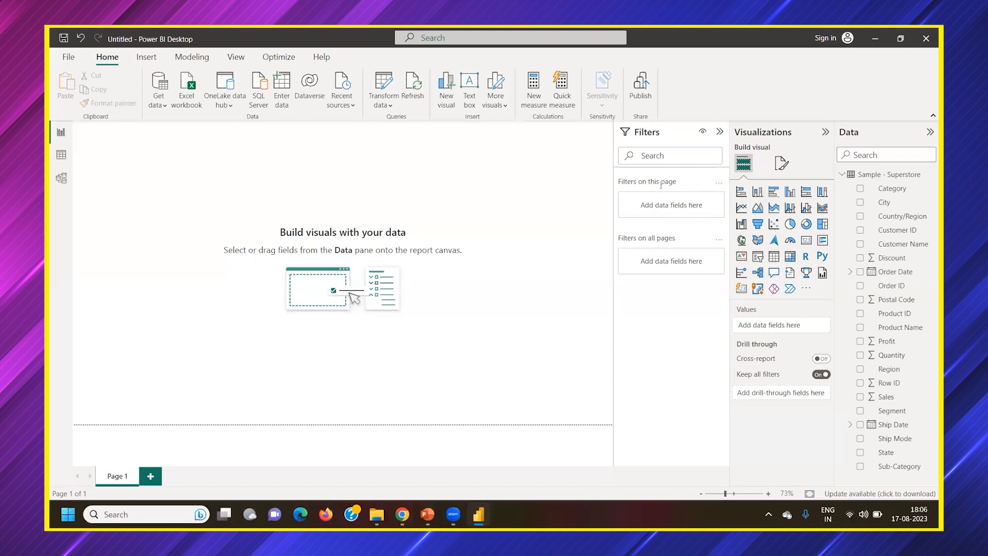
Add an empty stacked column chart to the report page and enlarge it near the middle of the canvas
{"action": "left_click", "coordinate": [758, 192]}
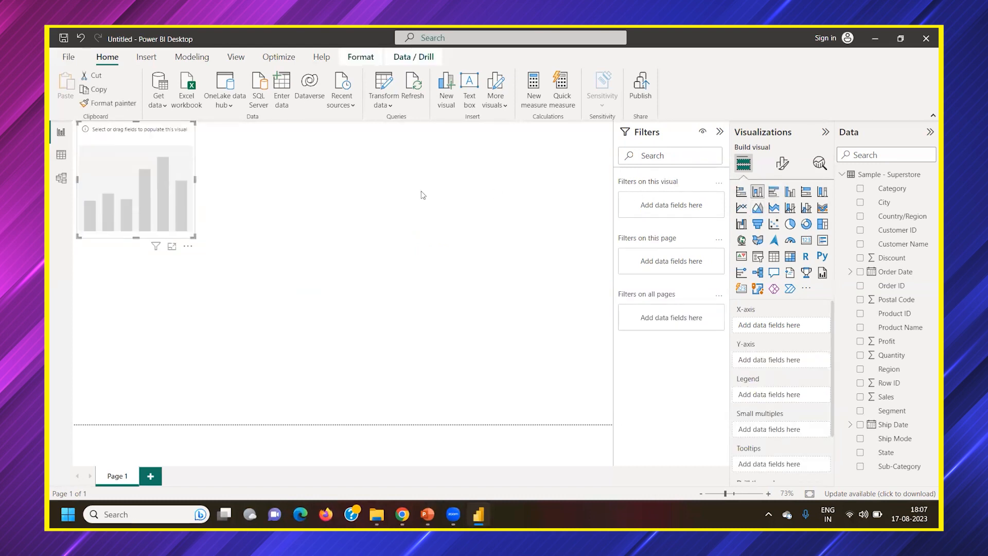
{"action": "left_click_drag", "start_coordinate": [169, 205], "coordinate": [521, 367]}
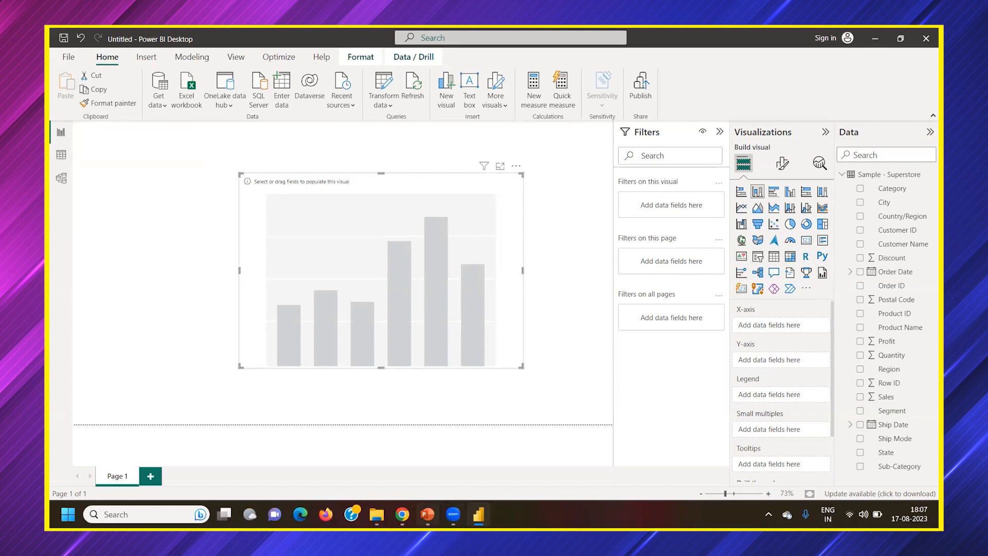
Switch to PowerPoint and start the slide show from the current slide with the pictured Power BI interface
{"action": "left_click", "coordinate": [428, 514]}
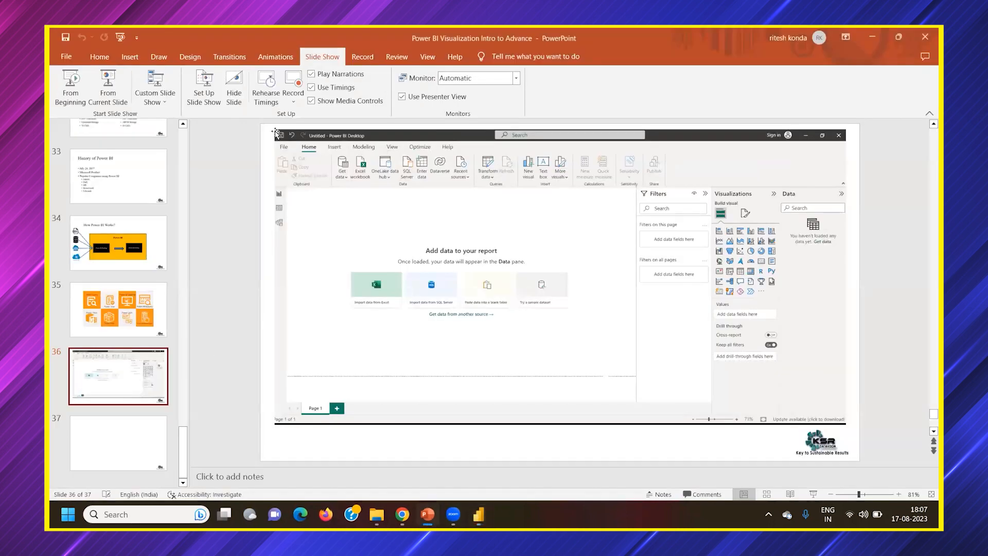
{"action": "left_click", "coordinate": [108, 83]}
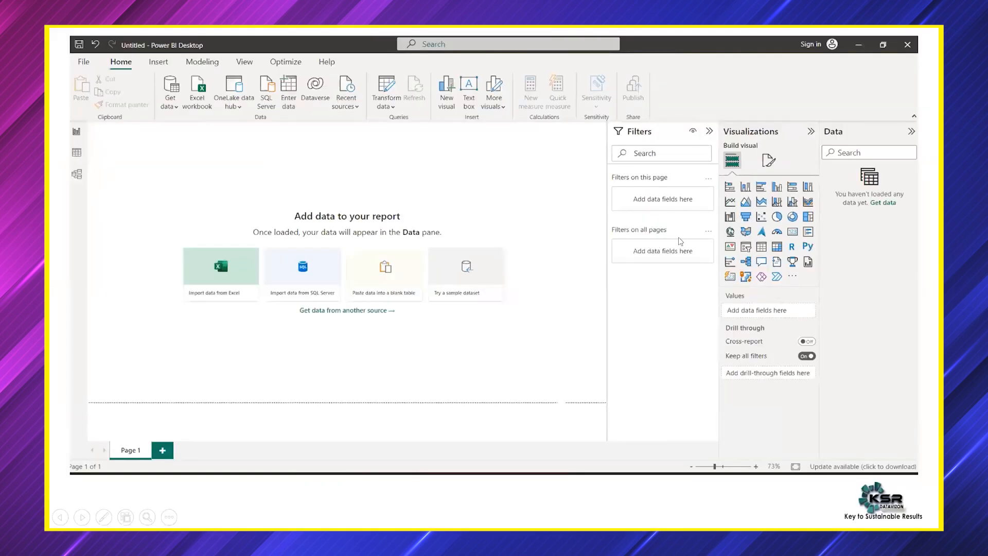
Choose the red pen in the slide show and mark the pictured Data pane, Filters pane and Get data command, closing the show when finished
{"action": "right_click", "coordinate": [522, 178]}
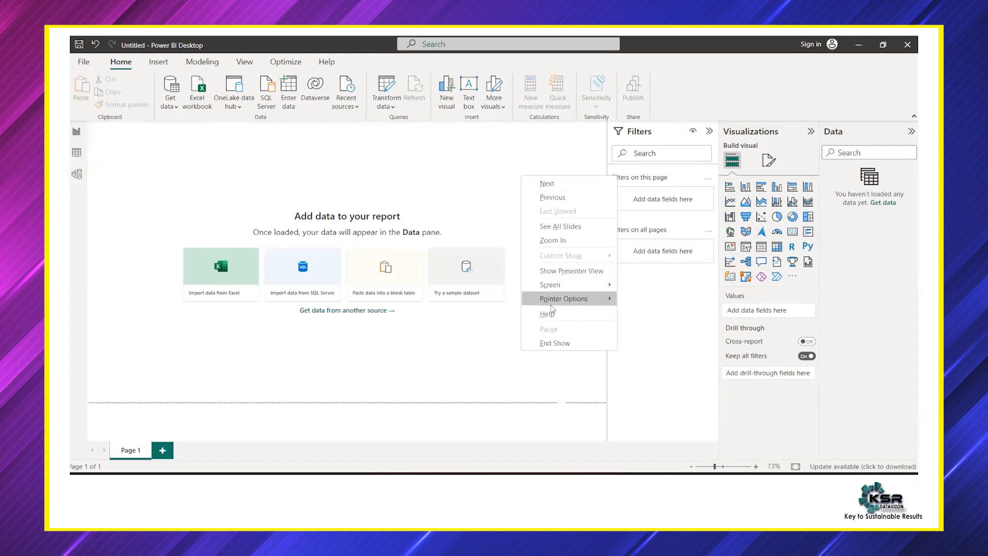
{"action": "mouse_move", "coordinate": [597, 300]}
{"action": "left_click", "coordinate": [634, 311]}
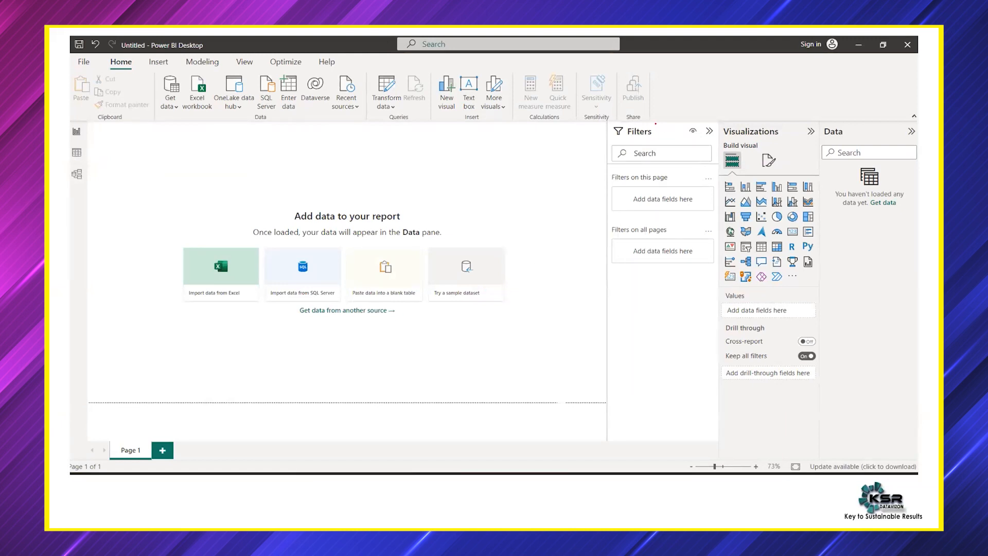
{"action": "left_click_drag", "start_coordinate": [866, 136], "coordinate": [827, 137]}
{"action": "left_click_drag", "start_coordinate": [622, 140], "coordinate": [679, 139]}
{"action": "left_click_drag", "start_coordinate": [157, 121], "coordinate": [198, 117]}
{"action": "left_click_drag", "start_coordinate": [841, 171], "coordinate": [893, 168]}
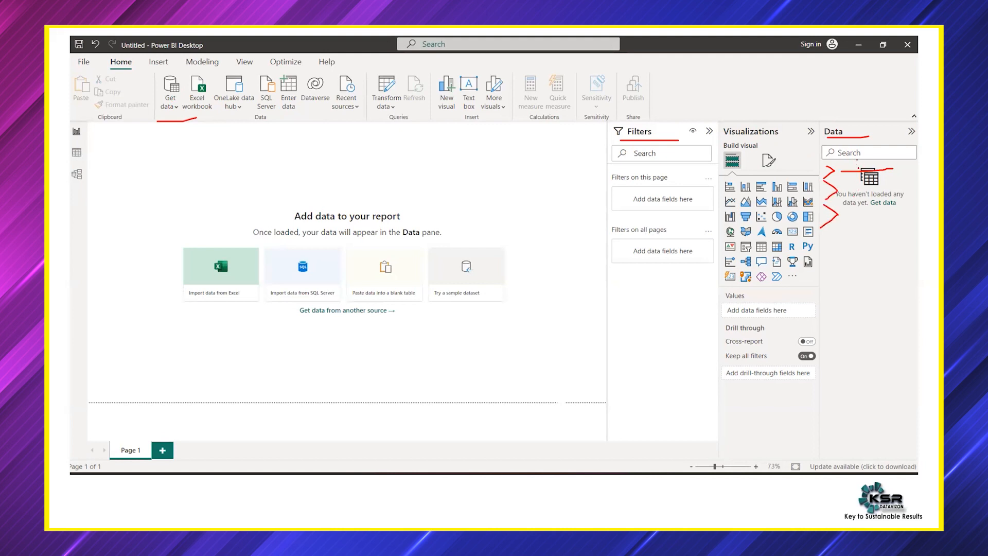
{"action": "left_click_drag", "start_coordinate": [853, 184], "coordinate": [867, 224]}
{"action": "key", "text": "Escape"}
Switch to Power BI and plot Sales on the Y-axis against Order Date on the X-axis, keeping only the Year level
{"action": "left_click", "coordinate": [479, 514]}
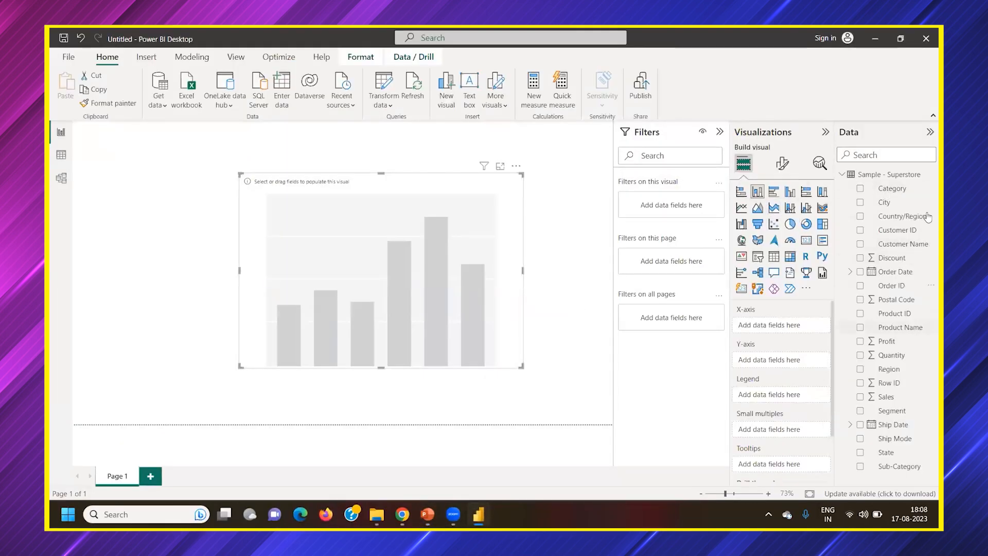
{"action": "left_click", "coordinate": [843, 176]}
{"action": "left_click", "coordinate": [843, 176]}
{"action": "left_click_drag", "start_coordinate": [886, 399], "coordinate": [830, 357]}
{"action": "left_click_drag", "start_coordinate": [895, 272], "coordinate": [797, 328]}
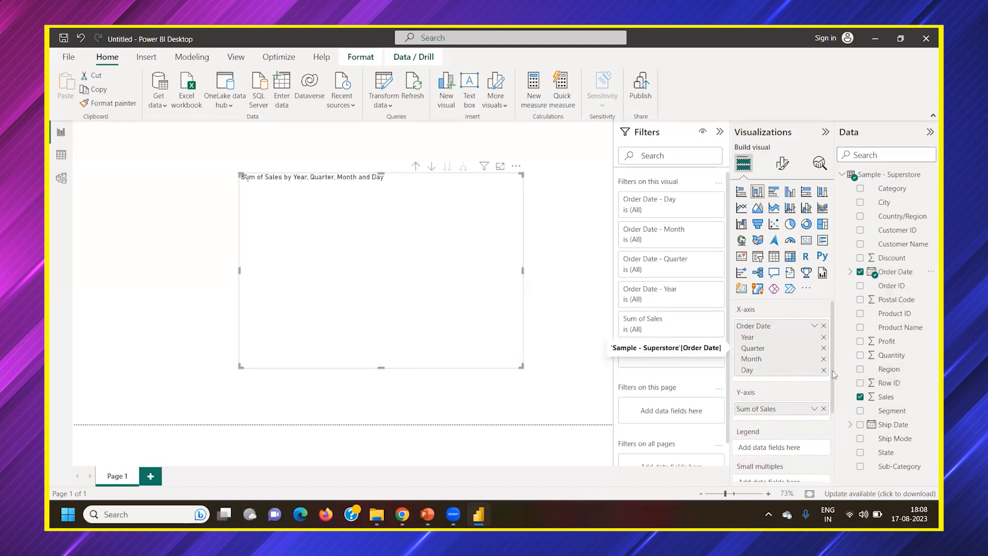
{"action": "left_click", "coordinate": [824, 348]}
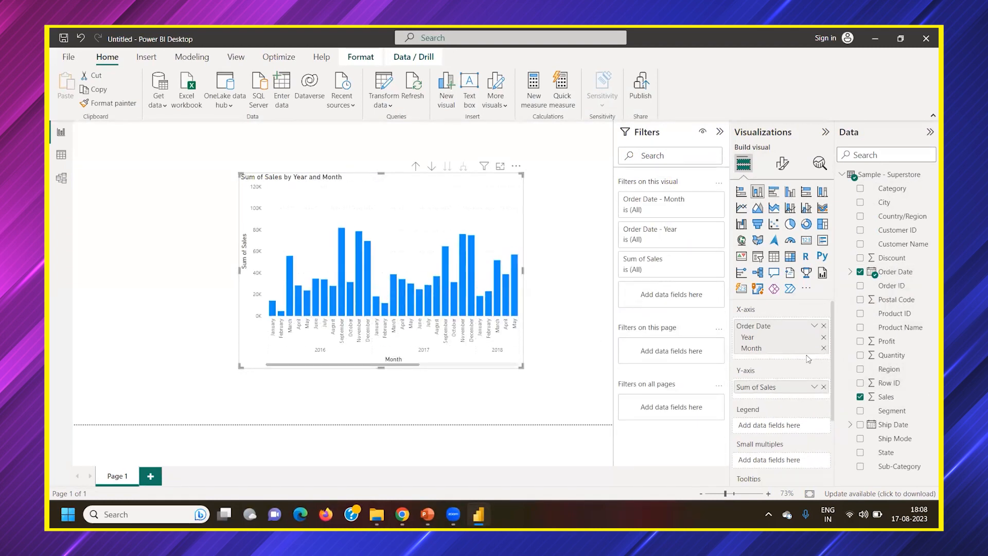
{"action": "left_click", "coordinate": [824, 349]}
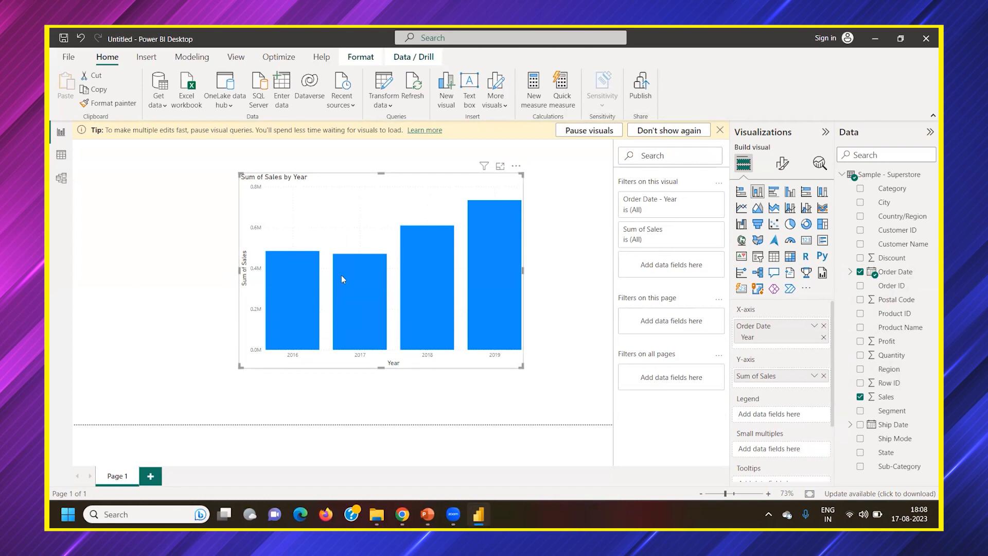
Widen the Sales by Year chart on both sides, extend it downward, and dismiss the query tip
{"action": "left_click_drag", "start_coordinate": [523, 270], "coordinate": [559, 270]}
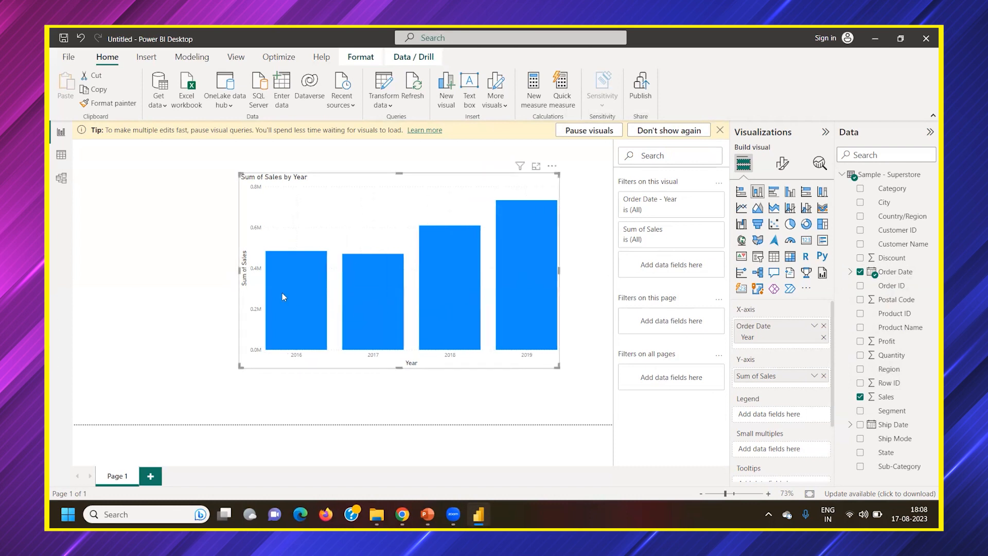
{"action": "left_click_drag", "start_coordinate": [240, 271], "coordinate": [204, 270]}
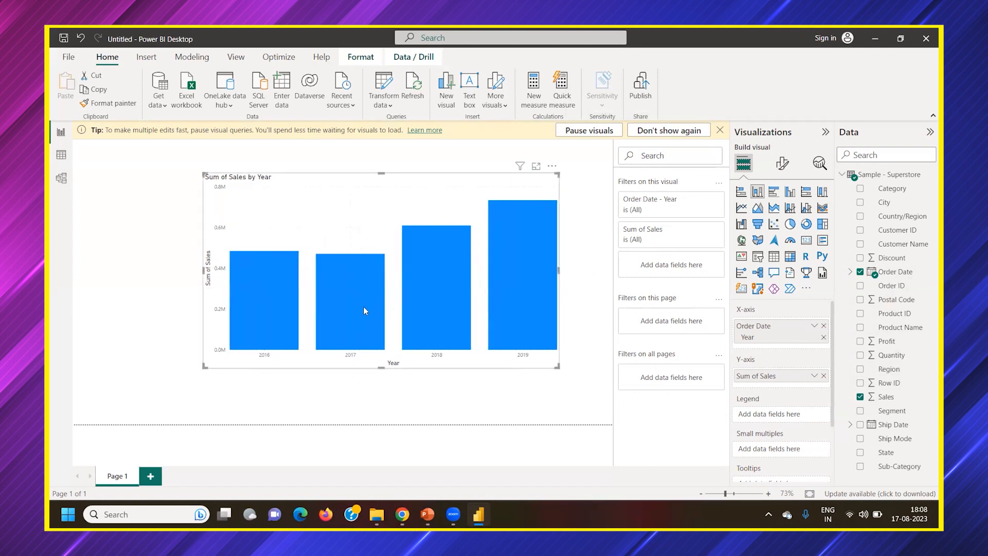
{"action": "left_click_drag", "start_coordinate": [375, 369], "coordinate": [381, 393]}
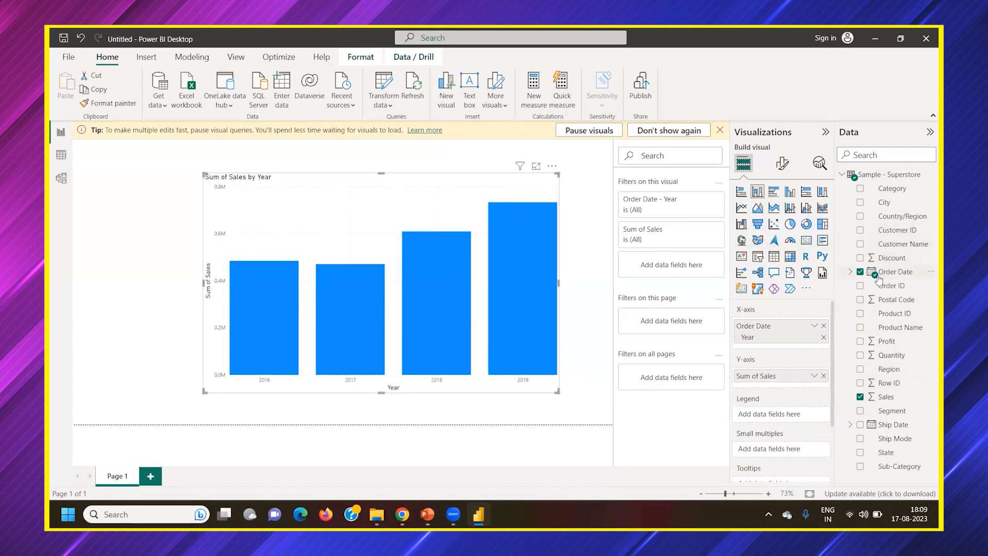
{"action": "left_click", "coordinate": [720, 130]}
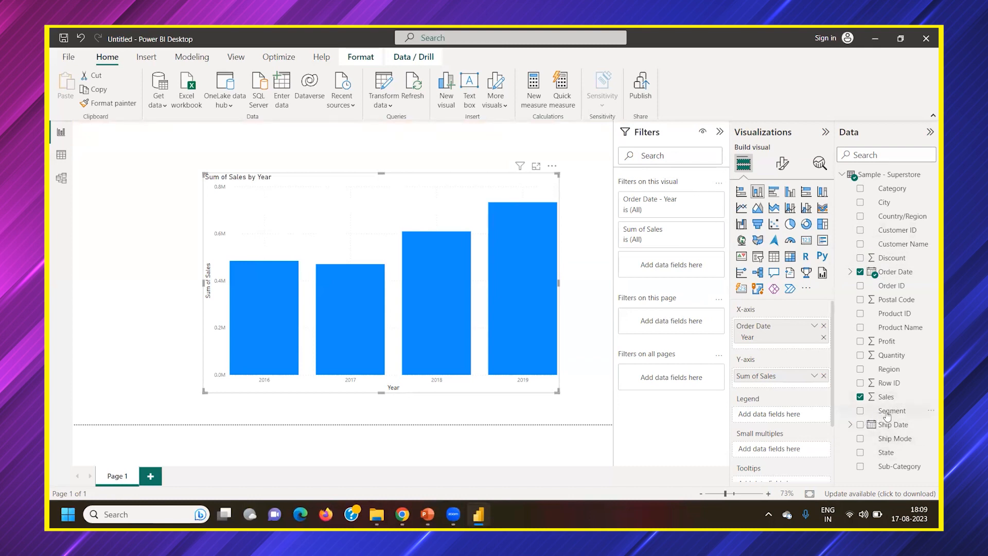
Add Segment as a filter on the visual and change the column chart to a line chart
{"action": "left_click_drag", "start_coordinate": [879, 416], "coordinate": [664, 271]}
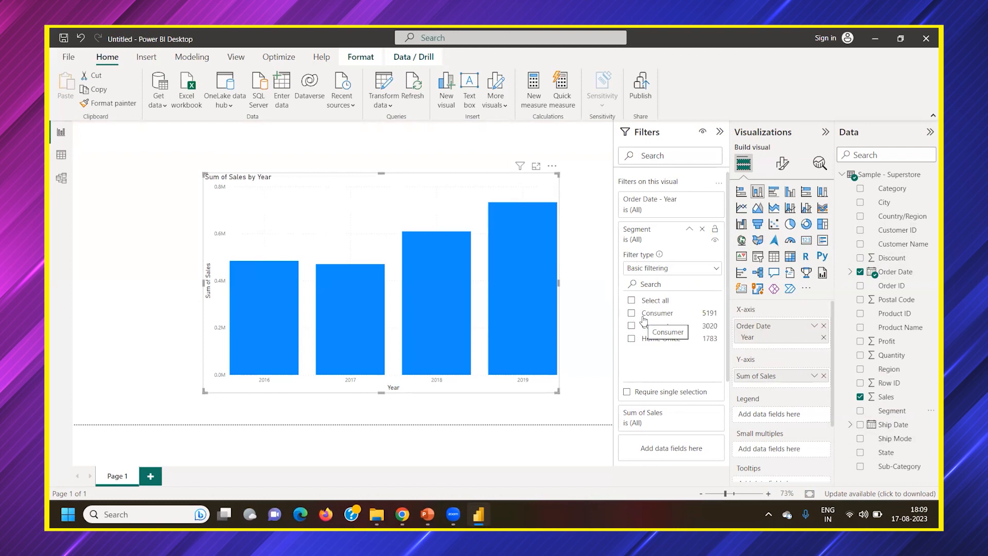
{"action": "left_click", "coordinate": [742, 208]}
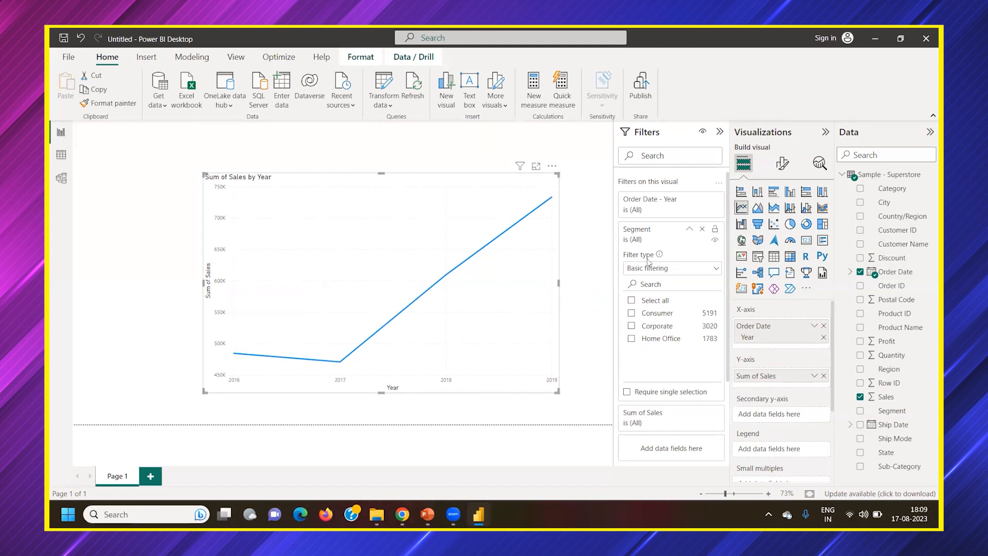
Filter the line chart by Consumer, Corporate, Home Office, and Corporate with Home Office in turn, finally select all segments and collapse the filter card
{"action": "left_click", "coordinate": [633, 314]}
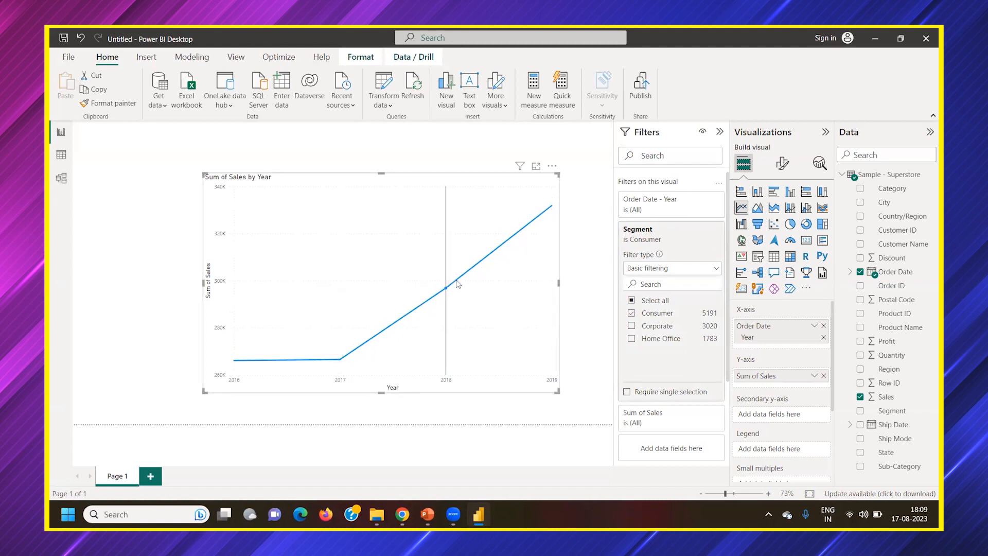
{"action": "left_click", "coordinate": [632, 314]}
{"action": "left_click", "coordinate": [632, 325]}
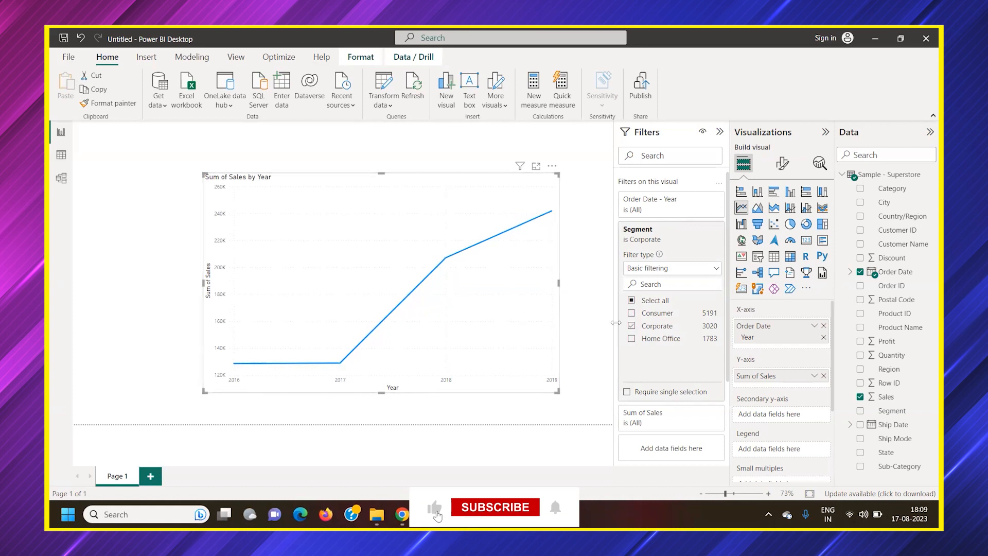
{"action": "left_click", "coordinate": [632, 327]}
{"action": "left_click", "coordinate": [631, 340]}
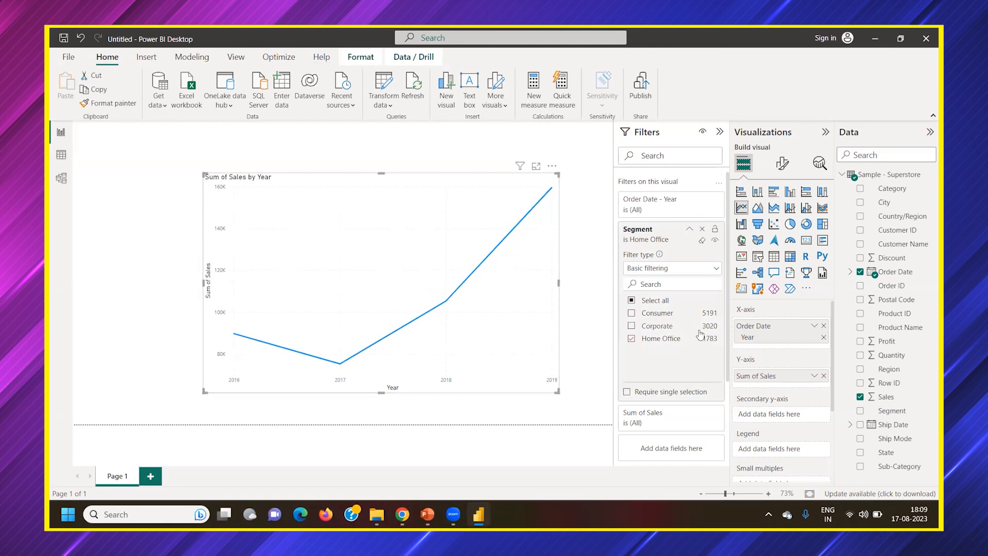
{"action": "left_click", "coordinate": [631, 327]}
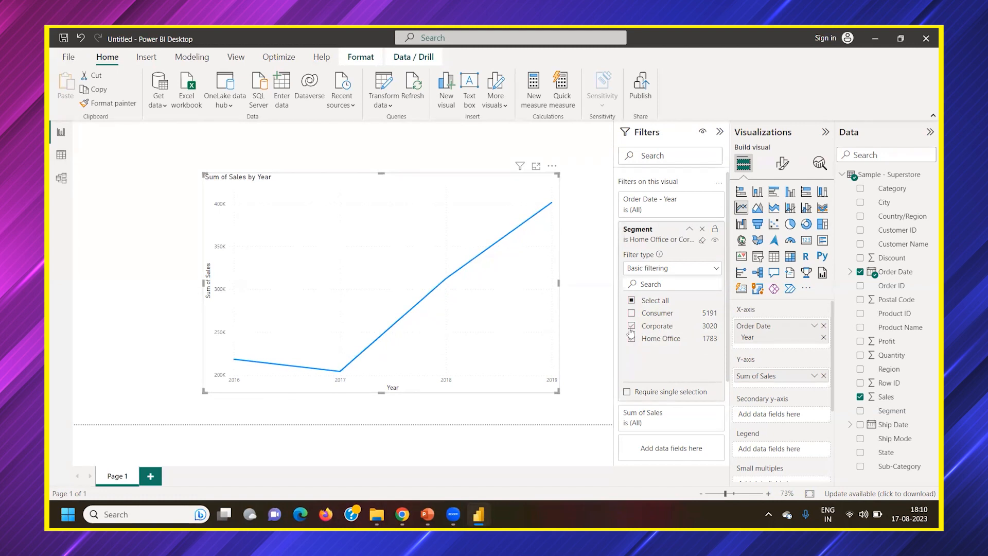
{"action": "left_click", "coordinate": [631, 303]}
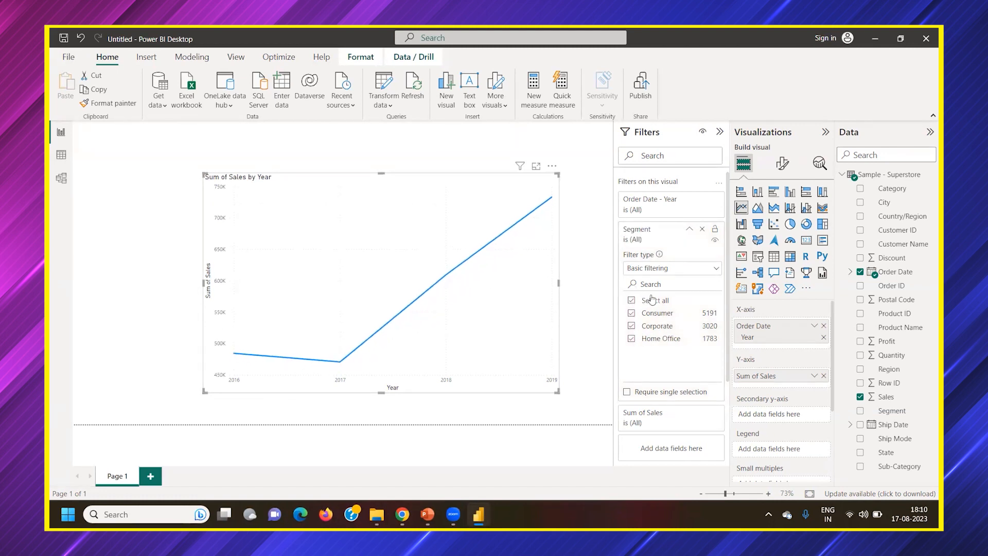
{"action": "left_click", "coordinate": [690, 230]}
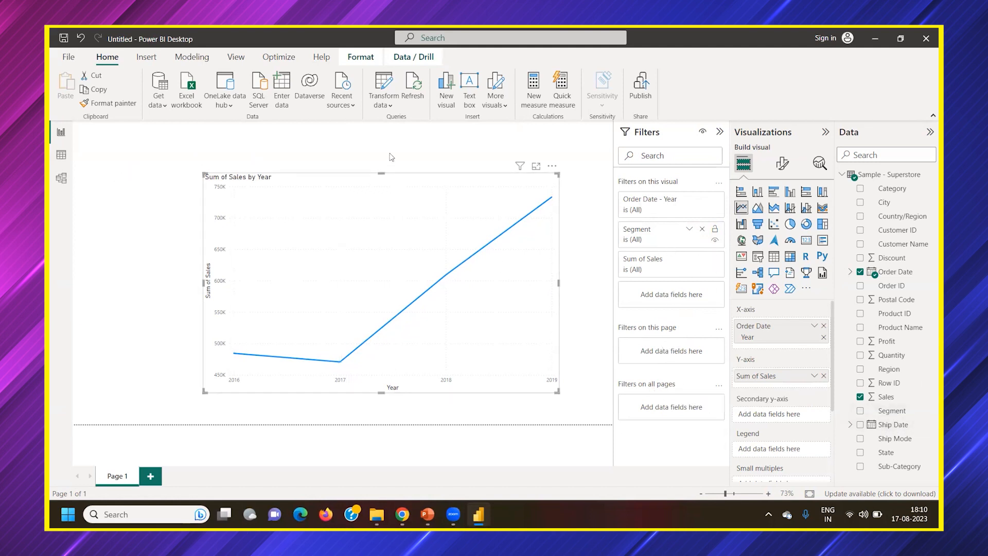
Move the line chart to the upper-left corner of the report page and add Segment as a page-level filter
{"action": "left_click_drag", "start_coordinate": [431, 190], "coordinate": [311, 149]}
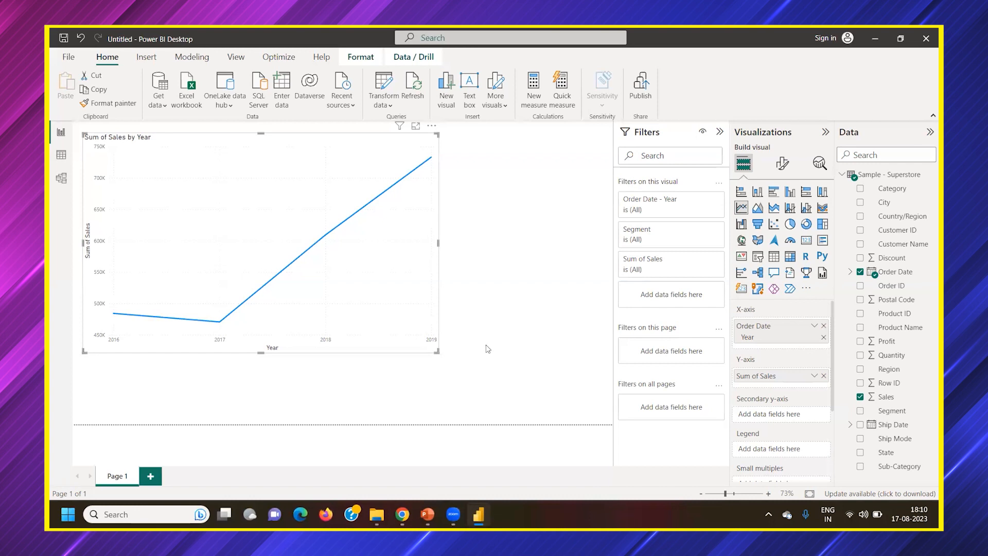
{"action": "left_click_drag", "start_coordinate": [649, 233], "coordinate": [679, 359]}
{"action": "scroll", "coordinate": [674, 309], "scroll_direction": "down", "scroll_amount": 3}
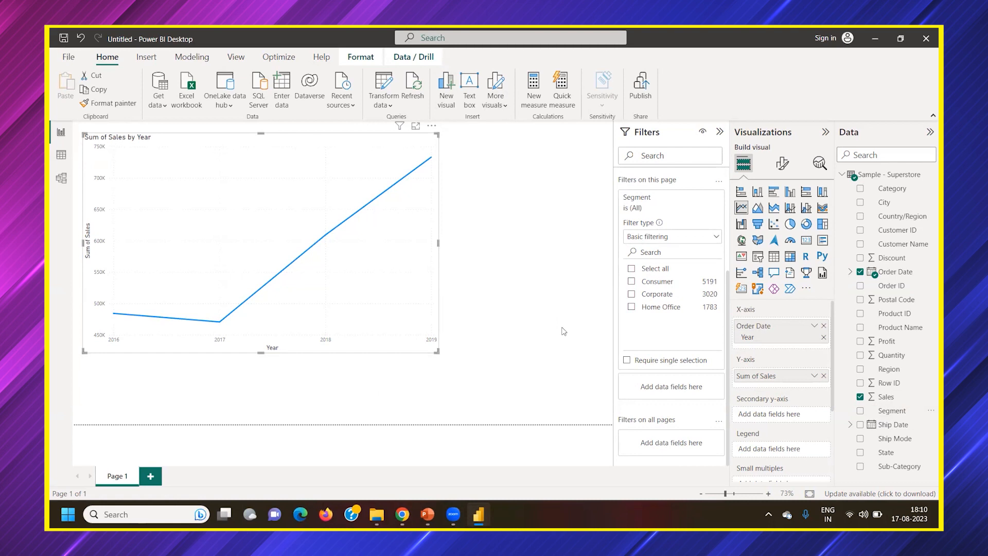
Shrink the line chart from its lower-right corner so it fills only the upper-left part of the page
{"action": "left_click_drag", "start_coordinate": [437, 352], "coordinate": [394, 335]}
{"action": "left_click_drag", "start_coordinate": [357, 302], "coordinate": [326, 271]}
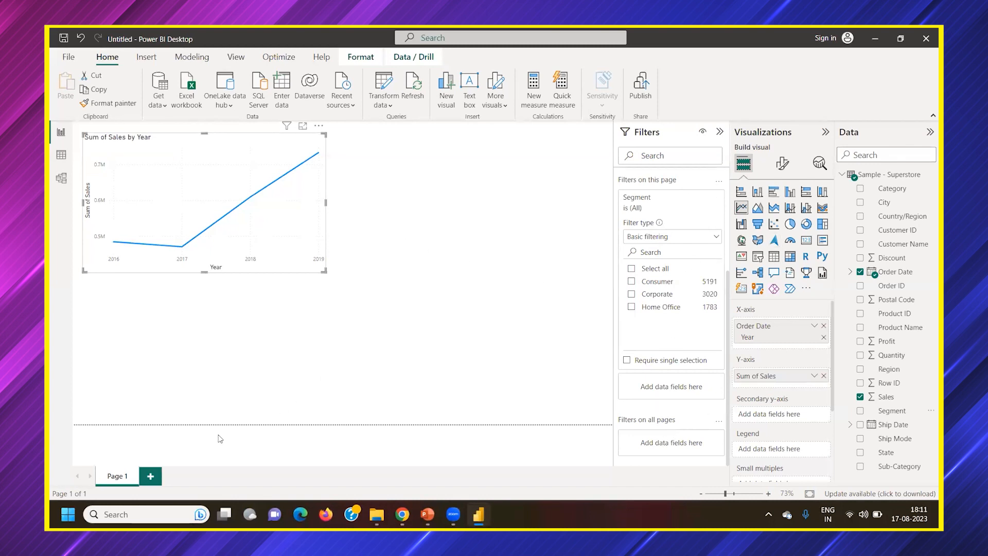
Add a second report page, return to Page 1 and collapse its page-level Segment filter card
{"action": "left_click", "coordinate": [151, 477]}
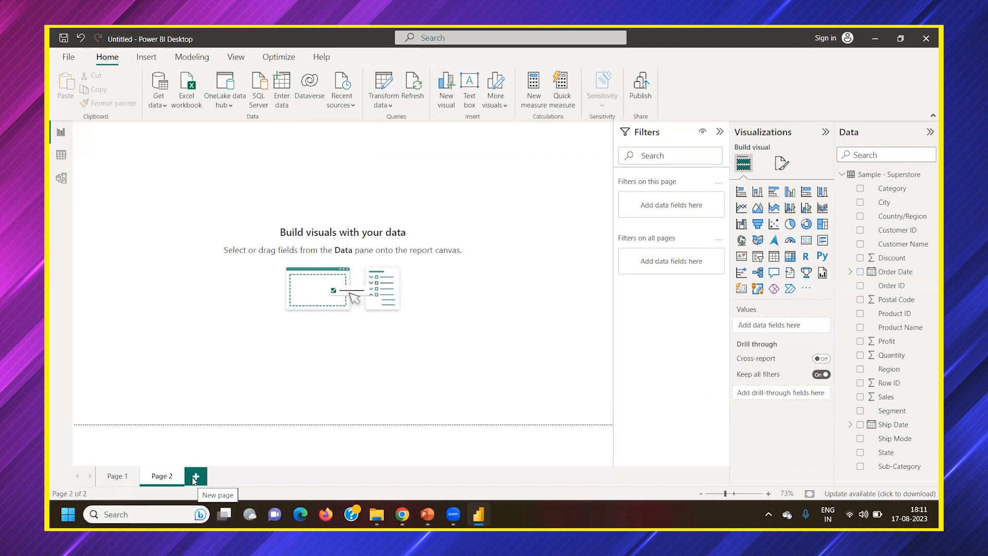
{"action": "left_click", "coordinate": [115, 480]}
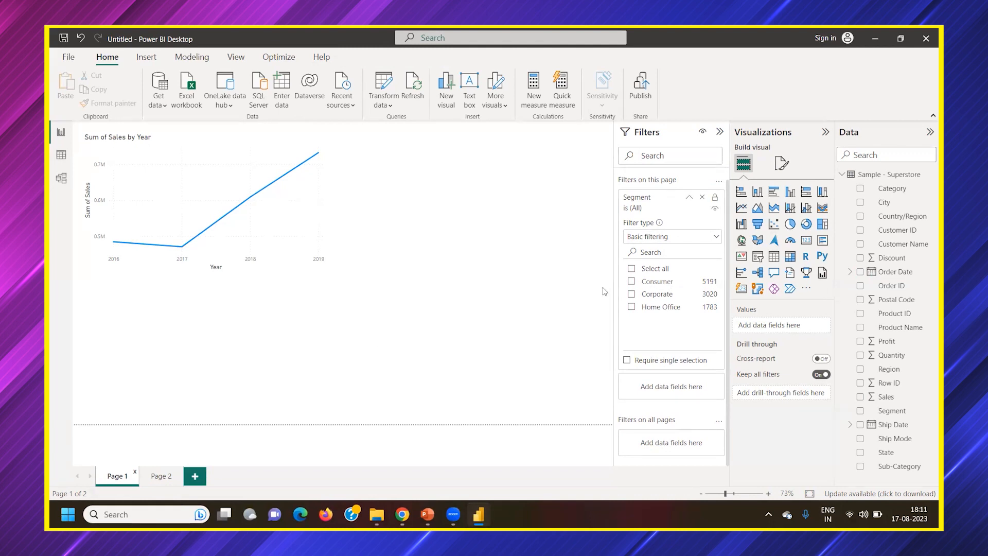
{"action": "scroll", "coordinate": [658, 331], "scroll_direction": "up", "scroll_amount": 1}
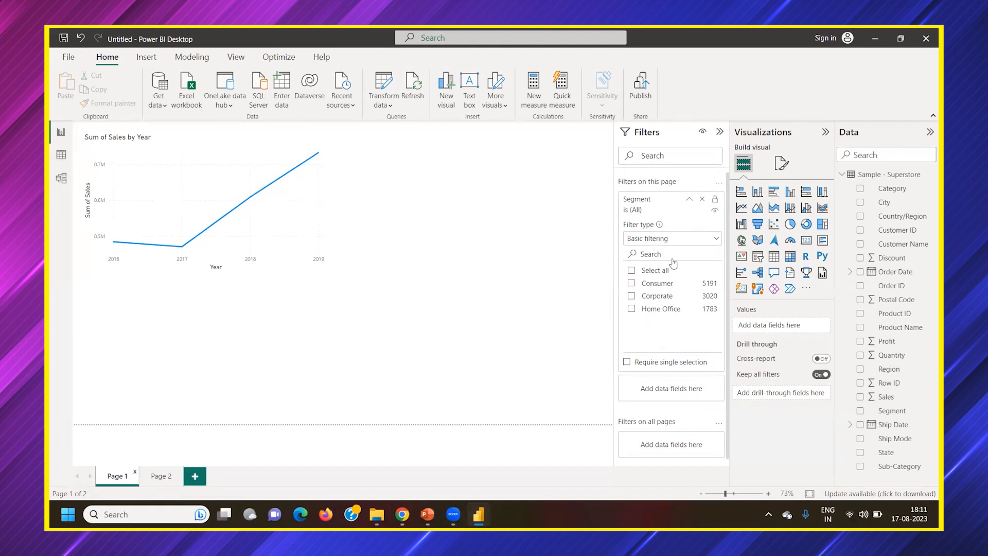
{"action": "left_click", "coordinate": [689, 199]}
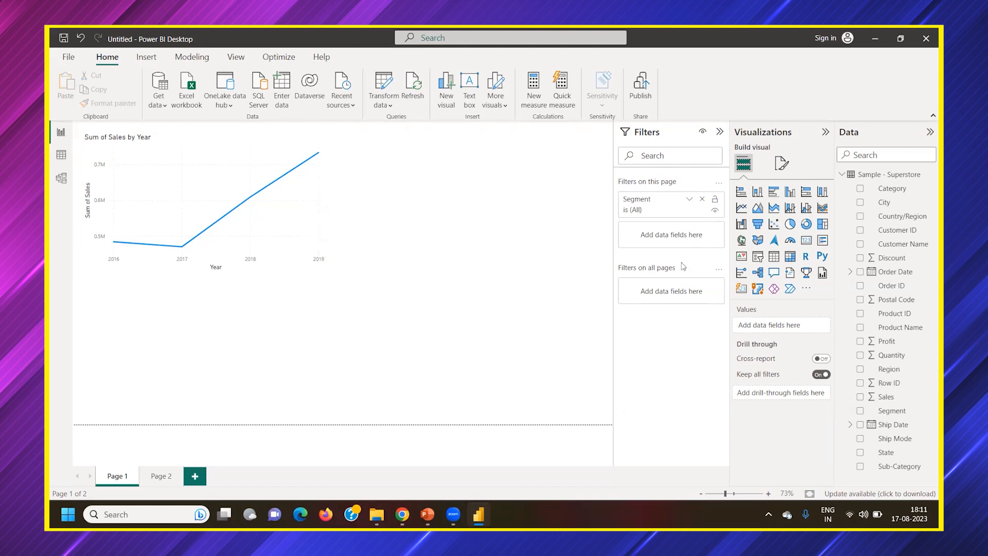
Add an area chart in the lower-right part of Page 1 with Sales on the Y-axis and Sub-Category on the X-axis
{"action": "left_click", "coordinate": [324, 232]}
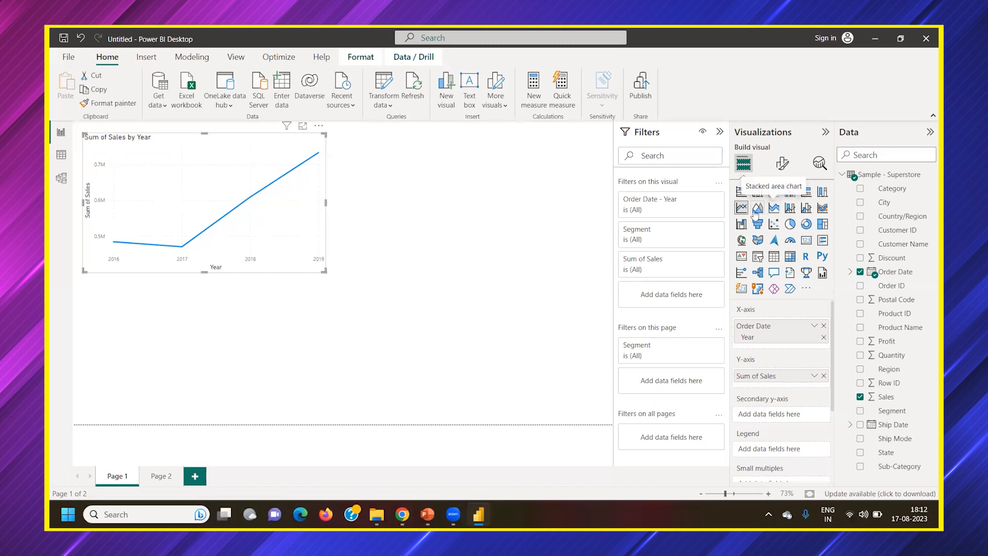
{"action": "key", "text": "Escape"}
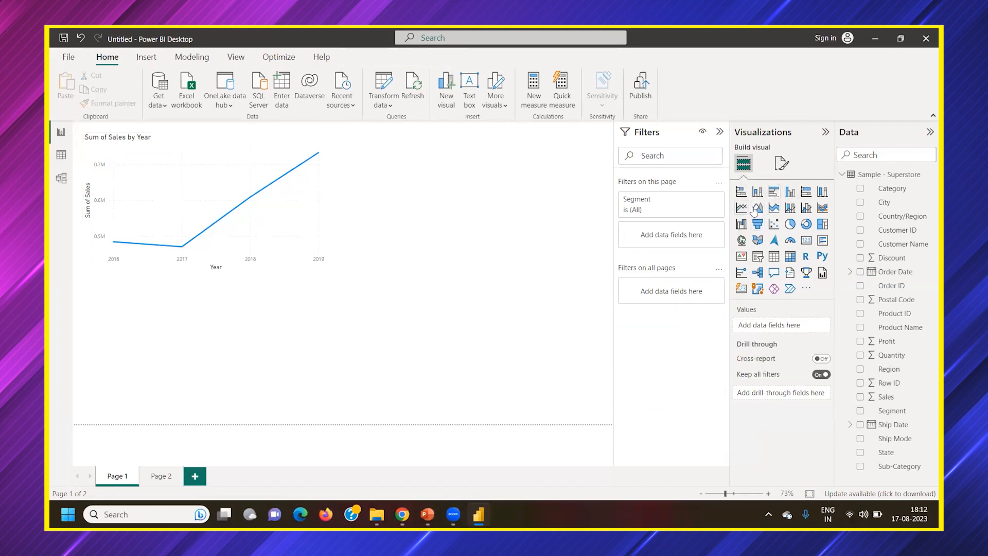
{"action": "left_click", "coordinate": [758, 208]}
{"action": "left_click_drag", "start_coordinate": [238, 347], "coordinate": [508, 354]}
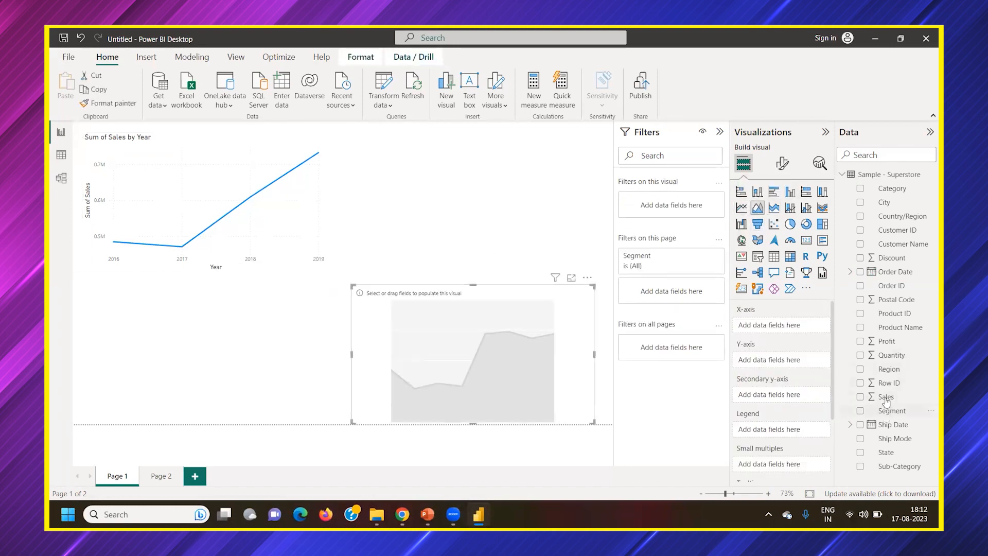
{"action": "left_click_drag", "start_coordinate": [886, 401], "coordinate": [790, 364]}
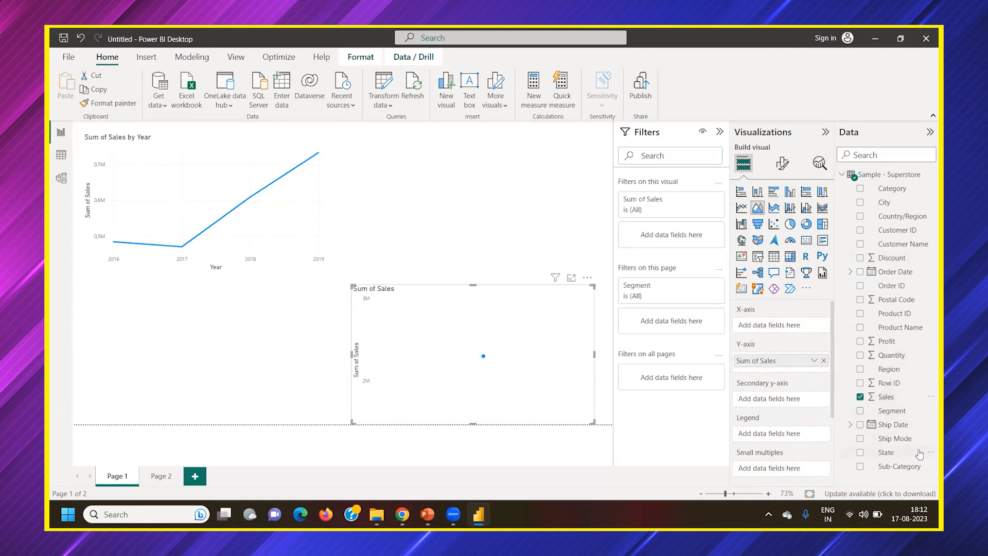
{"action": "left_click_drag", "start_coordinate": [895, 471], "coordinate": [781, 330]}
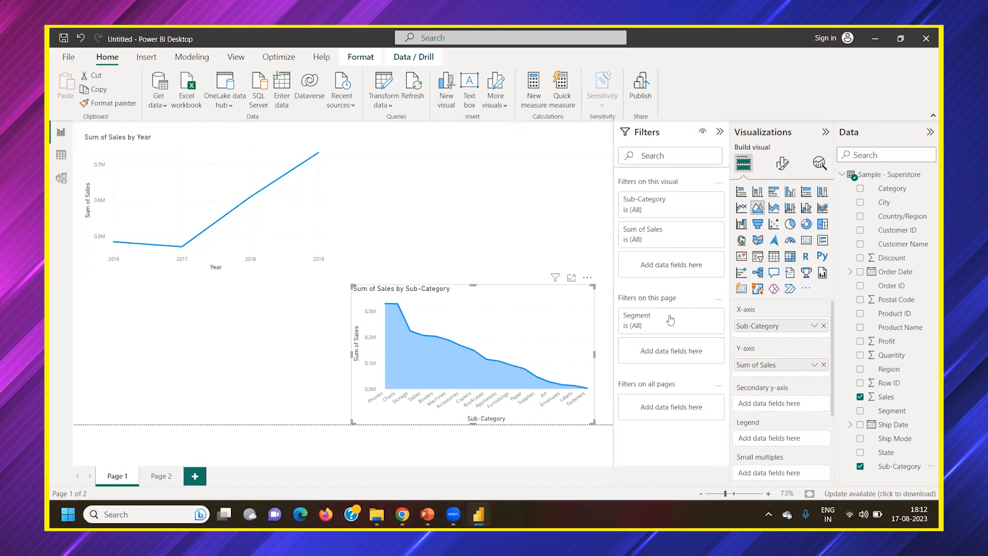
Deselect the area chart, remove the page-level Segment filter and add the Segment field as a page filter again
{"action": "left_click", "coordinate": [490, 222]}
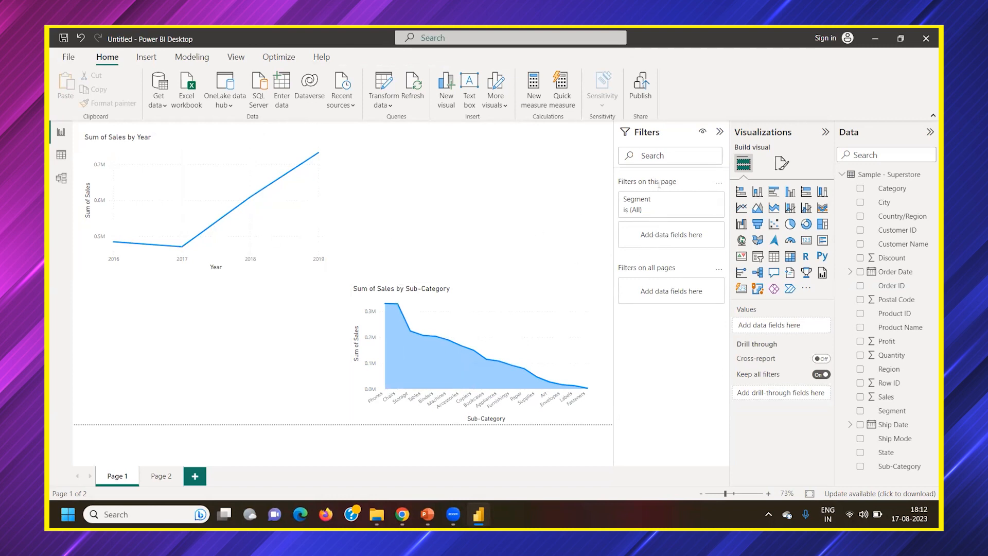
{"action": "left_click", "coordinate": [704, 199]}
{"action": "left_click_drag", "start_coordinate": [892, 410], "coordinate": [689, 203]}
Filter Page 1 to the Consumer segment, switch it to Corporate, and clear the segment selection
{"action": "left_click", "coordinate": [631, 284]}
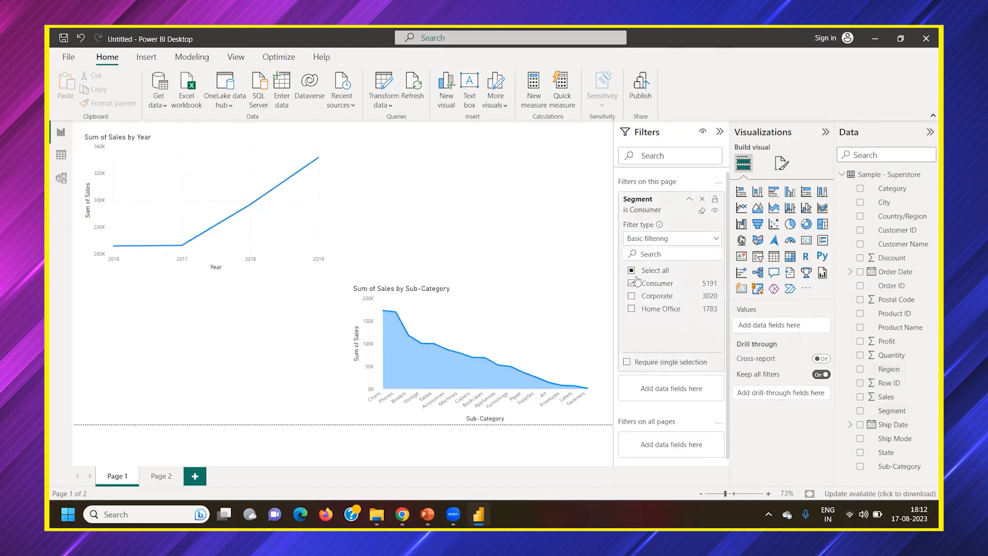
{"action": "left_click", "coordinate": [632, 283]}
{"action": "left_click", "coordinate": [632, 297]}
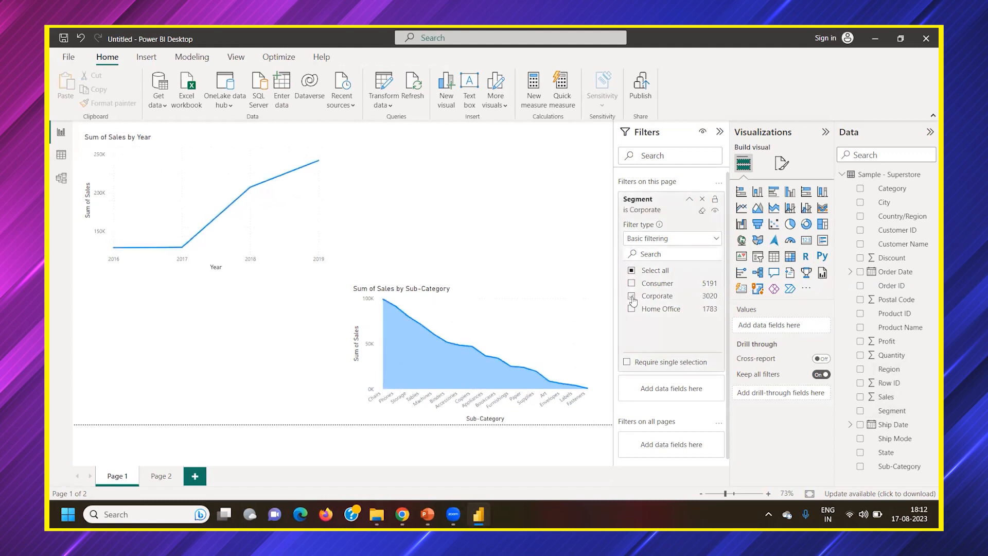
{"action": "left_click", "coordinate": [632, 297]}
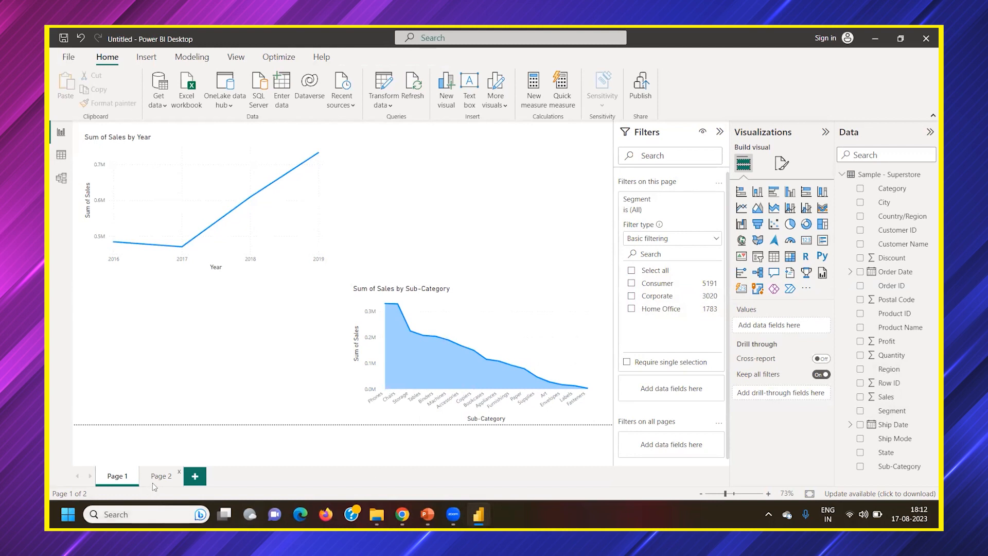
Collapse the page-level Segment filter card and inspect the filters listed for the line chart and the area chart
{"action": "scroll", "coordinate": [660, 437], "scroll_direction": "down", "scroll_amount": 1}
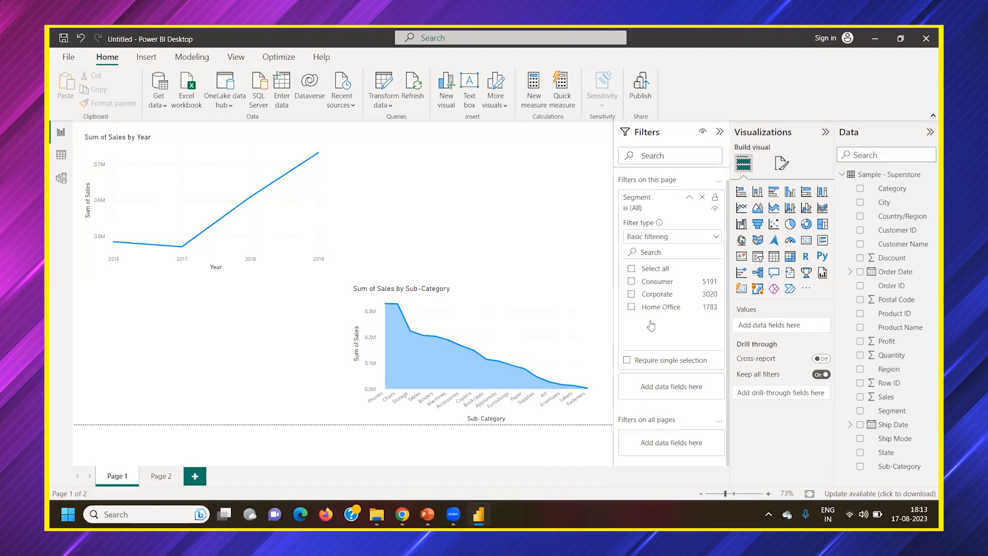
{"action": "left_click", "coordinate": [691, 201]}
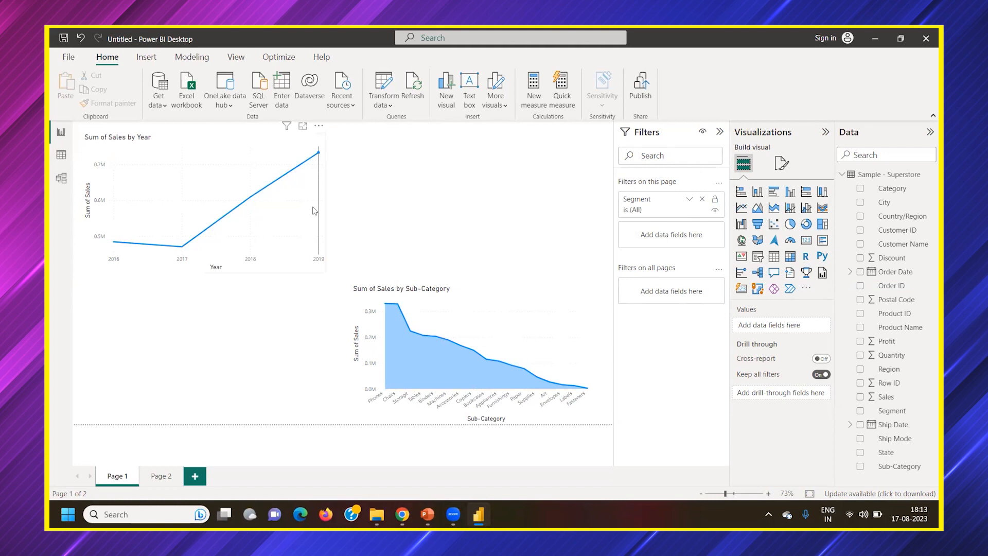
{"action": "left_click", "coordinate": [325, 193]}
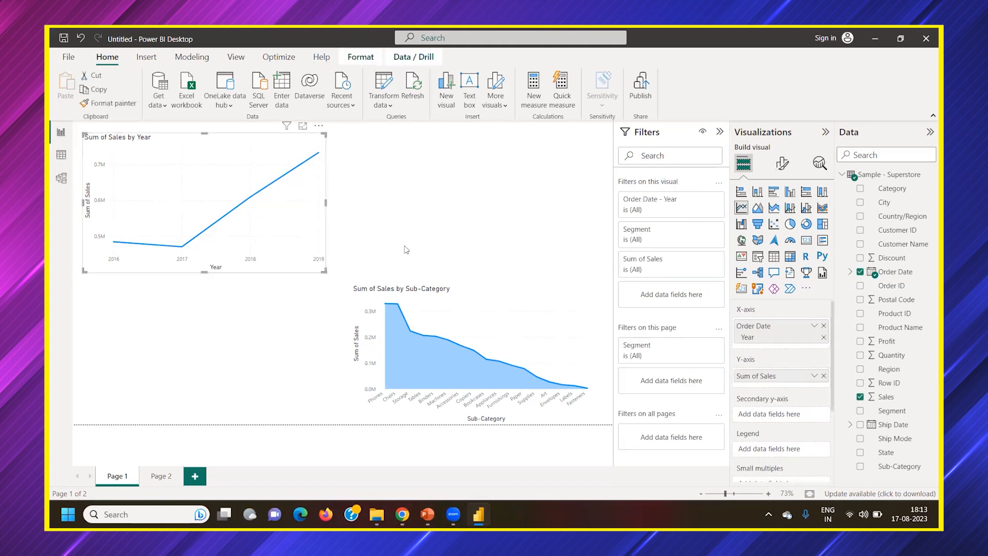
{"action": "left_click", "coordinate": [536, 288]}
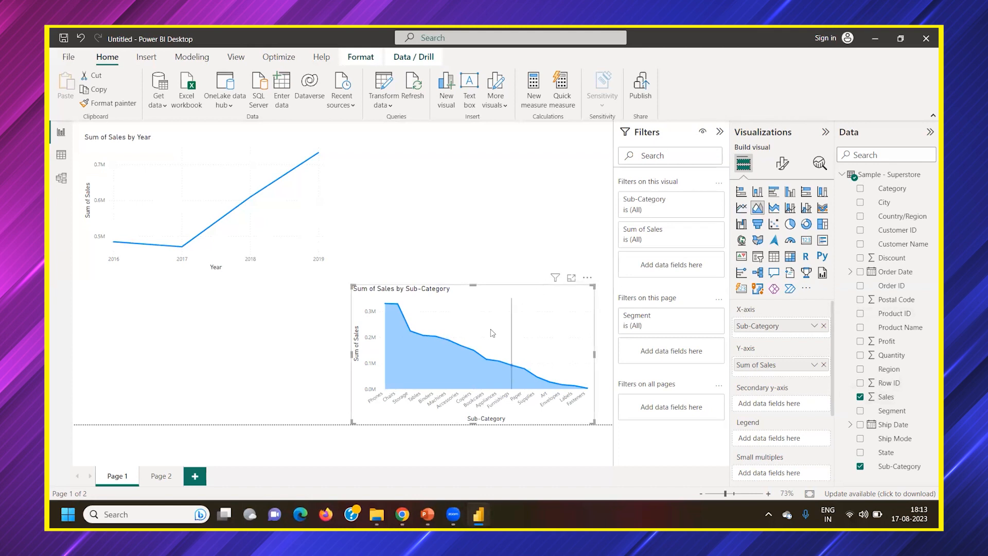
Expand the area chart's visual-level Sub-Category filter to view its options and collapse it again
{"action": "left_click", "coordinate": [703, 231]}
{"action": "left_click", "coordinate": [703, 231]}
{"action": "left_click", "coordinate": [702, 201]}
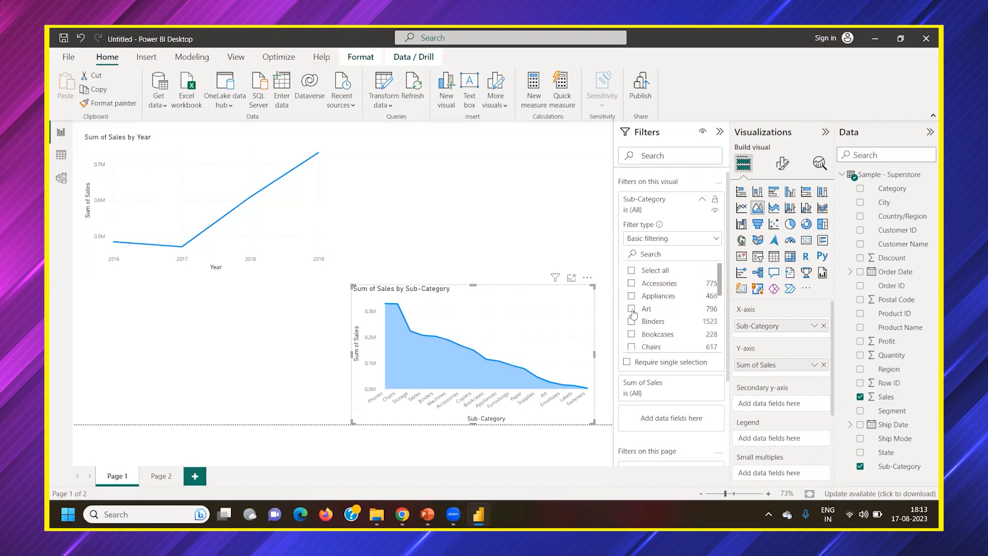
{"action": "left_click", "coordinate": [702, 205]}
Add Segment as a visual-level filter on the area chart, limit it to Corporate, and remove that filter
{"action": "left_click_drag", "start_coordinate": [891, 418], "coordinate": [671, 274]}
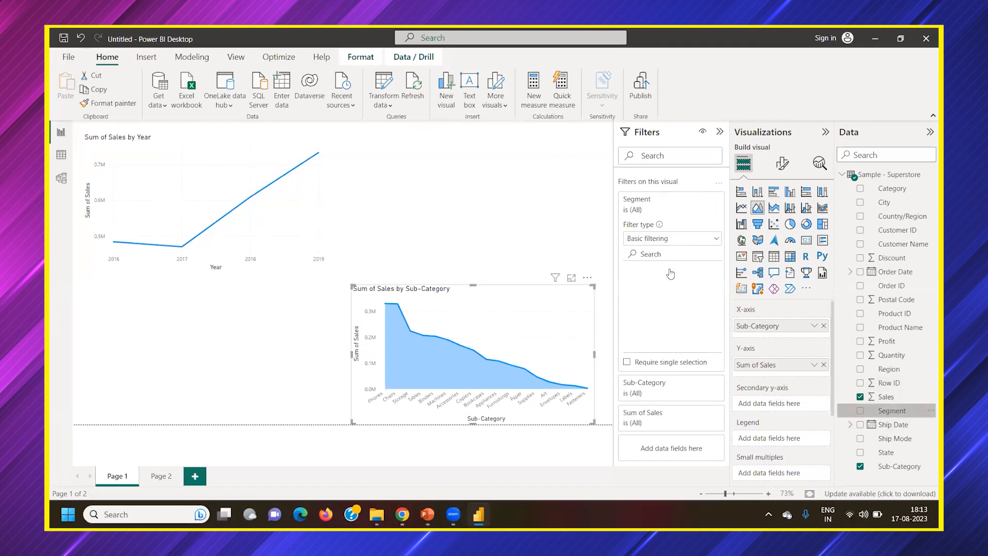
{"action": "left_click", "coordinate": [632, 296]}
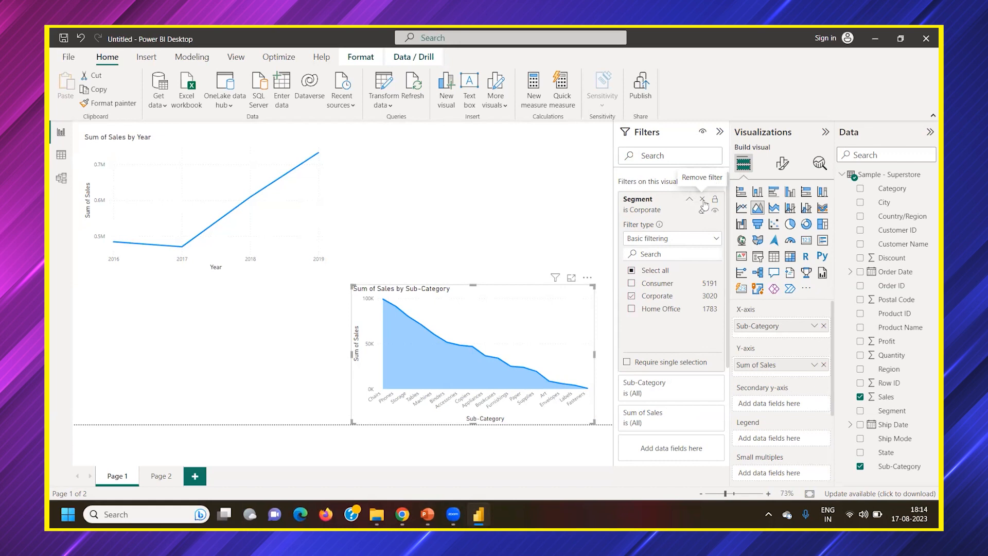
{"action": "left_click", "coordinate": [703, 201]}
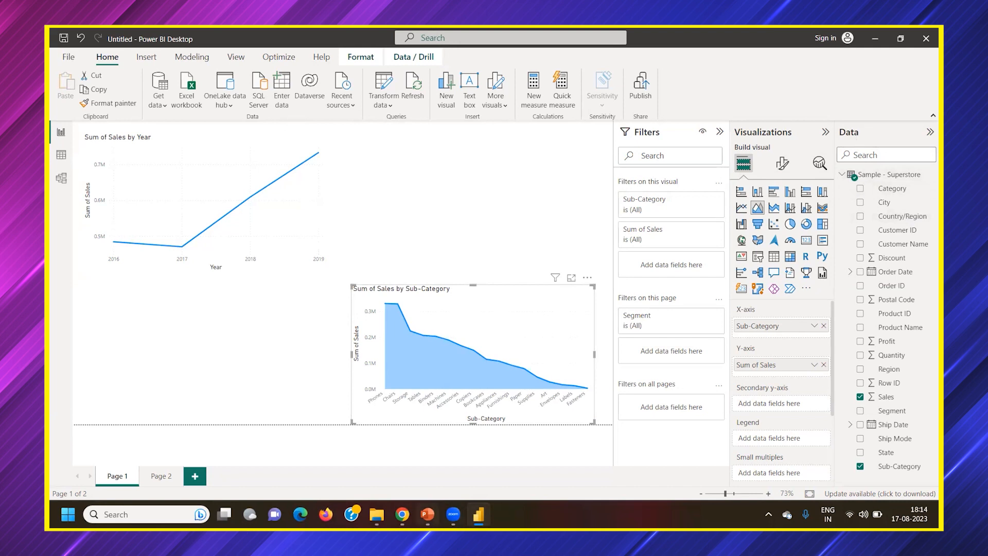
Switch to PowerPoint, start the slide show on the Power BI interface slide and choose the pen as pointer
{"action": "left_click", "coordinate": [428, 515]}
{"action": "key", "text": "shift+F5"}
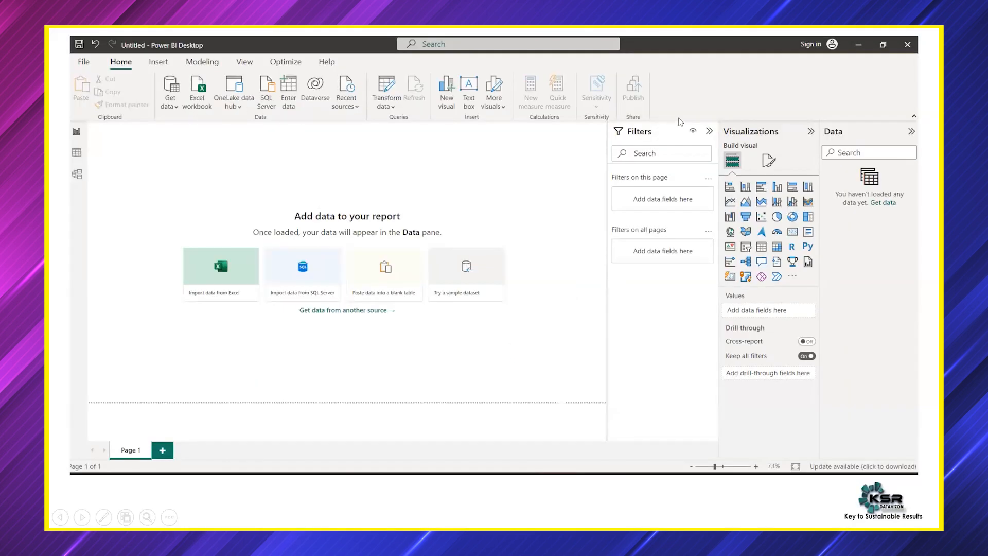
{"action": "right_click", "coordinate": [261, 139]}
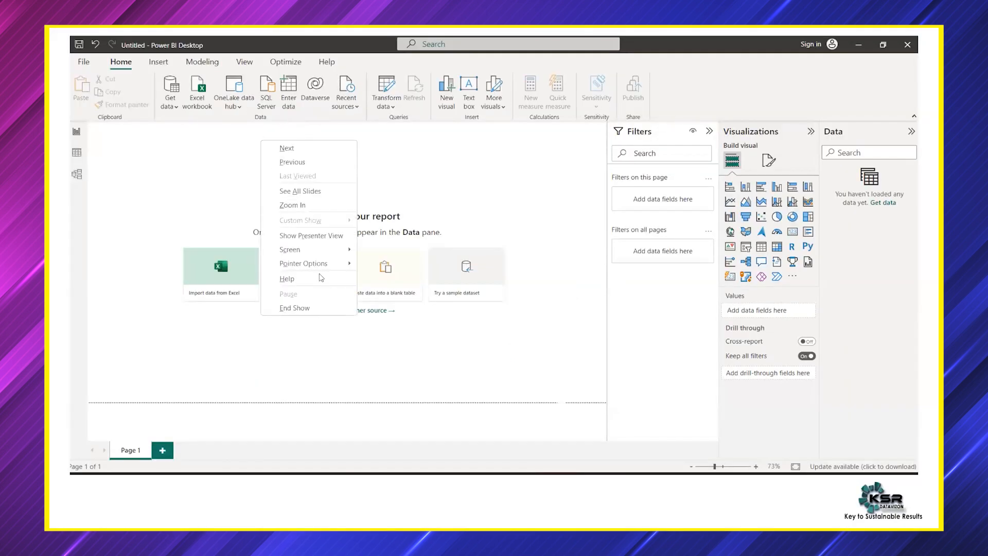
{"action": "mouse_move", "coordinate": [329, 263]}
{"action": "left_click", "coordinate": [383, 278]}
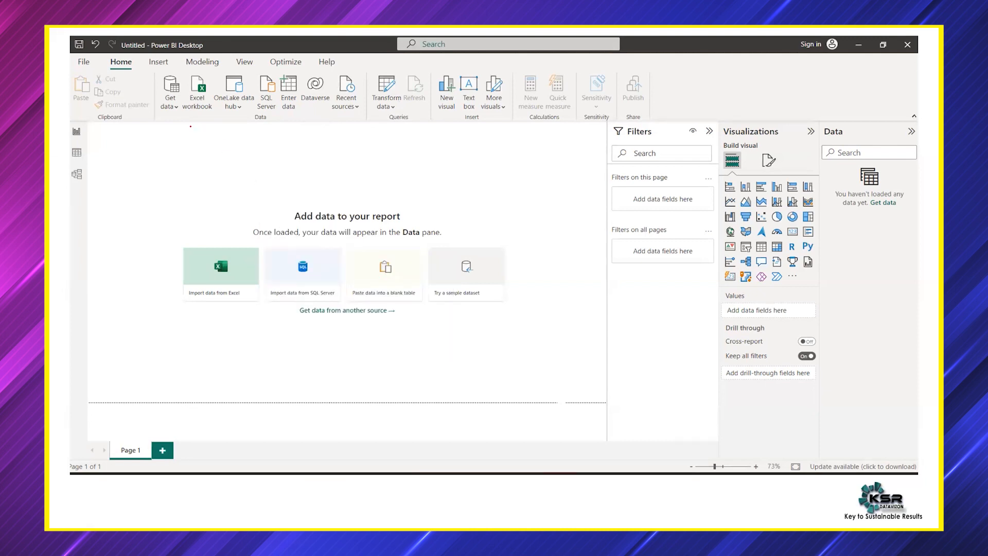
Underline the ribbon and its tab names on the slide in red ink and circle the Data group
{"action": "left_click_drag", "start_coordinate": [162, 125], "coordinate": [705, 125]}
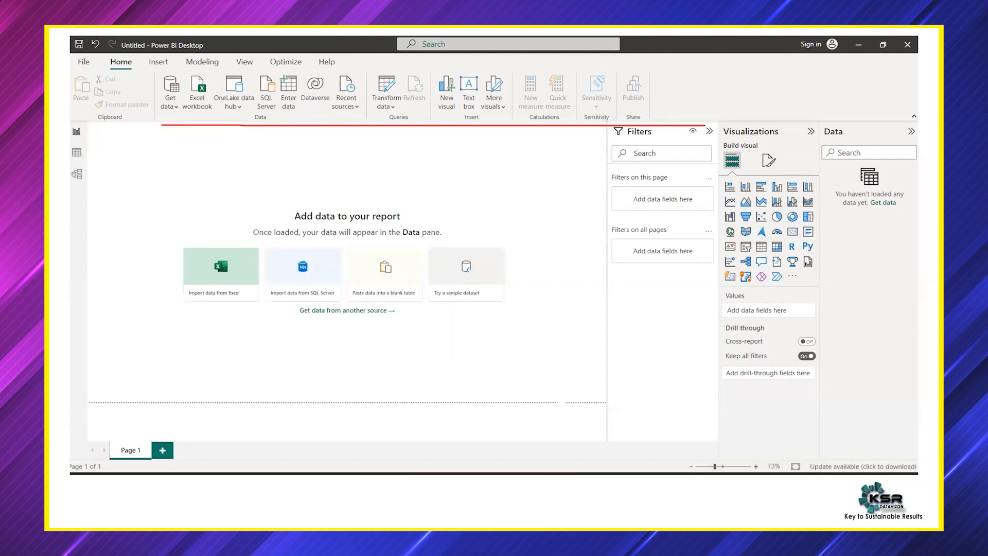
{"action": "left_click_drag", "start_coordinate": [194, 72], "coordinate": [338, 68]}
{"action": "mouse_move", "coordinate": [274, 110]}
{"action": "left_mouse_down"}
{"action": "mouse_move", "coordinate": [243, 114]}
{"action": "mouse_move", "coordinate": [271, 111]}
{"action": "left_mouse_up"}
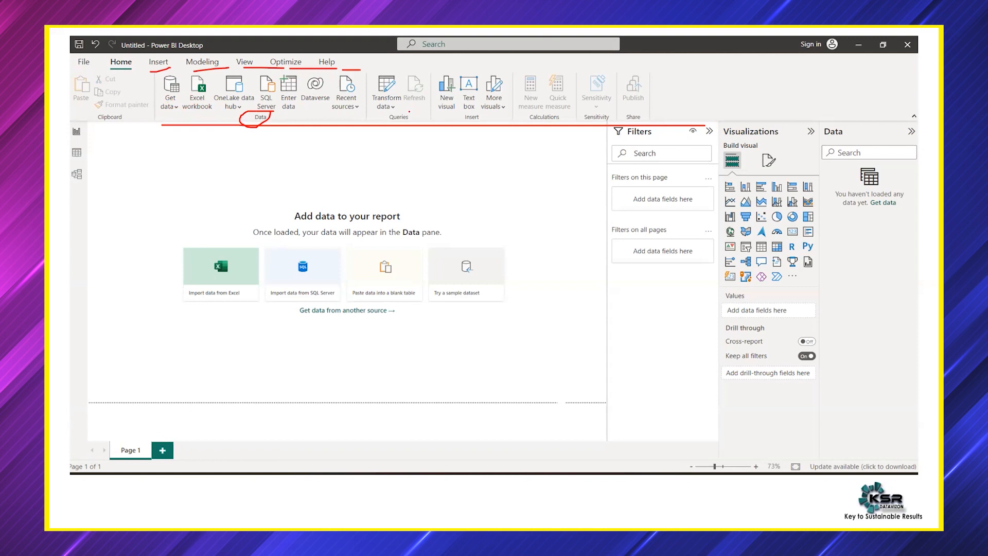
Circle the Queries group, draw an arrow down from it, and write an underlined "ETL" with a tick mark
{"action": "mouse_move", "coordinate": [406, 112]}
{"action": "left_mouse_down"}
{"action": "mouse_move", "coordinate": [381, 122]}
{"action": "mouse_move", "coordinate": [402, 111]}
{"action": "left_mouse_up"}
{"action": "mouse_move", "coordinate": [371, 114]}
{"action": "left_mouse_down"}
{"action": "mouse_move", "coordinate": [377, 150]}
{"action": "mouse_move", "coordinate": [359, 175]}
{"action": "mouse_move", "coordinate": [371, 155]}
{"action": "mouse_move", "coordinate": [387, 171]}
{"action": "mouse_move", "coordinate": [406, 152]}
{"action": "left_mouse_up"}
{"action": "mouse_move", "coordinate": [400, 152]}
{"action": "left_mouse_down"}
{"action": "mouse_move", "coordinate": [401, 174]}
{"action": "mouse_move", "coordinate": [467, 166]}
{"action": "left_mouse_up"}
{"action": "left_click_drag", "start_coordinate": [362, 186], "coordinate": [470, 180]}
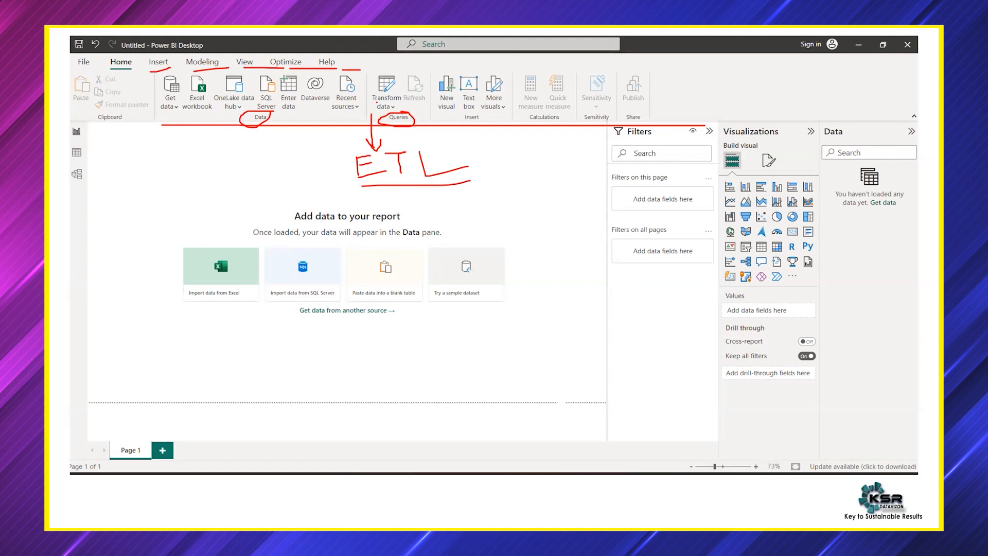
{"action": "left_click_drag", "start_coordinate": [386, 180], "coordinate": [423, 163]}
Underline Refresh, circle the Insert and Calculations groups, and mark the remaining ribbon groups in red ink
{"action": "left_click_drag", "start_coordinate": [410, 107], "coordinate": [433, 105]}
{"action": "mouse_move", "coordinate": [468, 112]}
{"action": "left_mouse_down"}
{"action": "mouse_move", "coordinate": [479, 129]}
{"action": "mouse_move", "coordinate": [478, 115]}
{"action": "left_mouse_up"}
{"action": "mouse_move", "coordinate": [558, 113]}
{"action": "left_mouse_down"}
{"action": "mouse_move", "coordinate": [520, 119]}
{"action": "mouse_move", "coordinate": [546, 111]}
{"action": "mouse_move", "coordinate": [536, 100]}
{"action": "mouse_move", "coordinate": [558, 97]}
{"action": "left_mouse_up"}
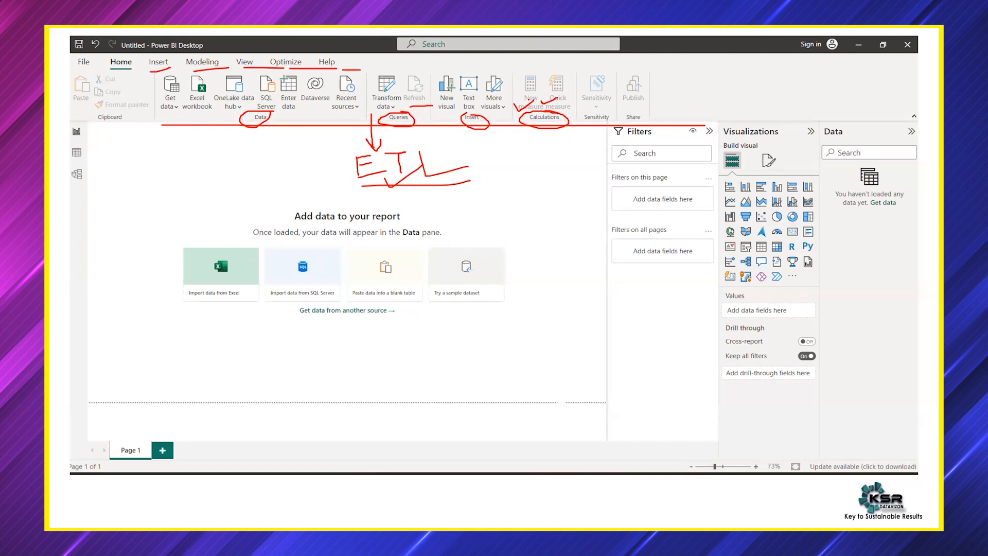
{"action": "mouse_move", "coordinate": [640, 113]}
{"action": "left_mouse_down"}
{"action": "mouse_move", "coordinate": [616, 121]}
{"action": "mouse_move", "coordinate": [677, 87]}
{"action": "left_mouse_up"}
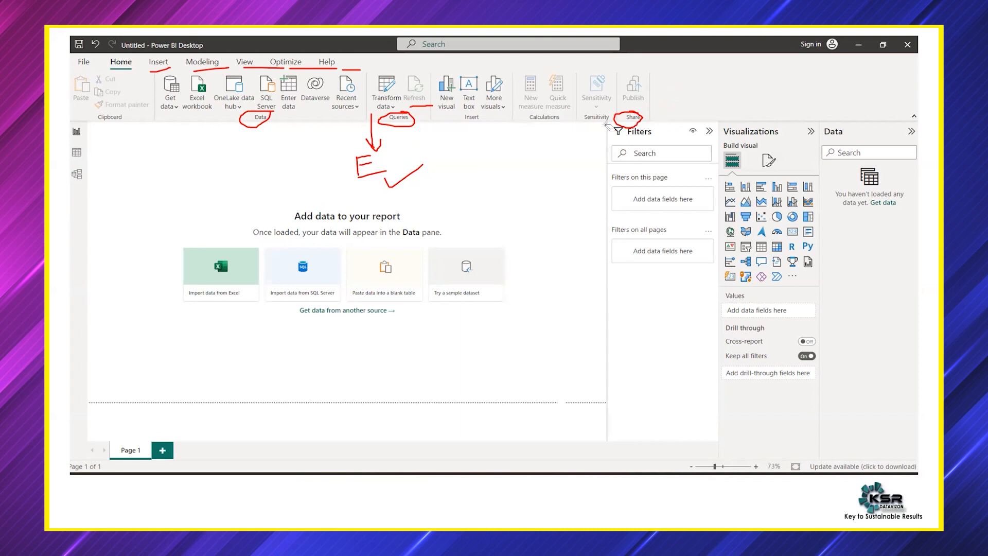
Erase the existing ink, then mark the three view icons with the pen and label the report view "visual/Reports", underlined
{"action": "left_click_drag", "start_coordinate": [610, 127], "coordinate": [319, 143]}
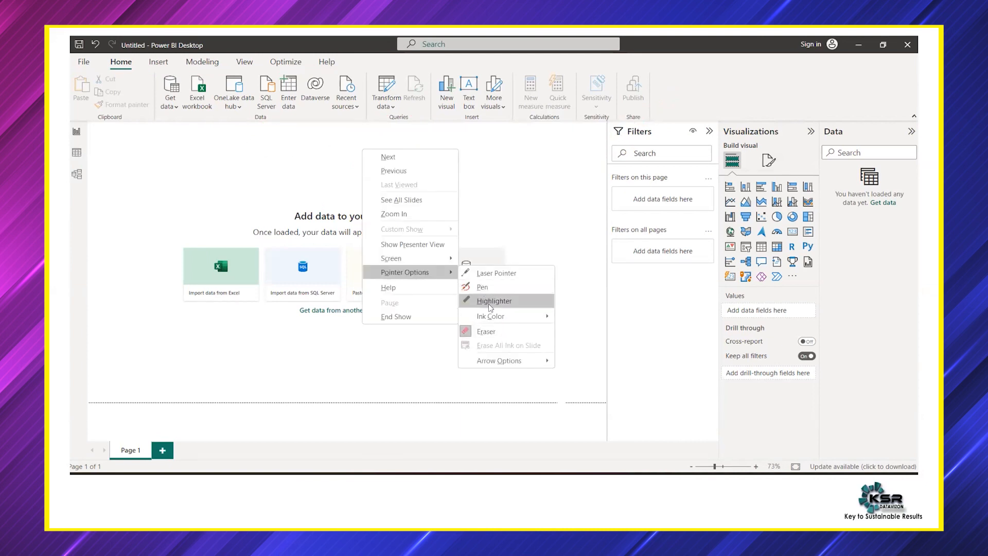
{"action": "left_click", "coordinate": [484, 287]}
{"action": "mouse_move", "coordinate": [93, 186]}
{"action": "left_mouse_down"}
{"action": "mouse_move", "coordinate": [69, 190]}
{"action": "mouse_move", "coordinate": [105, 133]}
{"action": "mouse_move", "coordinate": [154, 137]}
{"action": "mouse_move", "coordinate": [177, 122]}
{"action": "mouse_move", "coordinate": [195, 144]}
{"action": "mouse_move", "coordinate": [202, 129]}
{"action": "mouse_move", "coordinate": [287, 134]}
{"action": "mouse_move", "coordinate": [274, 140]}
{"action": "left_mouse_up"}
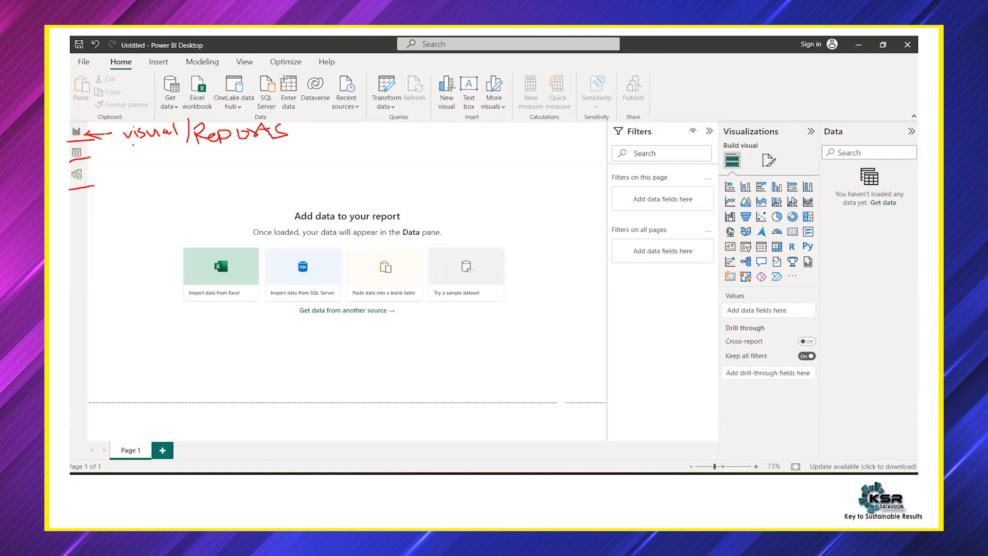
{"action": "left_click_drag", "start_coordinate": [138, 148], "coordinate": [271, 145]}
{"action": "left_click_drag", "start_coordinate": [51, 153], "coordinate": [72, 147]}
Sketch three boxed tables labelled T1, T2 and T3 on the slide, with curved lines linking T1 to the others
{"action": "mouse_move", "coordinate": [131, 227]}
{"action": "left_mouse_down"}
{"action": "mouse_move", "coordinate": [129, 199]}
{"action": "mouse_move", "coordinate": [154, 221]}
{"action": "mouse_move", "coordinate": [136, 231]}
{"action": "mouse_move", "coordinate": [172, 181]}
{"action": "mouse_move", "coordinate": [178, 200]}
{"action": "left_mouse_up"}
{"action": "left_click_drag", "start_coordinate": [161, 242], "coordinate": [200, 254]}
{"action": "left_click_drag", "start_coordinate": [137, 206], "coordinate": [146, 225]}
{"action": "left_click_drag", "start_coordinate": [180, 183], "coordinate": [213, 196]}
{"action": "mouse_move", "coordinate": [205, 234]}
{"action": "left_mouse_down"}
{"action": "mouse_move", "coordinate": [216, 235]}
{"action": "mouse_move", "coordinate": [212, 248]}
{"action": "mouse_move", "coordinate": [223, 246]}
{"action": "left_mouse_up"}
{"action": "left_click_drag", "start_coordinate": [213, 250], "coordinate": [232, 250]}
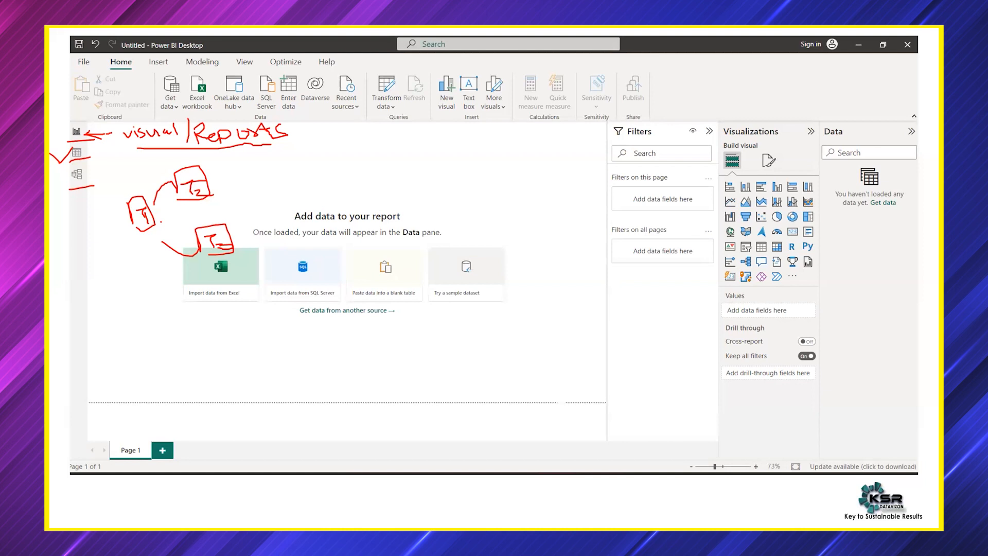
{"action": "right_click", "coordinate": [453, 191]}
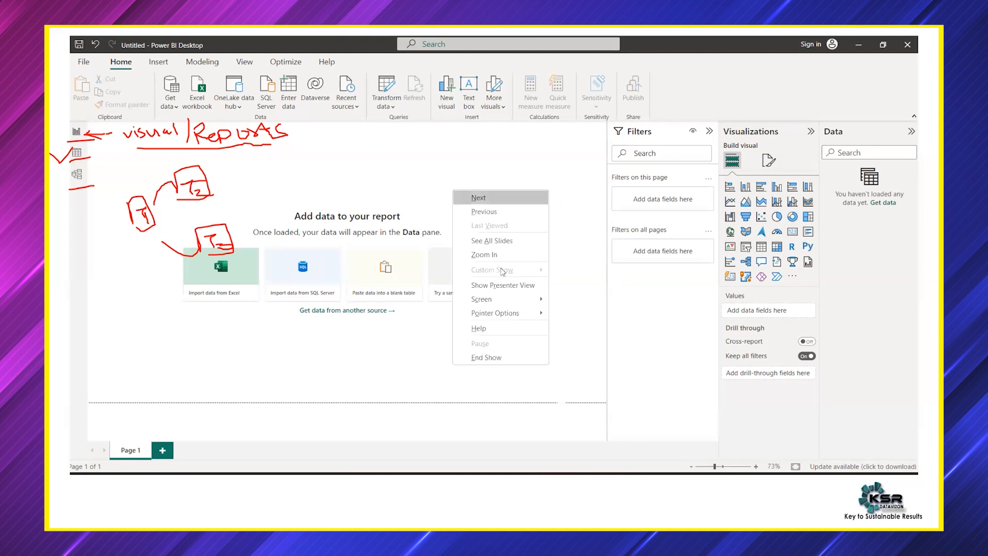
{"action": "left_click", "coordinate": [412, 204]}
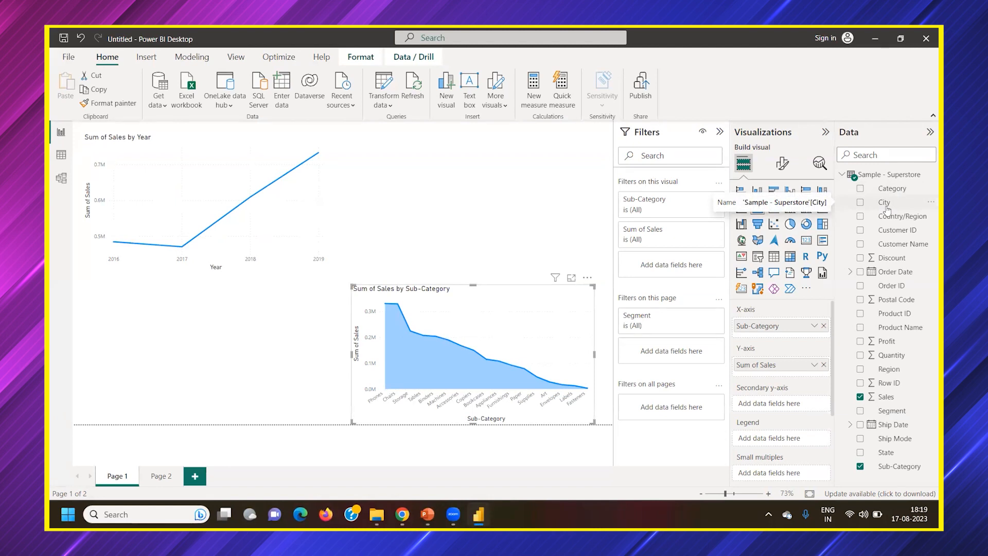
Open the Data view of the Sample - Superstore table and look across its columns
{"action": "left_click", "coordinate": [62, 156]}
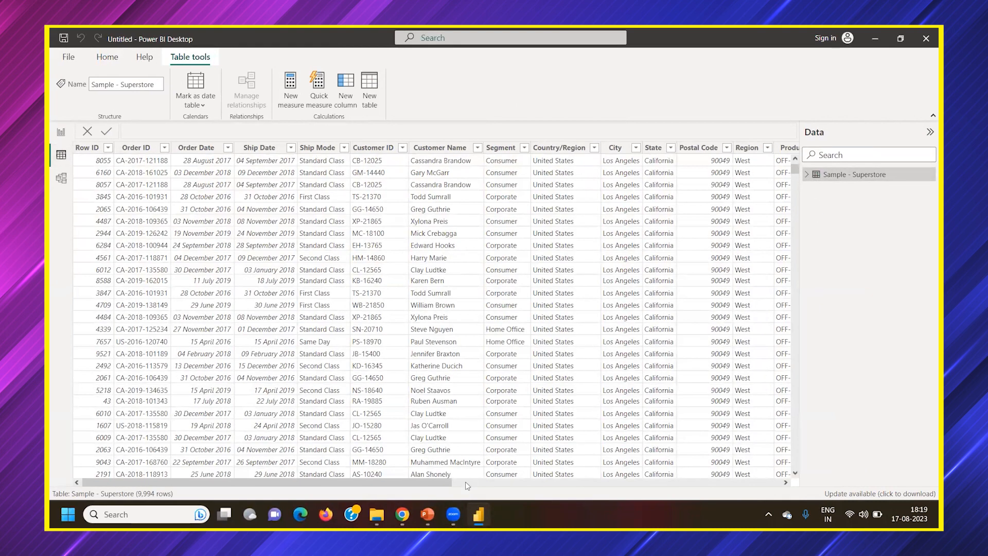
{"action": "left_click", "coordinate": [769, 482]}
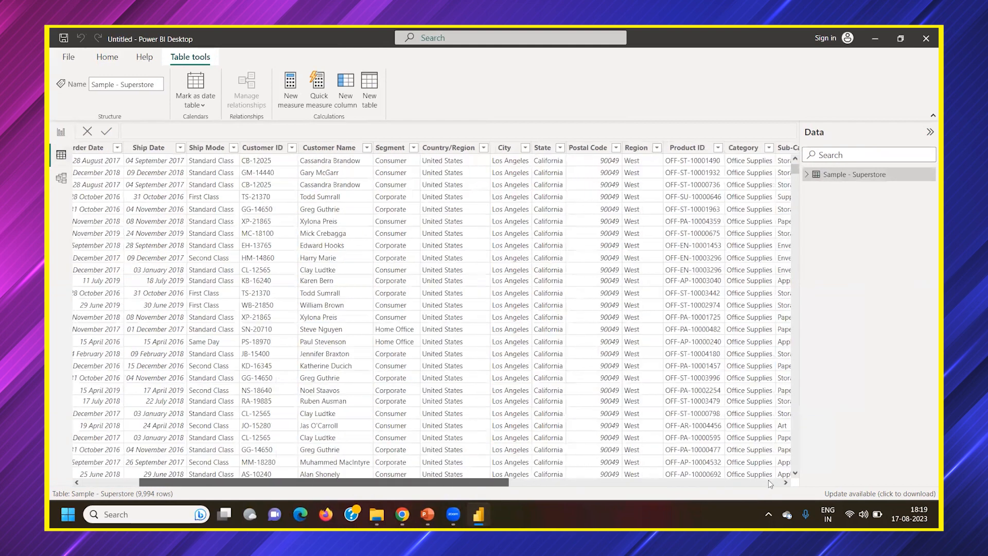
{"action": "left_click", "coordinate": [310, 485]}
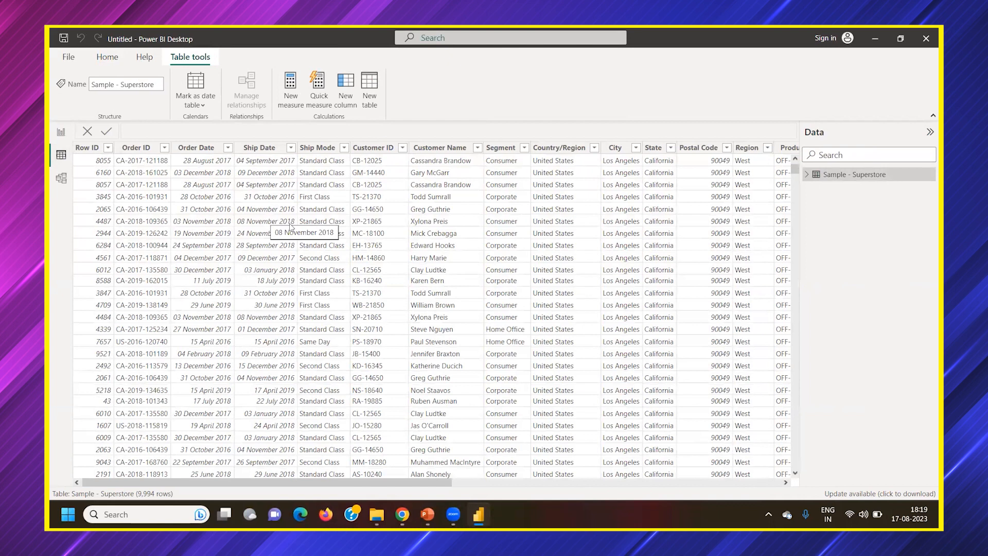
{"action": "left_click_drag", "start_coordinate": [441, 478], "coordinate": [523, 482]}
{"action": "left_click_drag", "start_coordinate": [706, 497], "coordinate": [360, 485]}
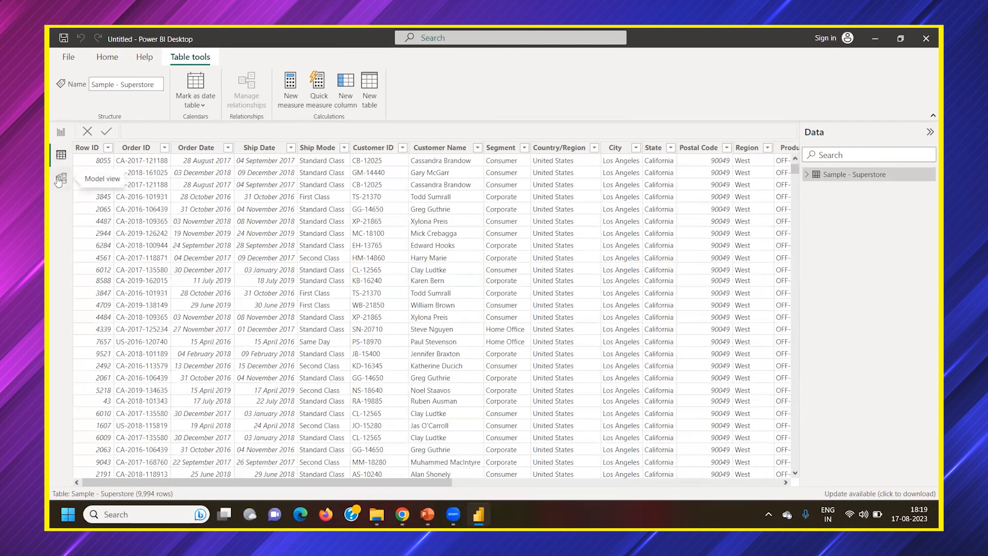
View the Sample - Superstore table in Model view, collapse the Properties pane, and return to the Report view
{"action": "left_click", "coordinate": [61, 179]}
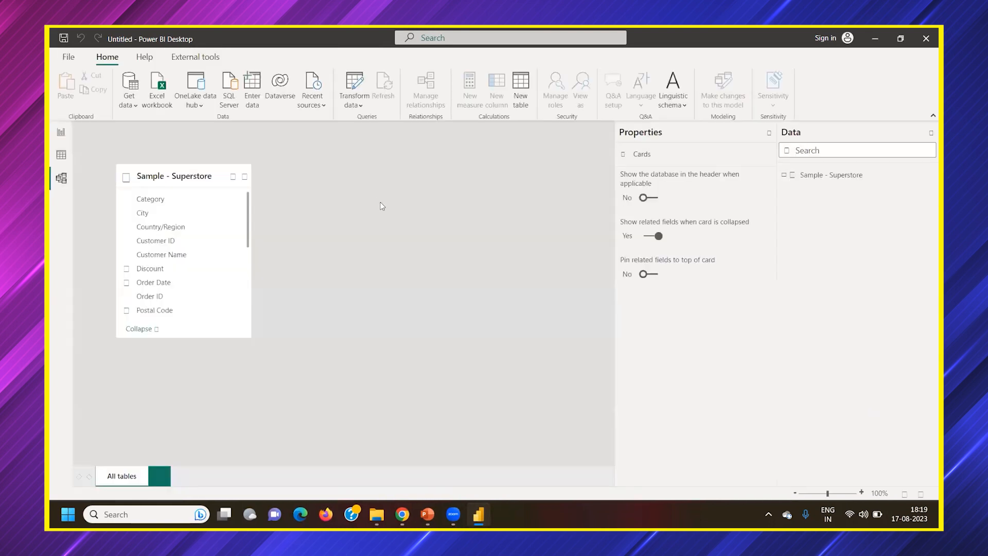
{"action": "left_click", "coordinate": [768, 131]}
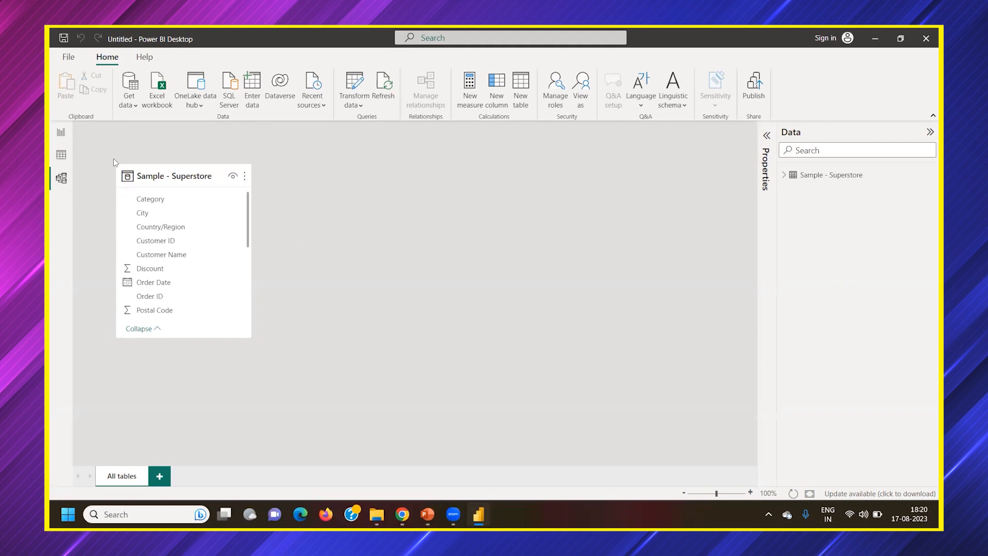
{"action": "left_click", "coordinate": [61, 133]}
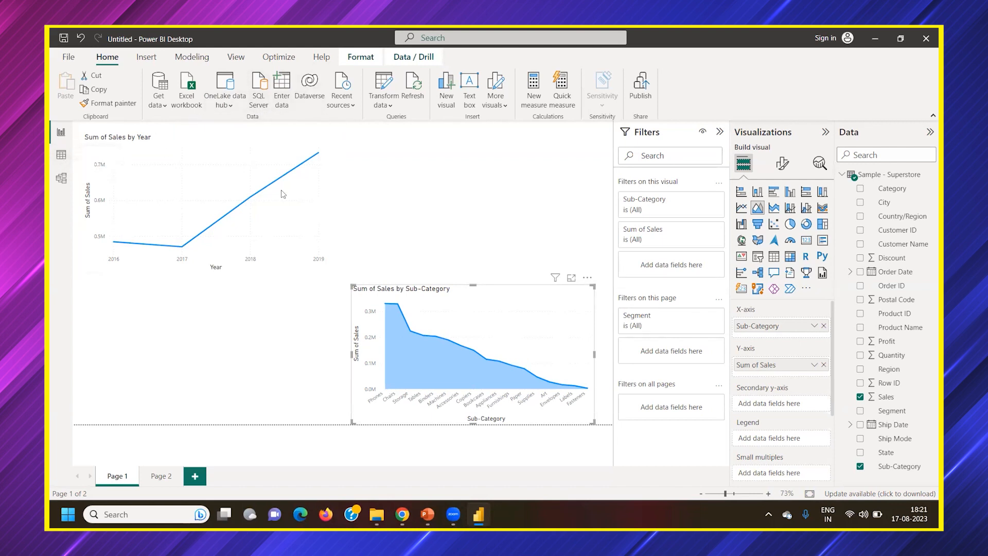
Review the Superstore table's columns through Sales and Quantity in Data view, then go back to the Report view
{"action": "left_click", "coordinate": [60, 161]}
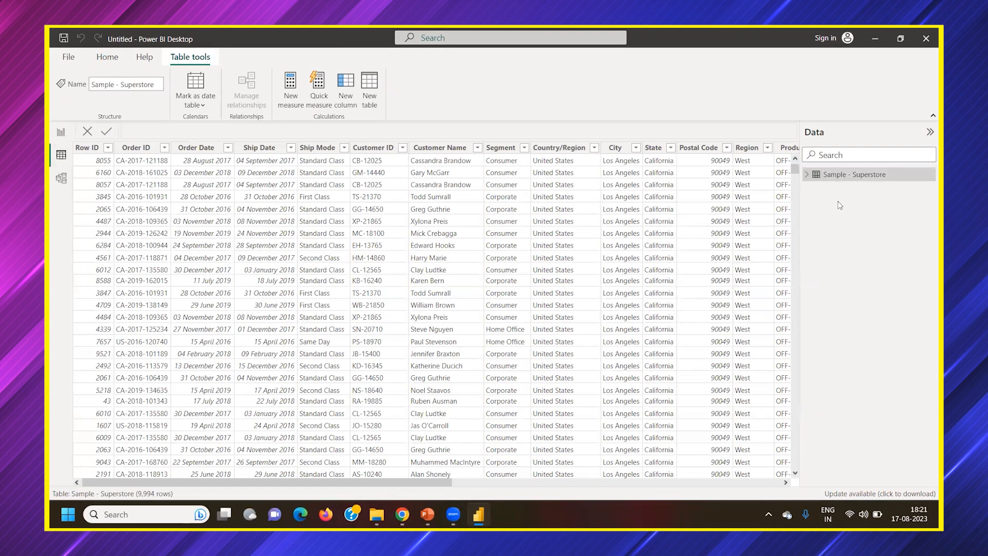
{"action": "left_click_drag", "start_coordinate": [426, 481], "coordinate": [708, 497]}
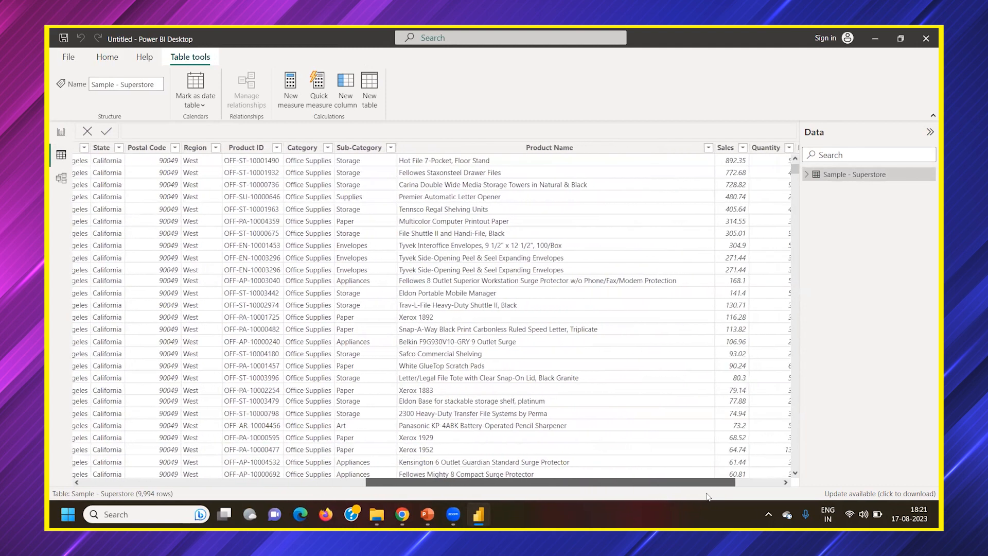
{"action": "scroll", "coordinate": [302, 348], "scroll_direction": "left", "scroll_amount": 5}
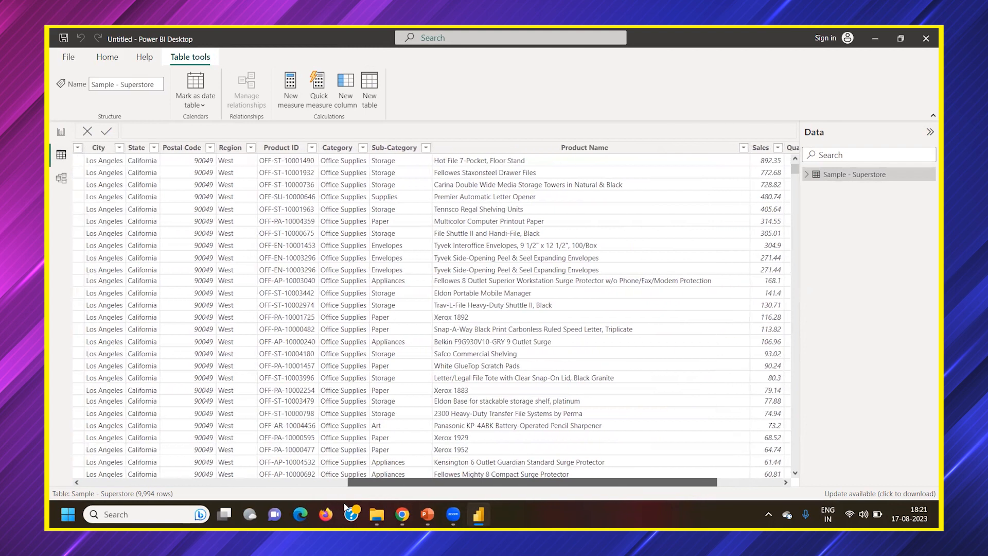
{"action": "scroll", "coordinate": [302, 348], "scroll_direction": "left", "scroll_amount": 4}
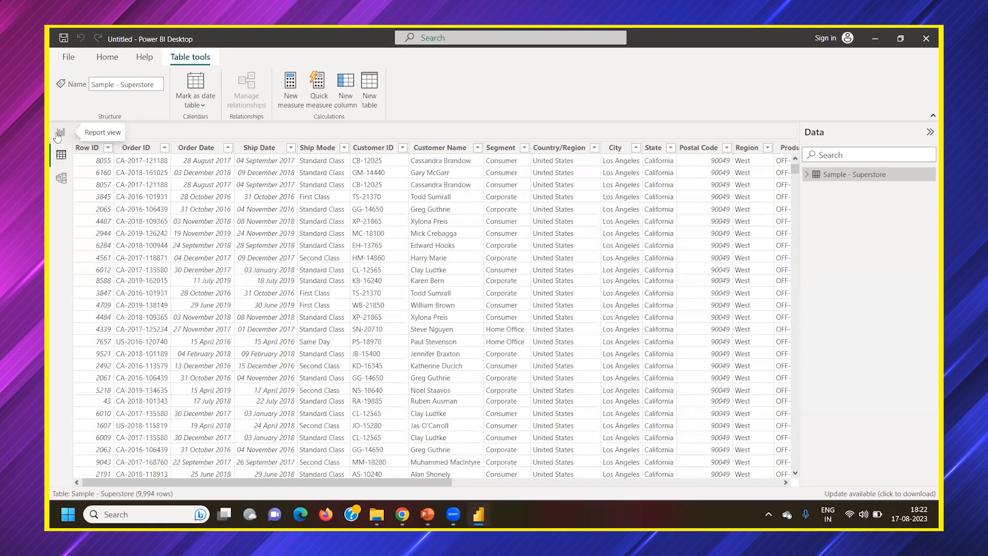
{"action": "left_click", "coordinate": [60, 133]}
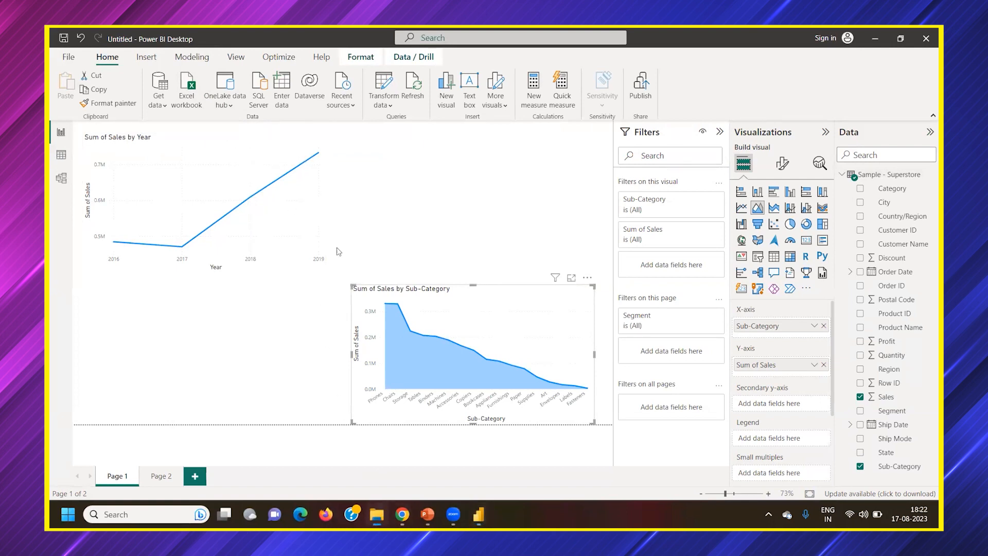
Switch to File Explorer and open the "Datasets and csv files" folder inside "SQL, PowerBI, Fabric and Azure Engg"
{"action": "left_click", "coordinate": [377, 514]}
{"action": "left_click", "coordinate": [106, 195]}
{"action": "left_click", "coordinate": [116, 175]}
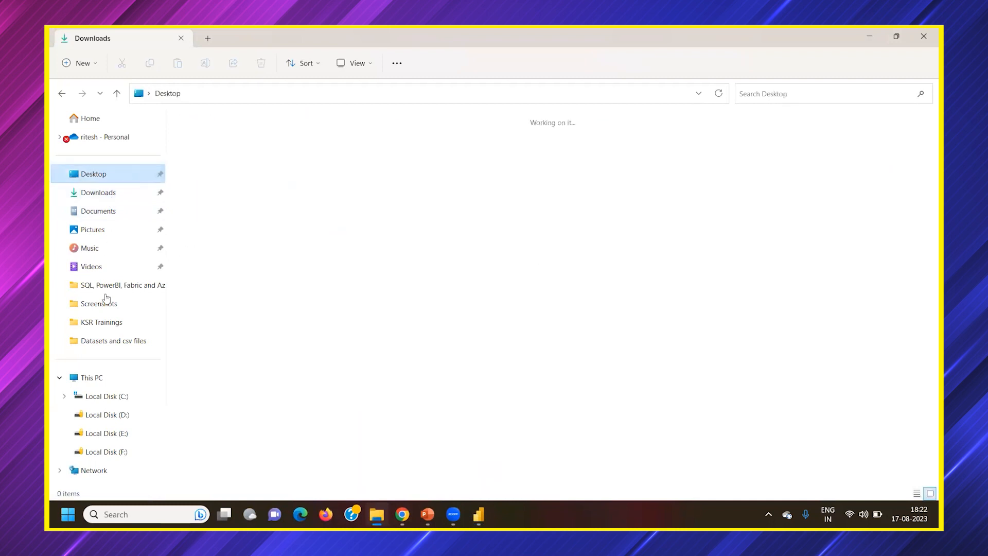
{"action": "left_click", "coordinate": [123, 285]}
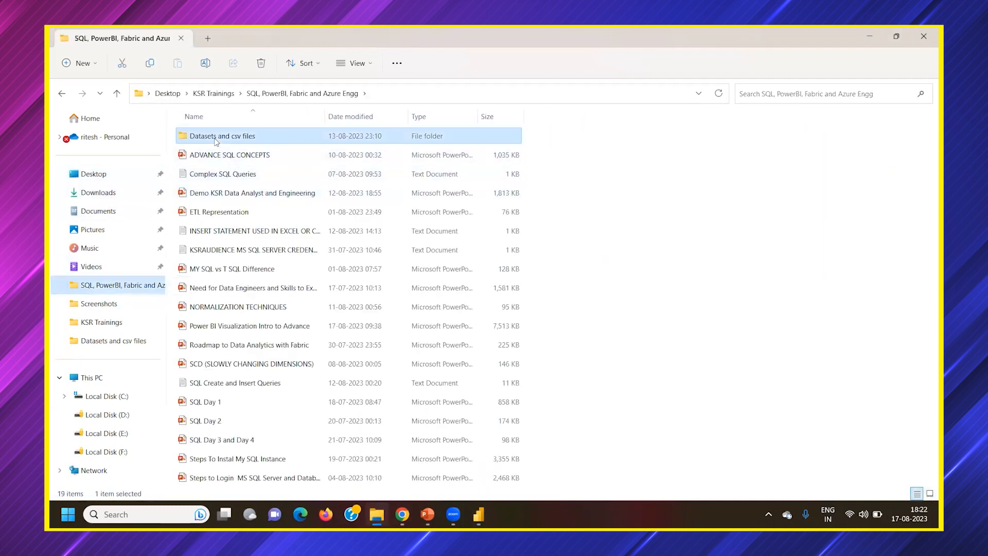
{"action": "double_click", "coordinate": [244, 136]}
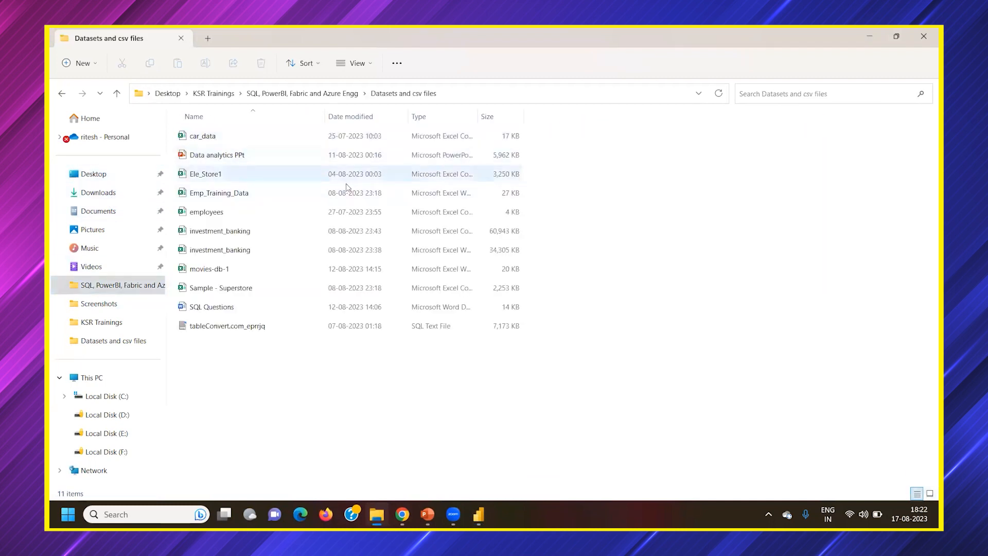
Open the Sample - Superstore file in Excel and go through the Row ID and Order ID column headers
{"action": "left_click", "coordinate": [229, 292]}
{"action": "double_click", "coordinate": [276, 287]}
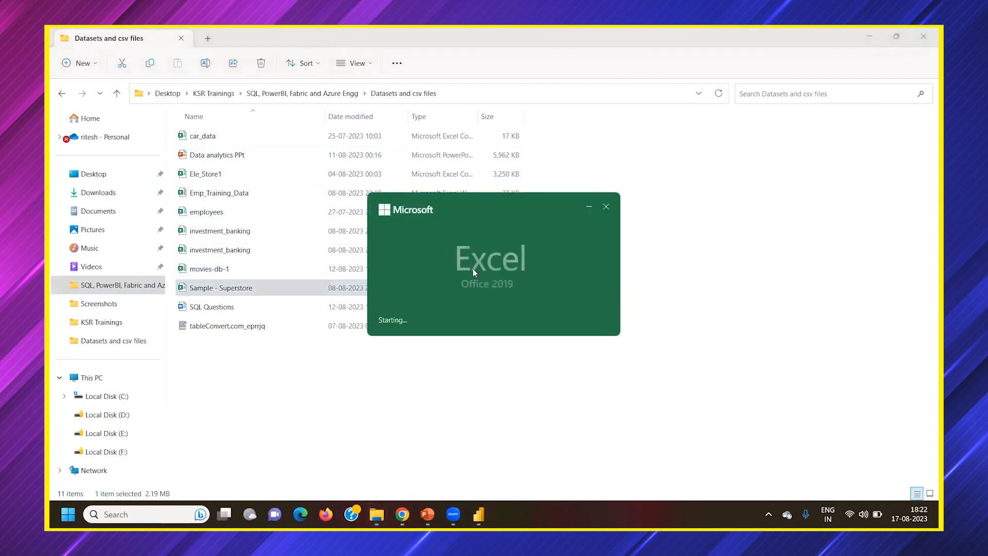
{"action": "left_click_drag", "start_coordinate": [543, 149], "coordinate": [552, 149]}
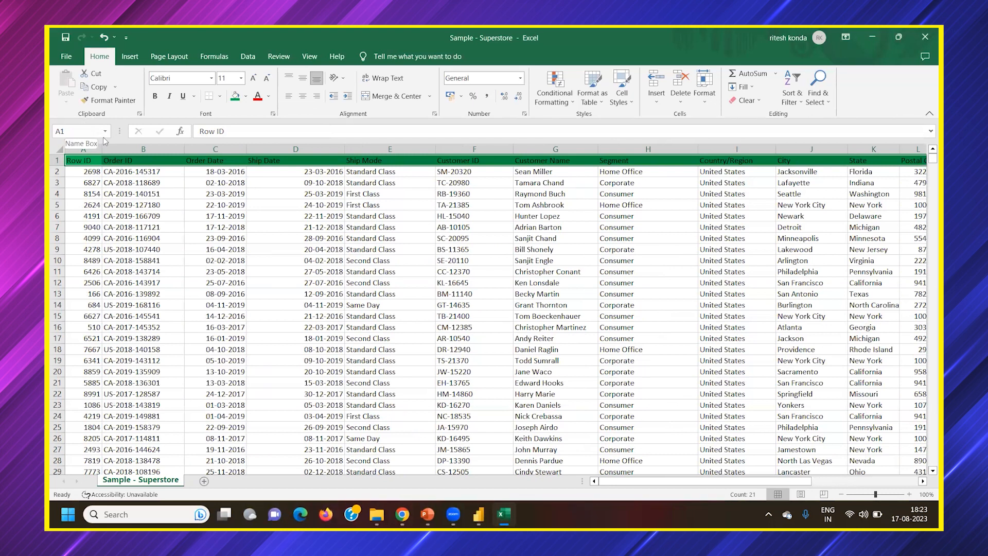
{"action": "left_click", "coordinate": [77, 162]}
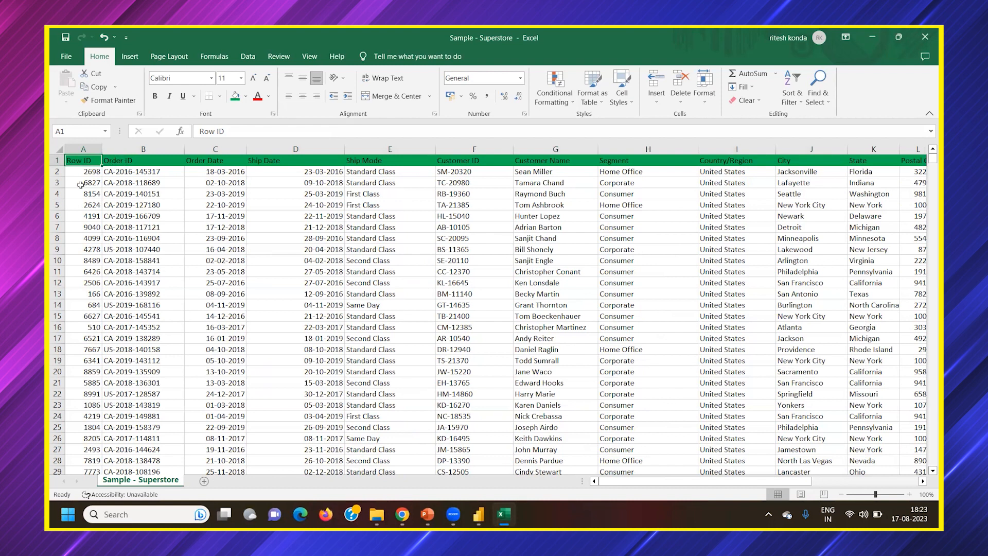
{"action": "left_click", "coordinate": [109, 159]}
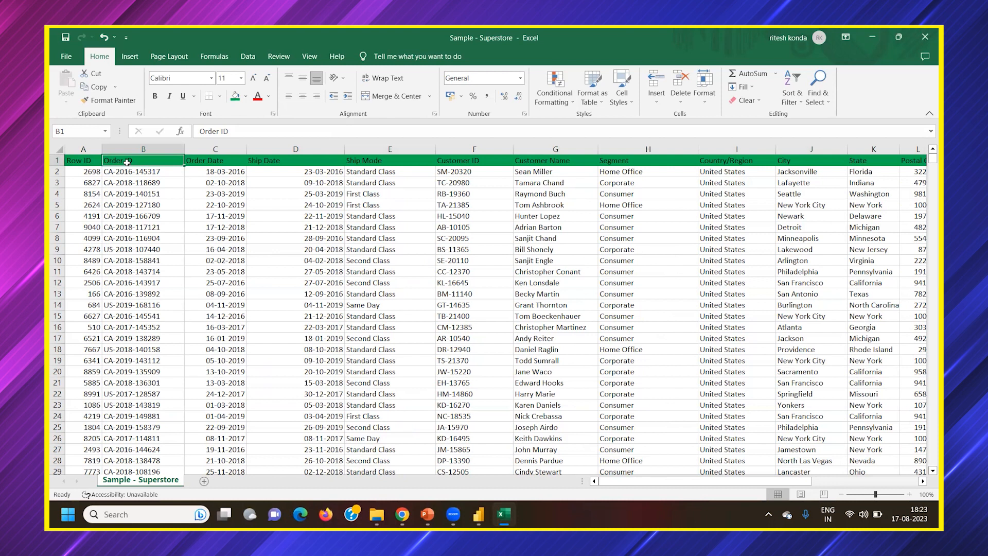
Look over the Order ID values and turn on filters for the sheet's header row
{"action": "left_click", "coordinate": [141, 176]}
{"action": "scroll", "coordinate": [144, 193], "scroll_direction": "down", "scroll_amount": 1}
{"action": "scroll", "coordinate": [155, 175], "scroll_direction": "up", "scroll_amount": 1}
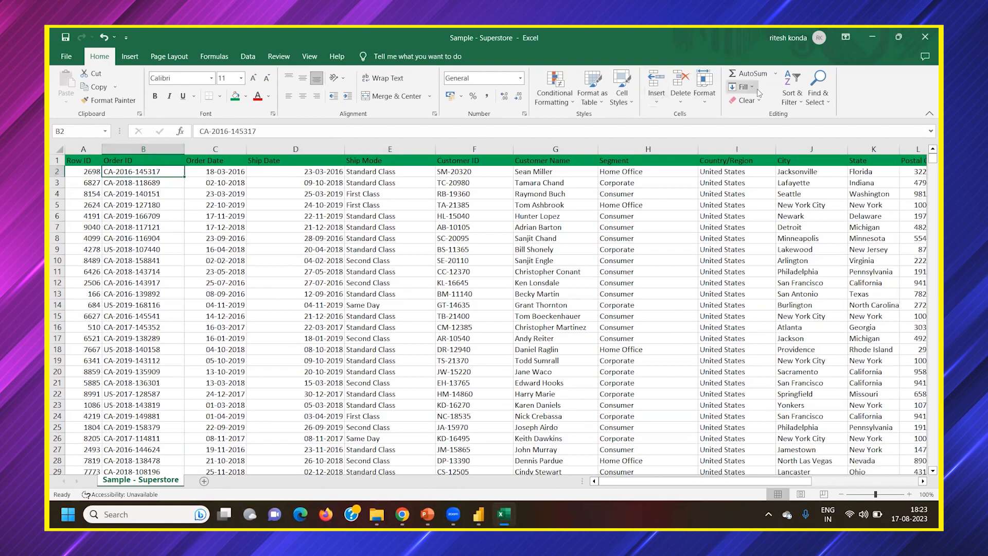
{"action": "left_click", "coordinate": [799, 97]}
{"action": "left_click", "coordinate": [805, 158]}
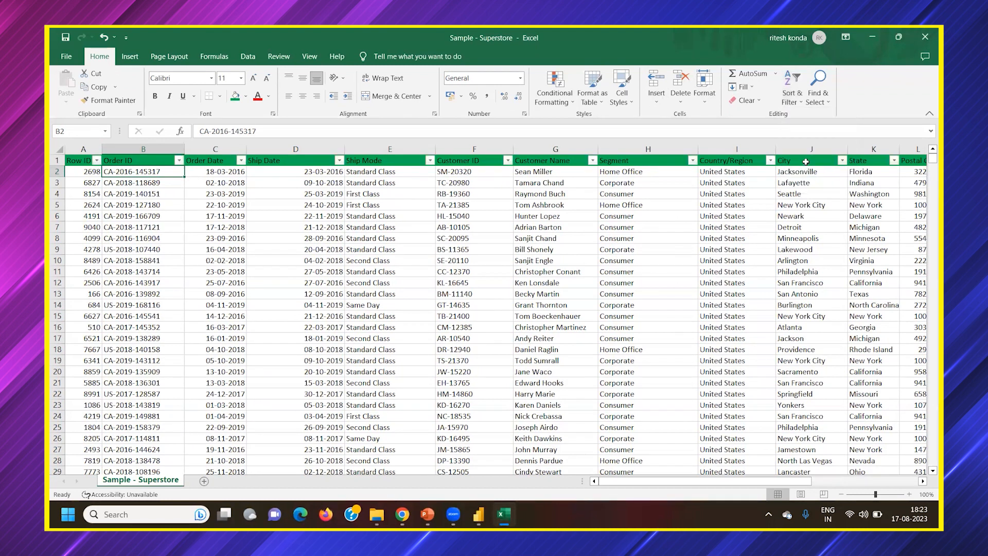
Look through the values listed in the Order ID filter and close the list without filtering
{"action": "left_click", "coordinate": [179, 161]}
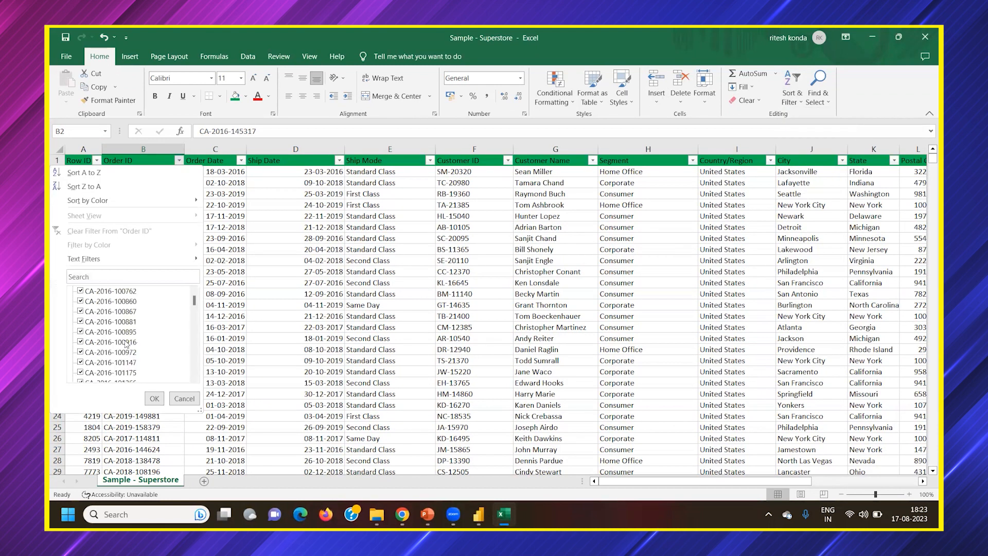
{"action": "scroll", "coordinate": [125, 342], "scroll_direction": "down", "scroll_amount": 5}
{"action": "mouse_move", "coordinate": [195, 302]}
{"action": "left_mouse_down"}
{"action": "mouse_move", "coordinate": [195, 369]}
{"action": "mouse_move", "coordinate": [195, 295]}
{"action": "left_mouse_up"}
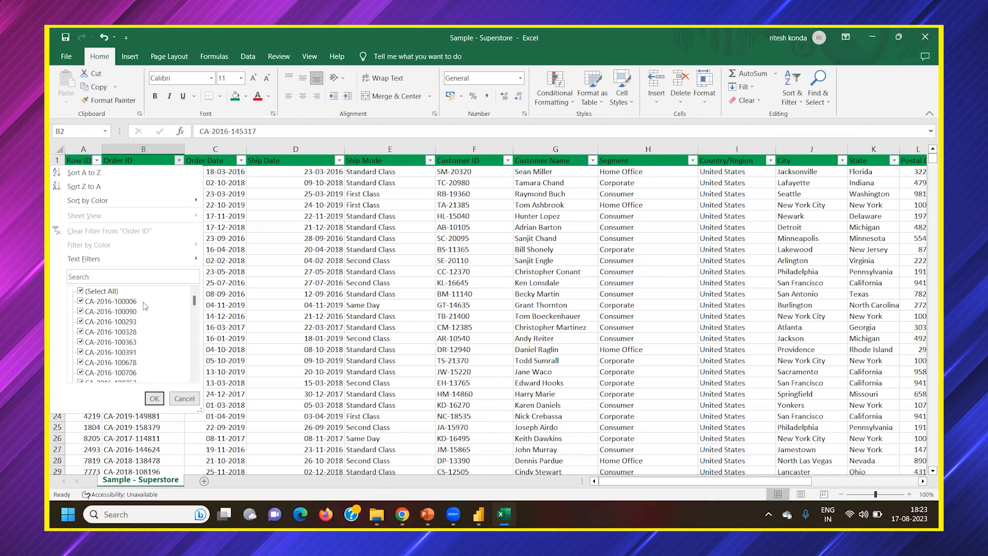
{"action": "scroll", "coordinate": [138, 319], "scroll_direction": "down", "scroll_amount": 3}
{"action": "scroll", "coordinate": [138, 320], "scroll_direction": "down", "scroll_amount": 15}
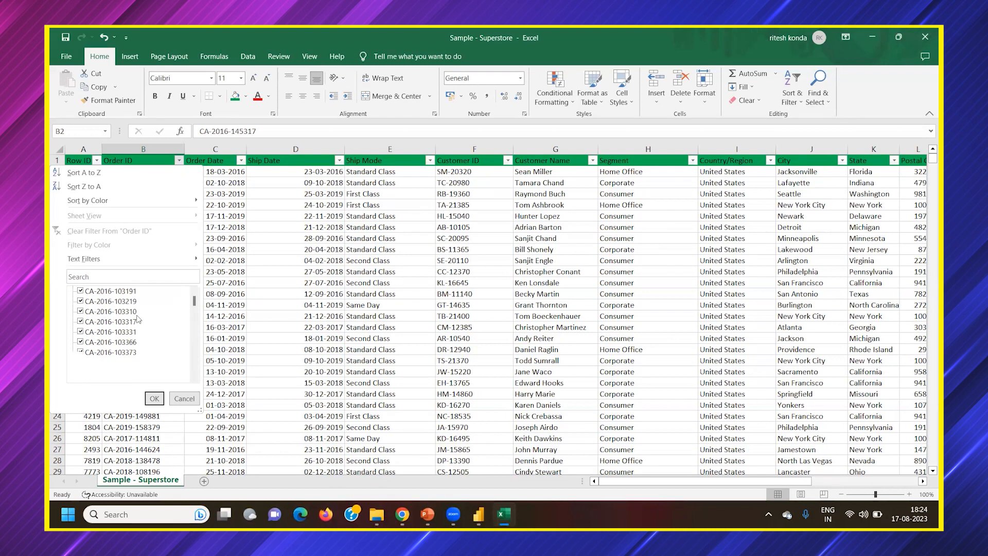
{"action": "scroll", "coordinate": [138, 320], "scroll_direction": "down", "scroll_amount": 15}
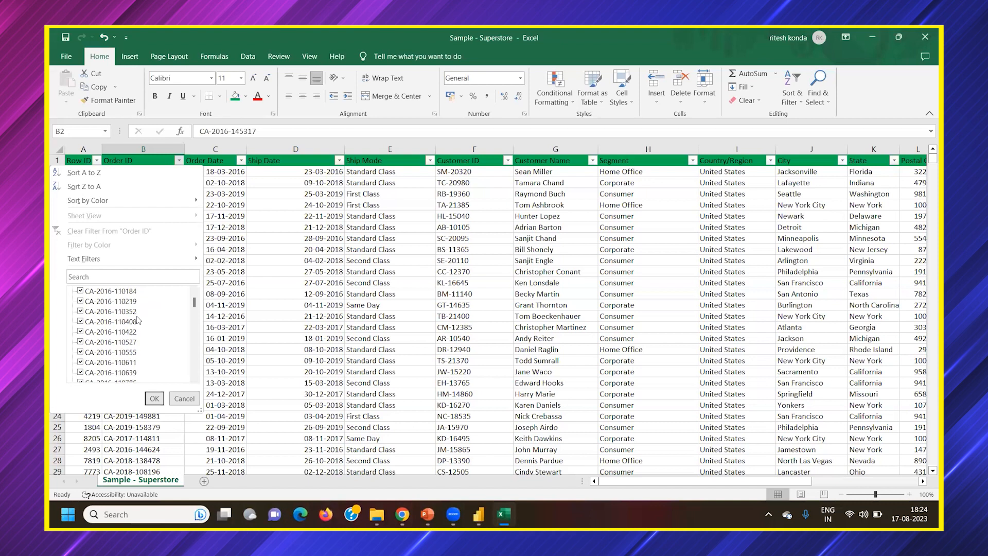
{"action": "left_click", "coordinate": [264, 242]}
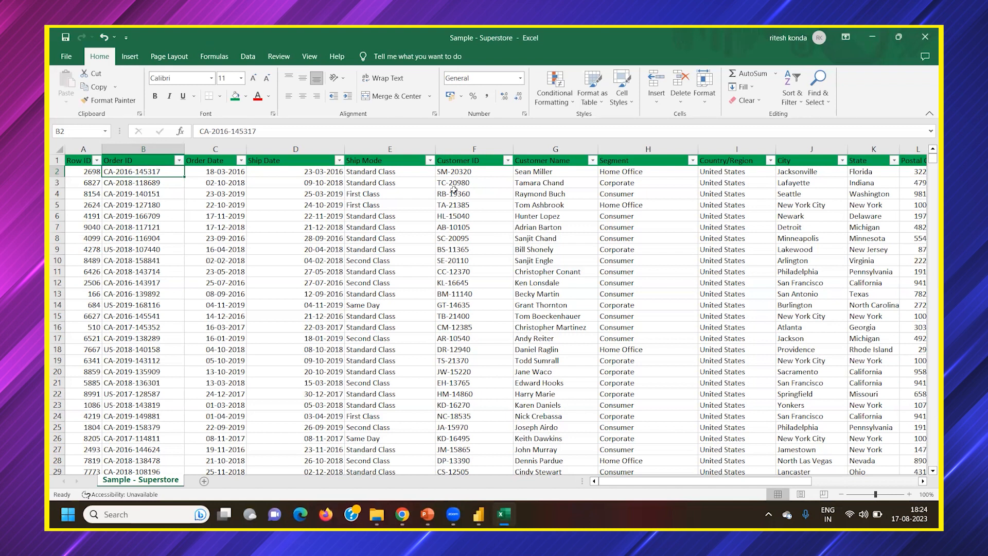
Select the Order Date and Ship Date headers in turn and widen the Order Date column
{"action": "left_click", "coordinate": [211, 162]}
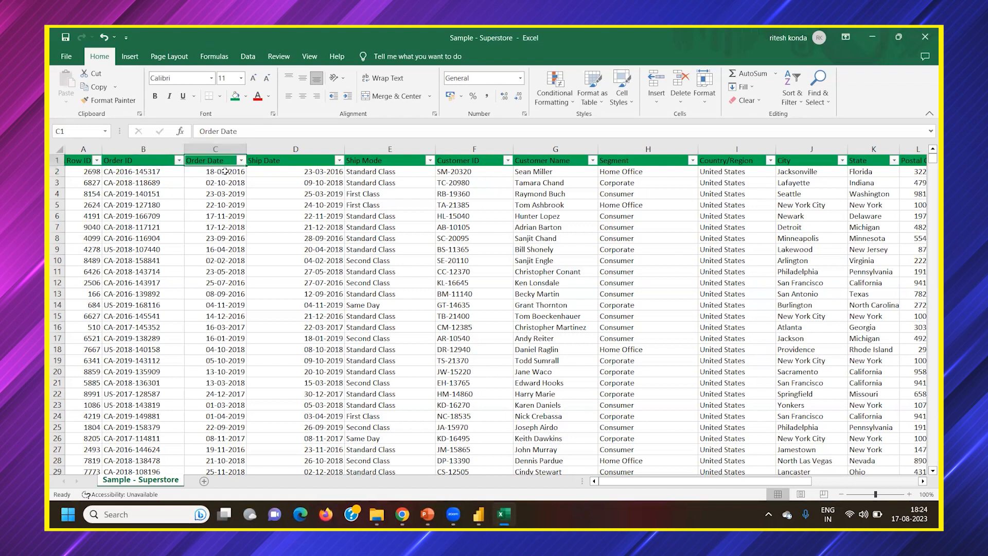
{"action": "left_click", "coordinate": [265, 162]}
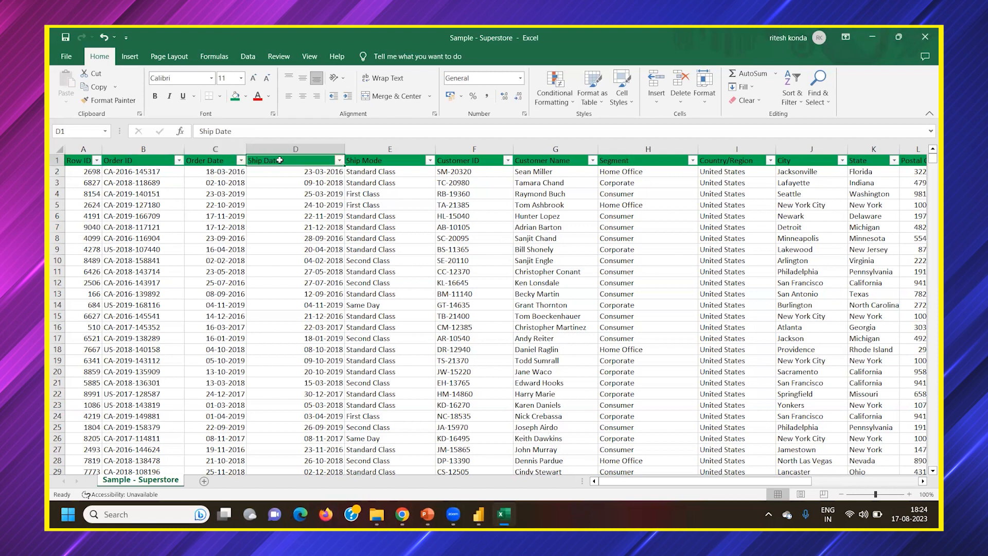
{"action": "left_click_drag", "start_coordinate": [251, 149], "coordinate": [282, 149]}
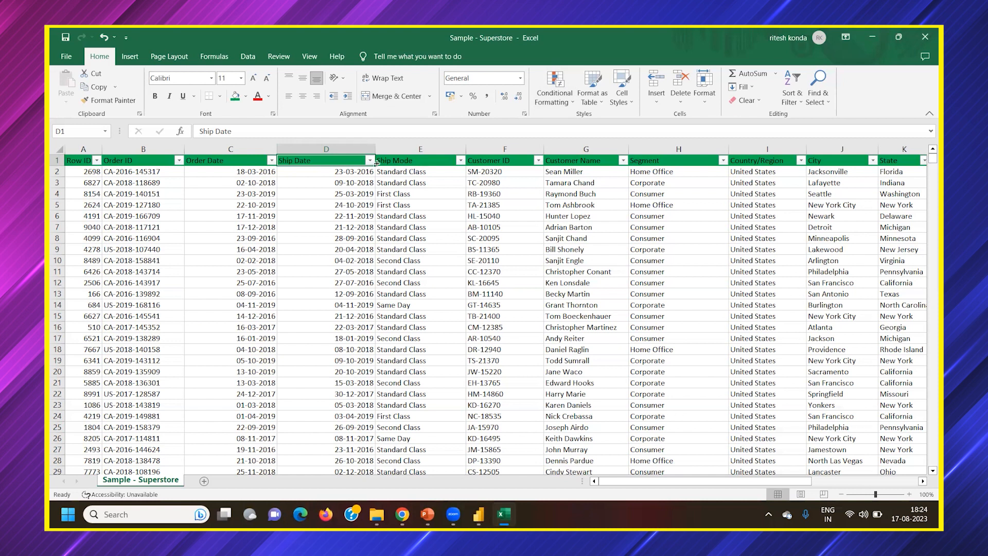
Check which shipping classes the Ship Mode filter offers and cancel without filtering
{"action": "left_click", "coordinate": [394, 161]}
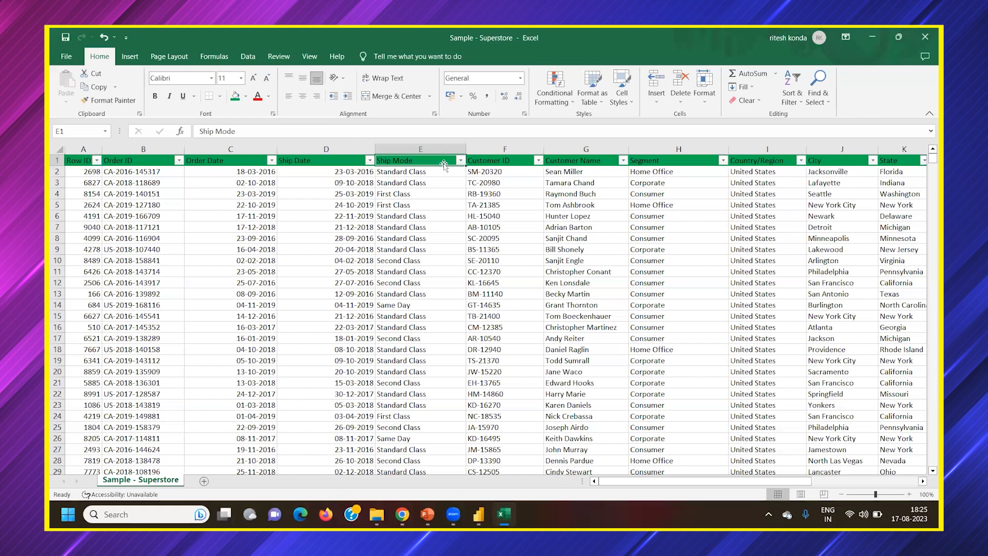
{"action": "left_click", "coordinate": [460, 161]}
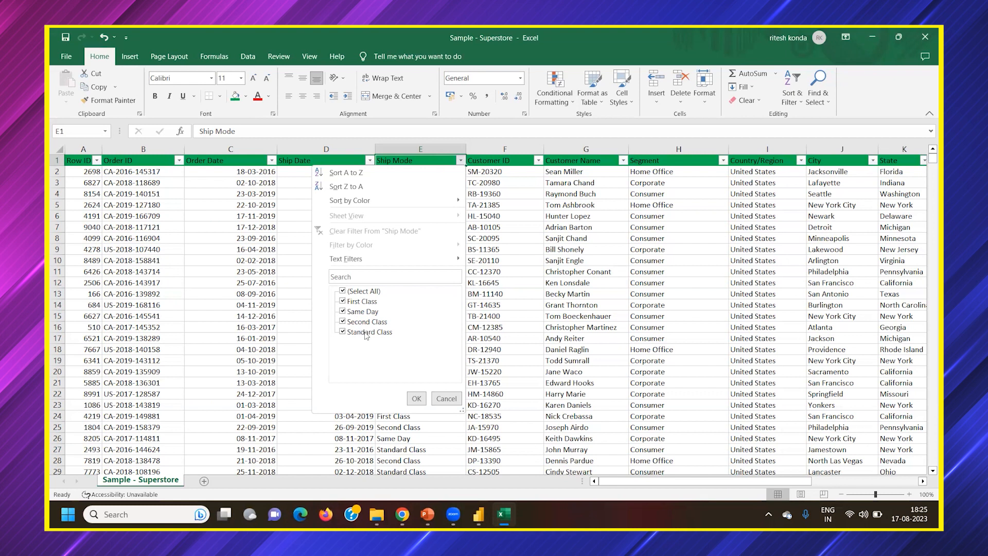
{"action": "left_click", "coordinate": [448, 400]}
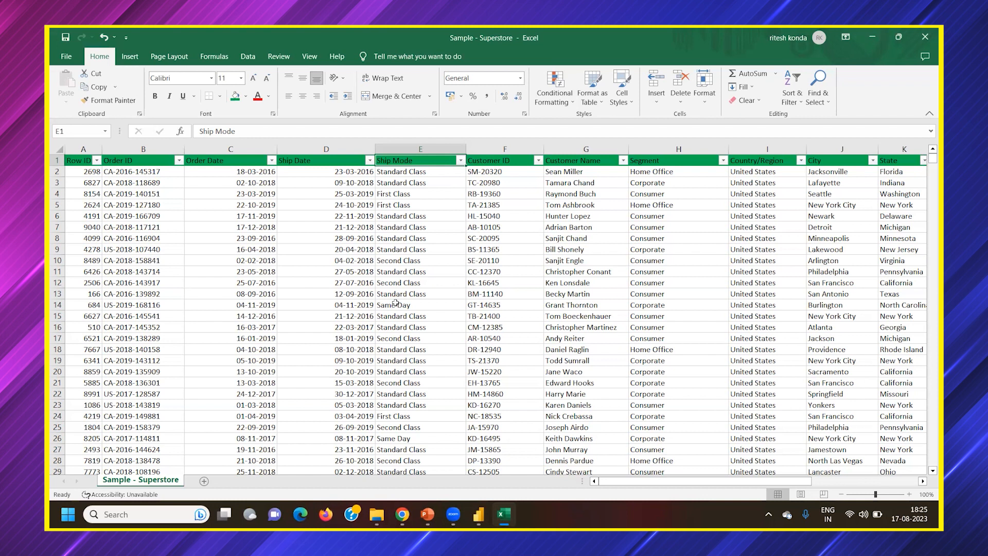
Compare the order and ship dates of the Standard Class orders in rows 2 and 3
{"action": "left_click", "coordinate": [412, 172]}
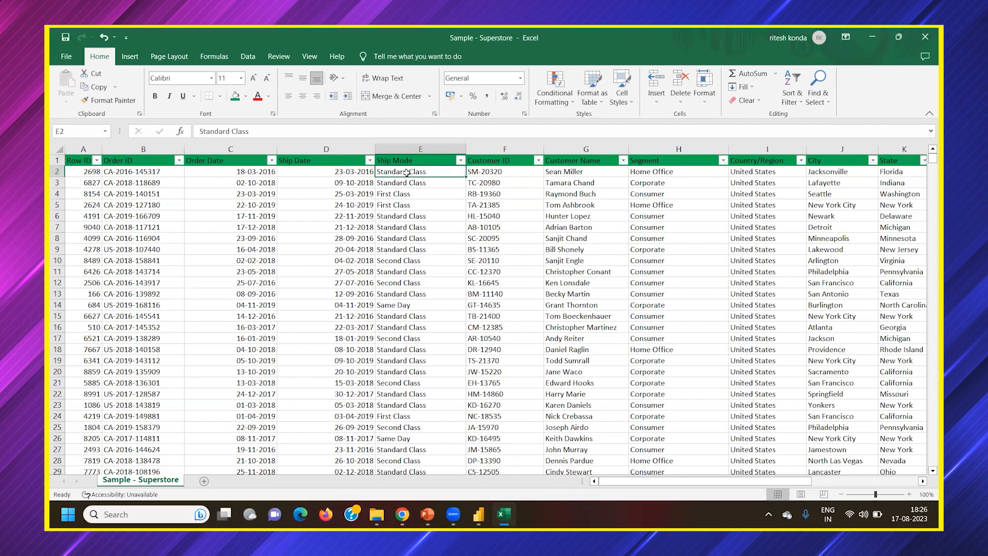
{"action": "left_click_drag", "start_coordinate": [255, 173], "coordinate": [355, 174]}
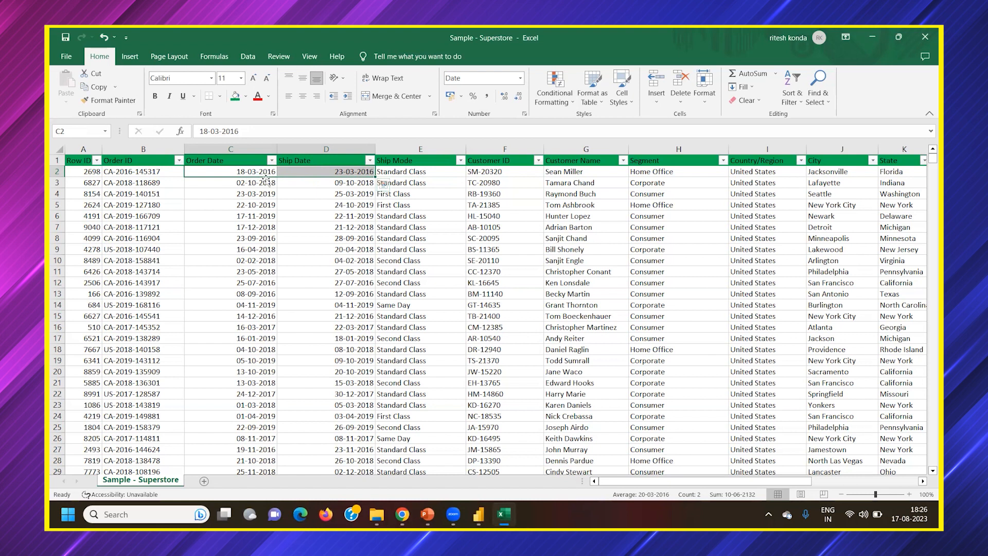
{"action": "left_click", "coordinate": [401, 172]}
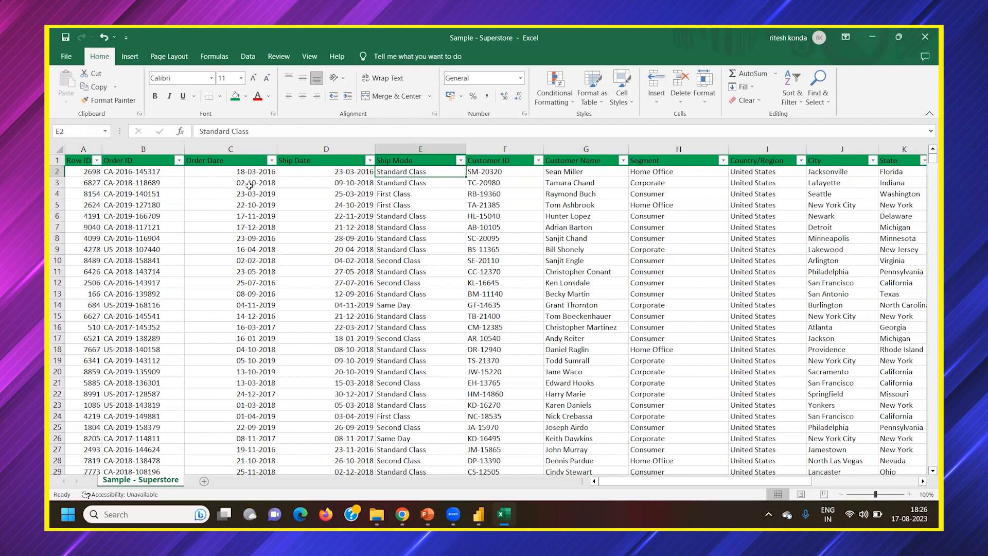
{"action": "left_click", "coordinate": [390, 183]}
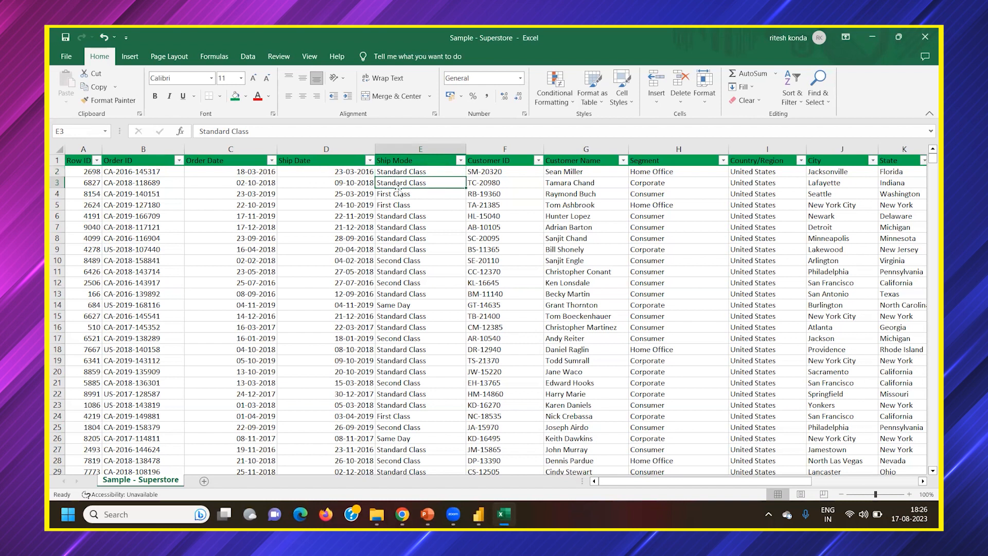
{"action": "left_click", "coordinate": [253, 187]}
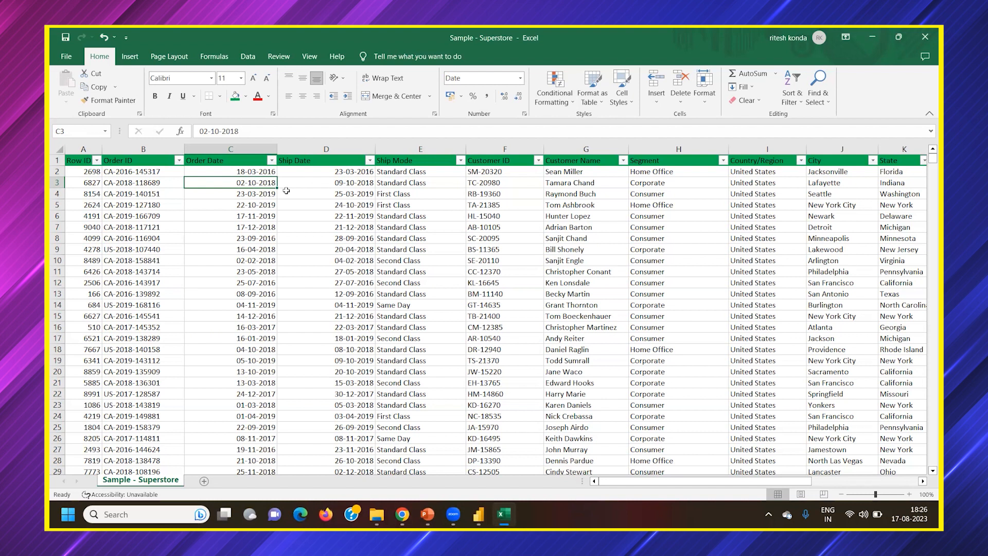
{"action": "left_click", "coordinate": [398, 183]}
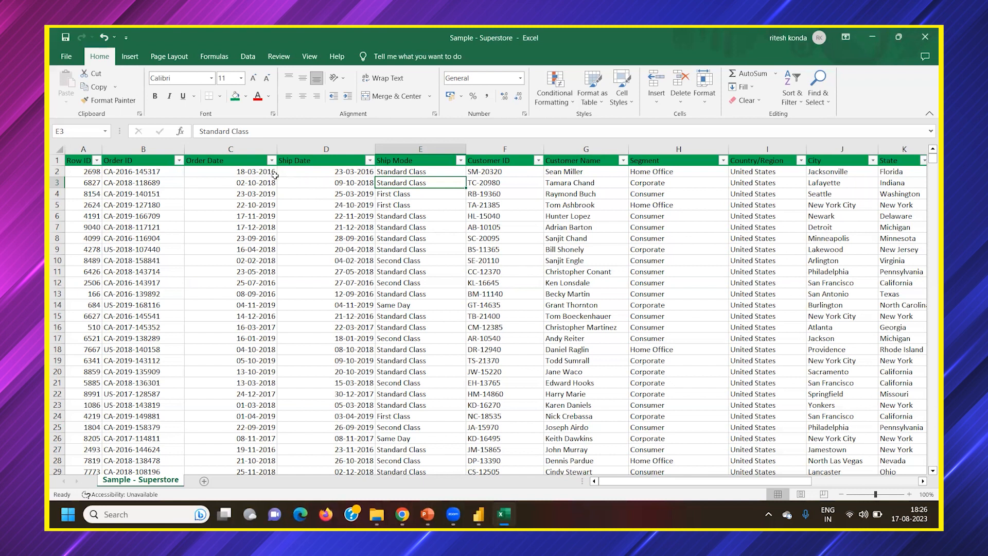
Open Notepad from the recently used apps and return to the Superstore workbook
{"action": "key", "text": "super+s"}
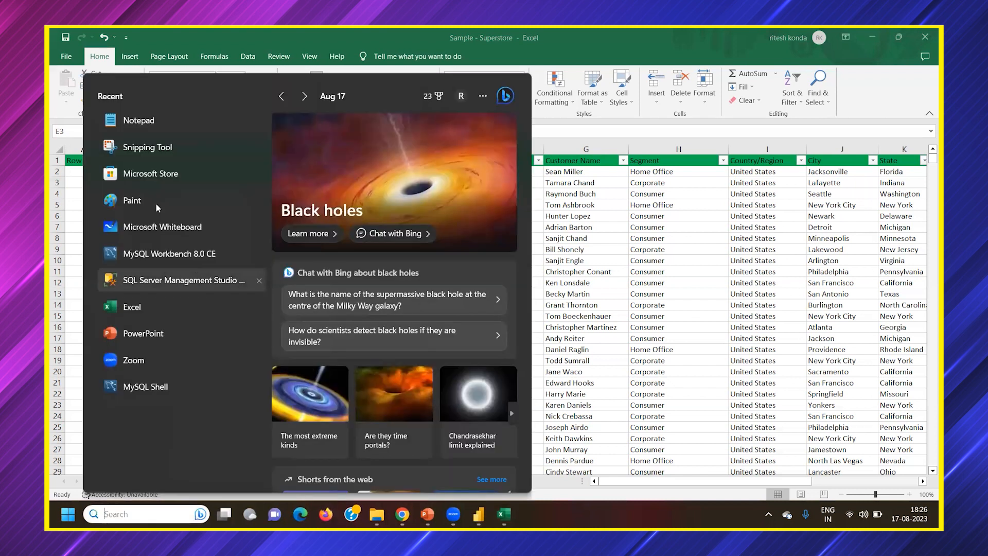
{"action": "left_click", "coordinate": [154, 124]}
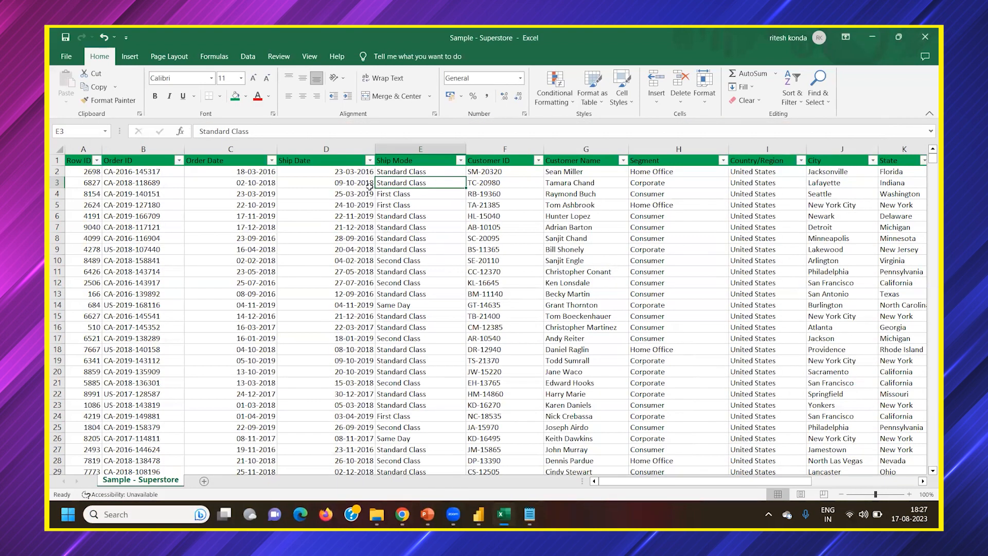
Compare the order and ship dates of the First Class order in row 4
{"action": "left_click", "coordinate": [393, 194]}
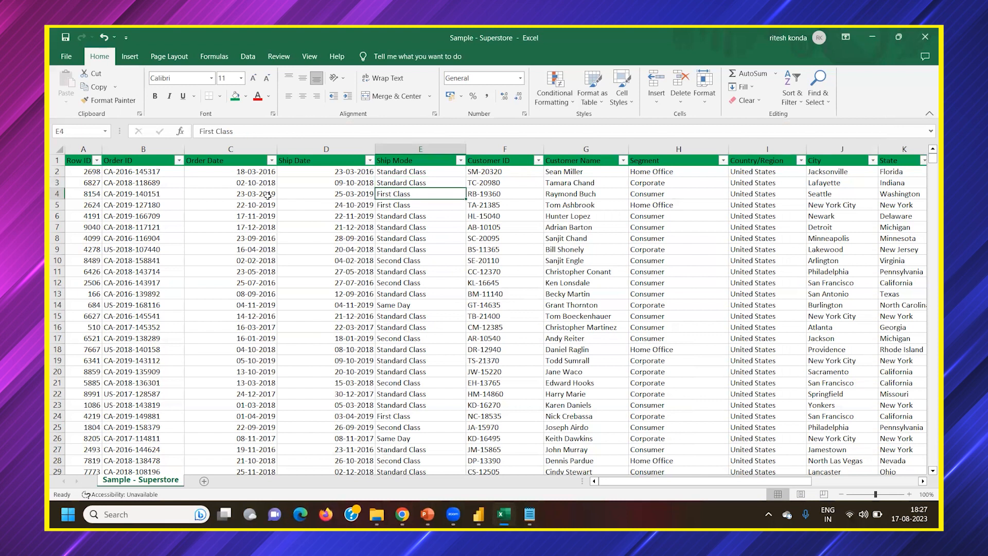
{"action": "left_click", "coordinate": [257, 194]}
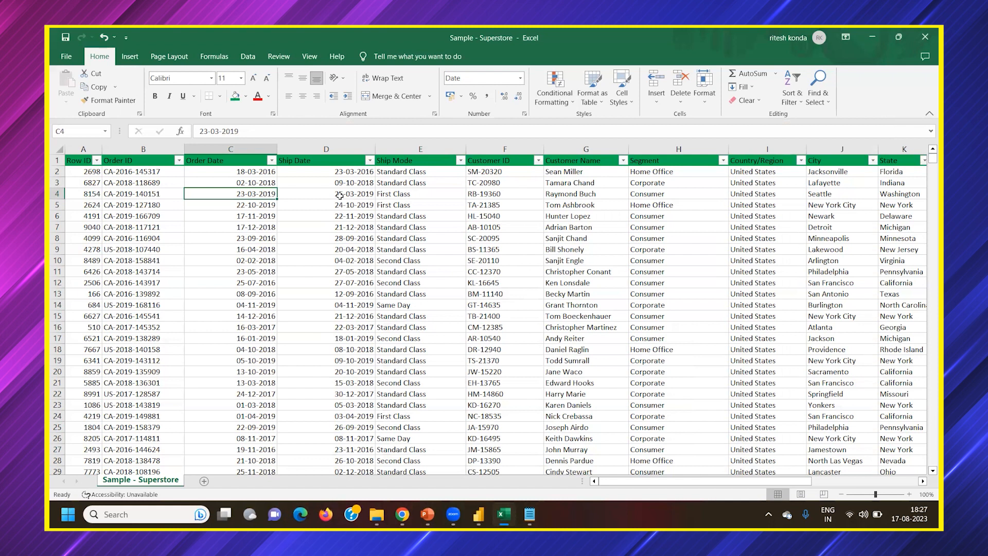
{"action": "left_click", "coordinate": [394, 195]}
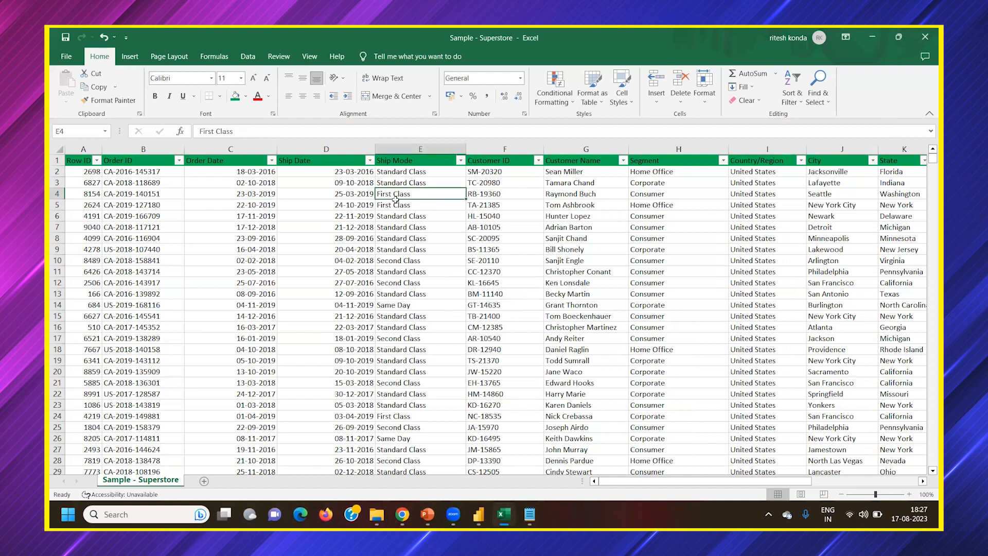
{"action": "left_click", "coordinate": [264, 194]}
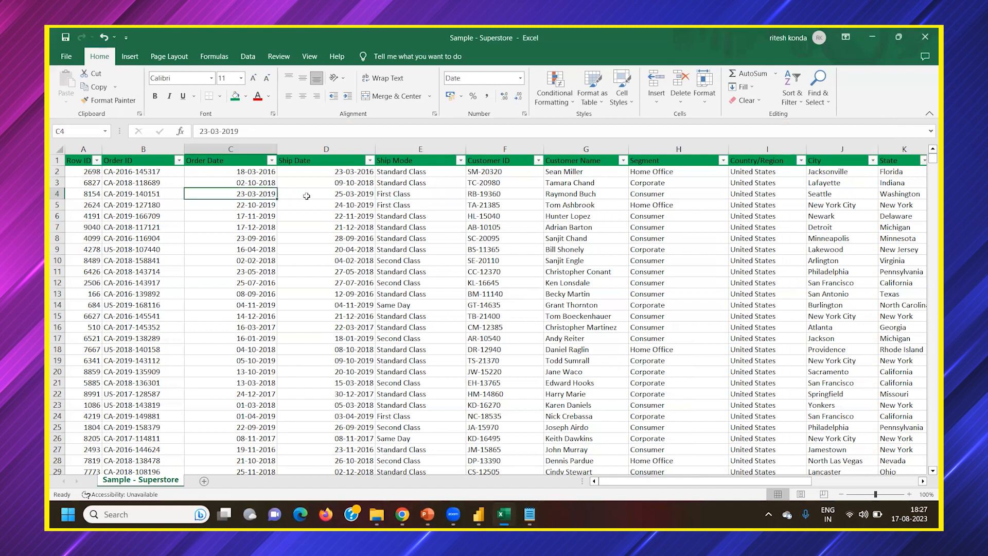
{"action": "left_click", "coordinate": [337, 196]}
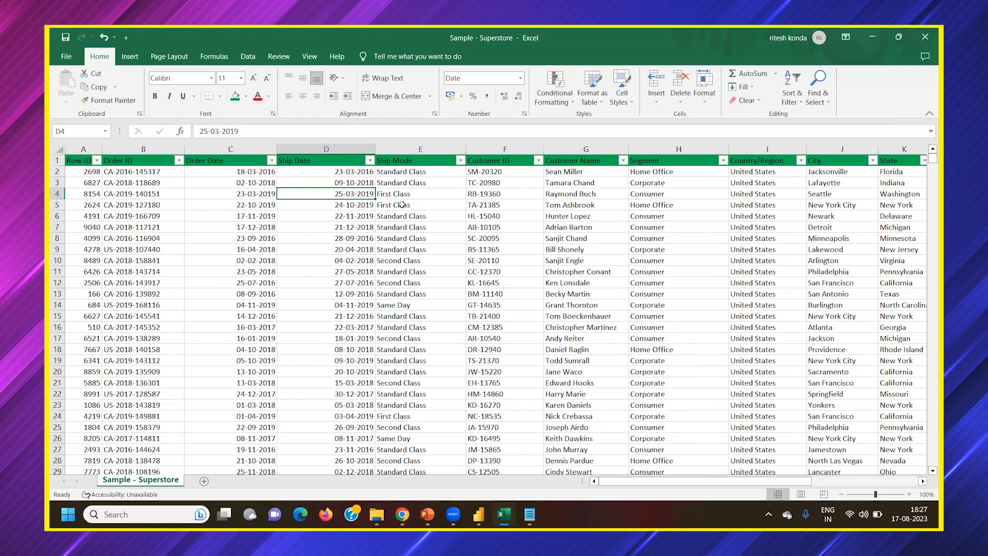
Examine the order and ship dates of the Second Class orders in rows 10, 12 and 21
{"action": "left_click", "coordinate": [410, 261]}
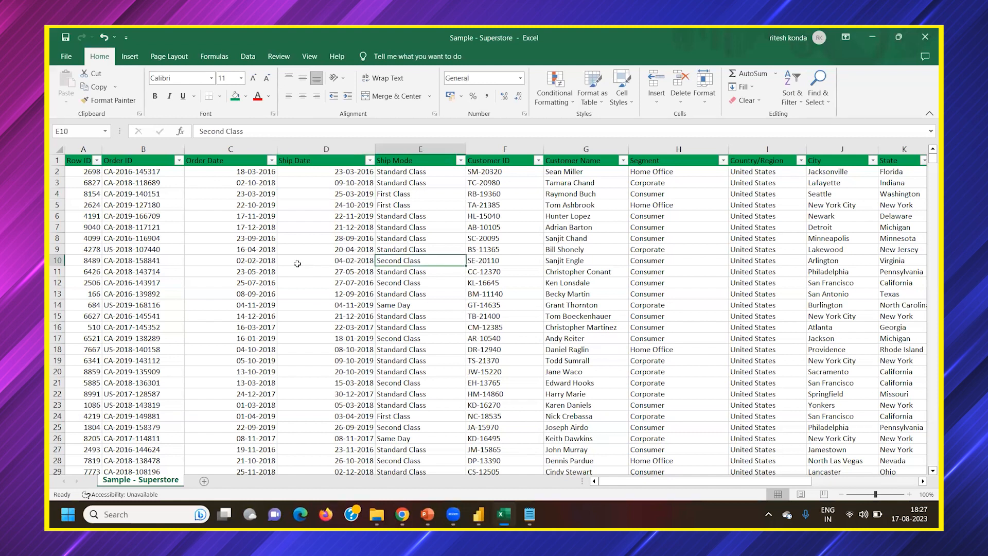
{"action": "left_click_drag", "start_coordinate": [256, 261], "coordinate": [333, 261]}
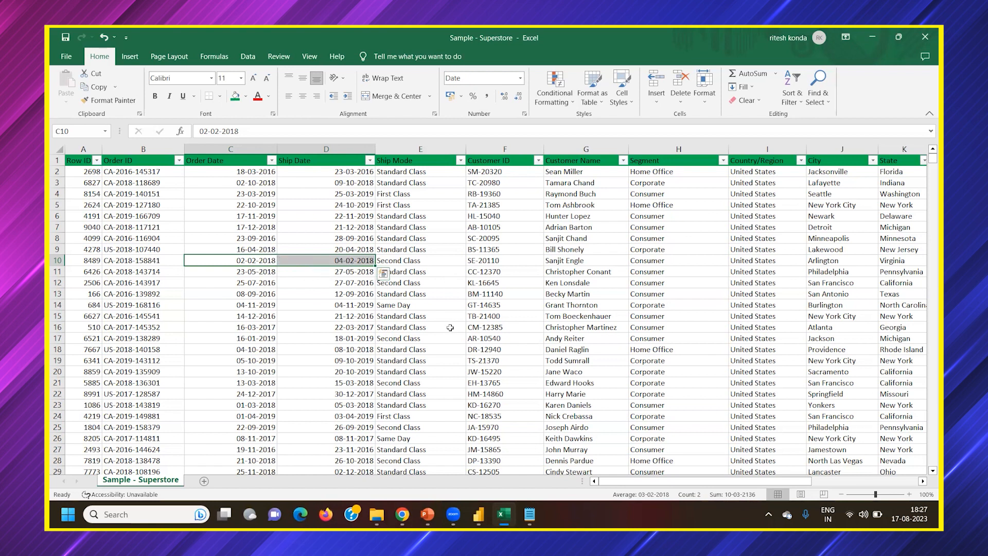
{"action": "left_click", "coordinate": [387, 282]}
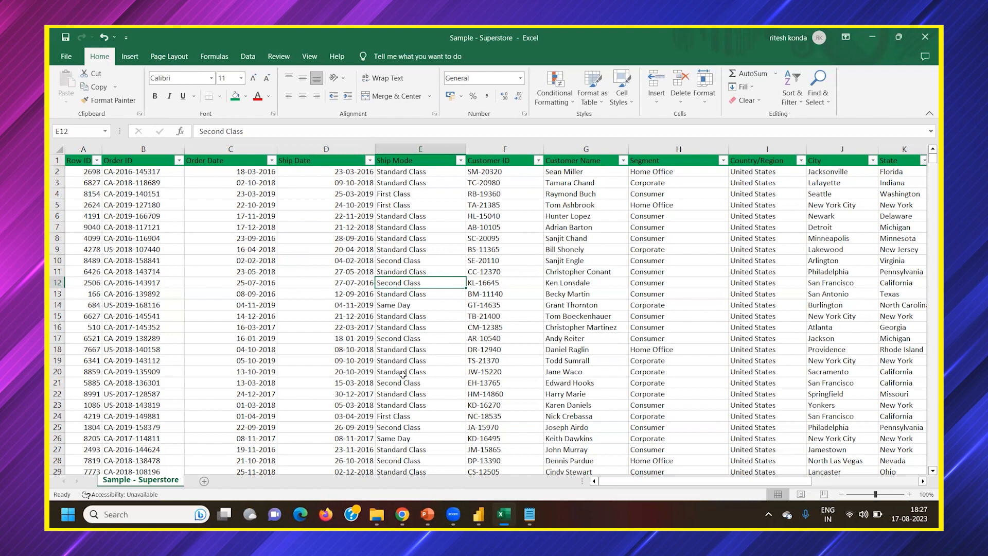
{"action": "left_click", "coordinate": [267, 383]}
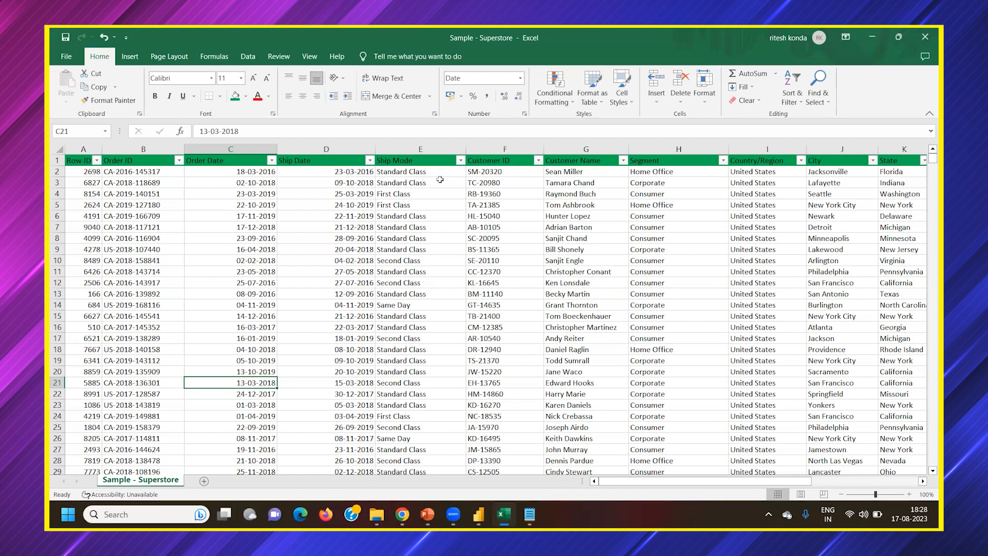
Review the Ship Mode filter options without filtering and compare the order and ship dates of the Same Day order in row 14
{"action": "left_click", "coordinate": [460, 160]}
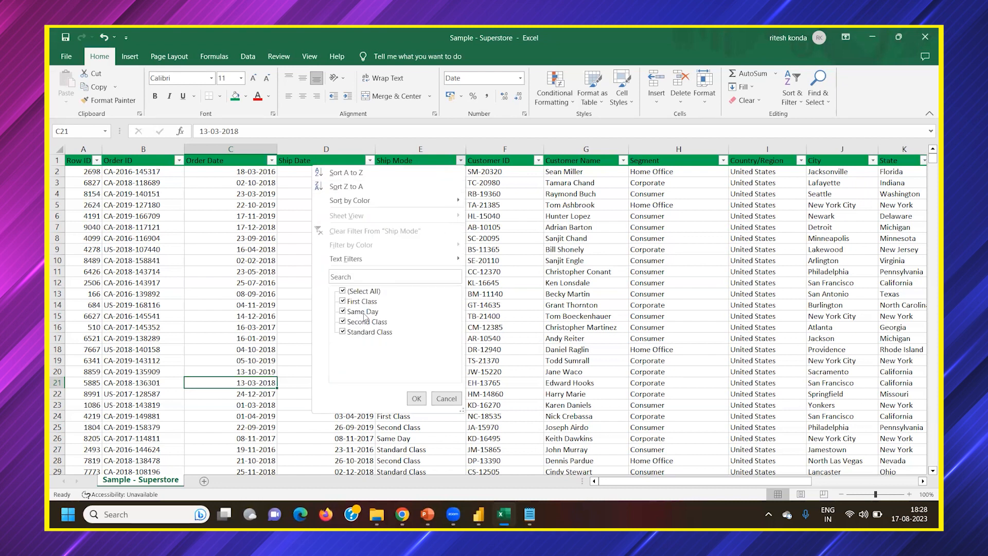
{"action": "left_click", "coordinate": [455, 400]}
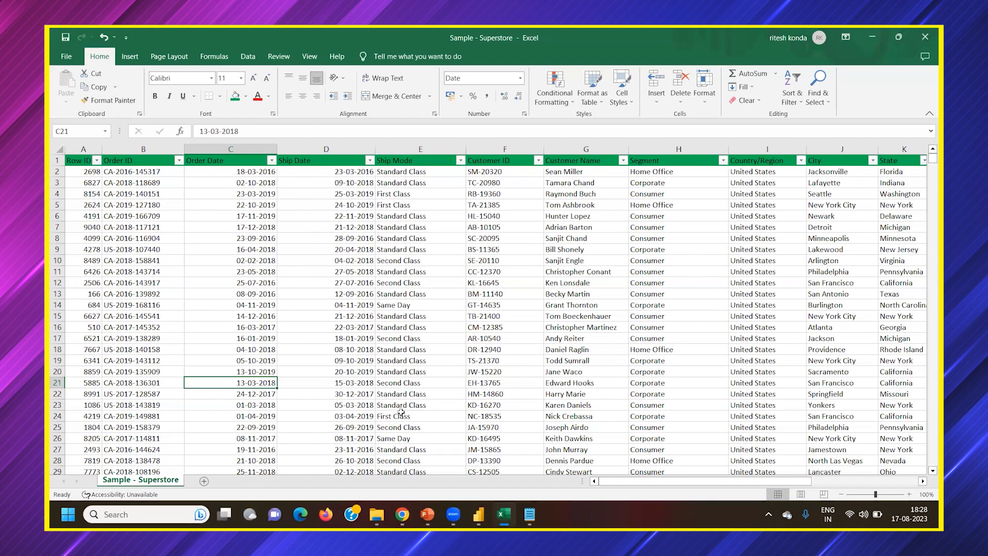
{"action": "scroll", "coordinate": [397, 392], "scroll_direction": "down", "scroll_amount": 1}
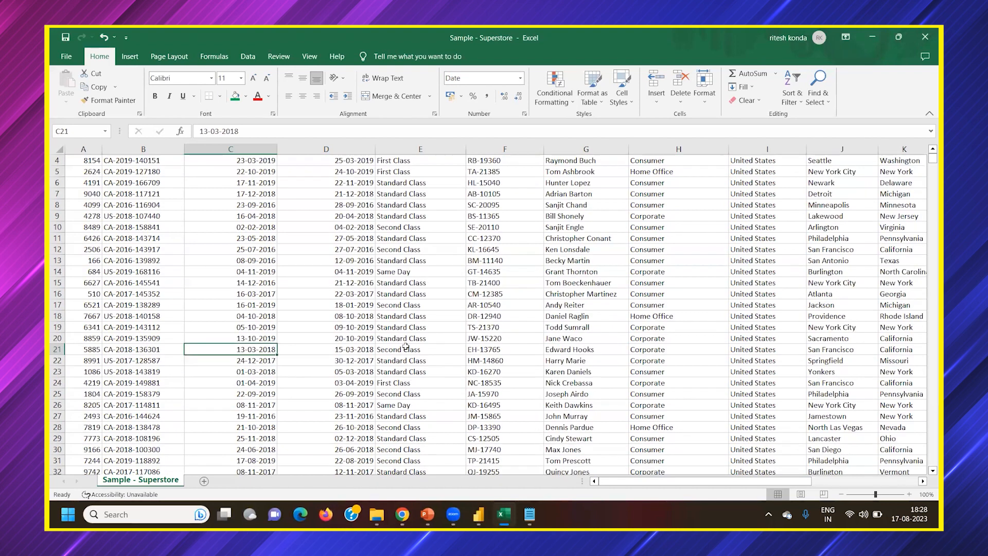
{"action": "left_click", "coordinate": [394, 275]}
{"action": "left_click", "coordinate": [248, 274]}
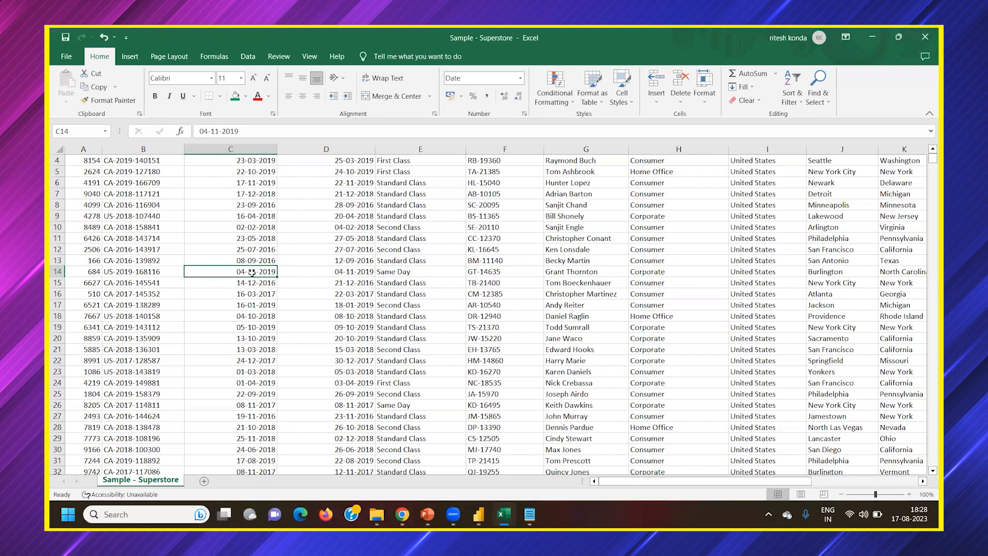
{"action": "left_click", "coordinate": [350, 274]}
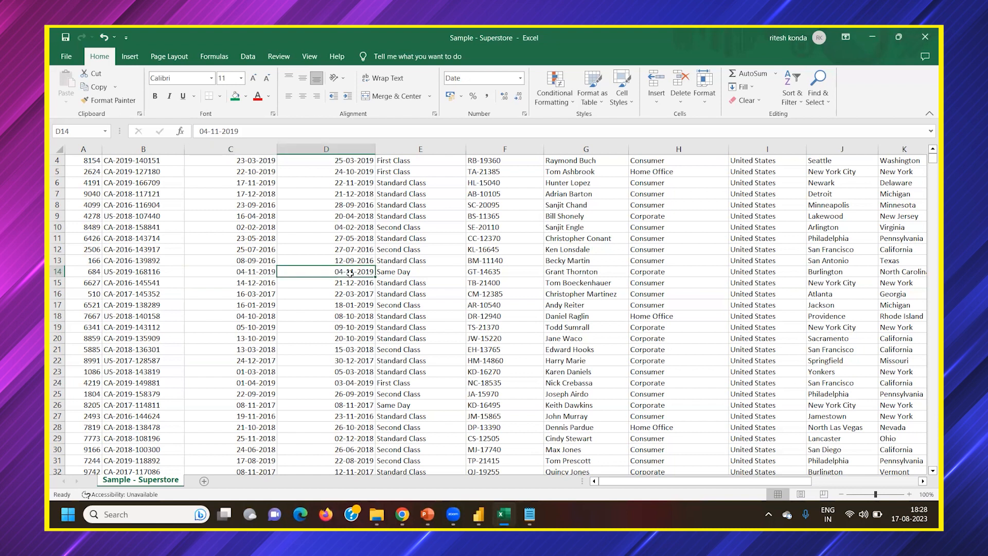
{"action": "left_click", "coordinate": [392, 272]}
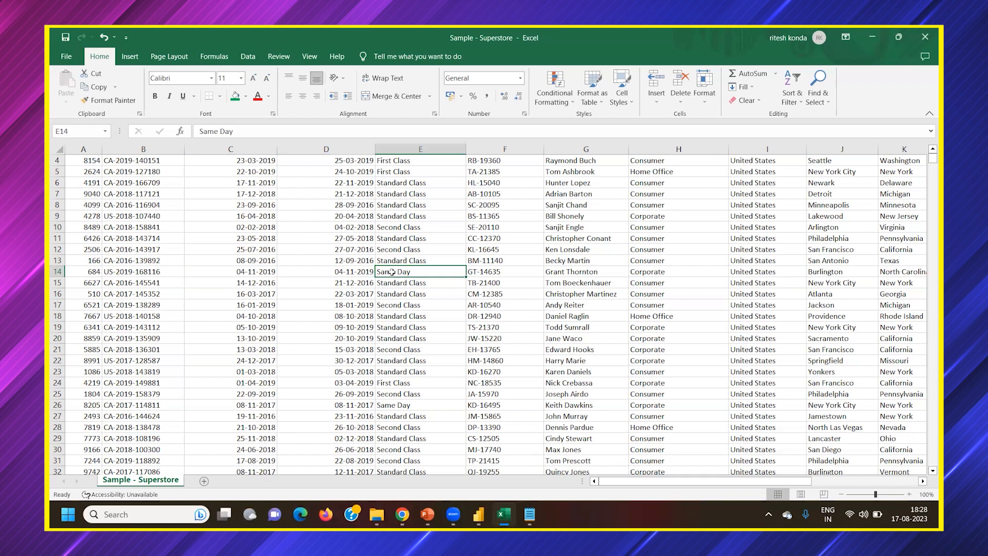
{"action": "scroll", "coordinate": [432, 206], "scroll_direction": "up", "scroll_amount": 1}
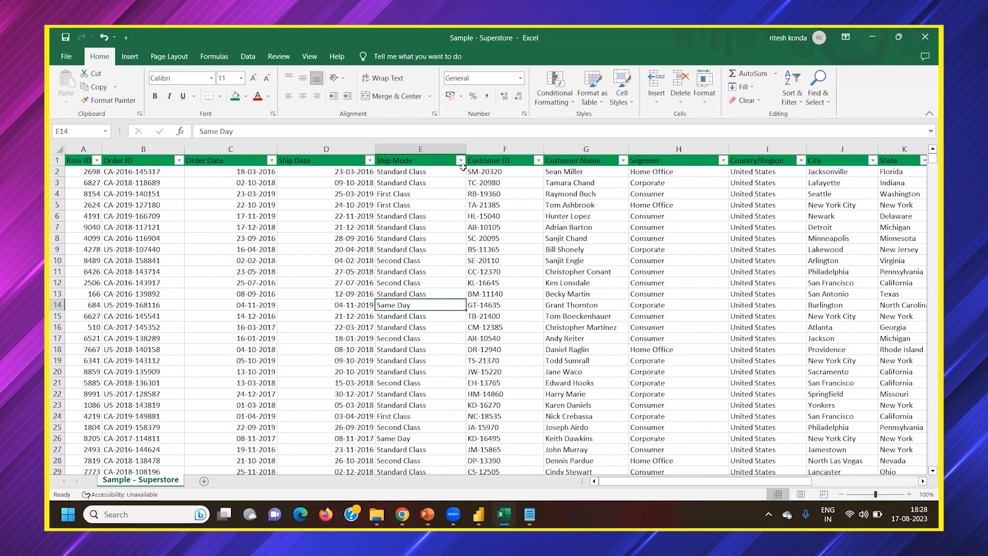
{"action": "left_click", "coordinate": [460, 160]}
{"action": "left_click", "coordinate": [461, 161]}
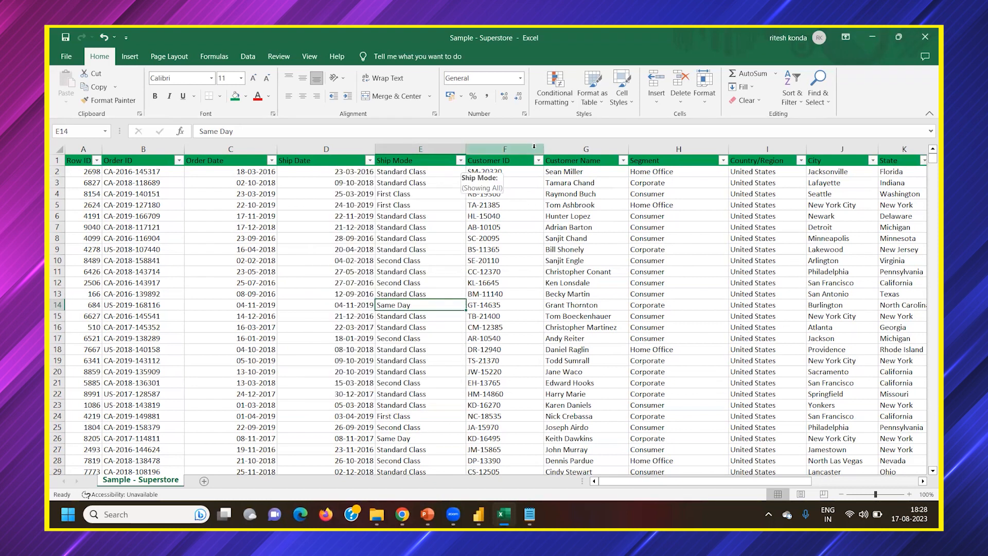
Select the Customer ID and Customer Name headers in turn and the customer name in row 4
{"action": "left_click", "coordinate": [500, 163]}
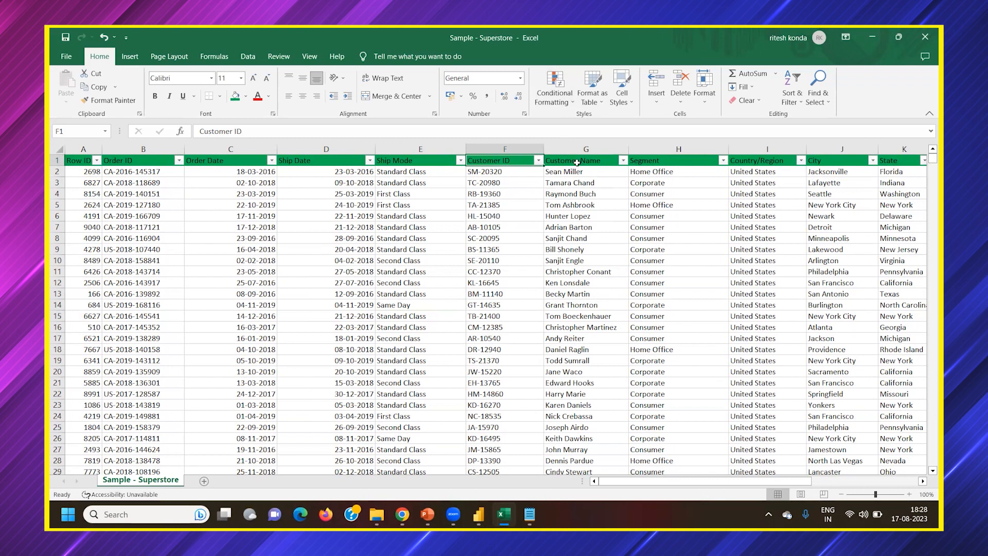
{"action": "left_click", "coordinate": [577, 163]}
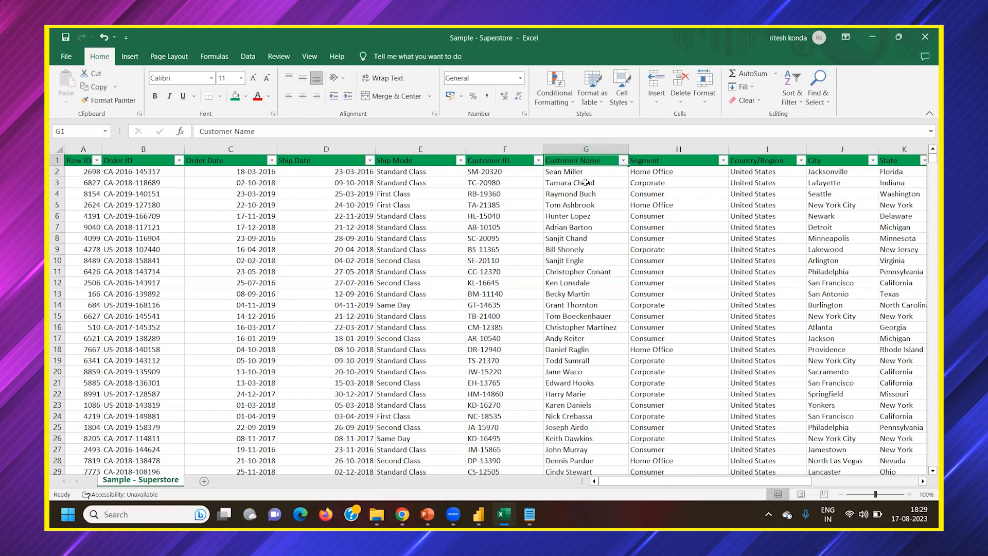
{"action": "left_click", "coordinate": [571, 196]}
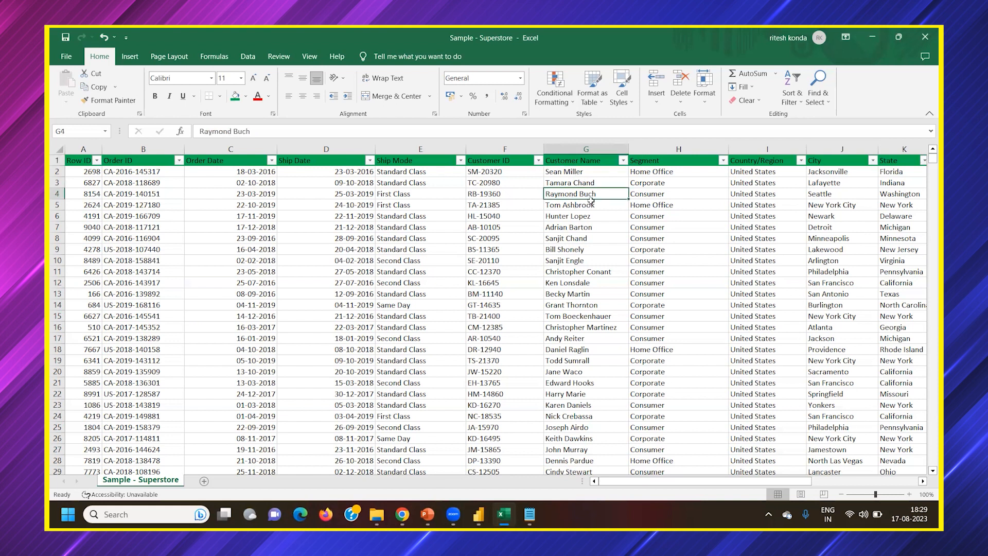
Select the Customer ID values in rows 2 to 4 in turn and highlight the numeric part of the row 4 ID
{"action": "left_click", "coordinate": [477, 173]}
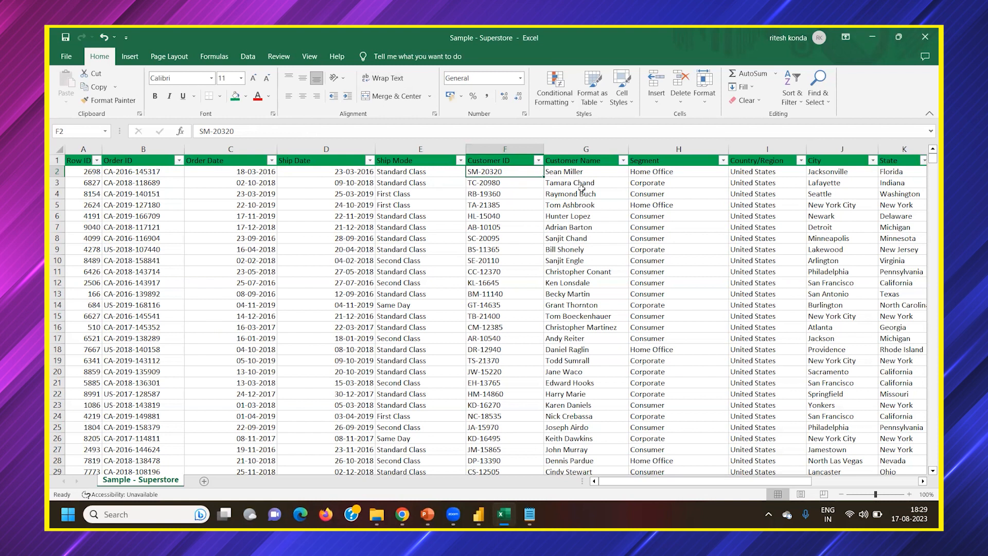
{"action": "left_click", "coordinate": [480, 182]}
{"action": "left_click", "coordinate": [481, 194]}
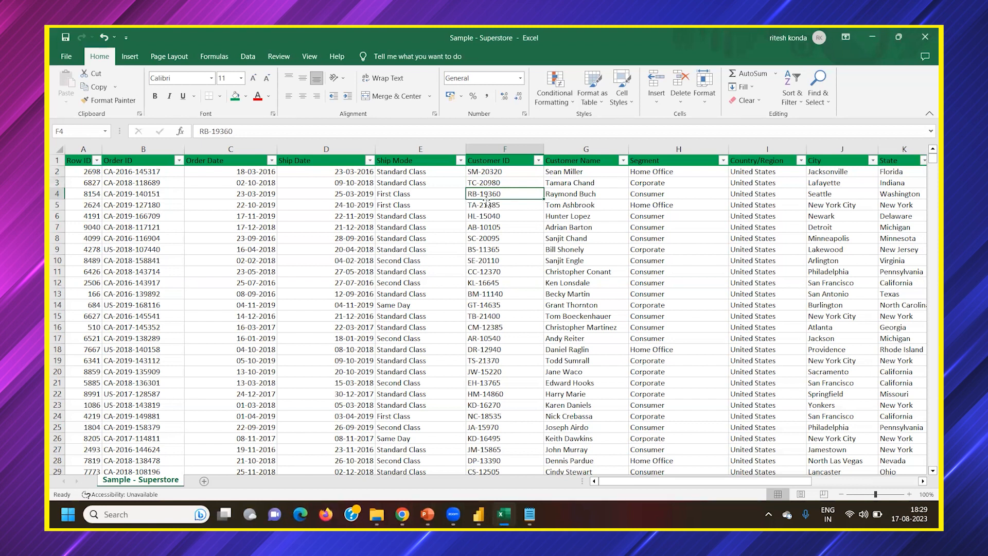
{"action": "double_click", "coordinate": [228, 130]}
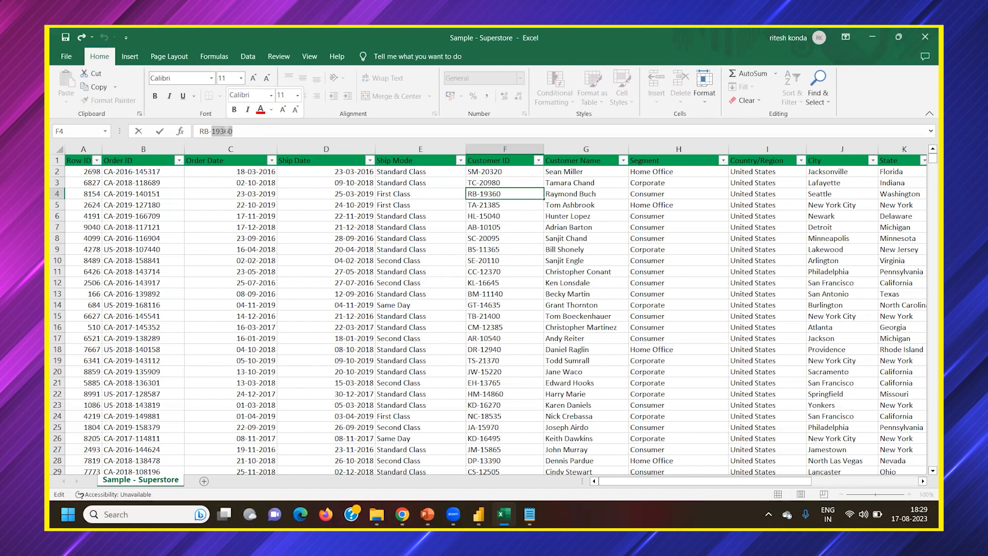
Look through the values in the Customer ID filter, close it without filtering, and select the Customer Name header
{"action": "left_click", "coordinate": [538, 160]}
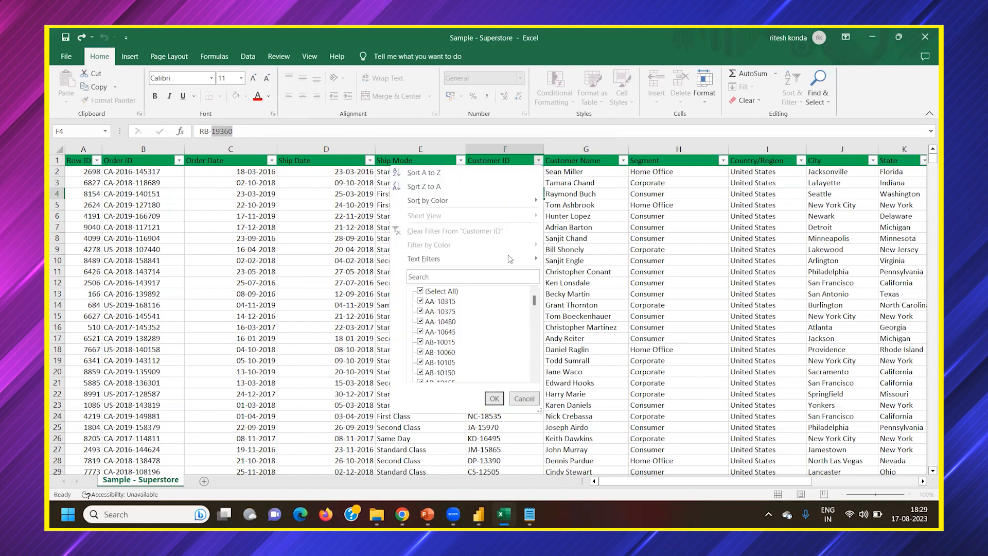
{"action": "scroll", "coordinate": [433, 343], "scroll_direction": "down", "scroll_amount": 10}
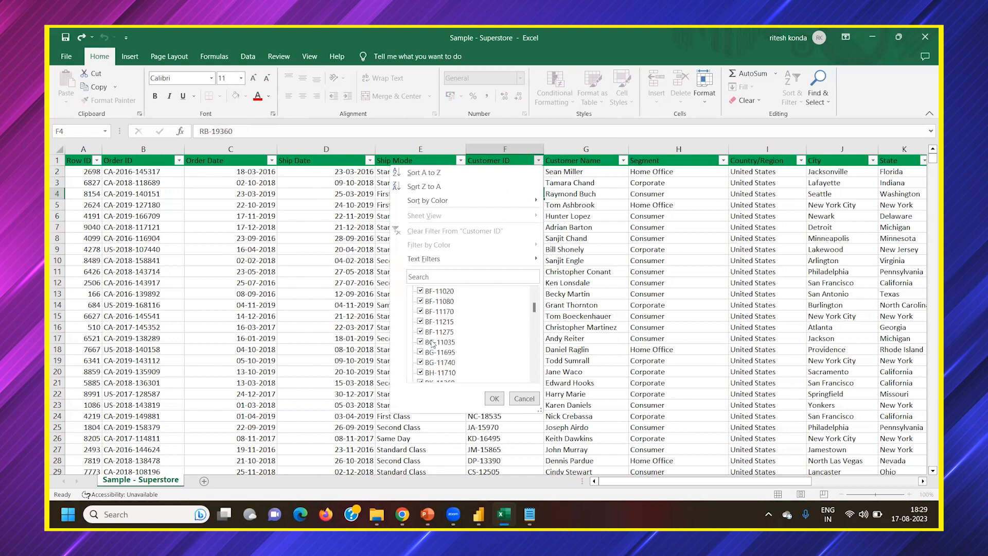
{"action": "scroll", "coordinate": [433, 342], "scroll_direction": "down", "scroll_amount": 3}
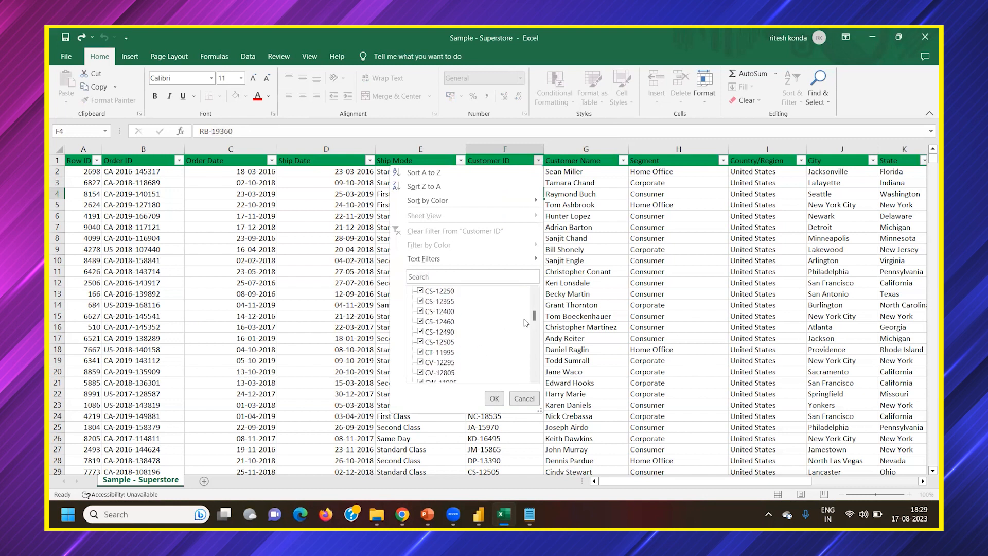
{"action": "mouse_move", "coordinate": [535, 319]}
{"action": "left_mouse_down"}
{"action": "mouse_move", "coordinate": [531, 367]}
{"action": "mouse_move", "coordinate": [519, 308]}
{"action": "left_mouse_up"}
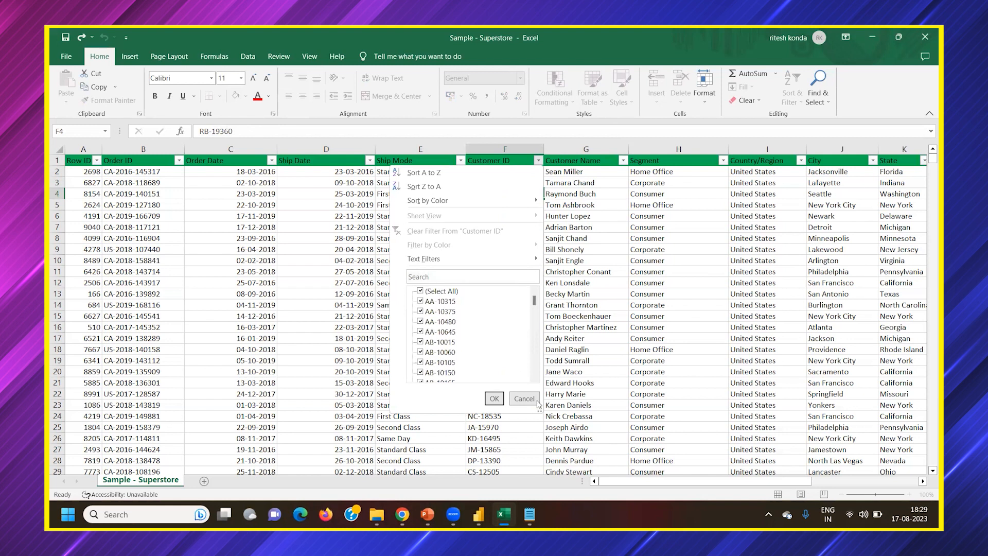
{"action": "left_click", "coordinate": [494, 399]}
{"action": "left_click", "coordinate": [588, 157]}
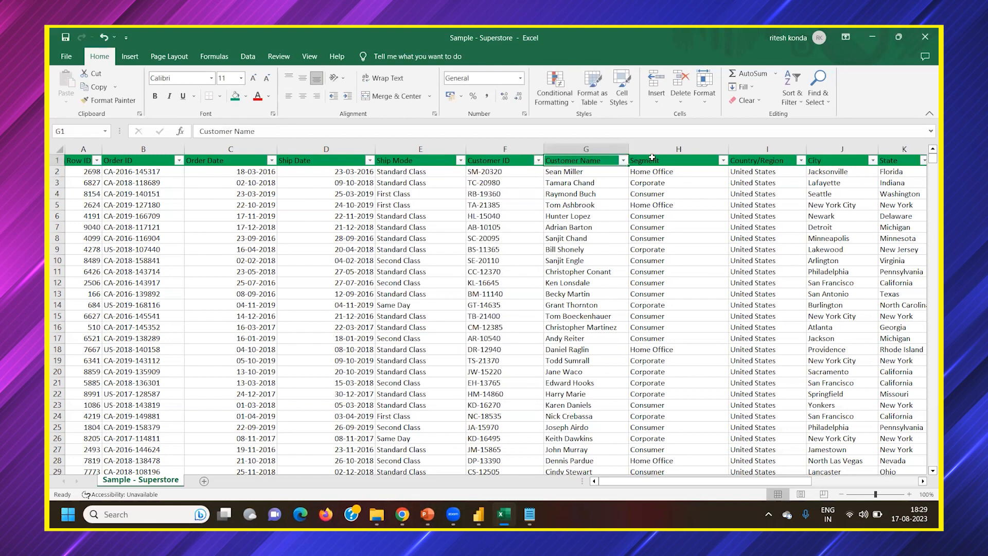
Select the Segment header and review its filter options without filtering
{"action": "left_click", "coordinate": [651, 157]}
{"action": "left_click_drag", "start_coordinate": [622, 483], "coordinate": [667, 486]}
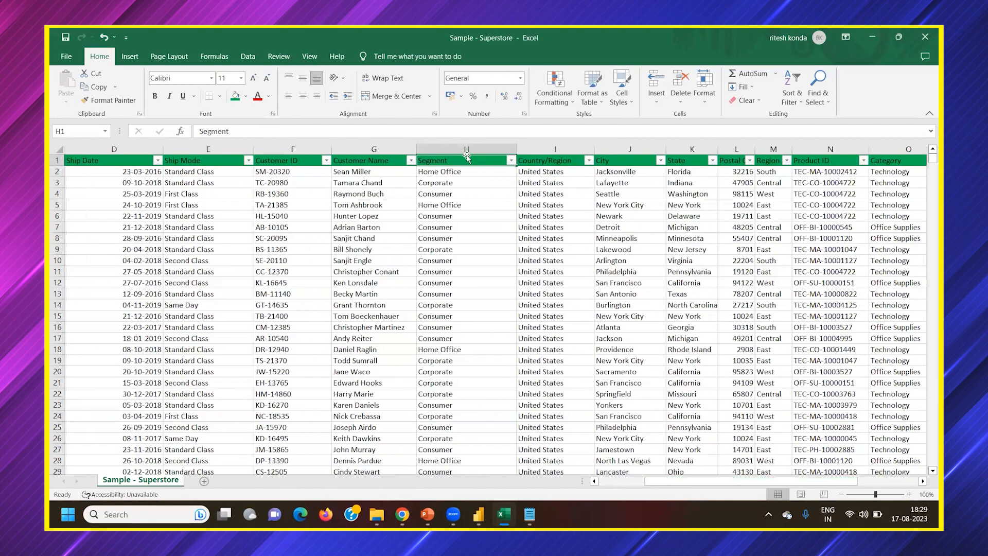
{"action": "left_click", "coordinate": [511, 161]}
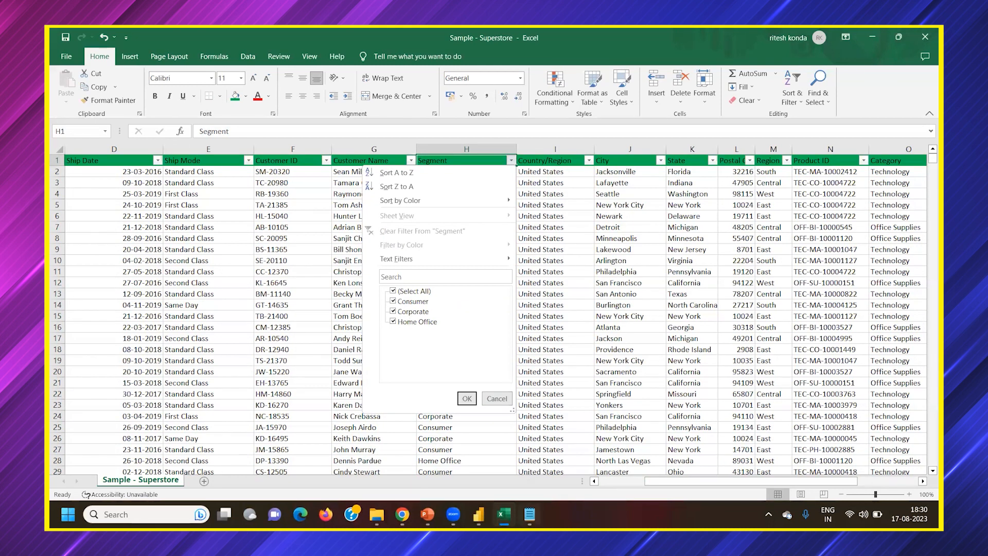
Switch to Notepad and write the first example line, "ABC - Laptop - Consumer", with the text enlarged to 120%
{"action": "left_click", "coordinate": [529, 514]}
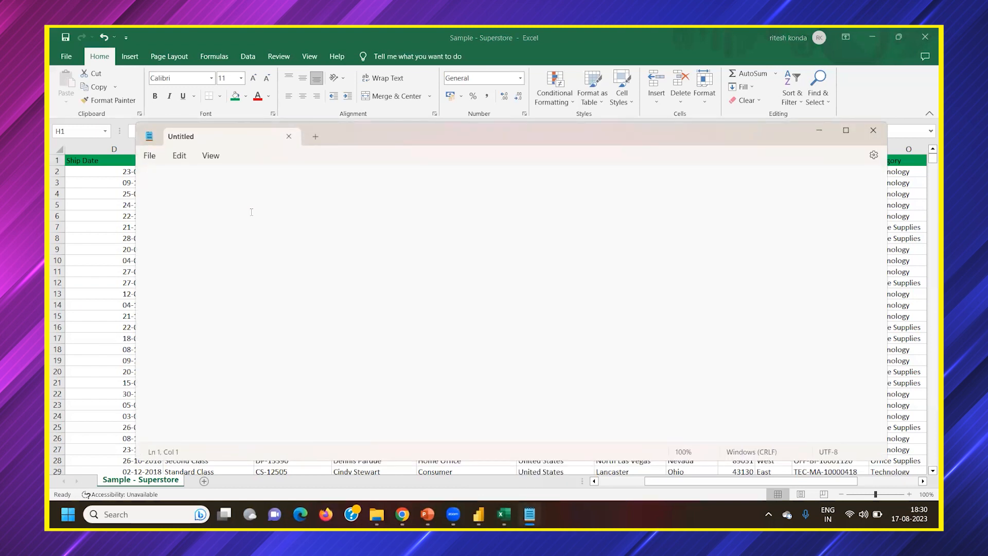
{"action": "scroll", "coordinate": [251, 212], "scroll_direction": "up", "scroll_amount": 1}
{"action": "type", "text": "ABS"}
{"action": "type", "text": " - "}
{"action": "type", "text": "Laptop"}
{"action": "type", "text": "-"}
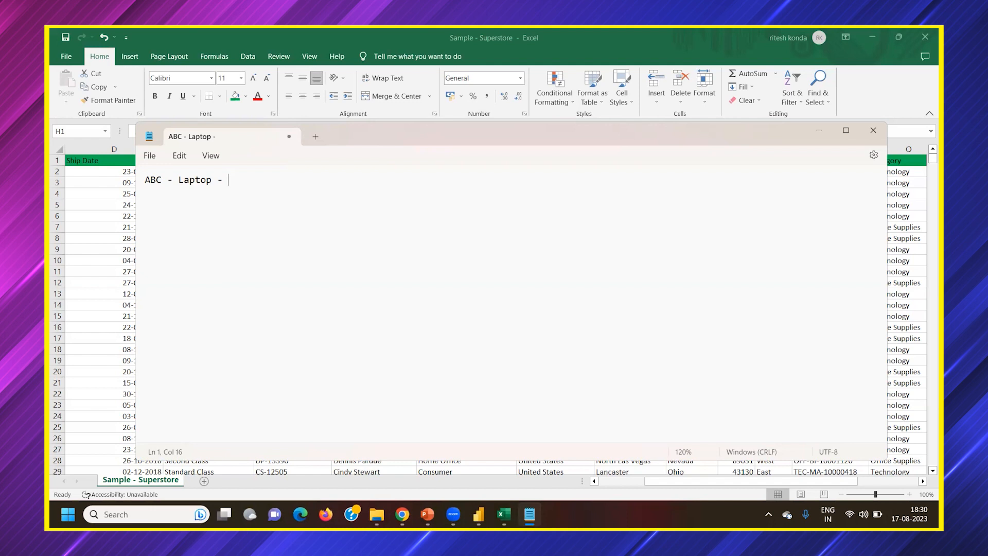
{"action": "type", "text": "o"}
{"action": "key", "text": "BackSpace"}
{"action": "type", "text": "Consumer"}
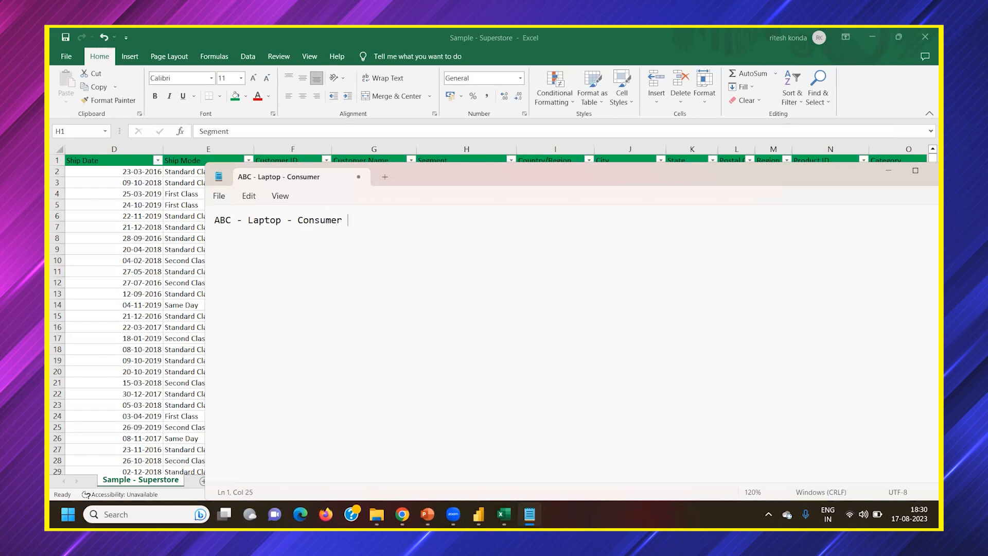
Add a second example line reading "KSR(Coaching institute) - 4-5 laptop - Home Office"
{"action": "key", "text": "Return"}
{"action": "type", "text": "KSR -"}
{"action": "type", "text": "(Coaching institute)"}
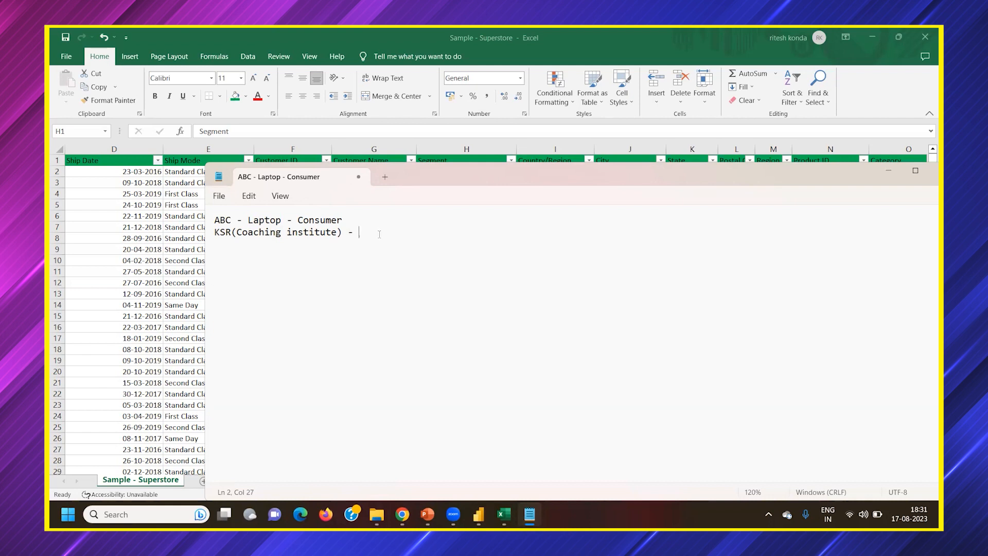
{"action": "type", "text": "- 4-5 laptop"}
{"action": "type", "text": "-"}
{"action": "left_click_drag", "start_coordinate": [483, 180], "coordinate": [474, 178]}
{"action": "type", "text": "Home Office"}
{"action": "key", "text": "Return"}
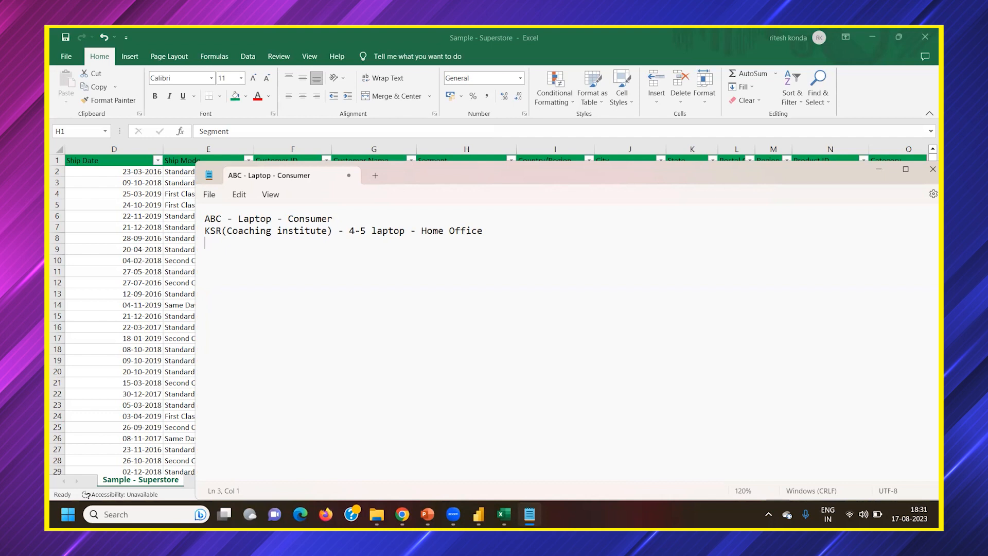
Add a third line reading "Infosys (Corporate) - more than double digit count" and minimize Notepad to return to the Excel sheet
{"action": "type", "text": "Infosys "}
{"action": "type", "text": "-"}
{"action": "key", "text": "BackSpace"}
{"action": "key", "text": "BackSpace"}
{"action": "type", "text": "(Corporate) -"}
{"action": "type", "text": "more than "}
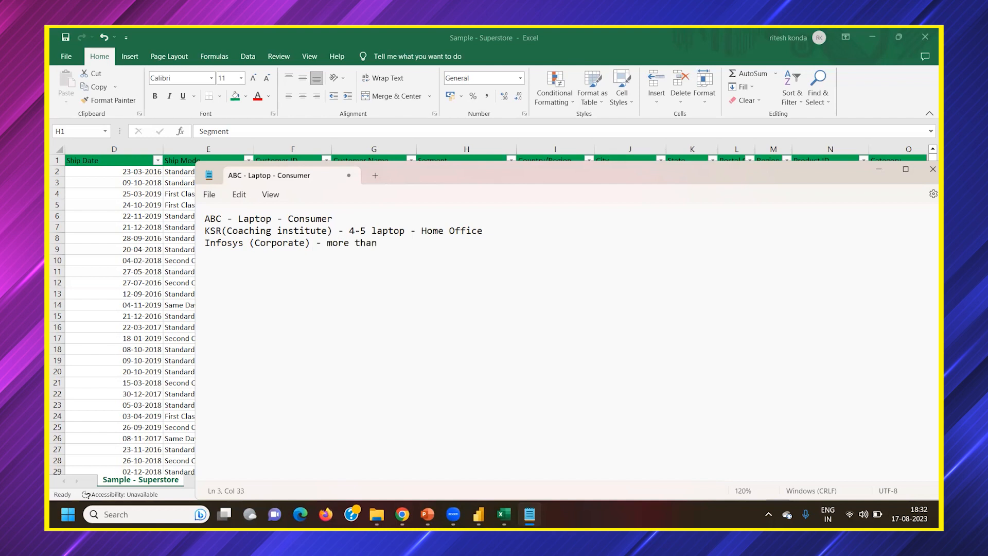
{"action": "type", "text": "double digit count"}
{"action": "left_click", "coordinate": [873, 170]}
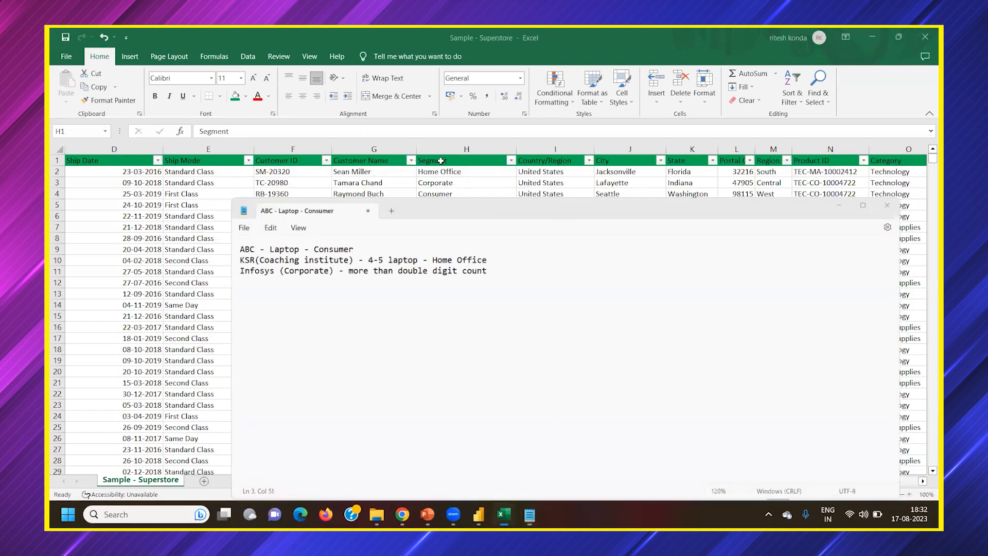
Select the Segment values in rows 2 to 4 in turn, leaving their contents unedited
{"action": "left_click", "coordinate": [449, 174]}
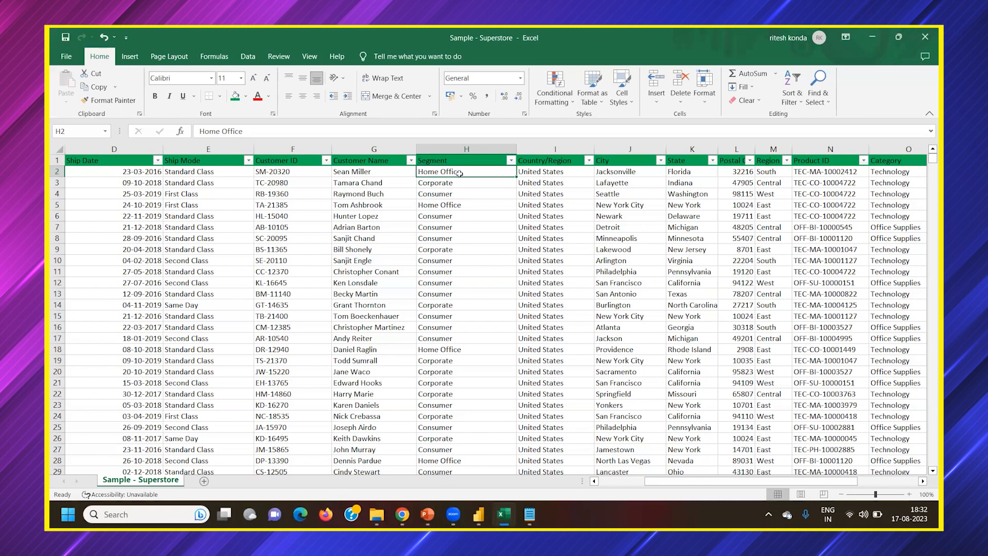
{"action": "left_click", "coordinate": [442, 186]}
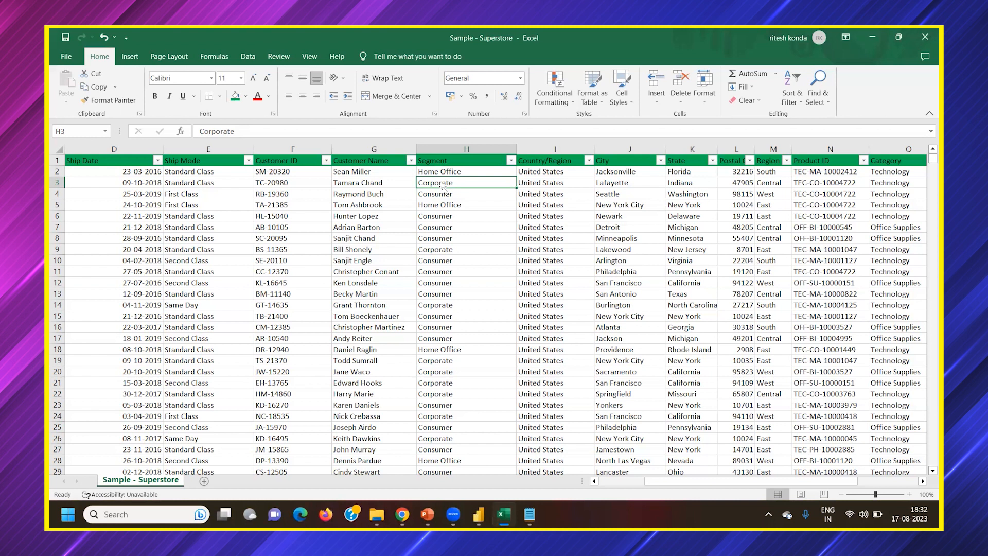
{"action": "double_click", "coordinate": [441, 194]}
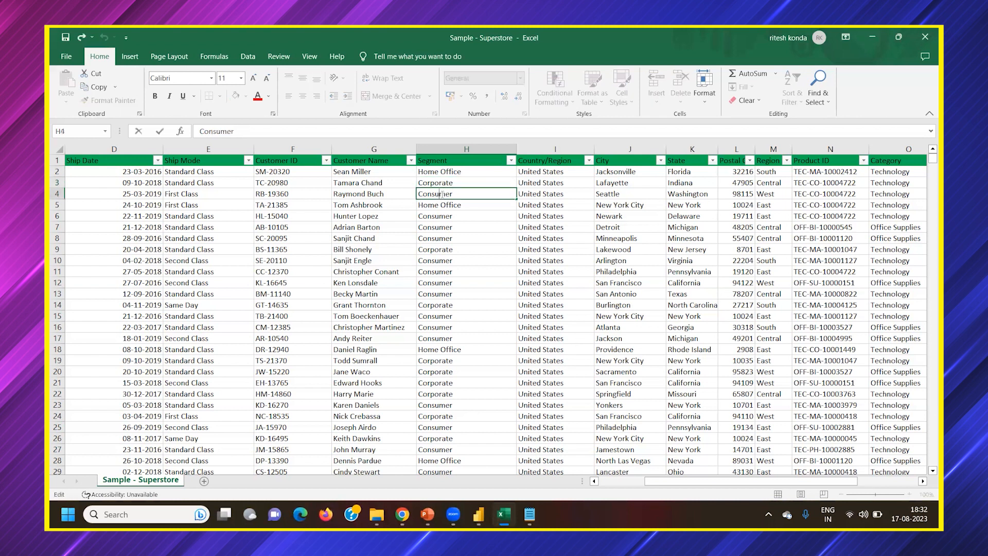
{"action": "key", "text": "Return"}
{"action": "left_click", "coordinate": [451, 192]}
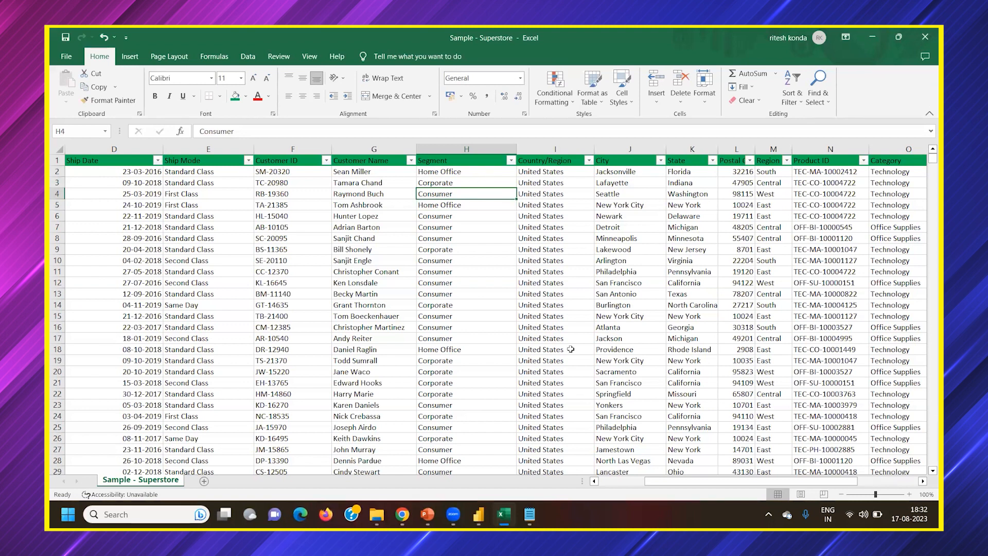
Select the City and State headers in turn and auto-fit the Postal Code column so its full header fits
{"action": "left_click_drag", "start_coordinate": [711, 486], "coordinate": [731, 481]}
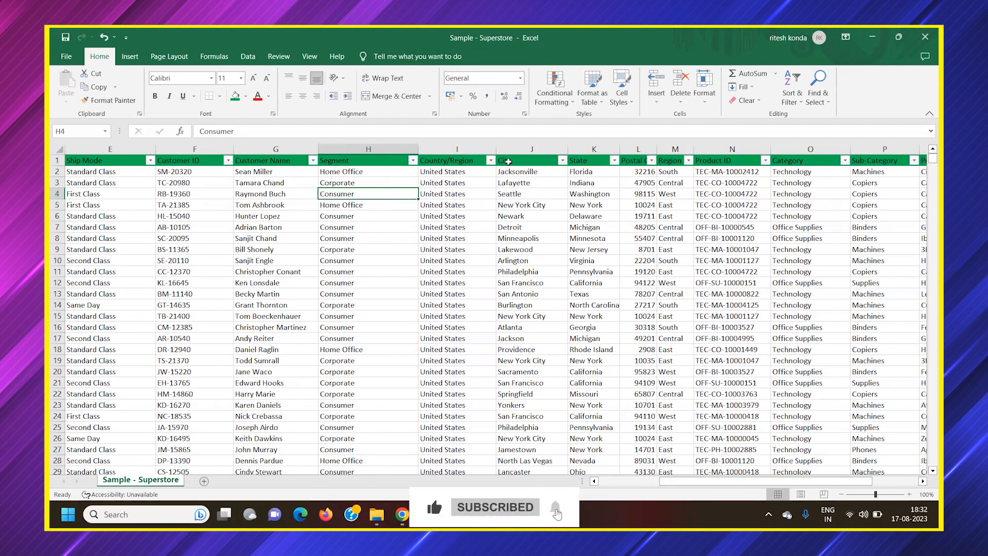
{"action": "left_click", "coordinate": [508, 161]}
{"action": "left_click", "coordinate": [592, 162]}
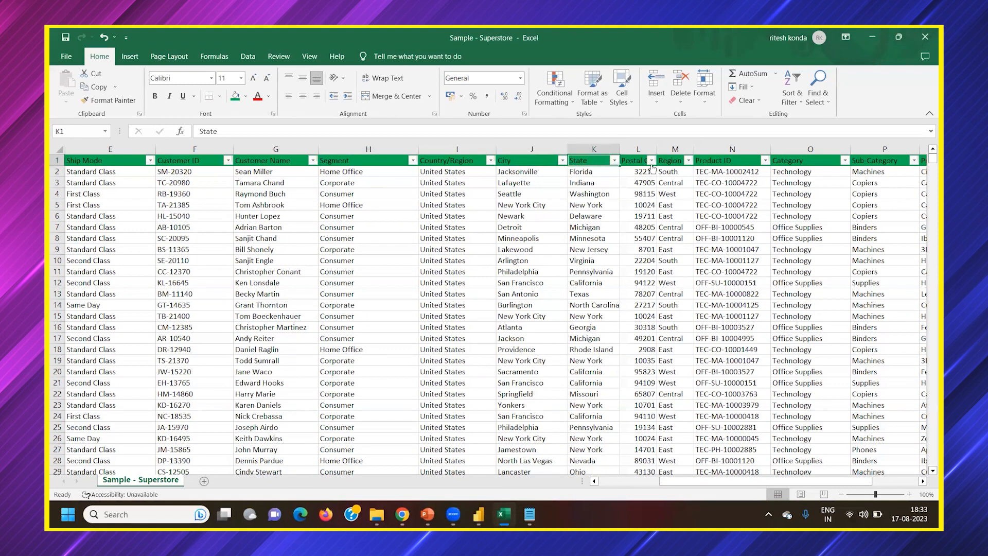
{"action": "double_click", "coordinate": [657, 149]}
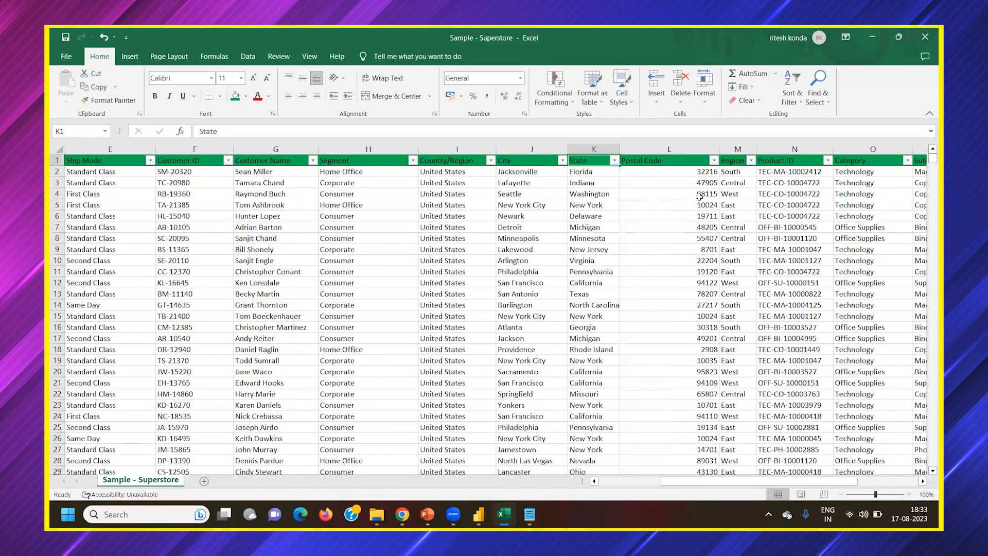
Select the location headers from Country/Region to Region together, and step through the headers from Product ID to Profit
{"action": "left_click_drag", "start_coordinate": [443, 163], "coordinate": [737, 162]}
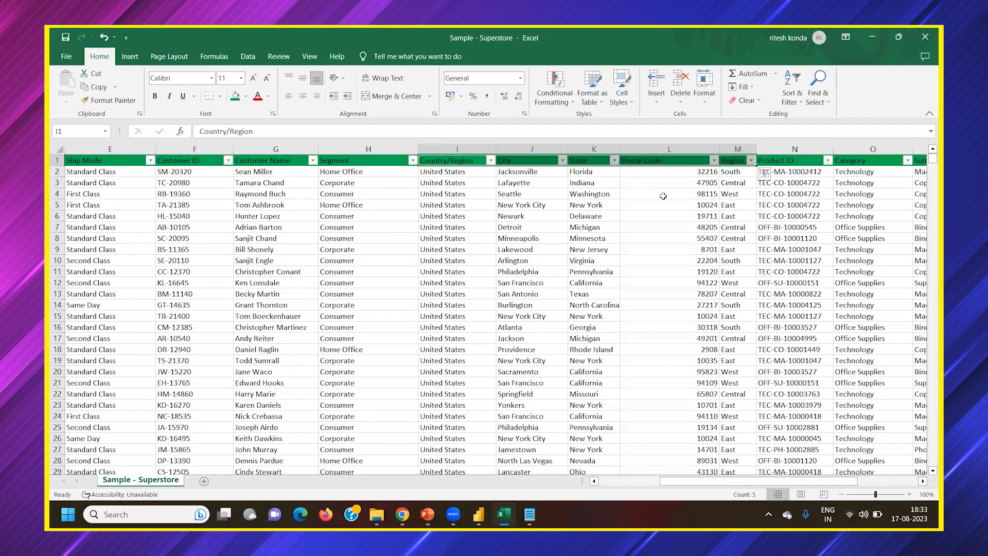
{"action": "left_click", "coordinate": [734, 266]}
{"action": "left_click", "coordinate": [789, 164]}
{"action": "key", "text": "Right"}
{"action": "key", "text": "Right"}
{"action": "key", "text": "Right"}
{"action": "key", "text": "Right"}
{"action": "key", "text": "Right"}
{"action": "key", "text": "Right"}
{"action": "key", "text": "Right"}
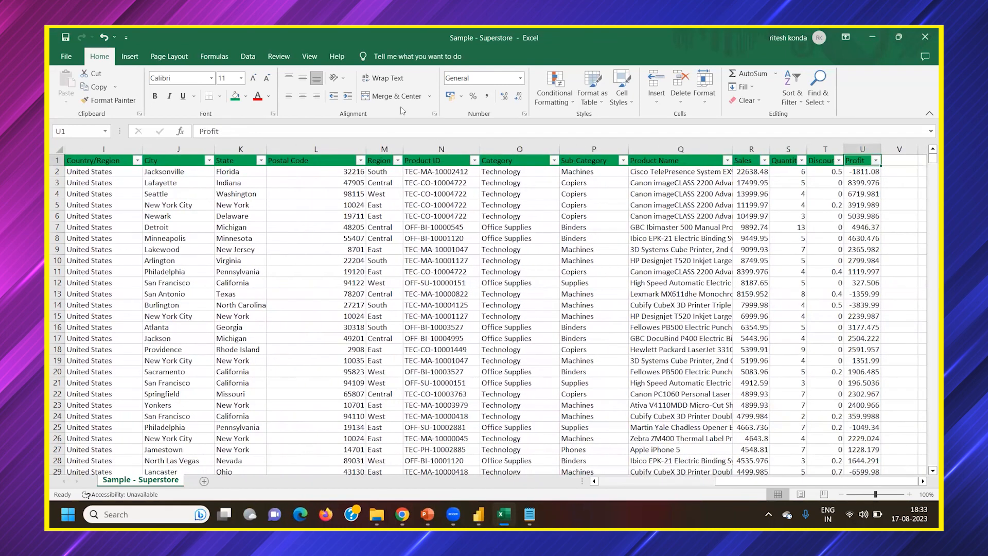
Select the Region and Product ID headers, the row 2 product ID, and the Category, Sub-Category and Product Name headers in turn
{"action": "left_click", "coordinate": [382, 158]}
{"action": "left_click", "coordinate": [458, 163]}
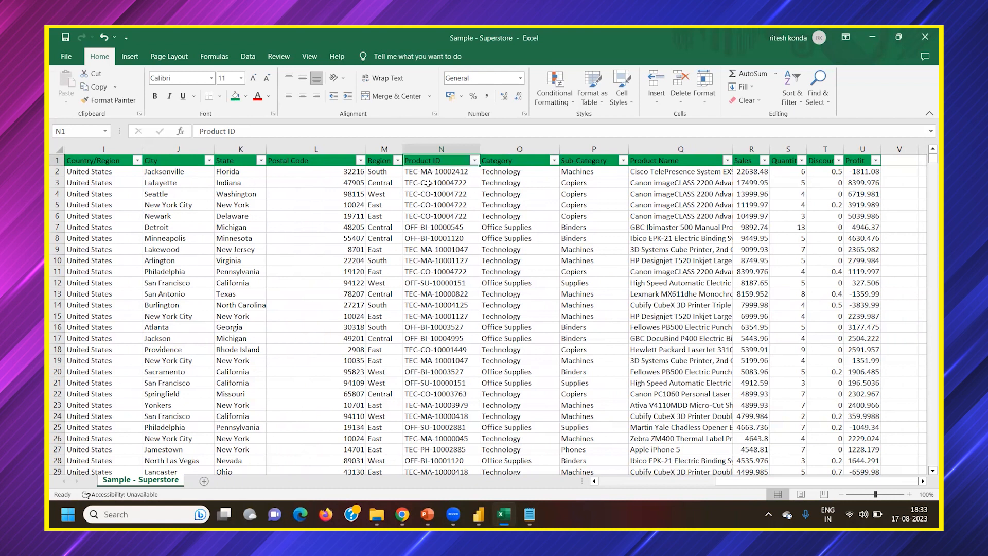
{"action": "left_click", "coordinate": [446, 174]}
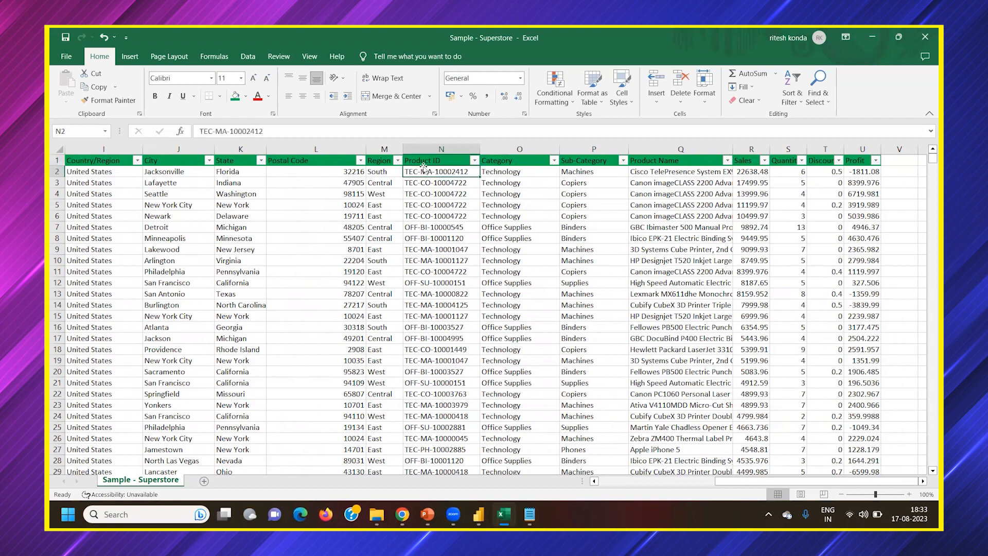
{"action": "left_click", "coordinate": [491, 163]}
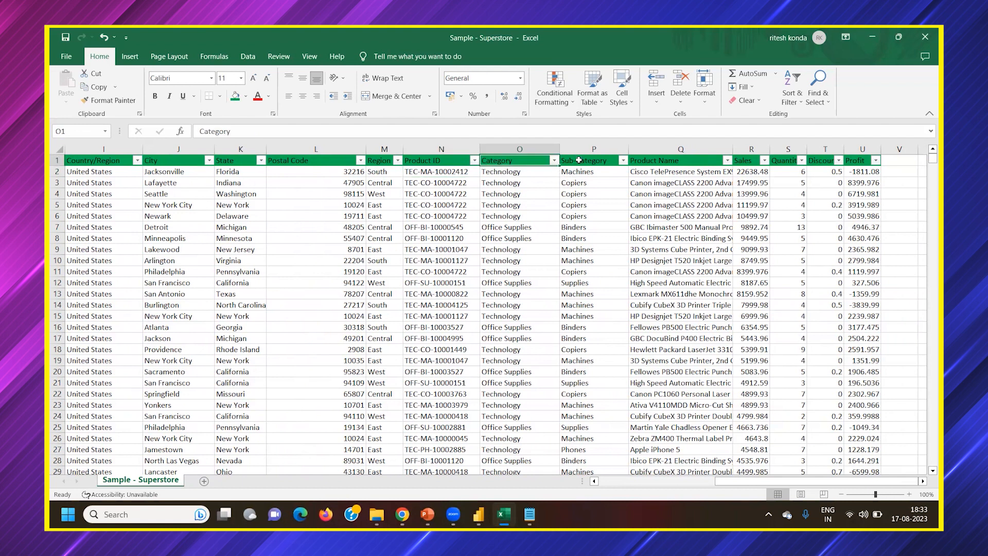
{"action": "left_click", "coordinate": [579, 161]}
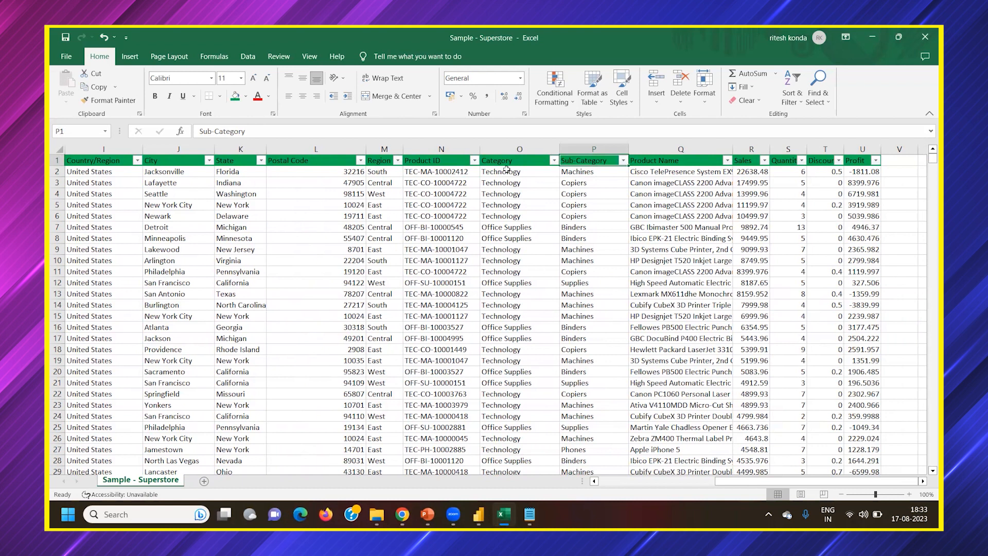
{"action": "left_click", "coordinate": [654, 160]}
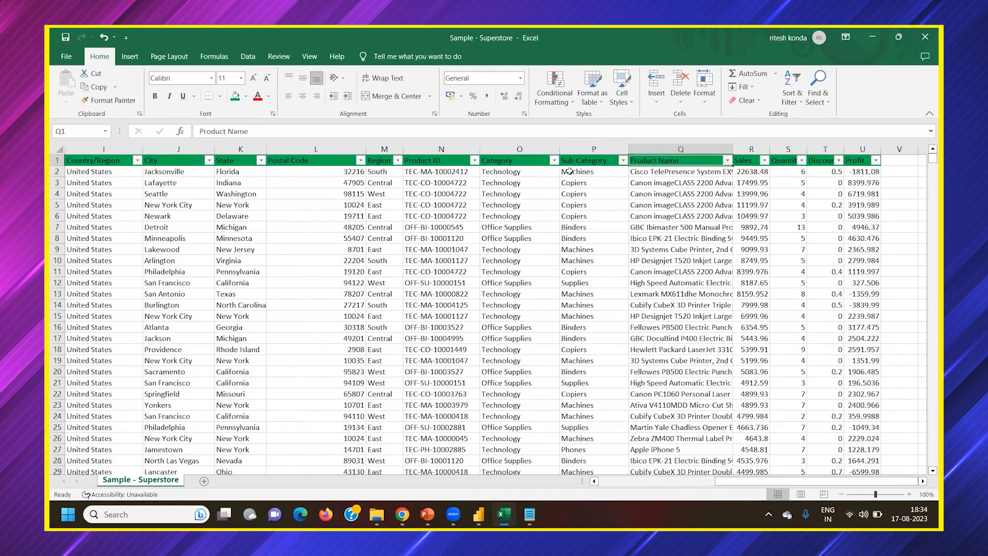
Trace the products in rows 2 and 3 from Product Name to Sub-Category to Category by selecting each cell in turn
{"action": "left_click", "coordinate": [659, 172]}
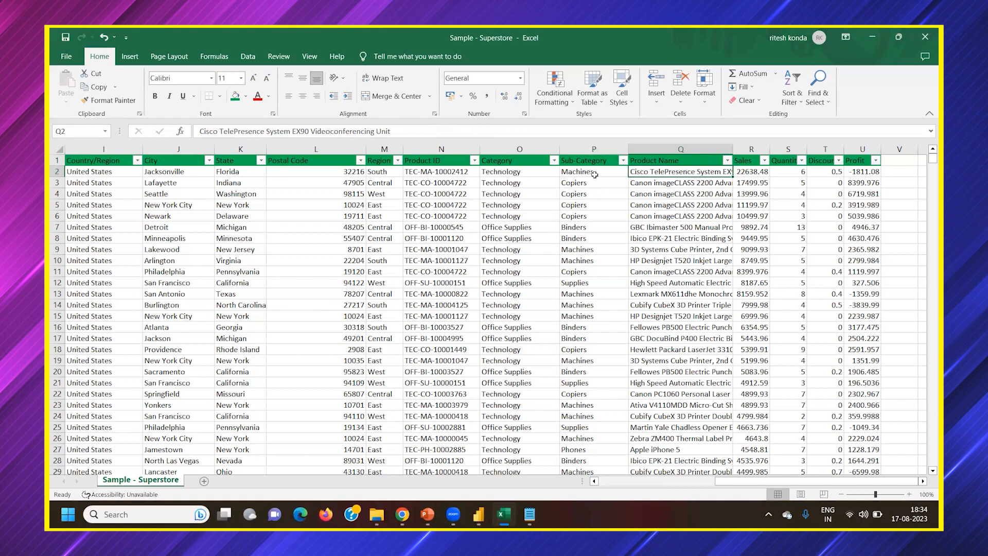
{"action": "left_click", "coordinate": [595, 176]}
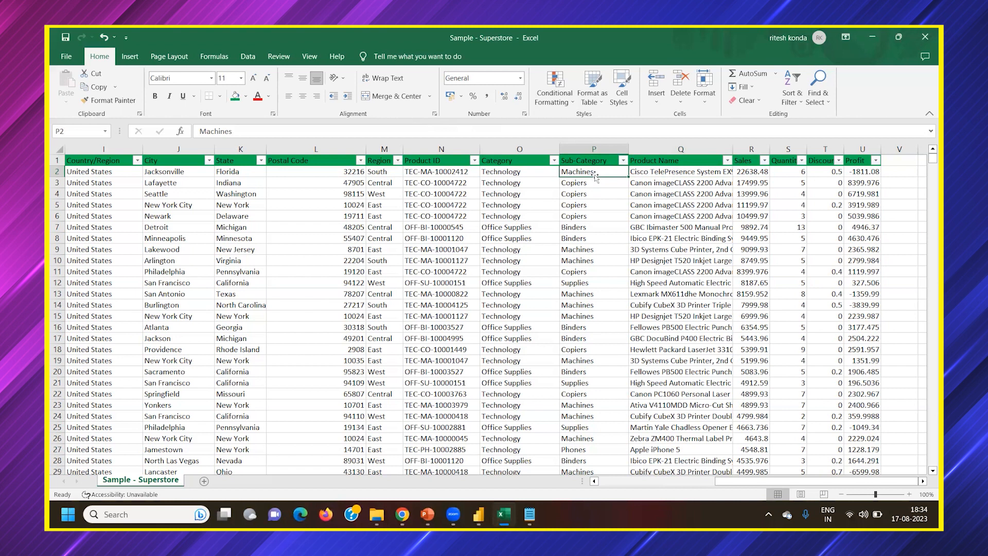
{"action": "left_click", "coordinate": [503, 173]}
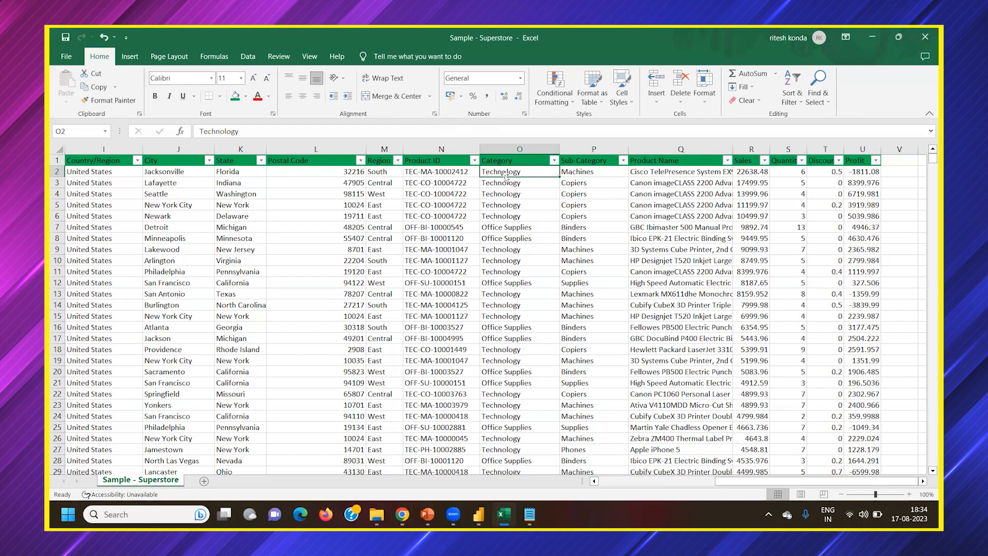
{"action": "left_click", "coordinate": [666, 184]}
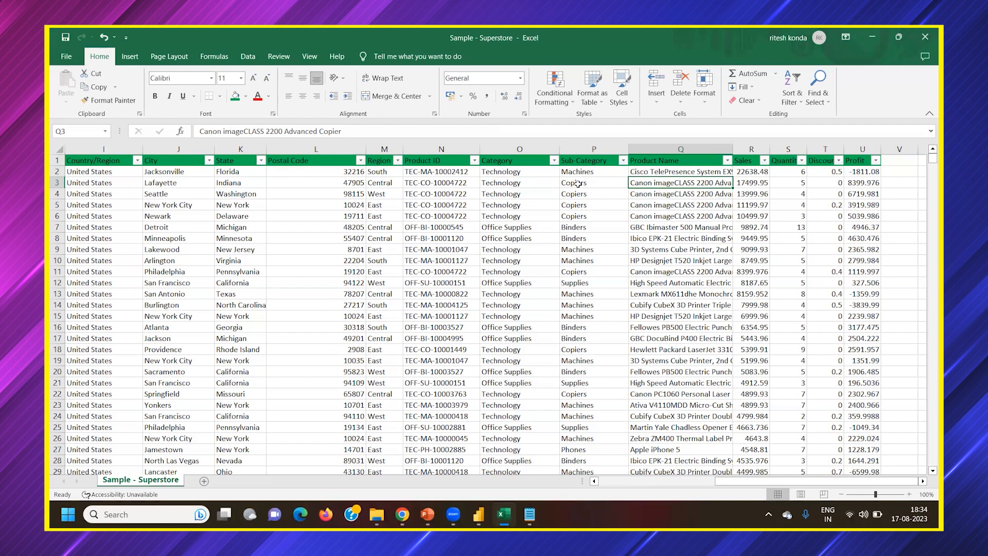
{"action": "left_click", "coordinate": [578, 183]}
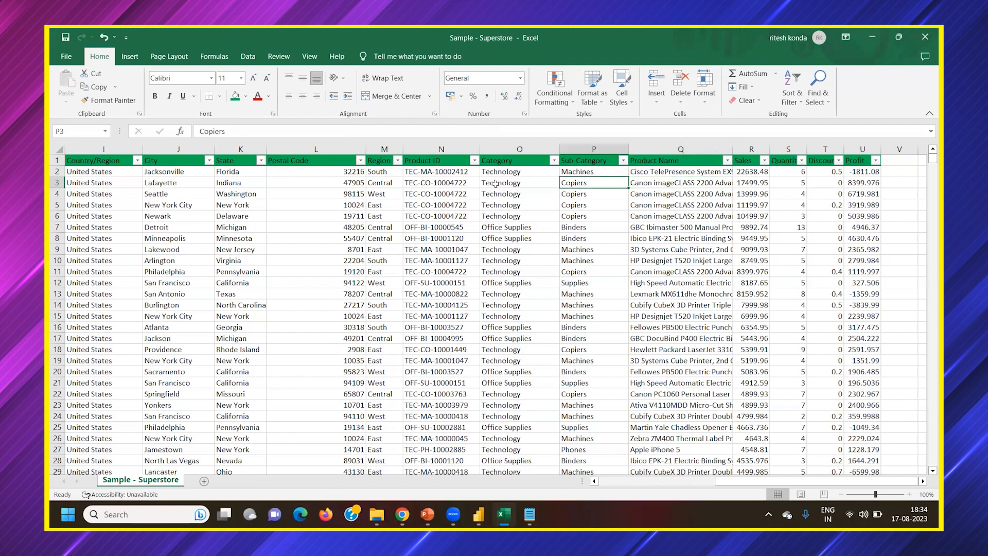
{"action": "left_click", "coordinate": [496, 186]}
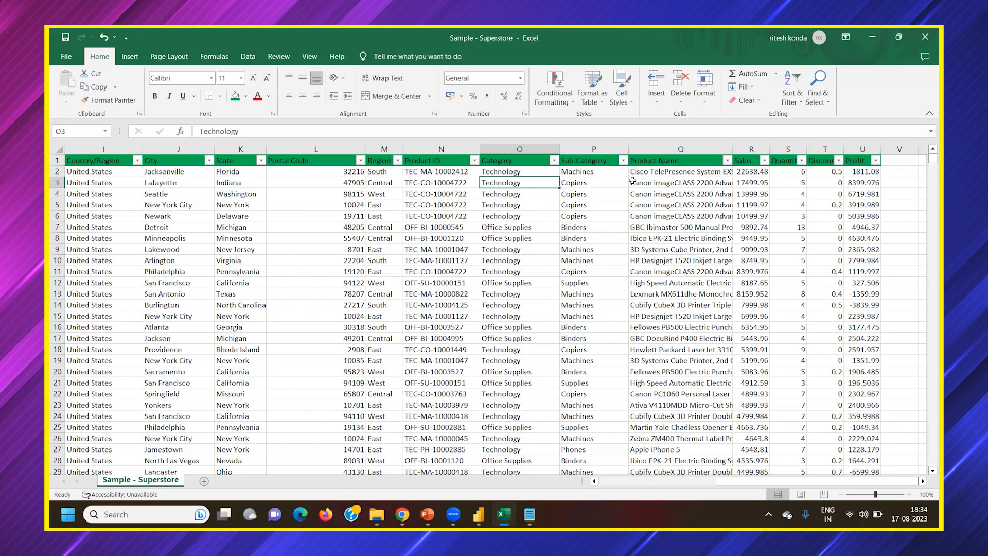
Select the Binders sub-category cells in rows 8 and 7 and the Office Supplies category in row 7
{"action": "left_click", "coordinate": [575, 227]}
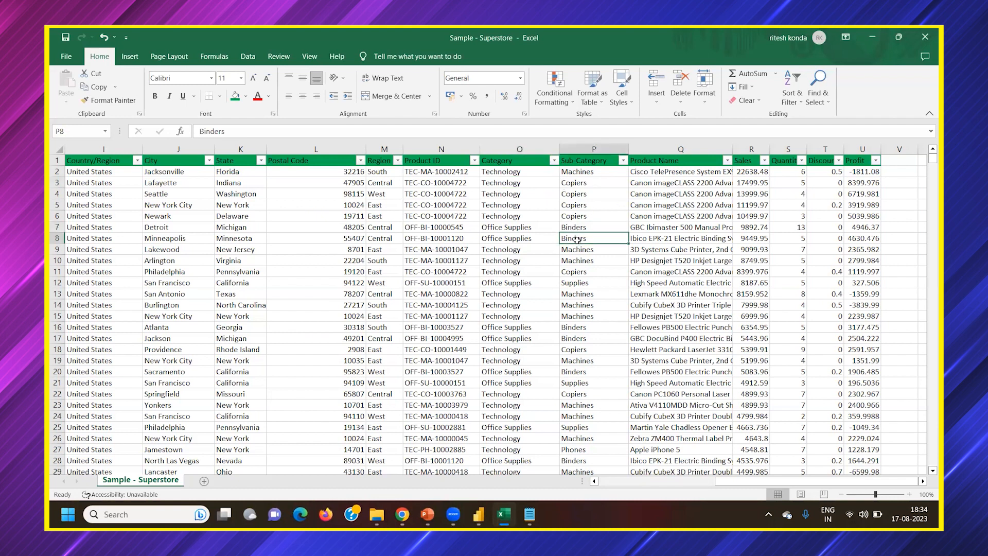
{"action": "left_click", "coordinate": [568, 218]}
{"action": "left_click", "coordinate": [569, 227]}
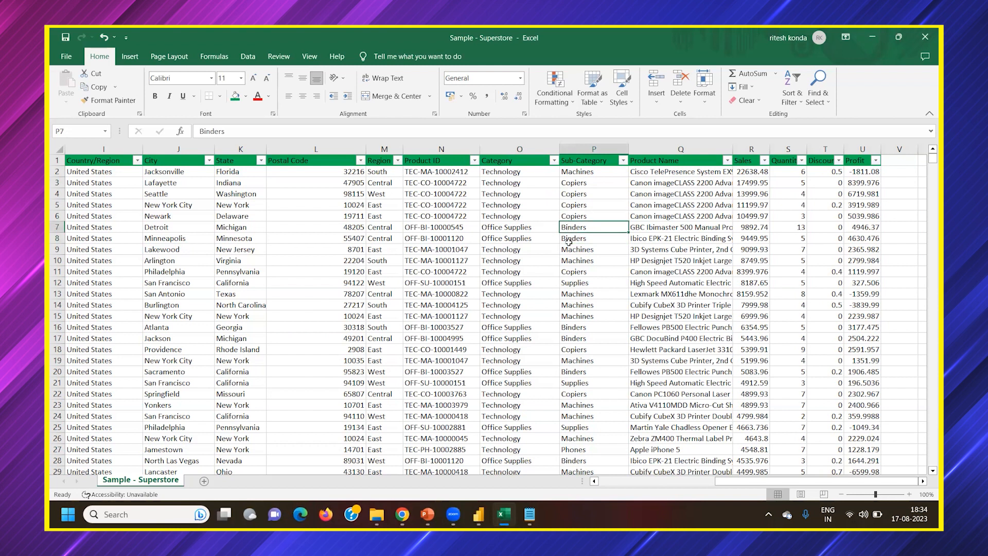
{"action": "left_click", "coordinate": [528, 230]}
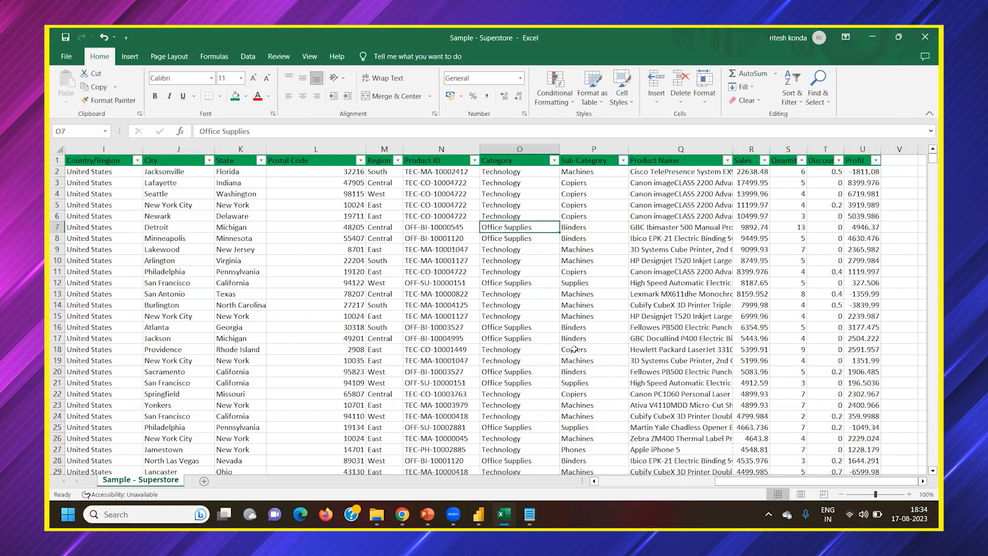
Review the filter value lists of the Category and Sub-Category columns, and close them without filtering
{"action": "scroll", "coordinate": [573, 340], "scroll_direction": "down", "scroll_amount": 1}
{"action": "scroll", "coordinate": [570, 335], "scroll_direction": "up", "scroll_amount": 1}
{"action": "left_click", "coordinate": [554, 160]}
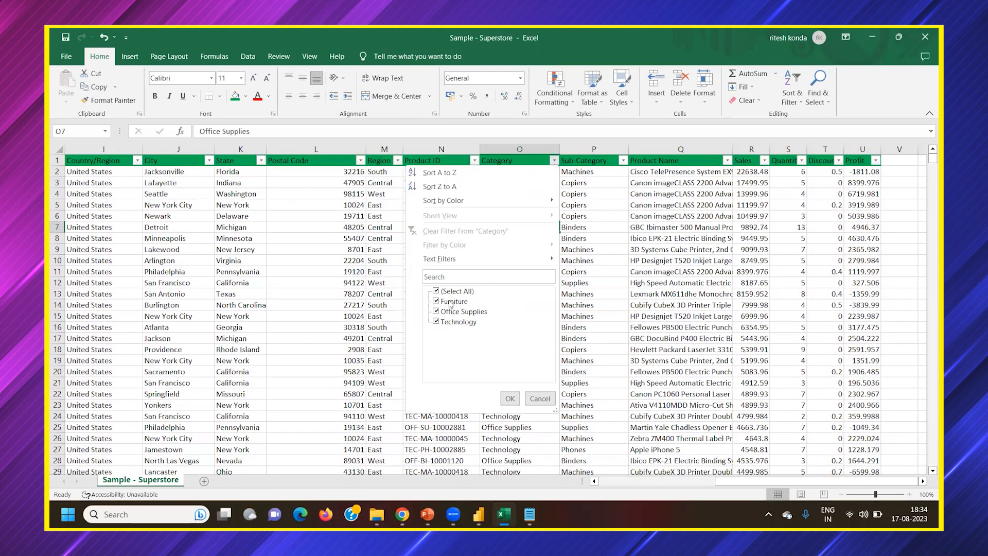
{"action": "left_click", "coordinate": [623, 161]}
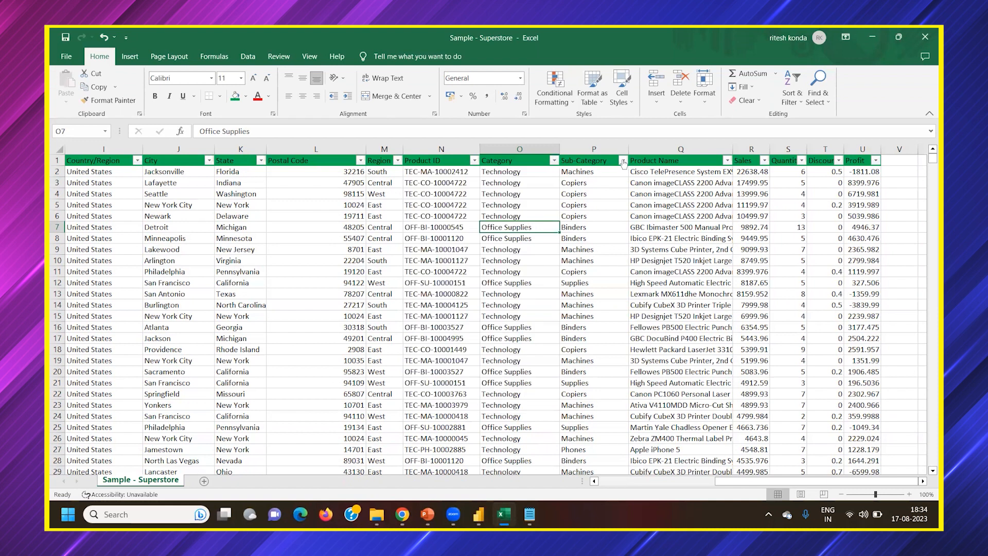
{"action": "left_click", "coordinate": [624, 162]}
{"action": "scroll", "coordinate": [567, 360], "scroll_direction": "down", "scroll_amount": 3}
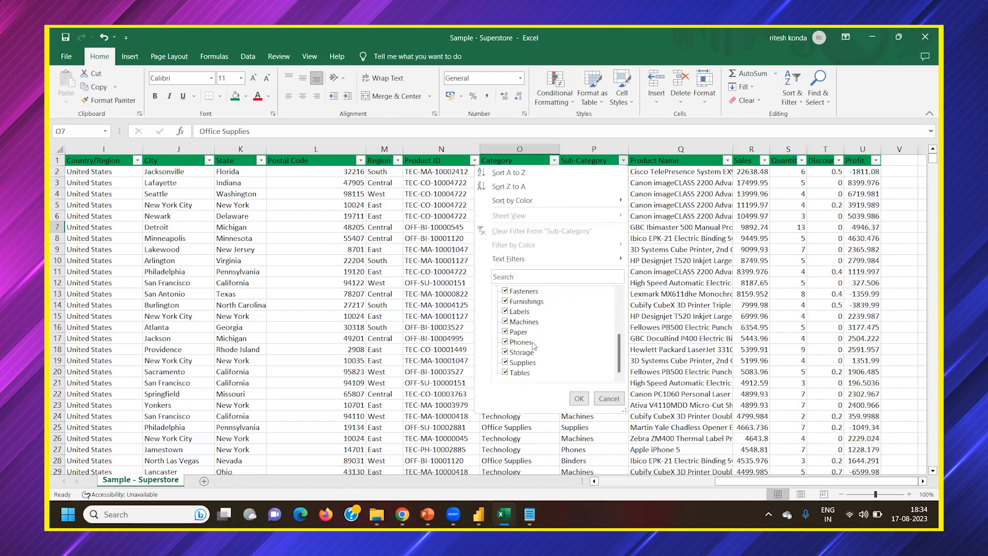
{"action": "scroll", "coordinate": [566, 372], "scroll_direction": "up", "scroll_amount": 3}
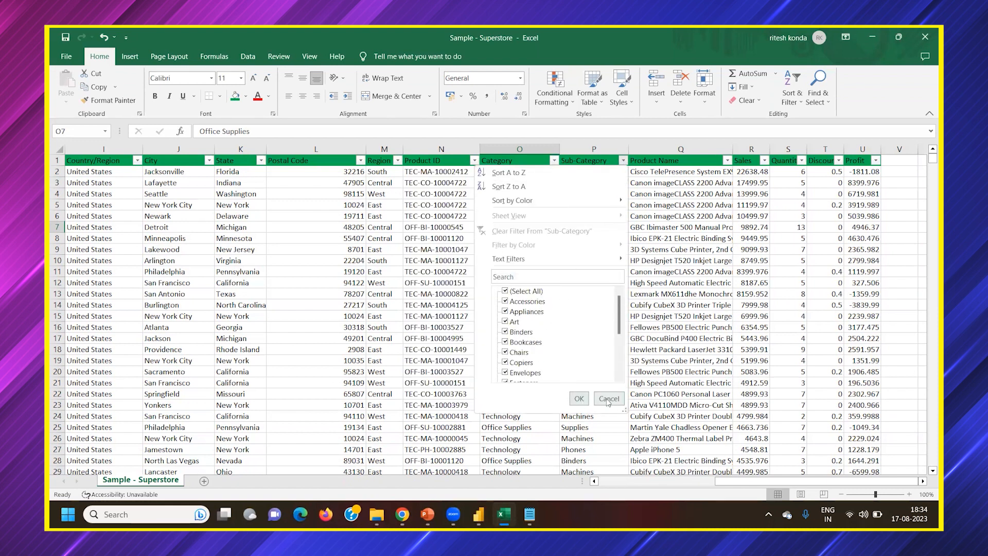
{"action": "key", "text": "Escape"}
Fill the Furniture category cells and their Chairs and Bookcases sub-category cells in rows 31 and 32 with yellow
{"action": "scroll", "coordinate": [582, 346], "scroll_direction": "down", "scroll_amount": 2}
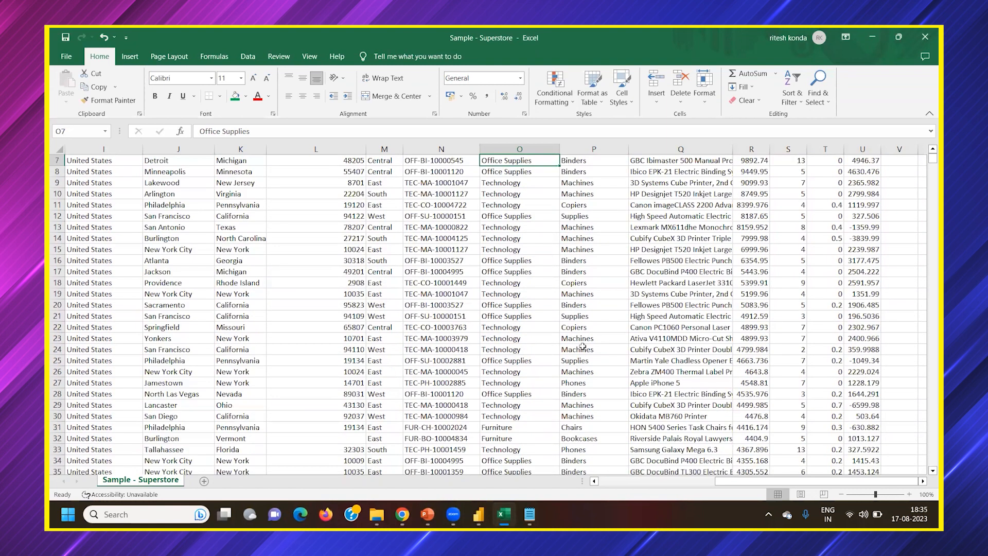
{"action": "left_click", "coordinate": [583, 427]}
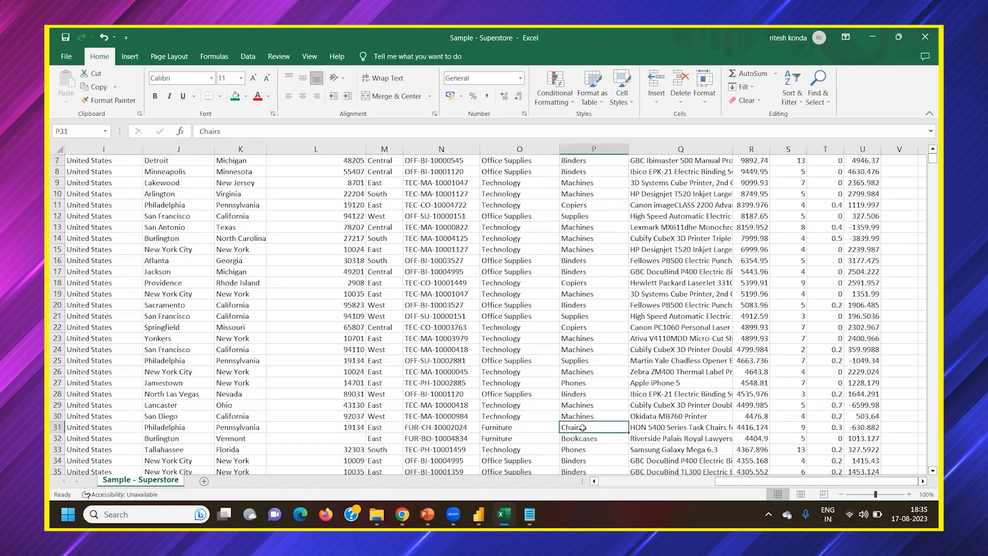
{"action": "left_click_drag", "start_coordinate": [504, 428], "coordinate": [568, 438]}
{"action": "left_click", "coordinate": [246, 96]}
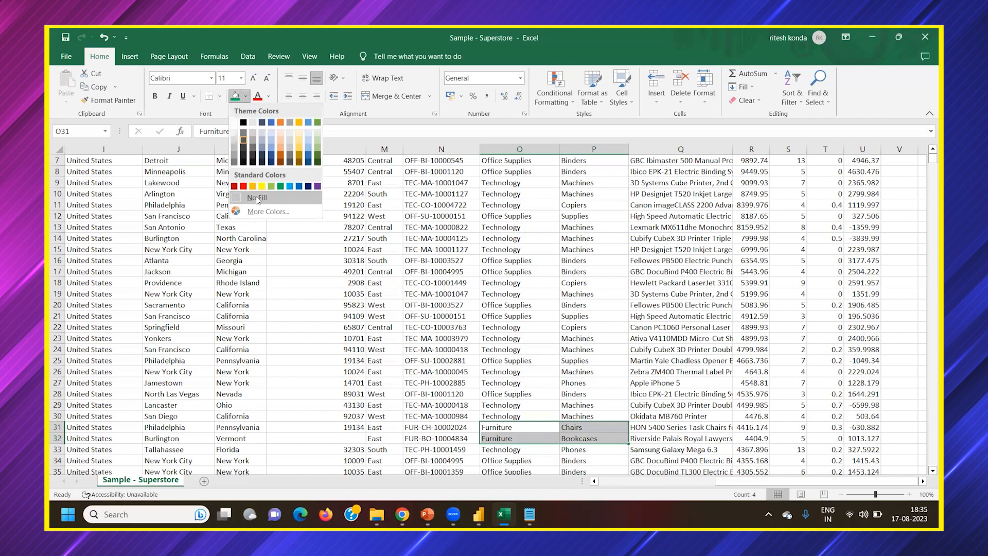
{"action": "left_click", "coordinate": [265, 186]}
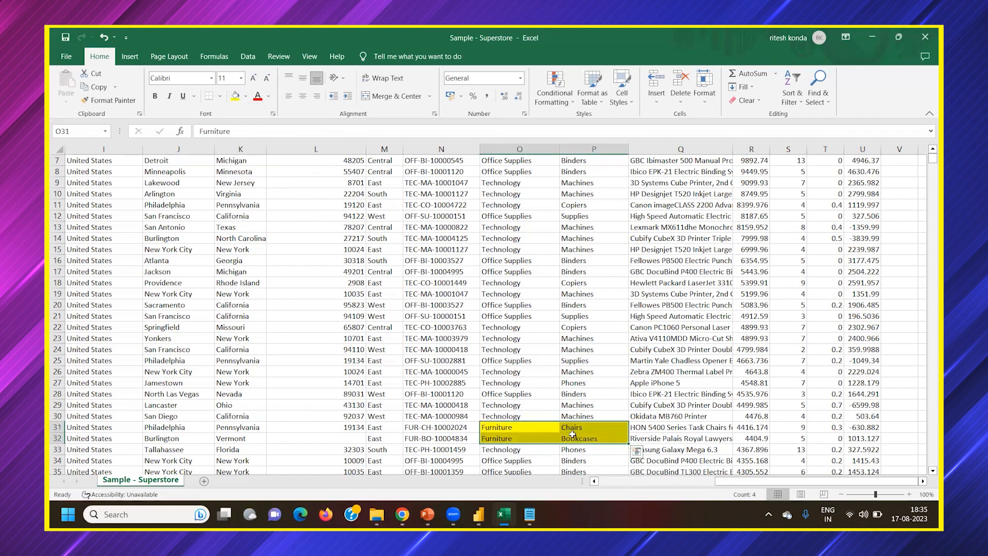
Trace the furniture products in rows 31 and 32 by selecting their sub-category, product name and category cells in turn
{"action": "left_click", "coordinate": [591, 440]}
{"action": "left_click", "coordinate": [586, 426]}
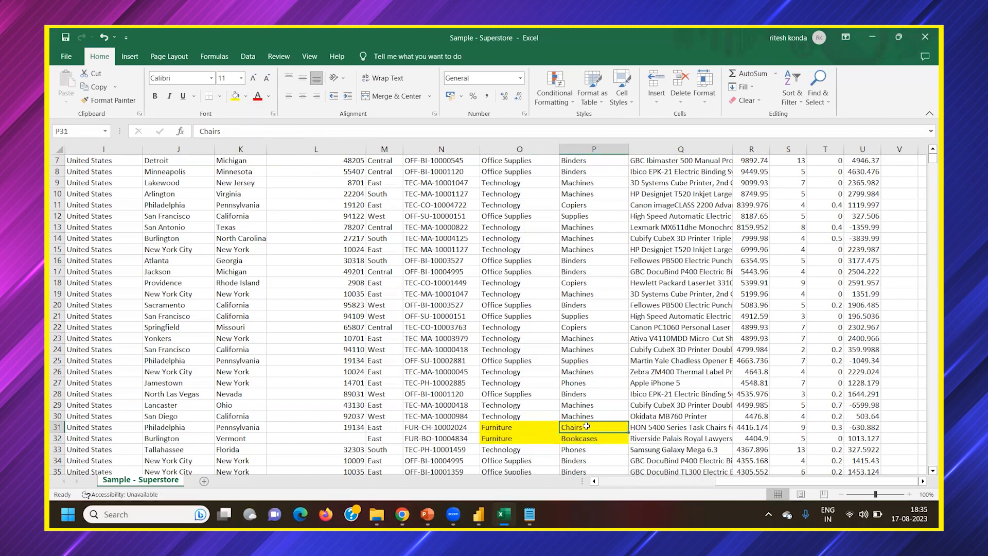
{"action": "left_click", "coordinate": [666, 426]}
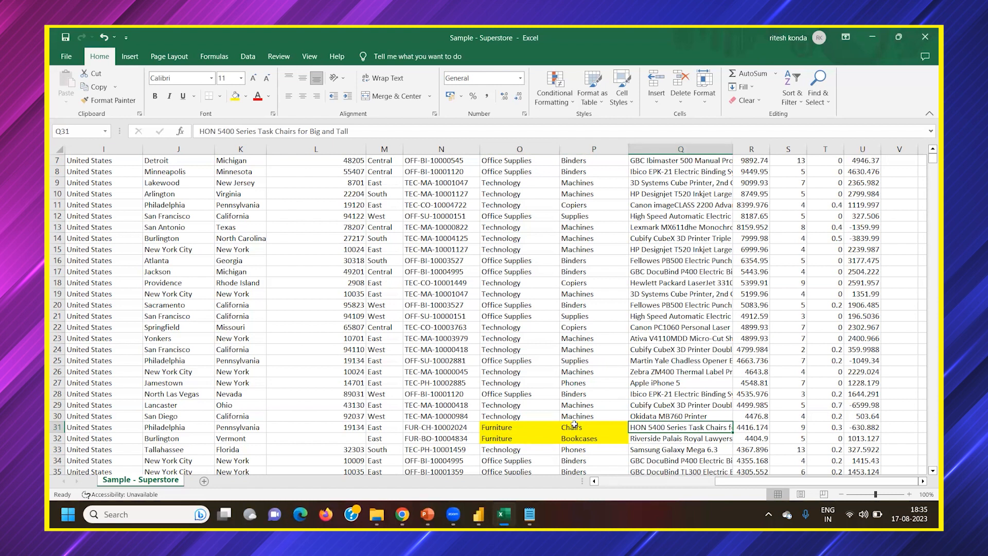
{"action": "left_click", "coordinate": [532, 428]}
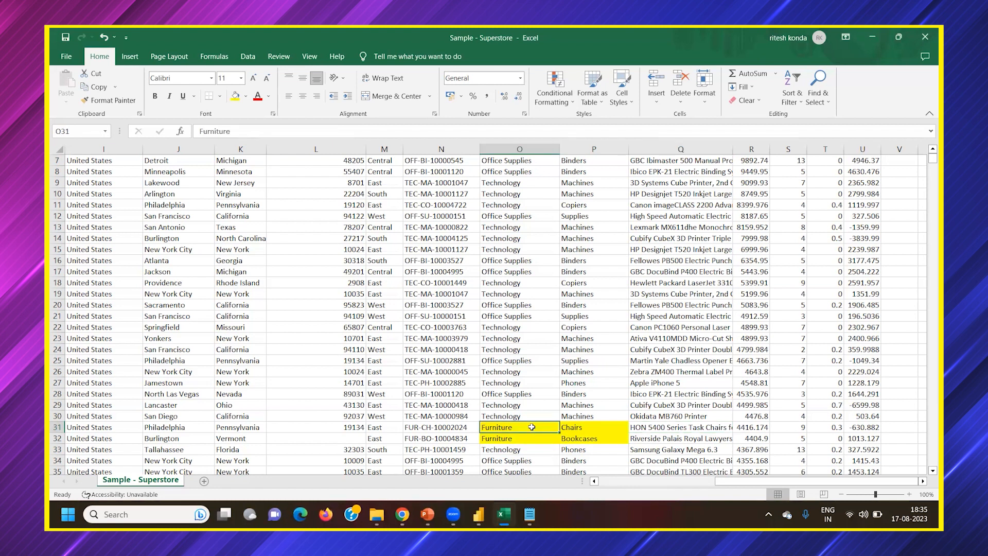
{"action": "left_click", "coordinate": [575, 439]}
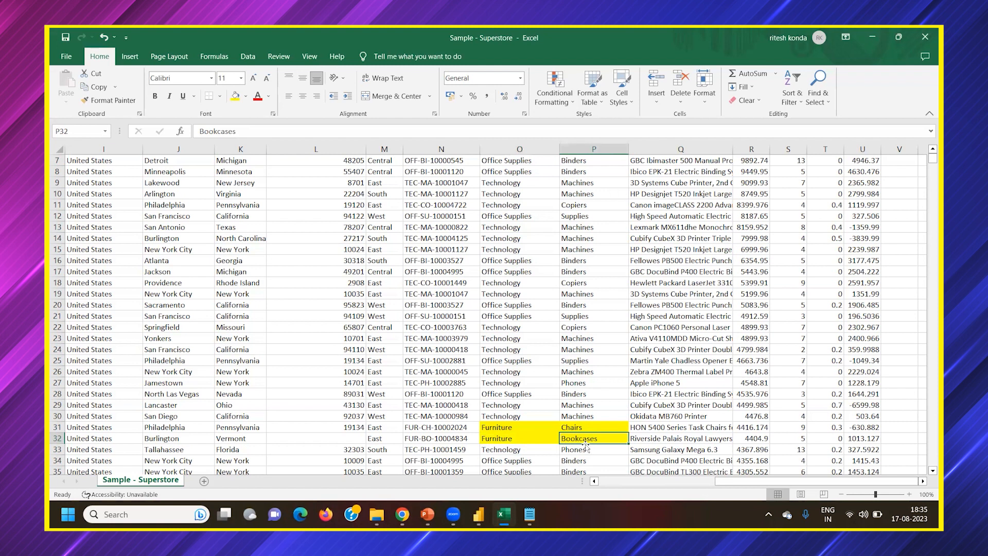
{"action": "left_click", "coordinate": [504, 442]}
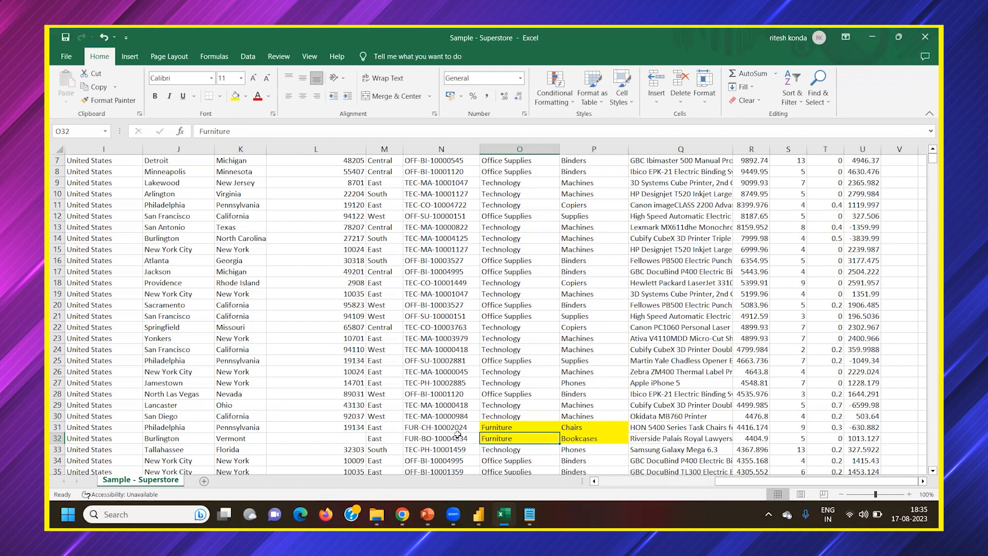
Select the product ID in row 2 and the repeated product IDs in rows 3 to 6
{"action": "scroll", "coordinate": [457, 435], "scroll_direction": "up", "scroll_amount": 2}
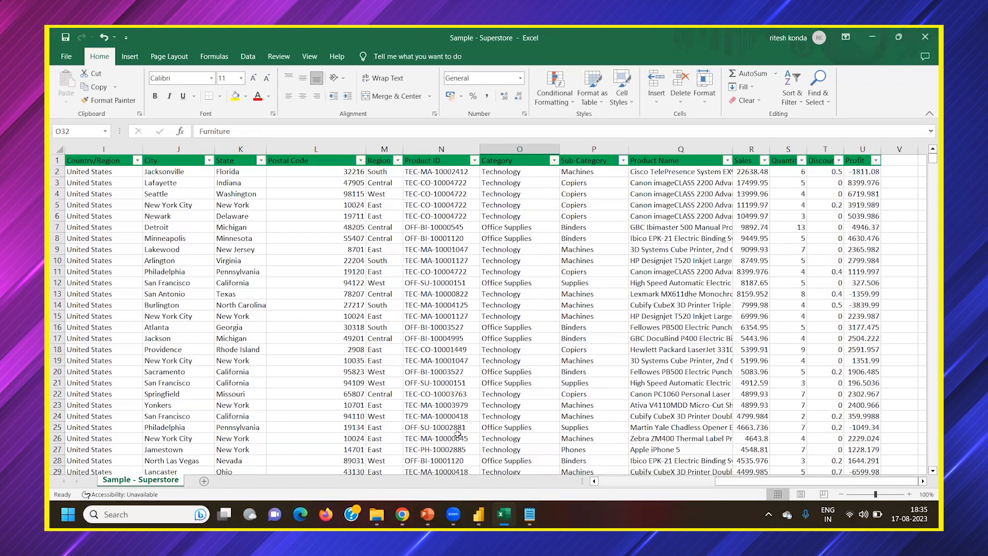
{"action": "left_click", "coordinate": [436, 175]}
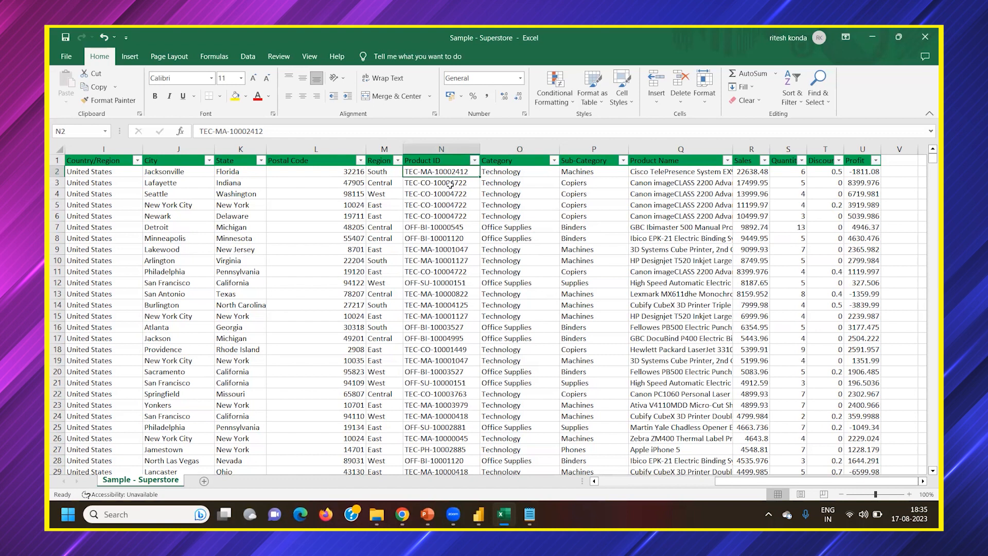
{"action": "left_click_drag", "start_coordinate": [450, 184], "coordinate": [452, 213]}
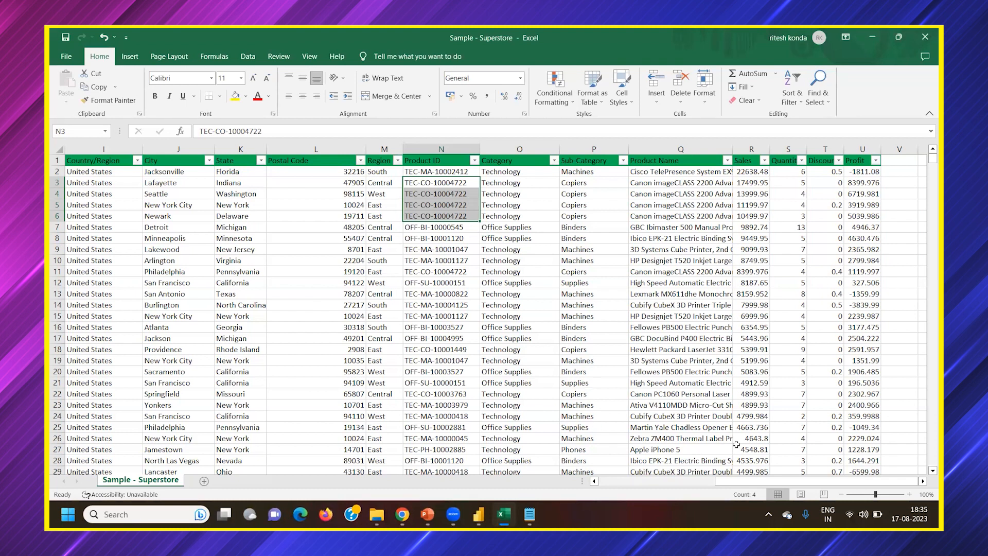
Select the customer name in row 3, and the Copiers sub-category and product name in row 4
{"action": "left_click_drag", "start_coordinate": [746, 482], "coordinate": [696, 479]}
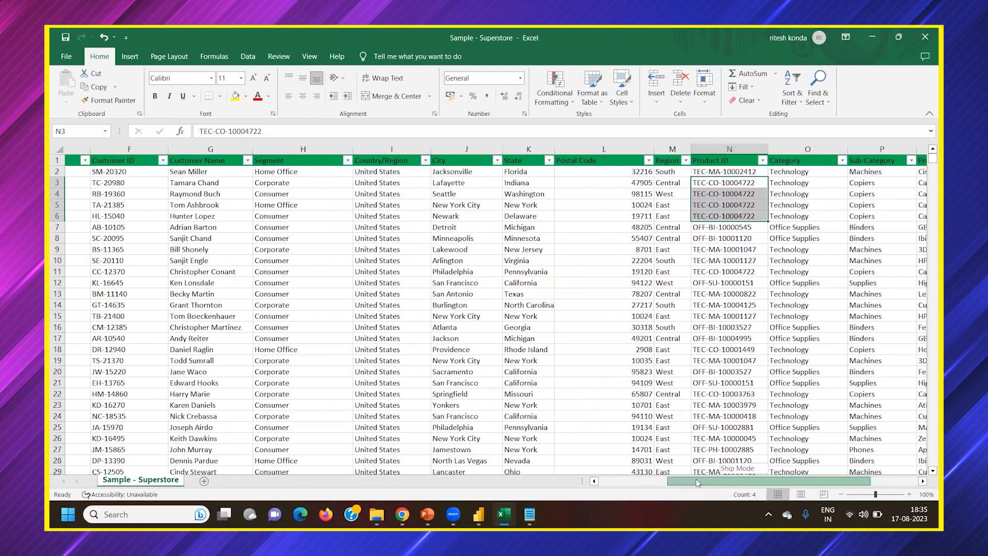
{"action": "scroll", "coordinate": [690, 190], "scroll_direction": "right", "scroll_amount": 1}
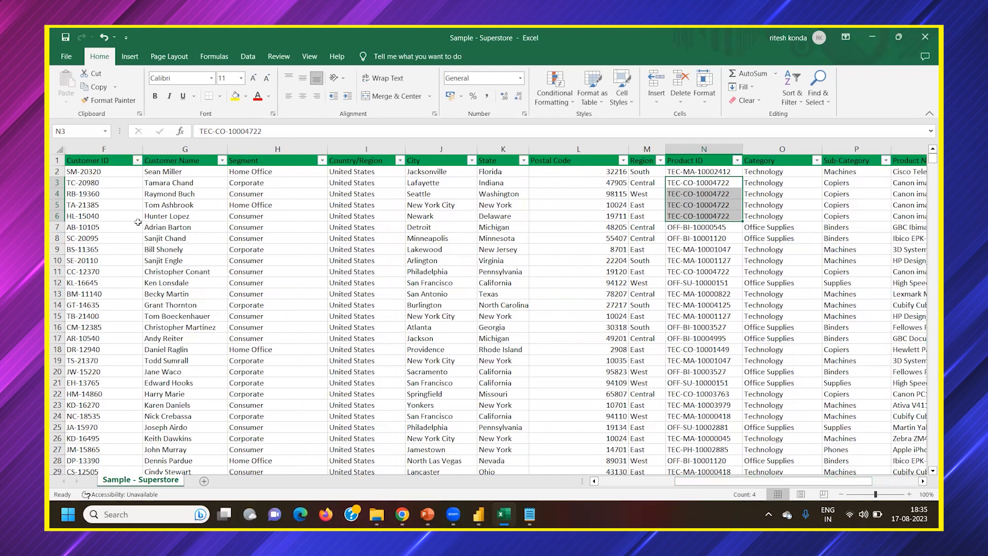
{"action": "left_click", "coordinate": [175, 183]}
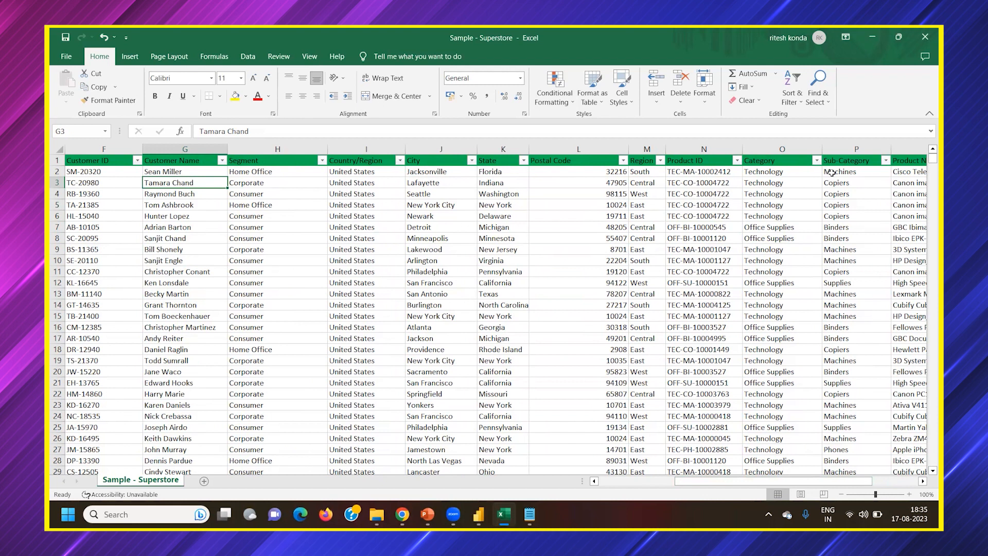
{"action": "left_click", "coordinate": [852, 198]}
{"action": "left_click", "coordinate": [911, 196]}
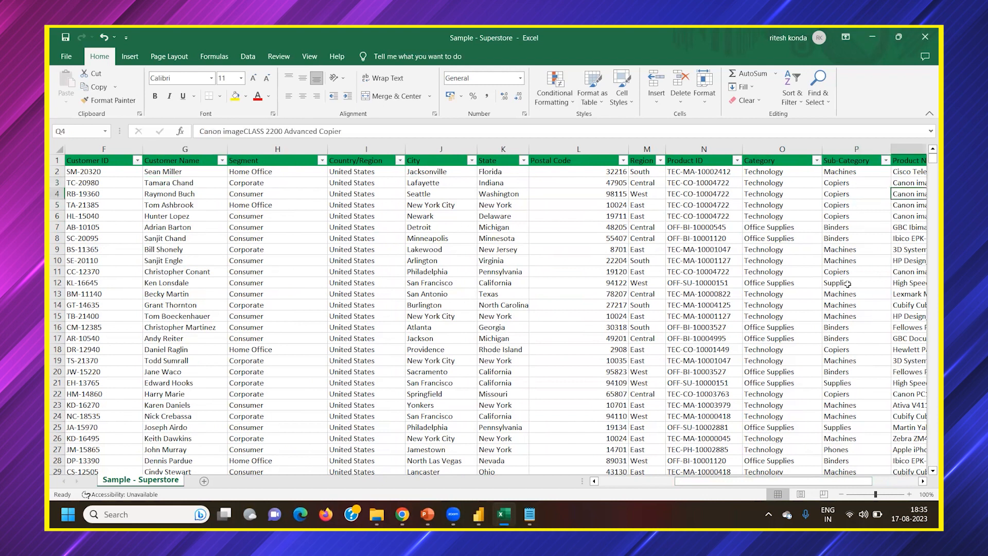
Select the product ID and Machines sub-category in row 2, and the Office Supplies category and Binders sub-category in row 7
{"action": "left_click_drag", "start_coordinate": [714, 479], "coordinate": [737, 479]}
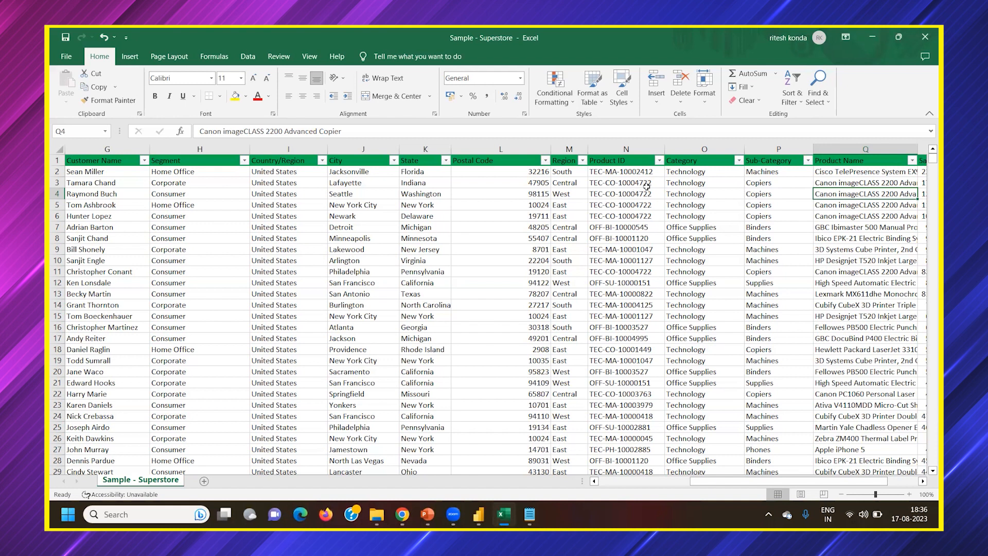
{"action": "left_click_drag", "start_coordinate": [795, 483], "coordinate": [830, 483]}
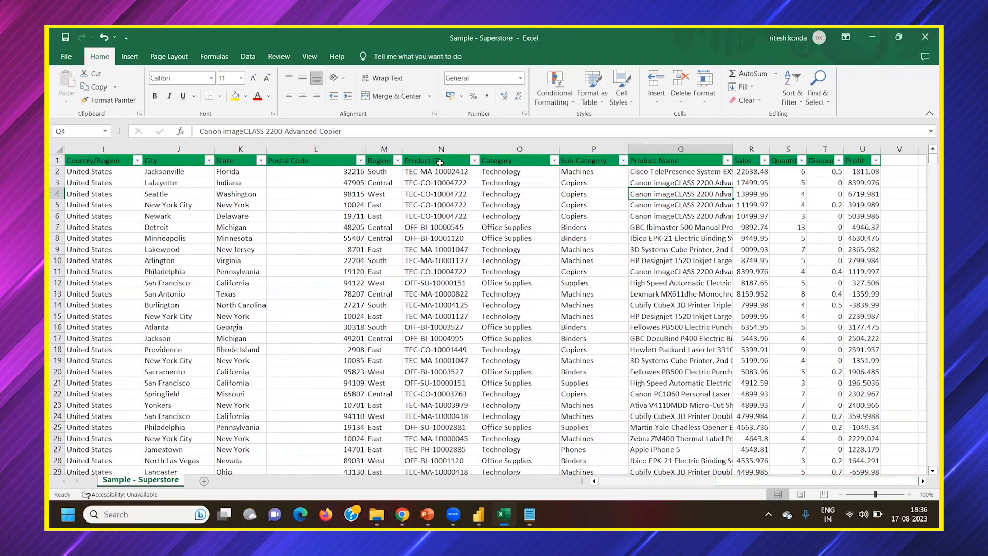
{"action": "left_click", "coordinate": [417, 172]}
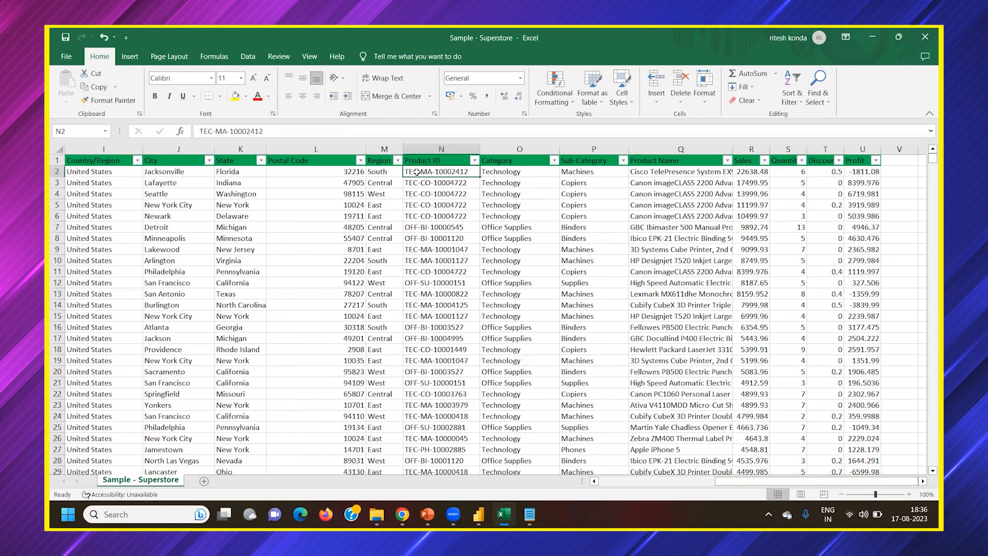
{"action": "left_click", "coordinate": [572, 171]}
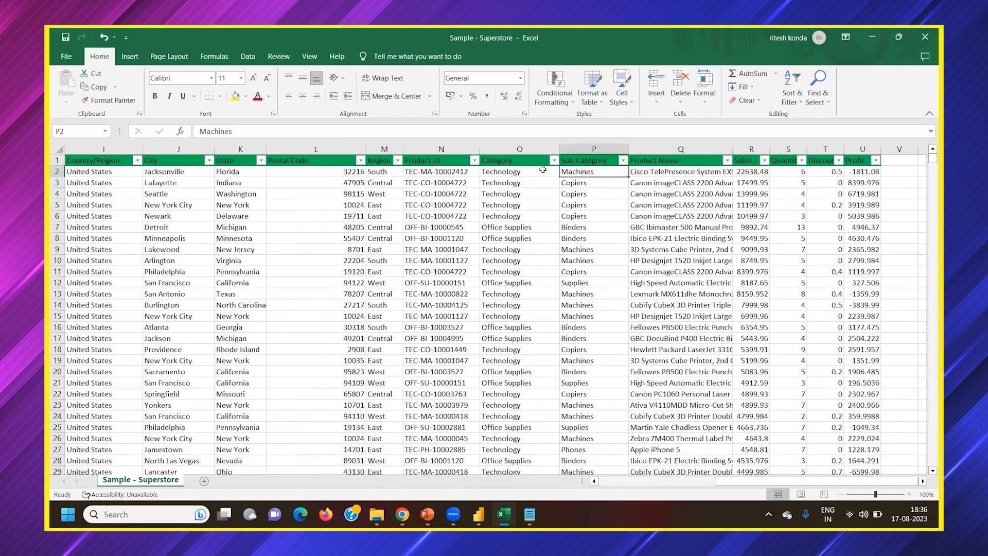
{"action": "left_click", "coordinate": [438, 171]}
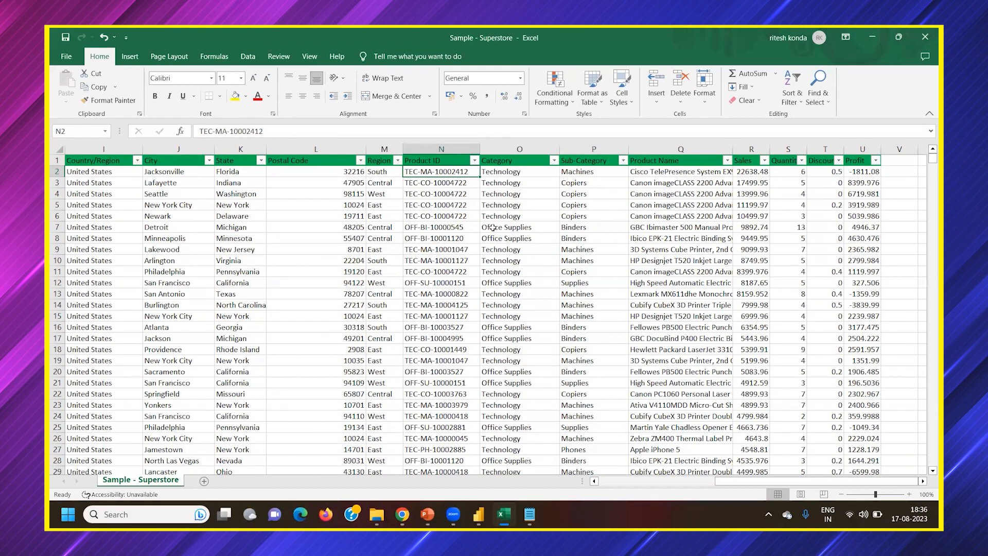
{"action": "left_click", "coordinate": [539, 227]}
{"action": "left_click", "coordinate": [582, 227]}
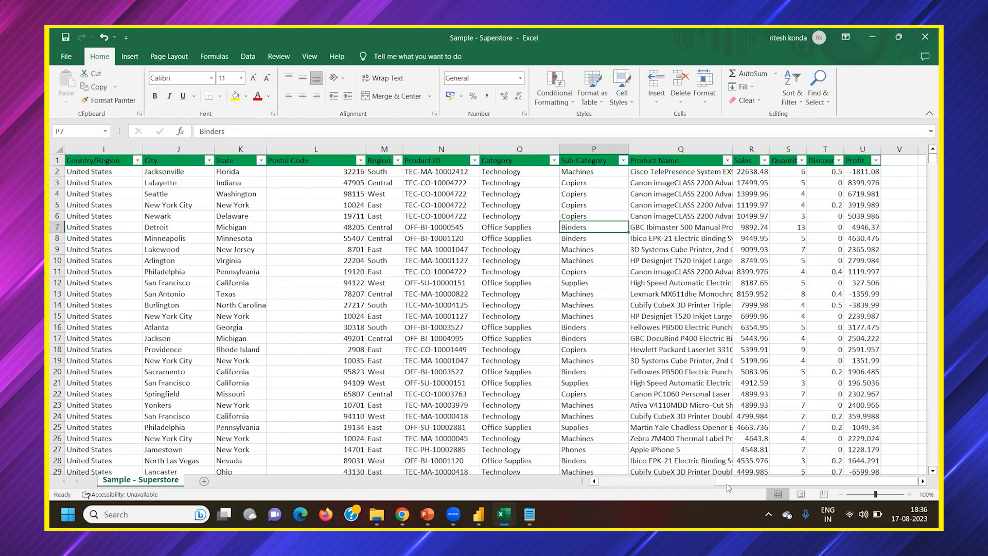
Fit the widths of the Profit, Sales and Quantity columns to their contents
{"action": "double_click", "coordinate": [882, 149]}
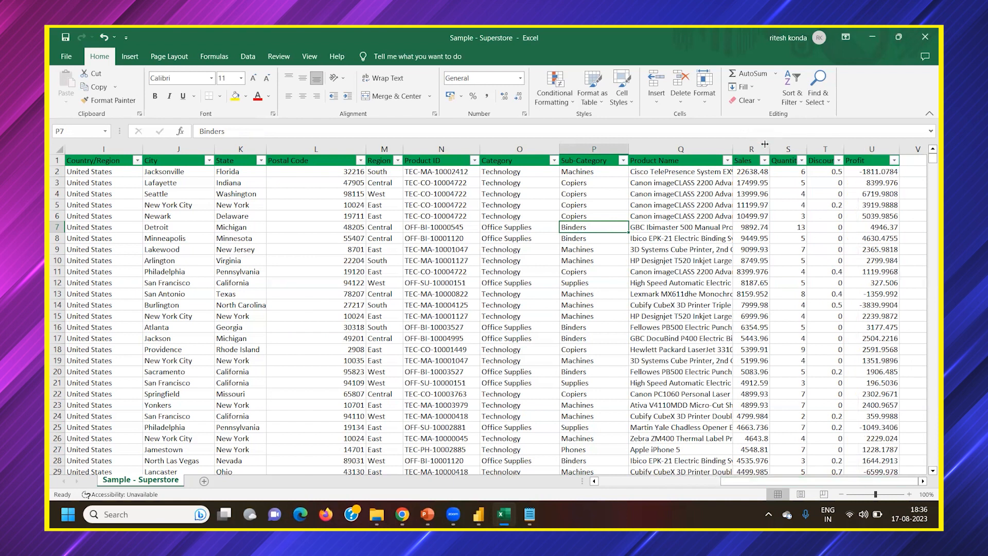
{"action": "double_click", "coordinate": [765, 146]}
{"action": "left_click_drag", "start_coordinate": [826, 481], "coordinate": [832, 481]}
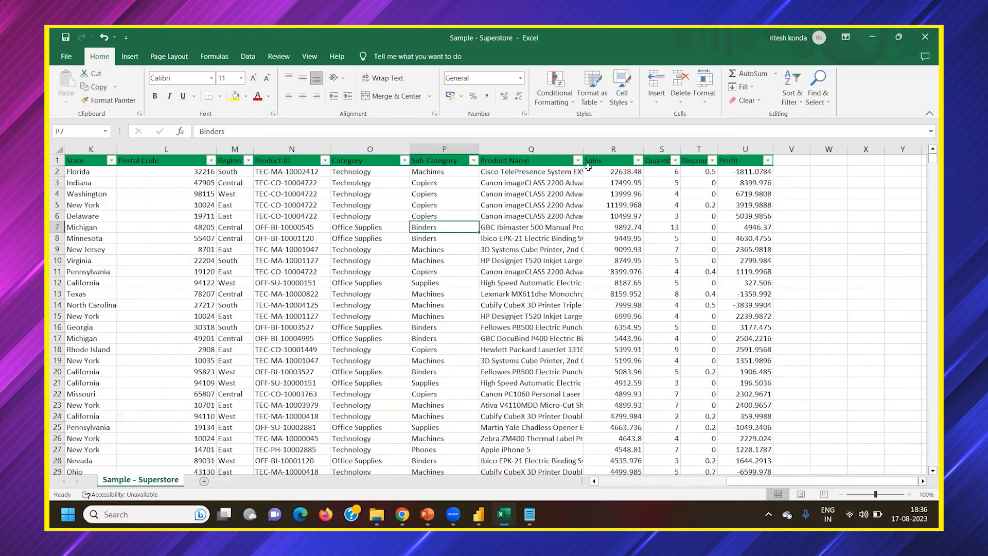
{"action": "double_click", "coordinate": [695, 149]}
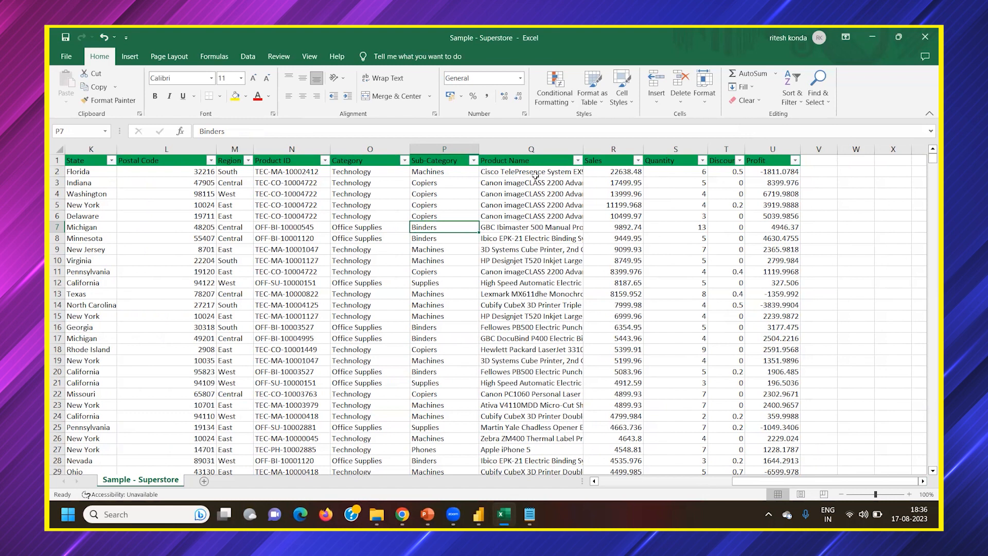
Select the product name, quantity and sales cells in row 2 in turn
{"action": "left_click", "coordinate": [536, 176]}
{"action": "left_click", "coordinate": [683, 172]}
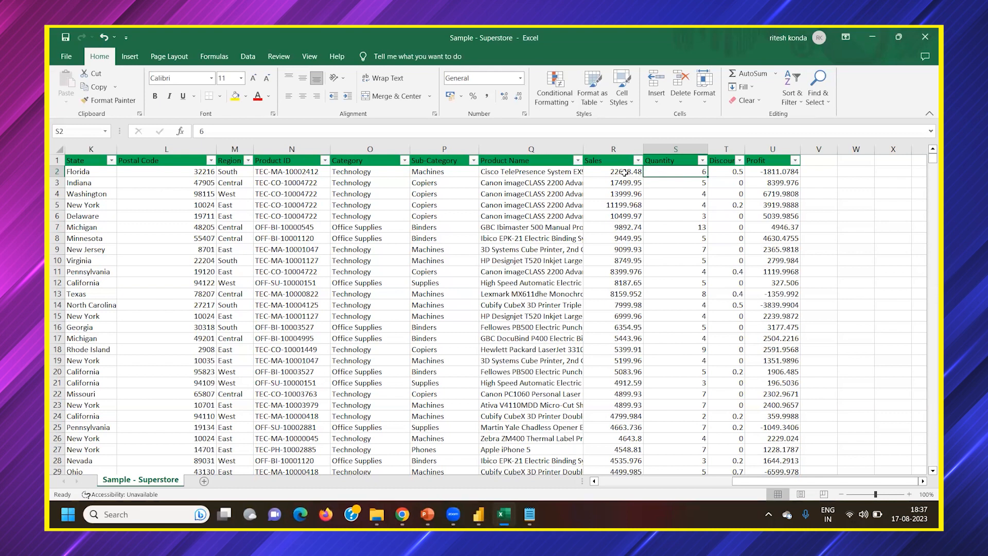
{"action": "left_click", "coordinate": [622, 173]}
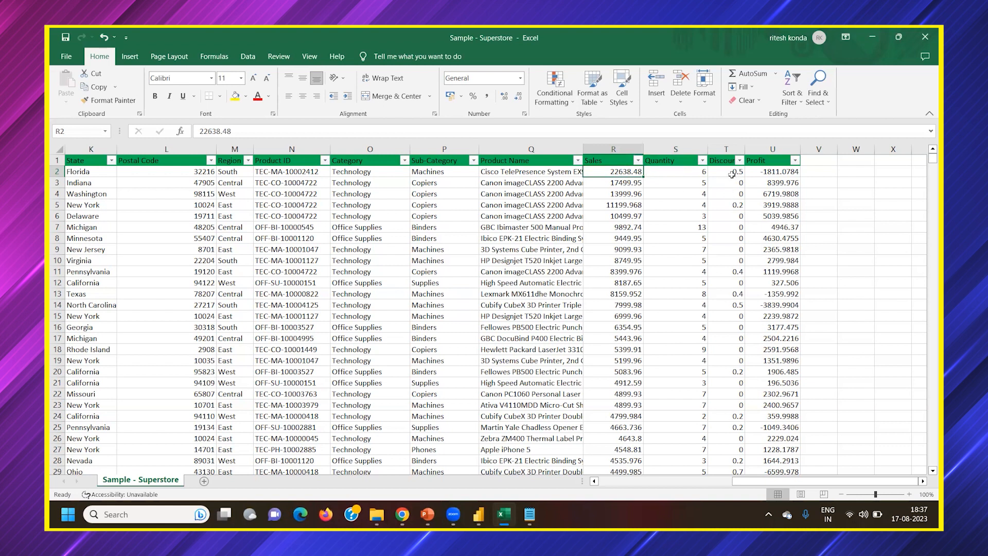
Widen the Discount column and select the discount and profit cells in row 2 in turn
{"action": "left_click_drag", "start_coordinate": [745, 149], "coordinate": [766, 149]}
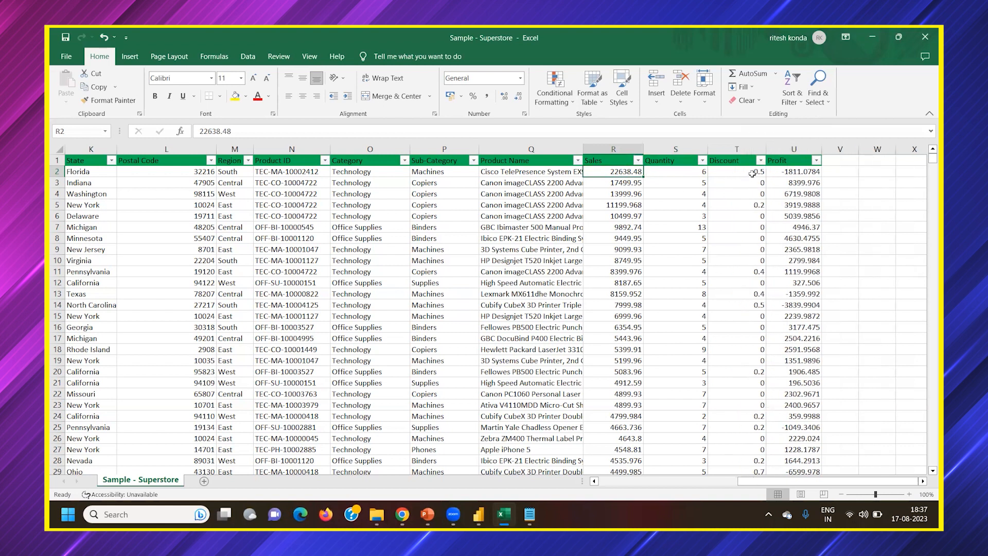
{"action": "left_click", "coordinate": [753, 173]}
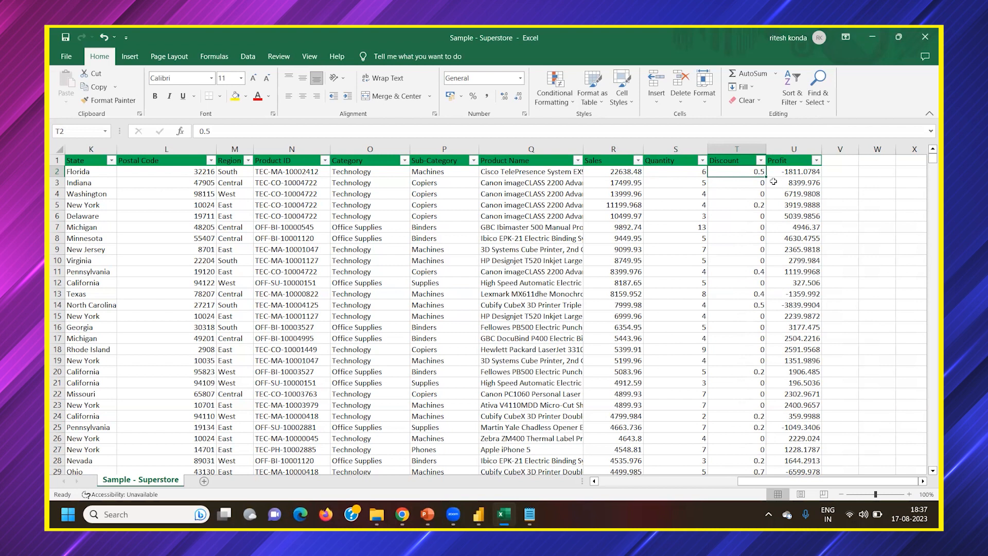
{"action": "left_click", "coordinate": [795, 171]}
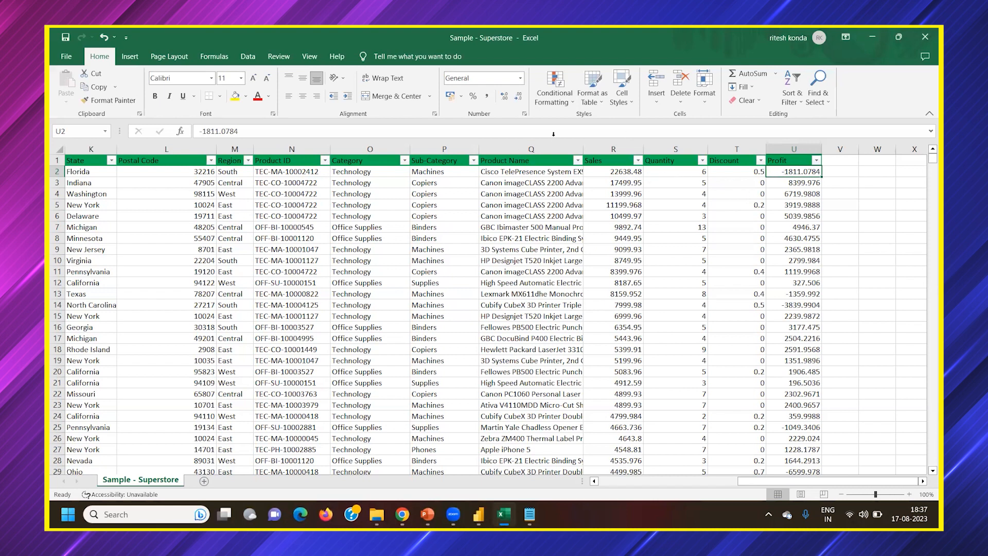
{"action": "left_click", "coordinate": [211, 132]}
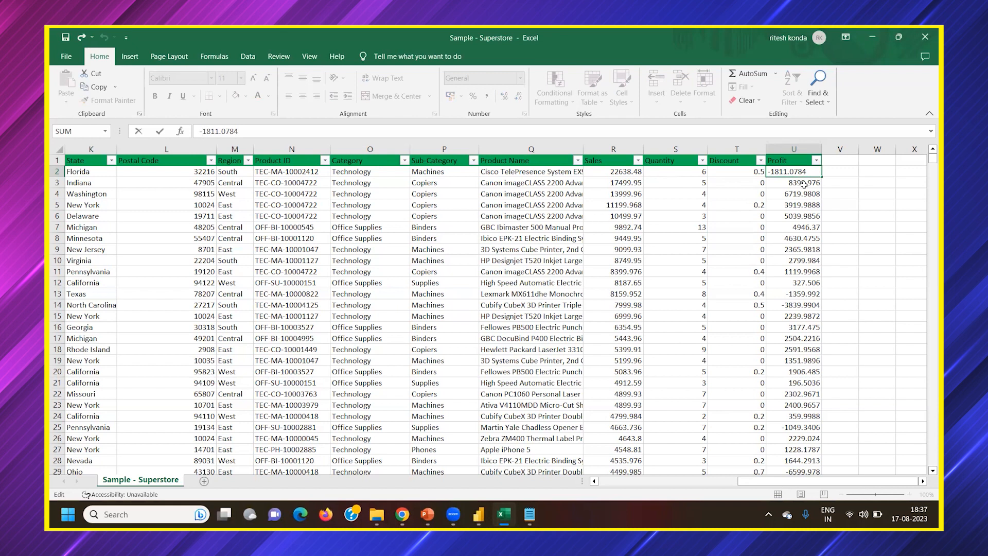
{"action": "left_click", "coordinate": [804, 183]}
{"action": "left_click", "coordinate": [797, 172]}
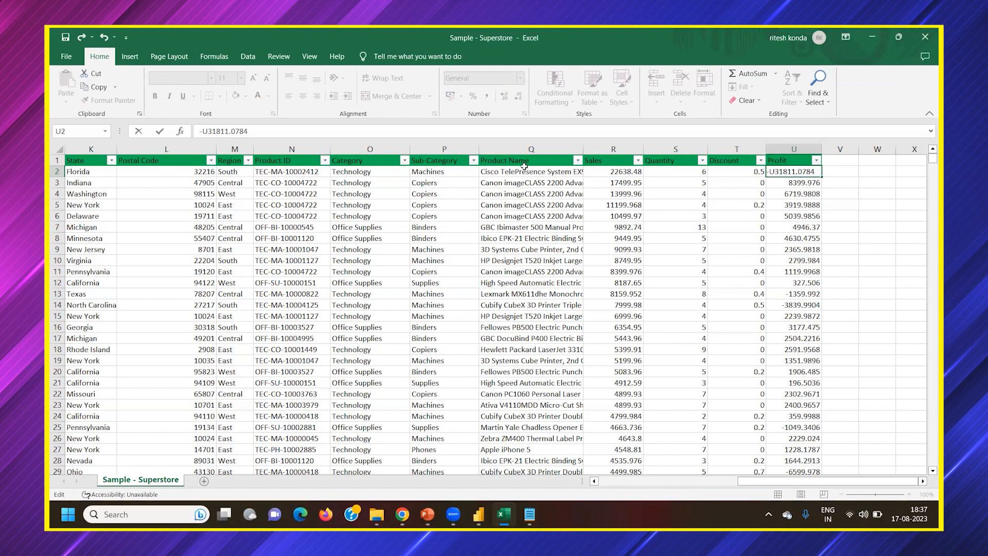
{"action": "left_click", "coordinate": [787, 192]}
{"action": "left_click", "coordinate": [800, 185]}
{"action": "key", "text": "BackSpace"}
{"action": "key", "text": "BackSpace"}
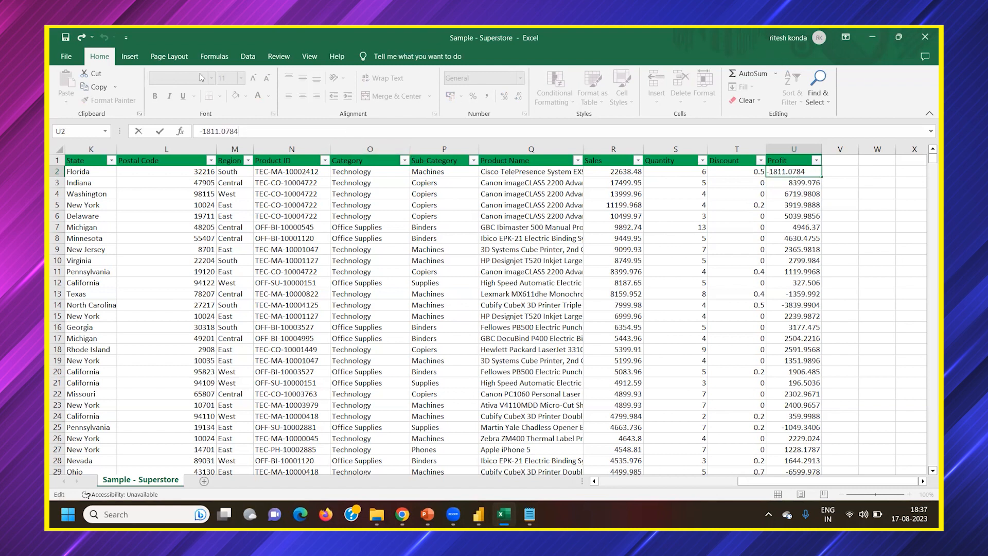
{"action": "left_click", "coordinate": [361, 162]}
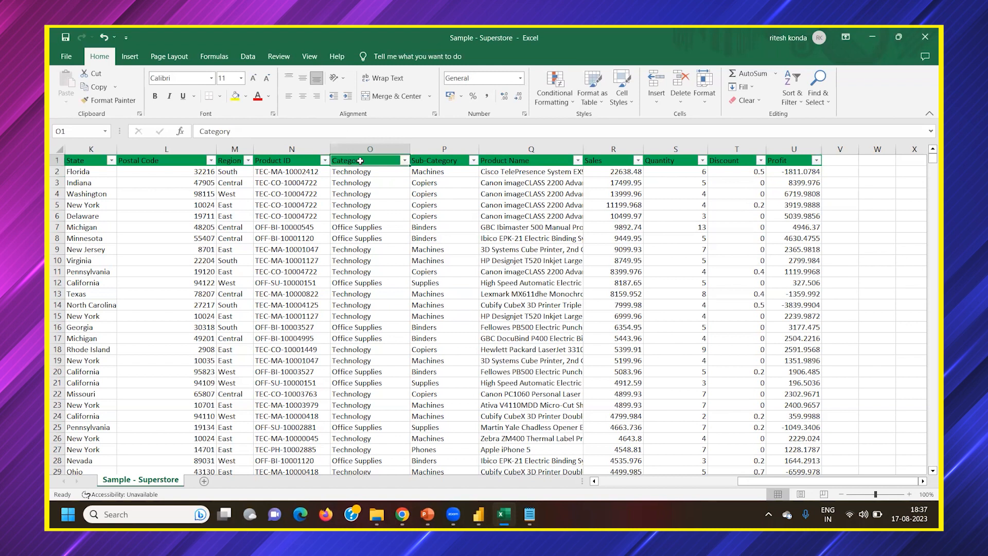
Select the profit cell in row 3 and the Sales through Profit headers, and review the sheet's columns from Row ID to Profit
{"action": "left_click", "coordinate": [808, 183]}
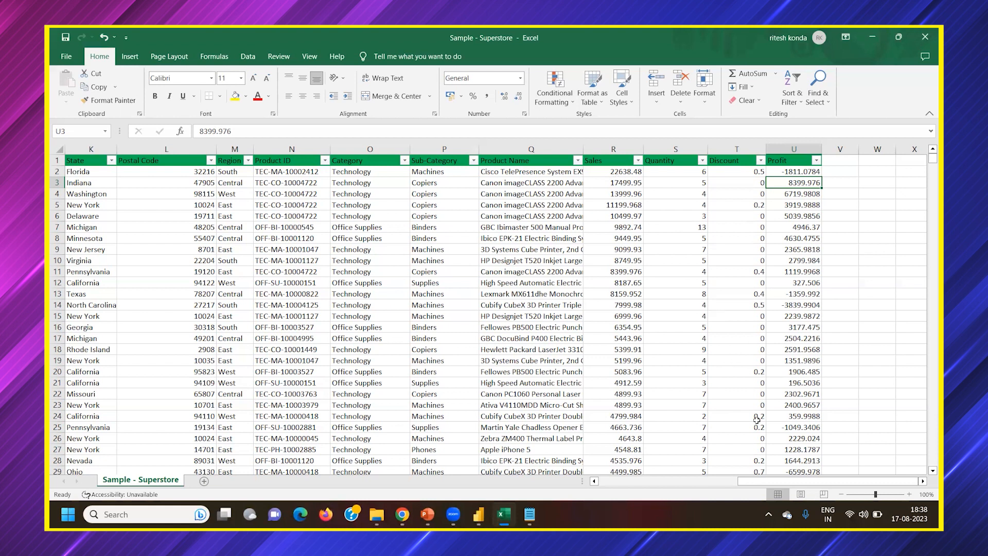
{"action": "left_click_drag", "start_coordinate": [769, 484], "coordinate": [798, 477]}
{"action": "left_click_drag", "start_coordinate": [655, 205], "coordinate": [607, 164]}
{"action": "left_click_drag", "start_coordinate": [620, 161], "coordinate": [788, 163]}
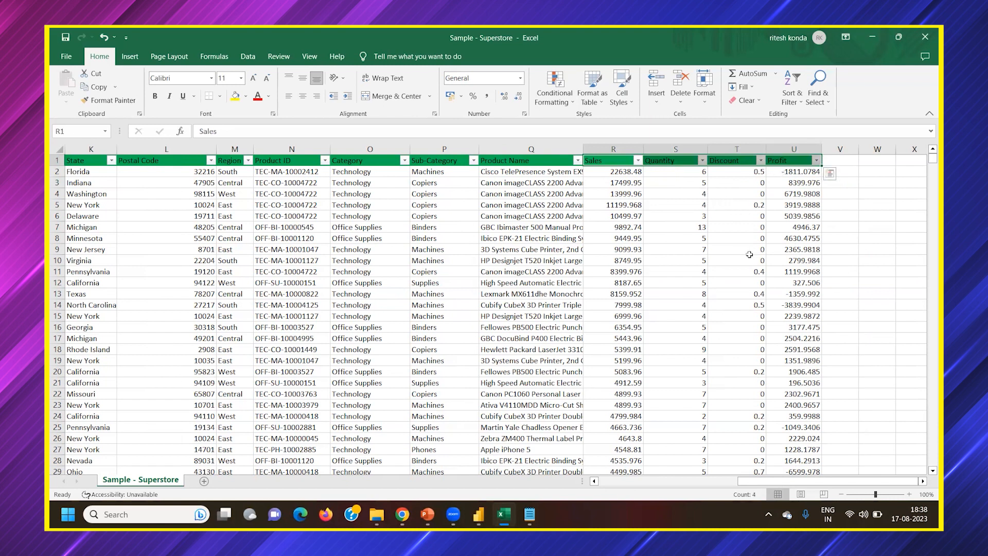
{"action": "left_click_drag", "start_coordinate": [764, 482], "coordinate": [603, 497]}
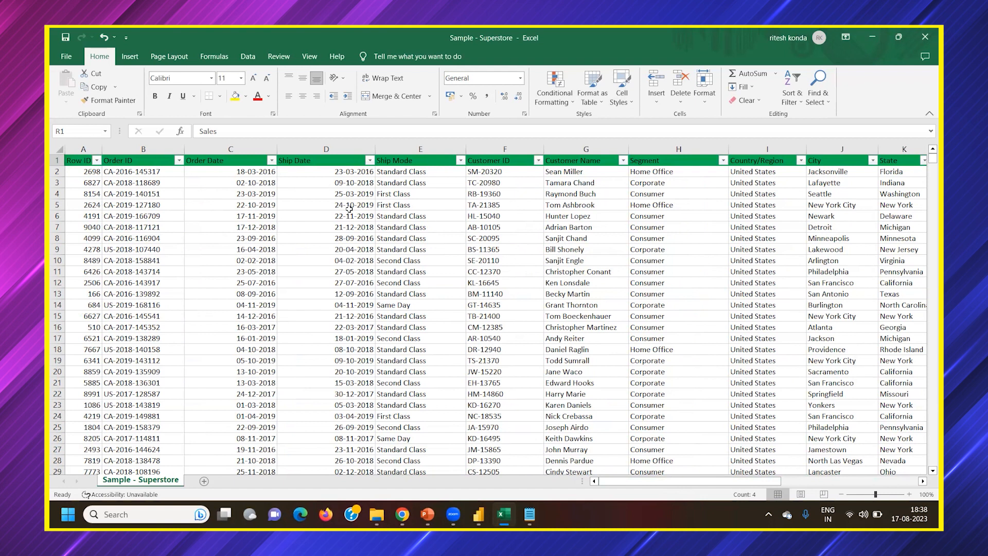
{"action": "left_click_drag", "start_coordinate": [631, 481], "coordinate": [813, 475]}
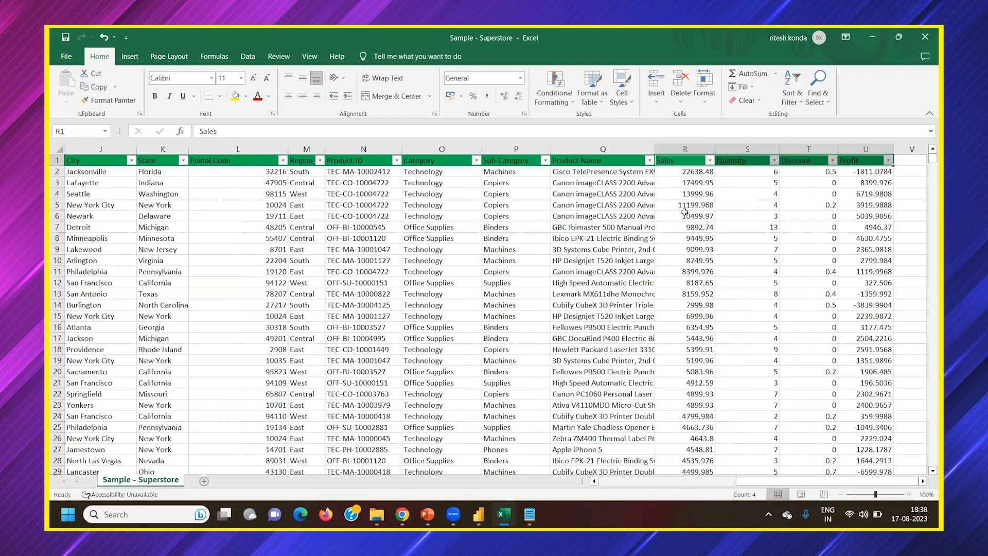
Close the Sample - Superstore workbook without saving the changes
{"action": "left_click", "coordinate": [925, 37]}
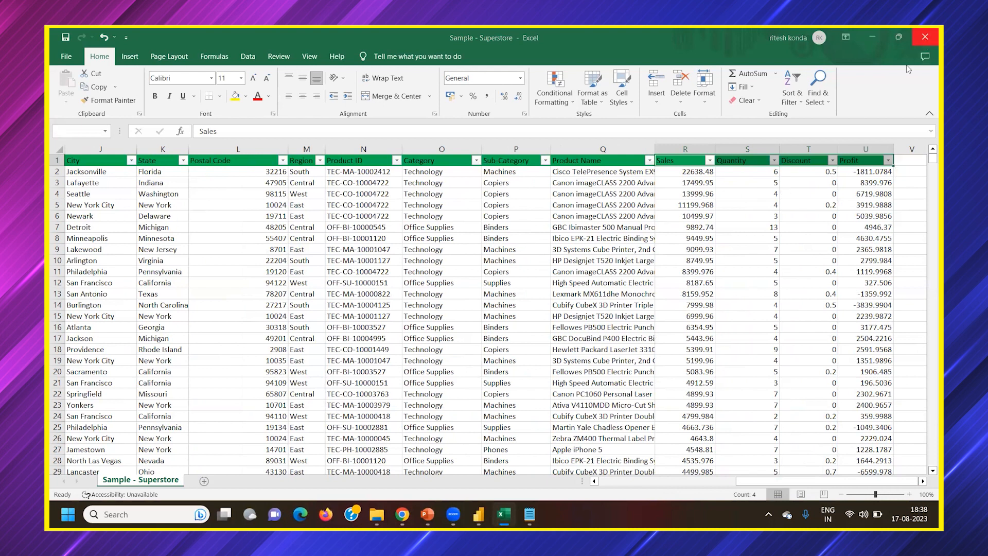
{"action": "left_click", "coordinate": [509, 285]}
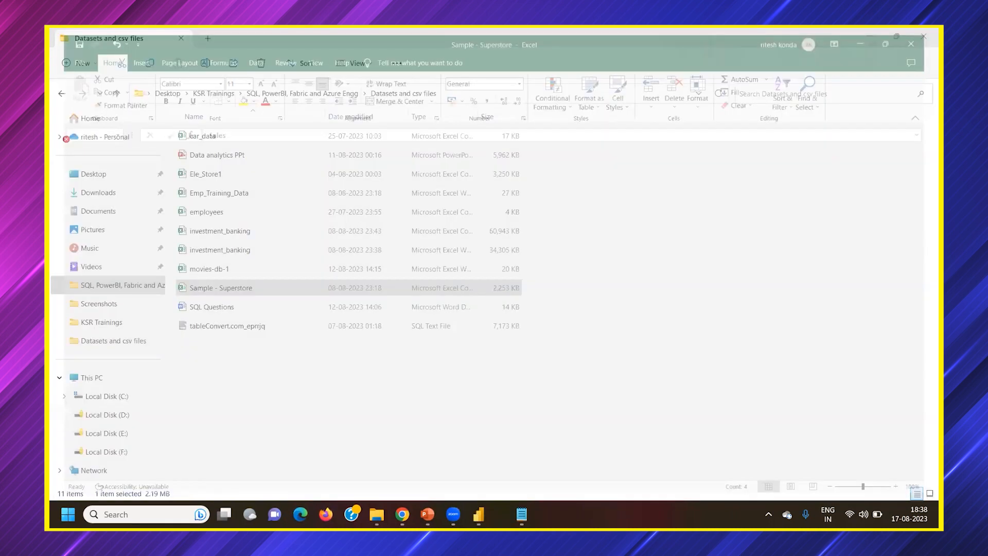
Switch to Power BI Desktop and delete the sales by sub-category area chart and the sales by year line chart from Page 1
{"action": "left_click", "coordinate": [477, 511]}
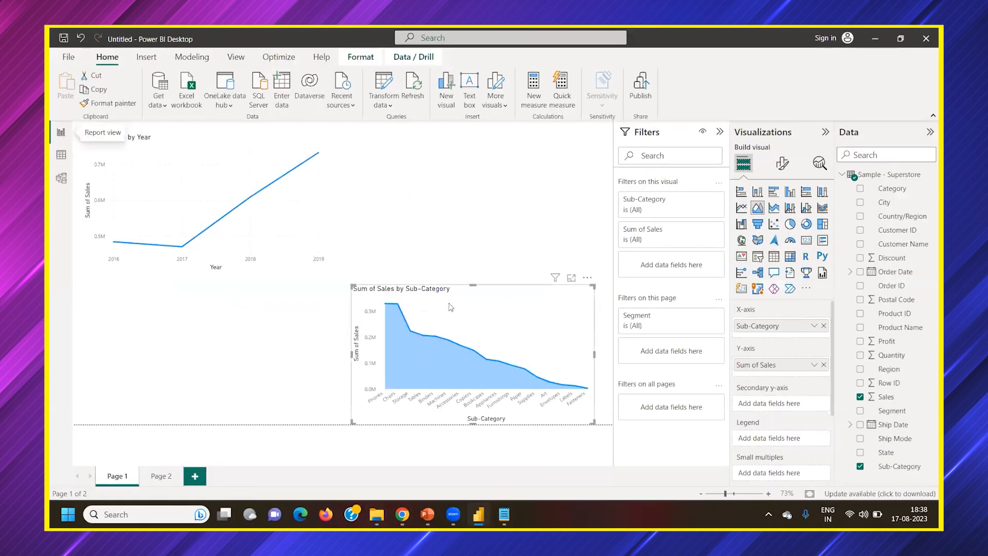
{"action": "left_click", "coordinate": [587, 278]}
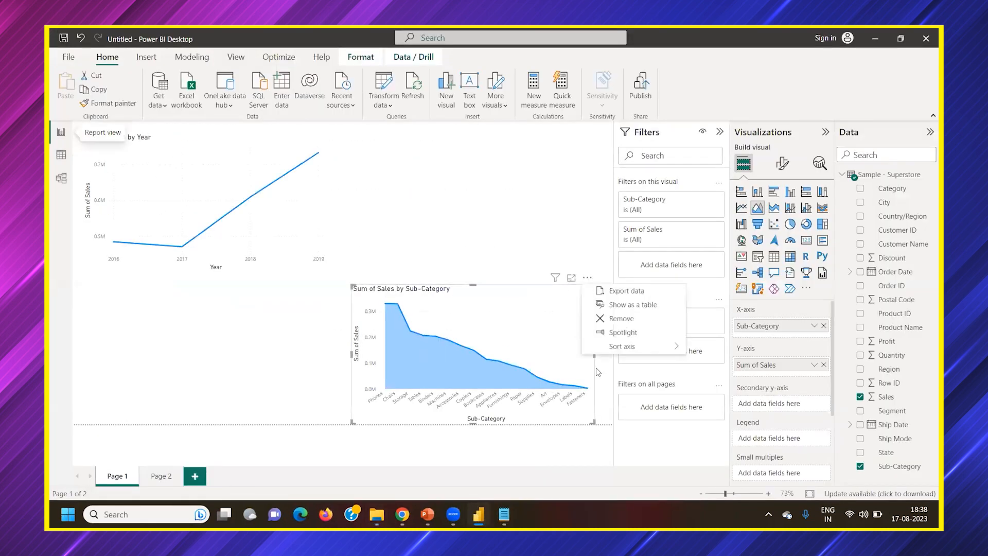
{"action": "left_click", "coordinate": [612, 319]}
{"action": "key", "text": "Delete"}
Reopen the Sample - Superstore file in Excel and widen the Order ID, Order Date, Ship Date and Segment columns
{"action": "left_click", "coordinate": [377, 514]}
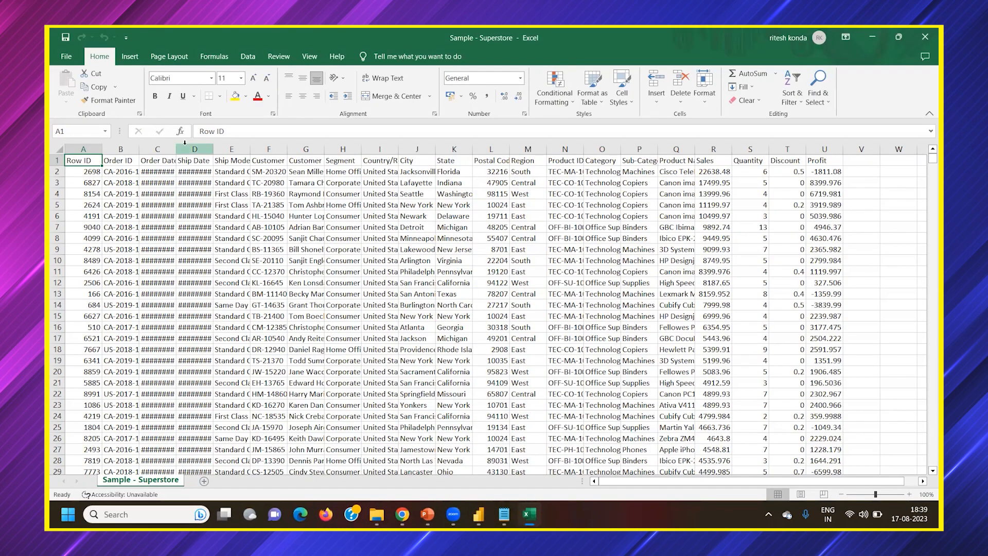
{"action": "left_click_drag", "start_coordinate": [175, 149], "coordinate": [319, 149]}
{"action": "left_click_drag", "start_coordinate": [139, 149], "coordinate": [169, 149]}
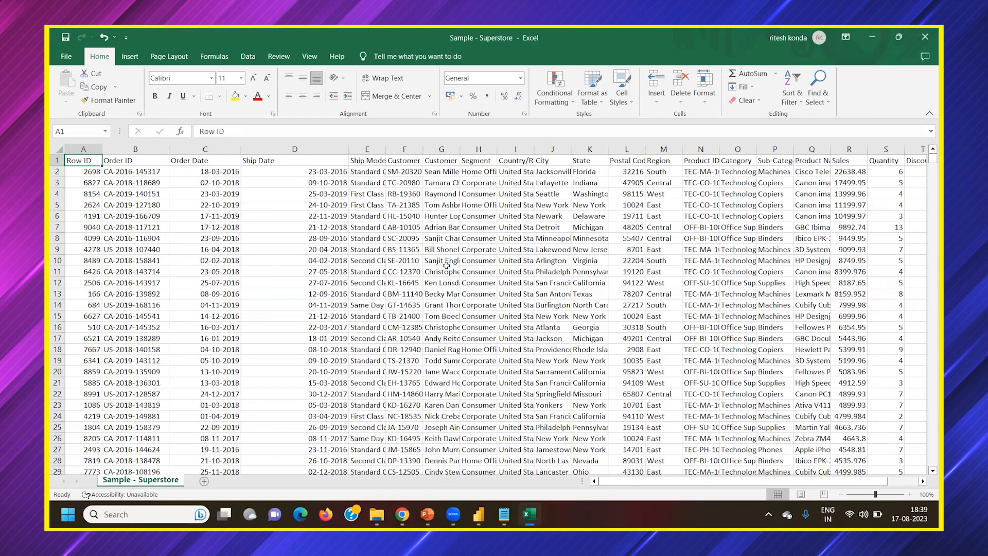
{"action": "left_click_drag", "start_coordinate": [688, 483], "coordinate": [824, 194]}
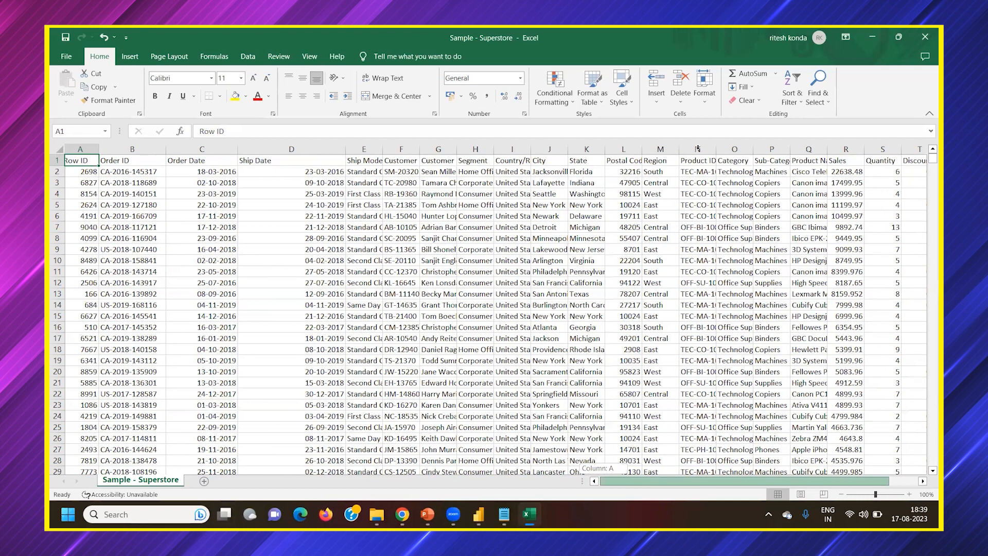
{"action": "left_click_drag", "start_coordinate": [698, 149], "coordinate": [745, 161]}
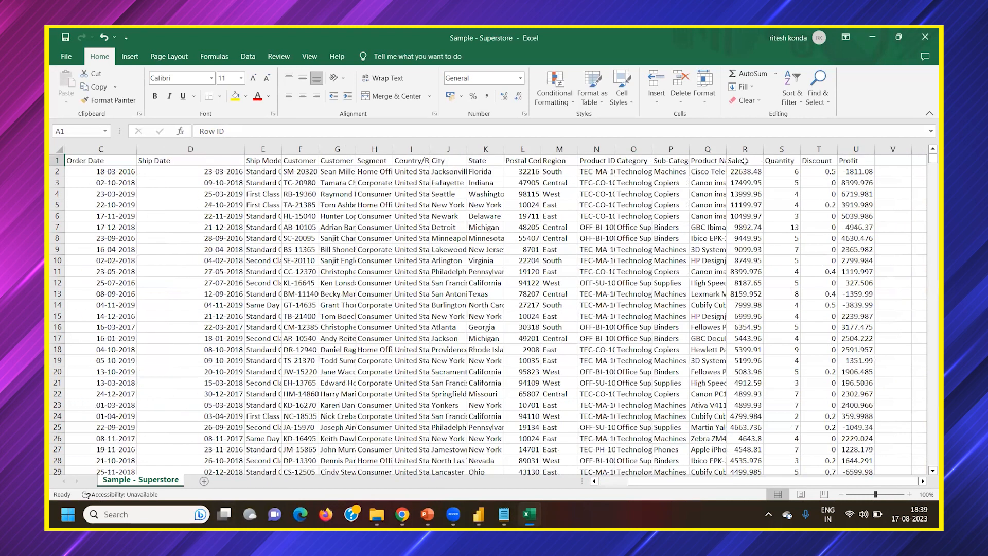
{"action": "left_click_drag", "start_coordinate": [392, 147], "coordinate": [452, 147]}
Insert a PivotTable from the whole Superstore data range on a new worksheet
{"action": "left_click", "coordinate": [389, 164]}
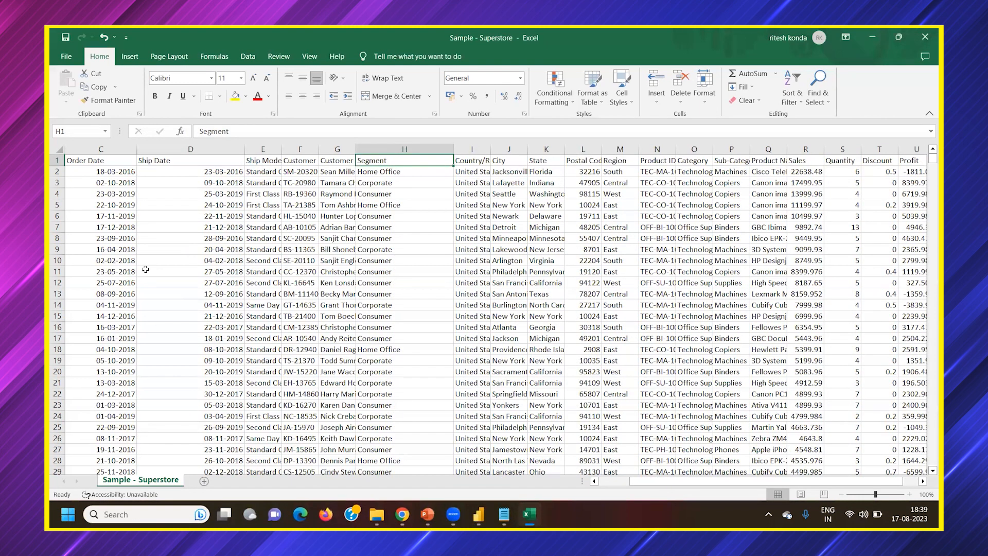
{"action": "left_click", "coordinate": [130, 56]}
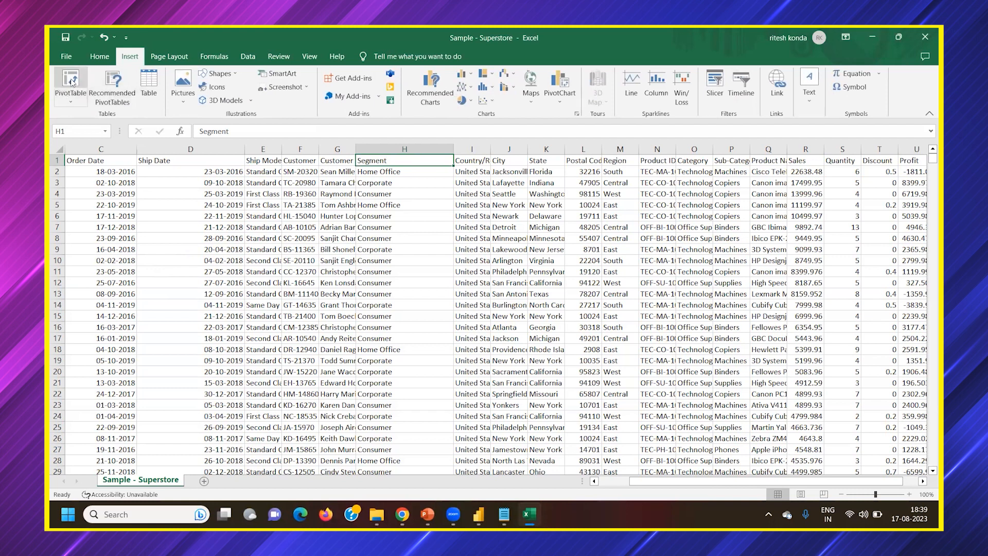
{"action": "left_click", "coordinate": [73, 81]}
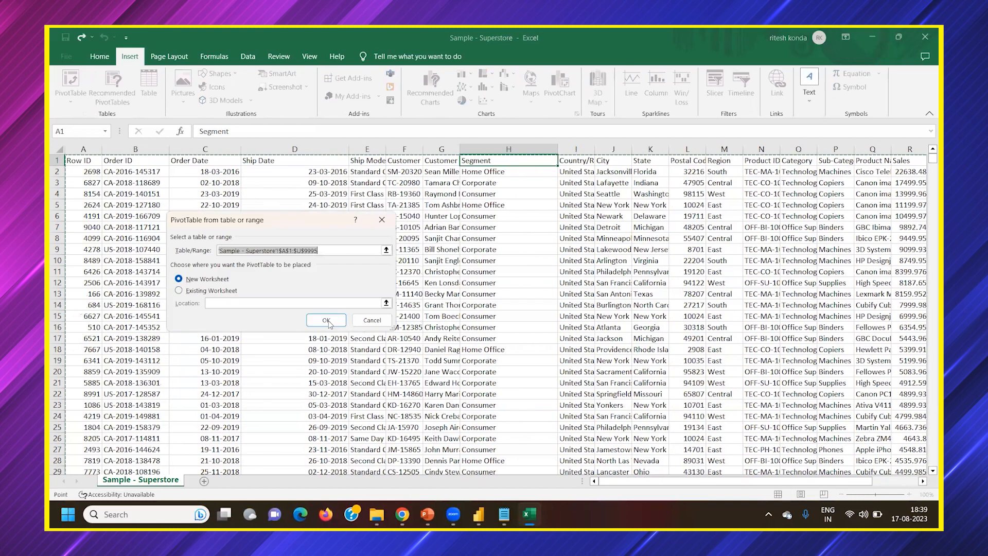
{"action": "left_click", "coordinate": [350, 321]}
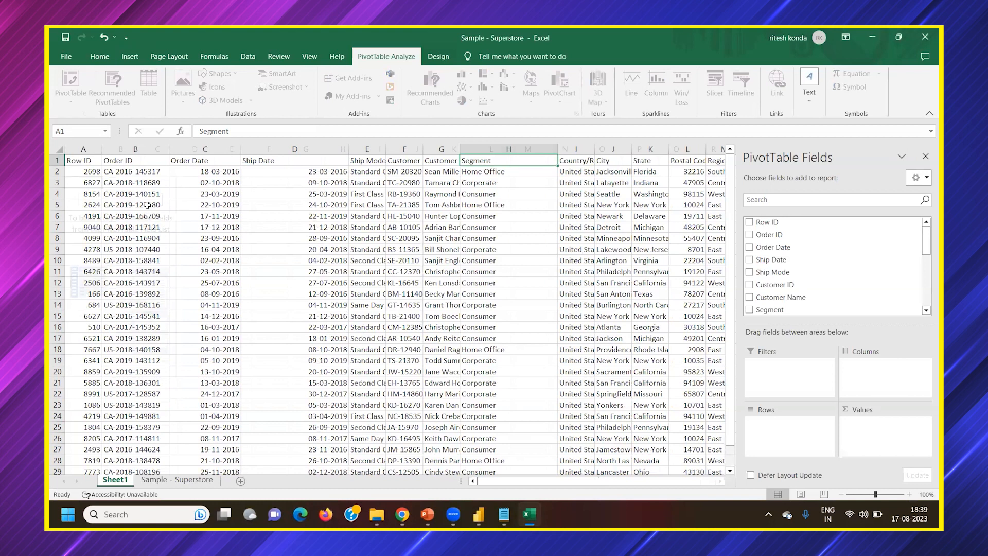
Add the Segment field to the PivotTable's rows
{"action": "scroll", "coordinate": [783, 297], "scroll_direction": "down", "scroll_amount": 4}
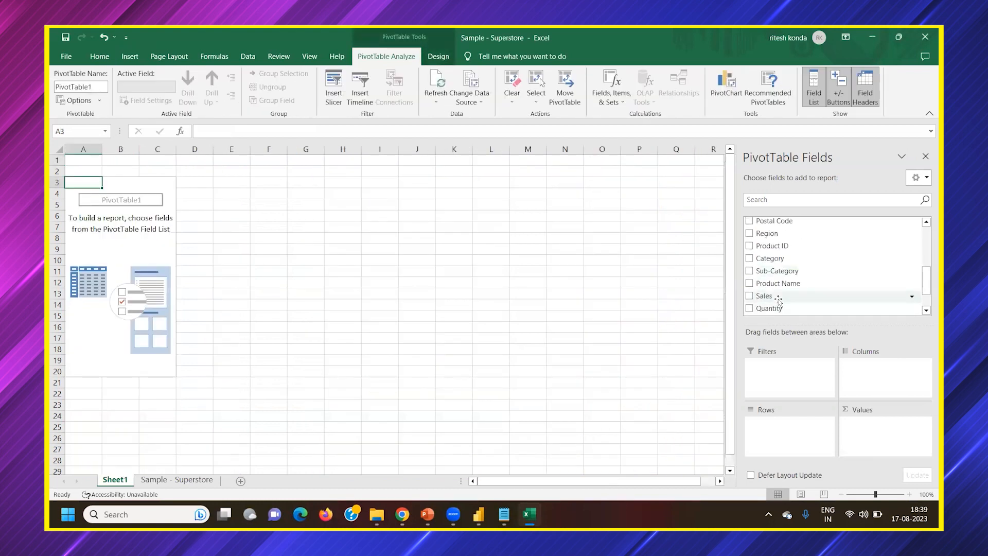
{"action": "scroll", "coordinate": [779, 296], "scroll_direction": "down", "scroll_amount": 3}
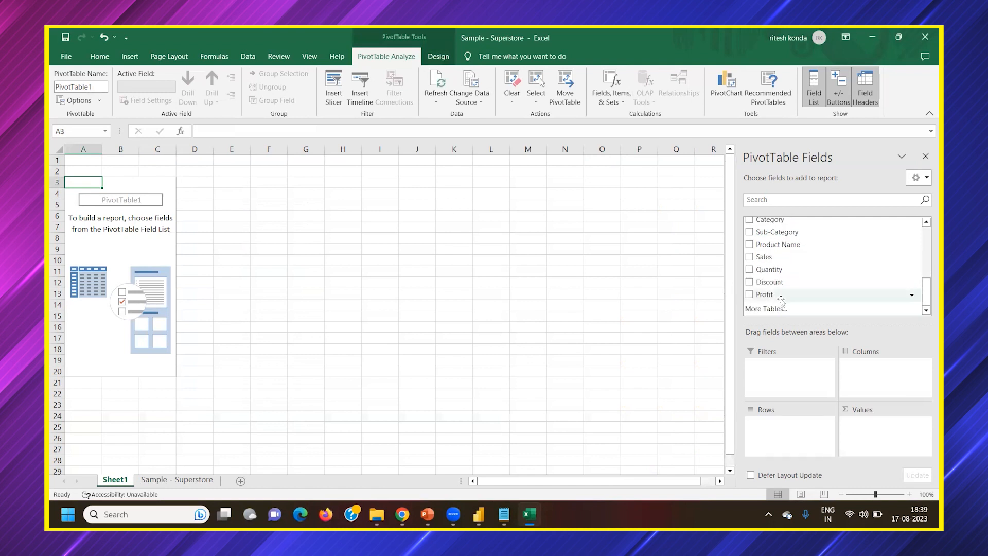
{"action": "scroll", "coordinate": [780, 261], "scroll_direction": "up", "scroll_amount": 1}
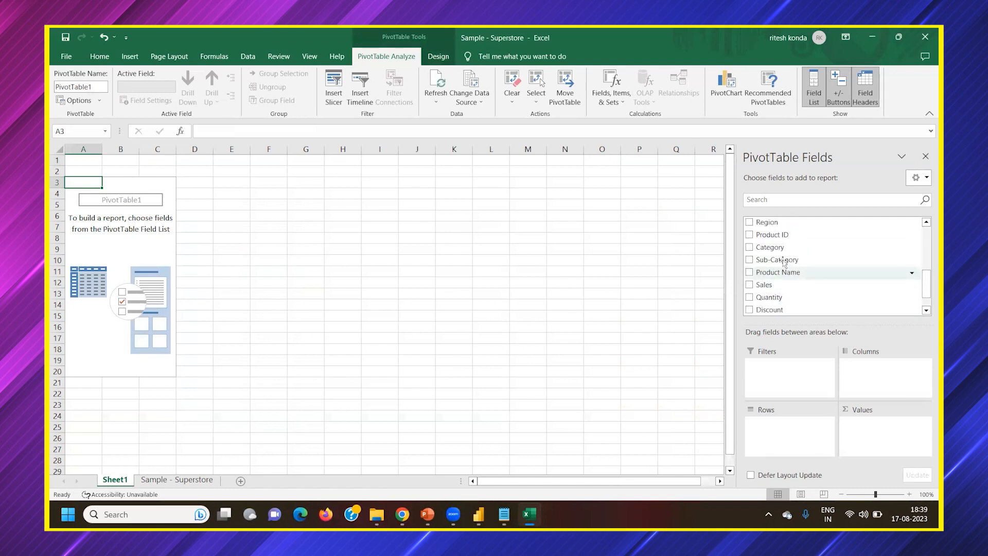
{"action": "scroll", "coordinate": [788, 258], "scroll_direction": "up", "scroll_amount": 3}
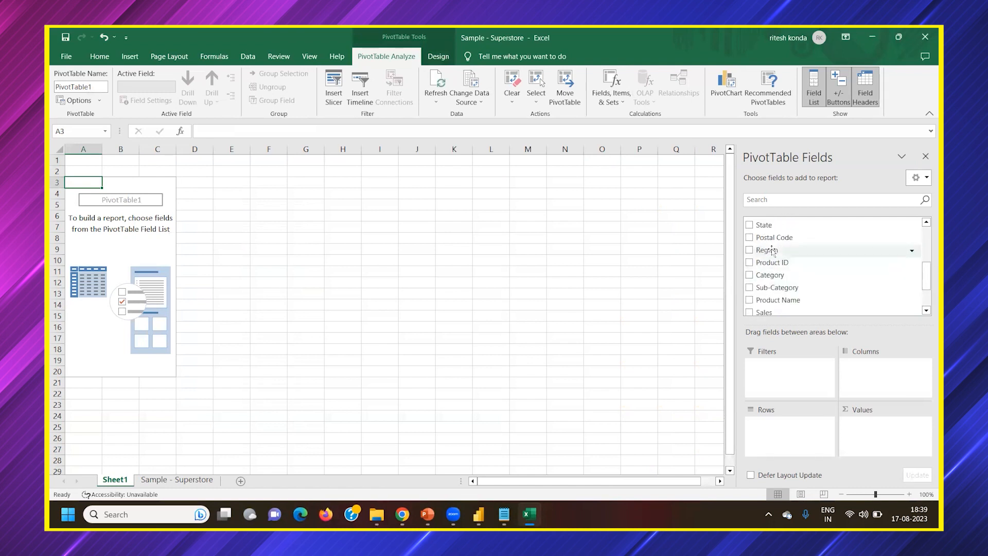
{"action": "left_click_drag", "start_coordinate": [776, 250], "coordinate": [792, 427]}
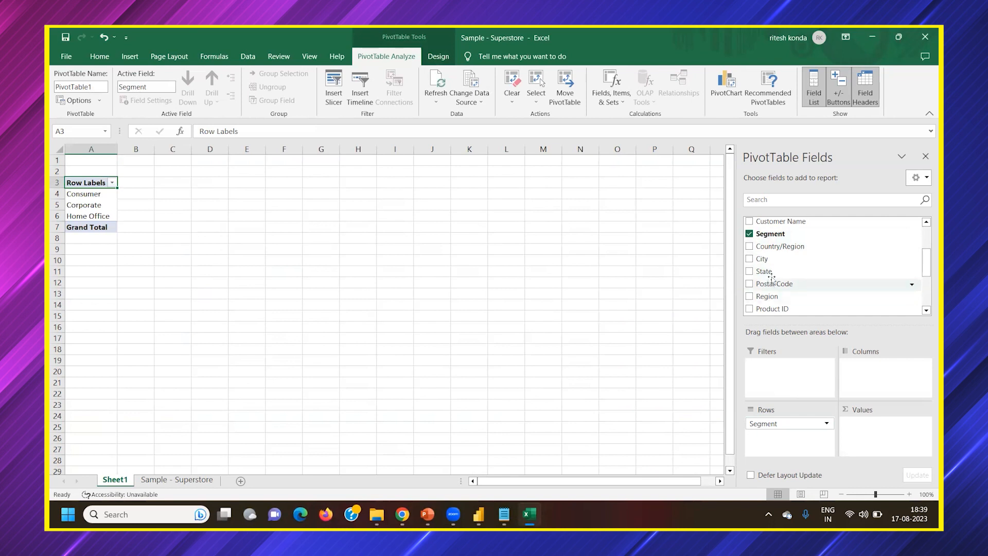
Add Sales to the PivotTable's values as a sum and widen columns A and B
{"action": "scroll", "coordinate": [771, 279], "scroll_direction": "down", "scroll_amount": 3}
{"action": "left_click_drag", "start_coordinate": [793, 281], "coordinate": [867, 436]}
{"action": "left_click_drag", "start_coordinate": [167, 149], "coordinate": [193, 149]}
{"action": "left_click_drag", "start_coordinate": [117, 150], "coordinate": [126, 150]}
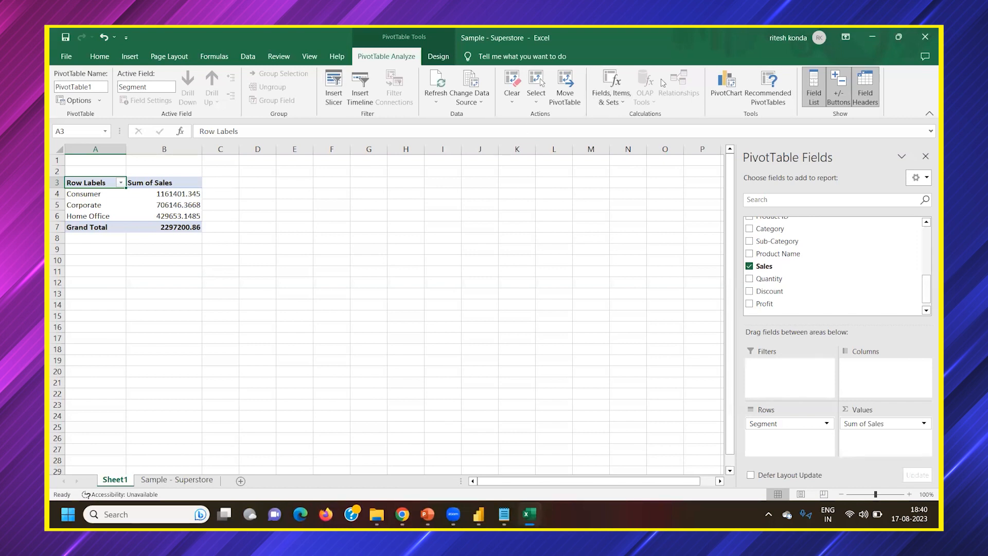
View the clustered column PivotChart preview for the segment sales, and leave without inserting a chart
{"action": "left_click", "coordinate": [726, 85]}
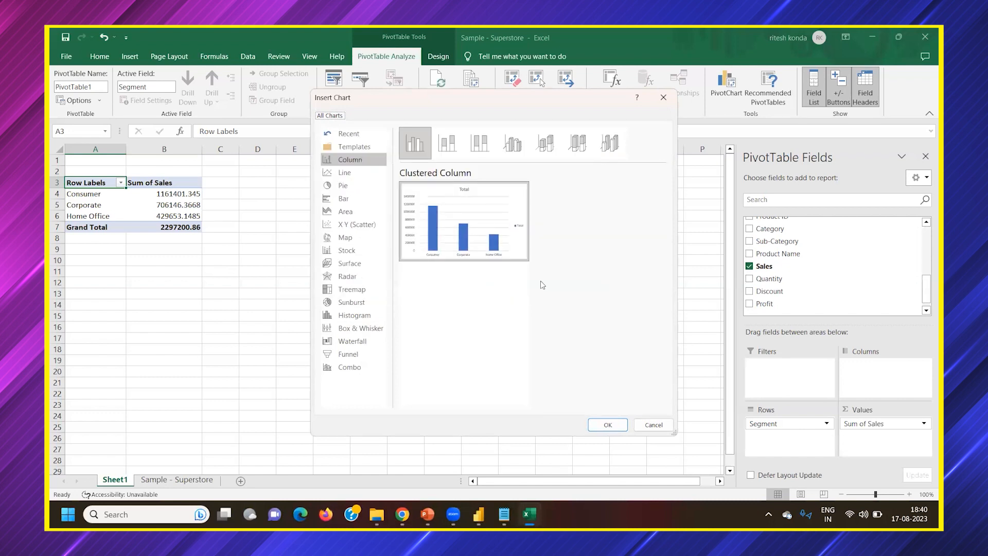
{"action": "left_click", "coordinate": [653, 425]}
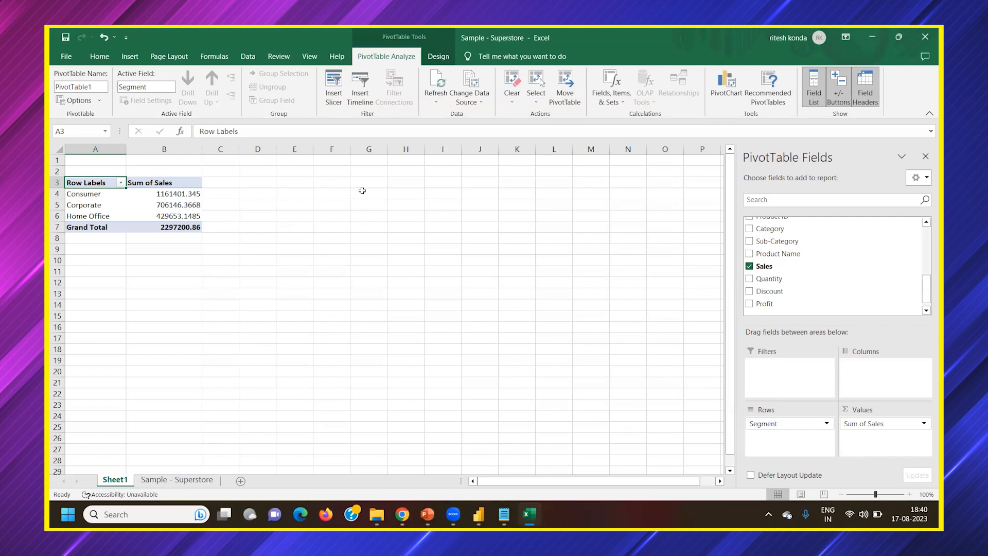
View the Sample - Superstore sheet and the empty Power BI Desktop report page, returning to the PivotTable on Sheet1 each time
{"action": "left_click", "coordinate": [170, 481]}
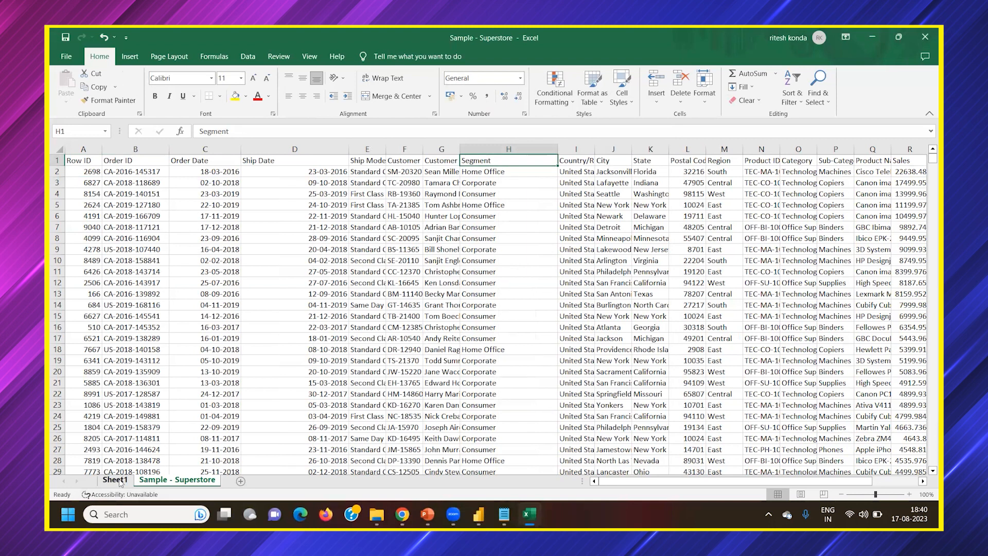
{"action": "left_click", "coordinate": [120, 481]}
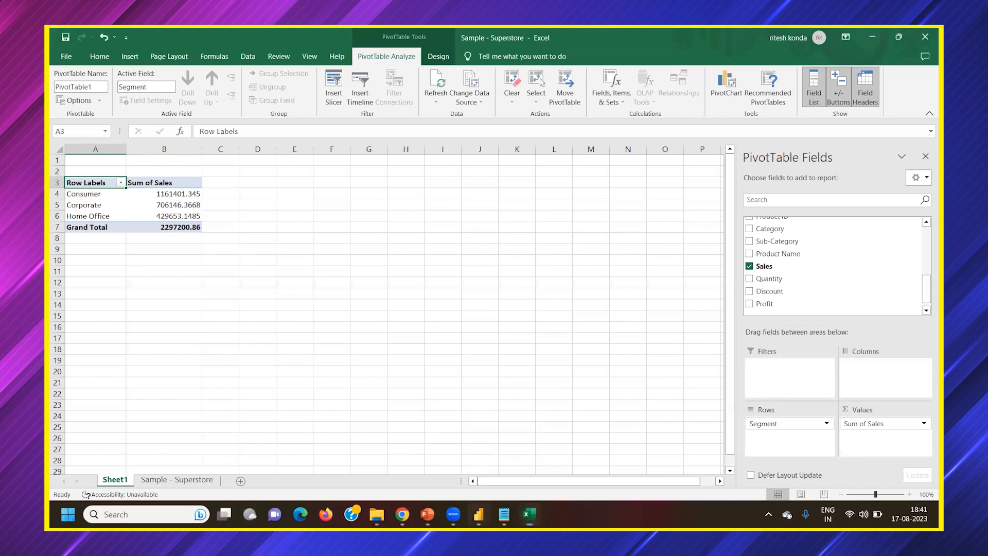
{"action": "left_click", "coordinate": [479, 515]}
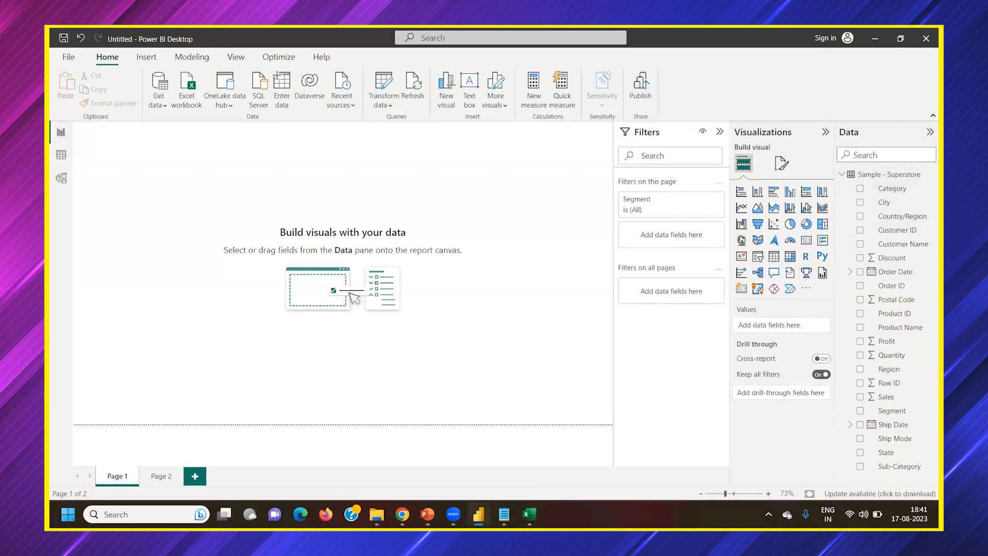
{"action": "left_click", "coordinate": [529, 515]}
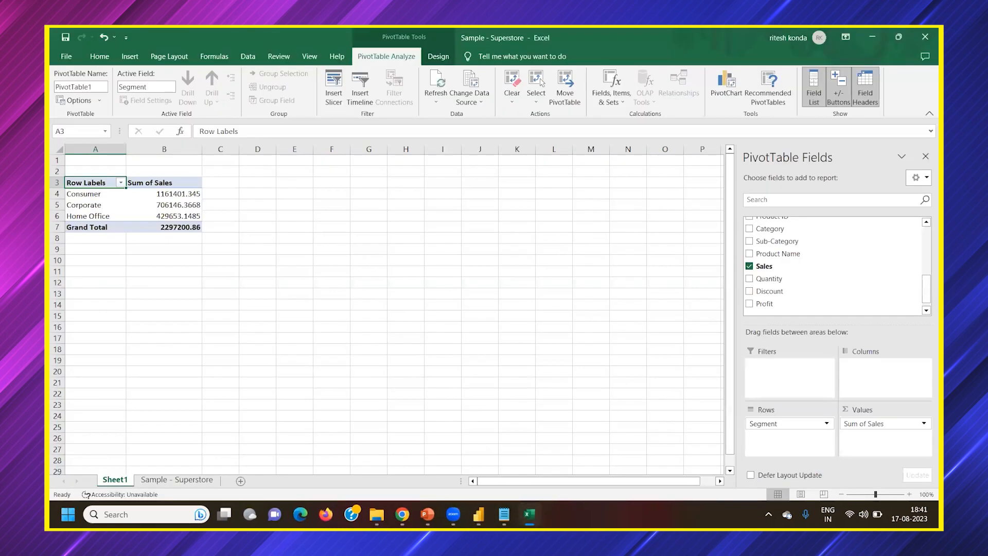
Switch to Power BI Desktop and add a stacked column chart with Sales on the Y-axis and Segment on the X-axis
{"action": "left_click", "coordinate": [530, 514]}
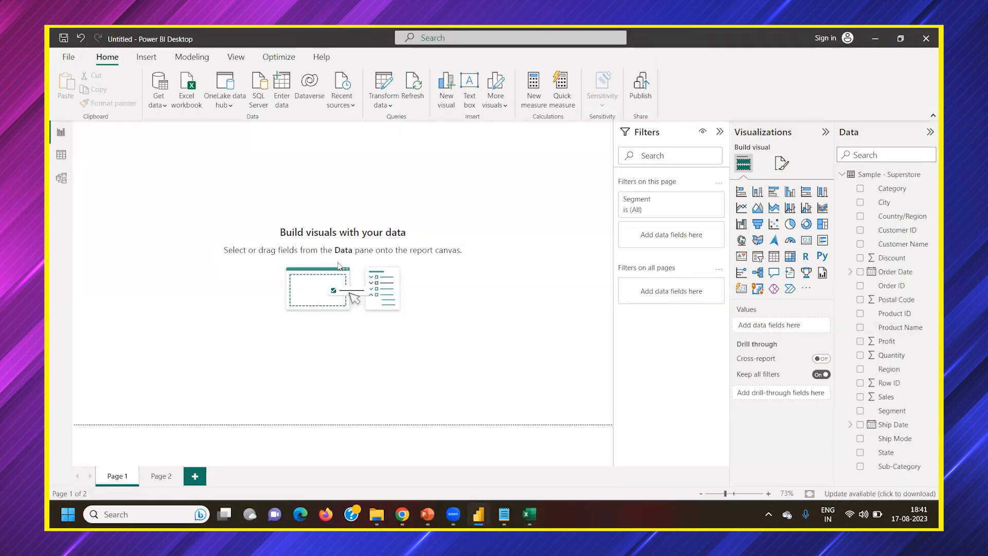
{"action": "left_click", "coordinate": [757, 192]}
{"action": "left_click_drag", "start_coordinate": [160, 229], "coordinate": [329, 277]}
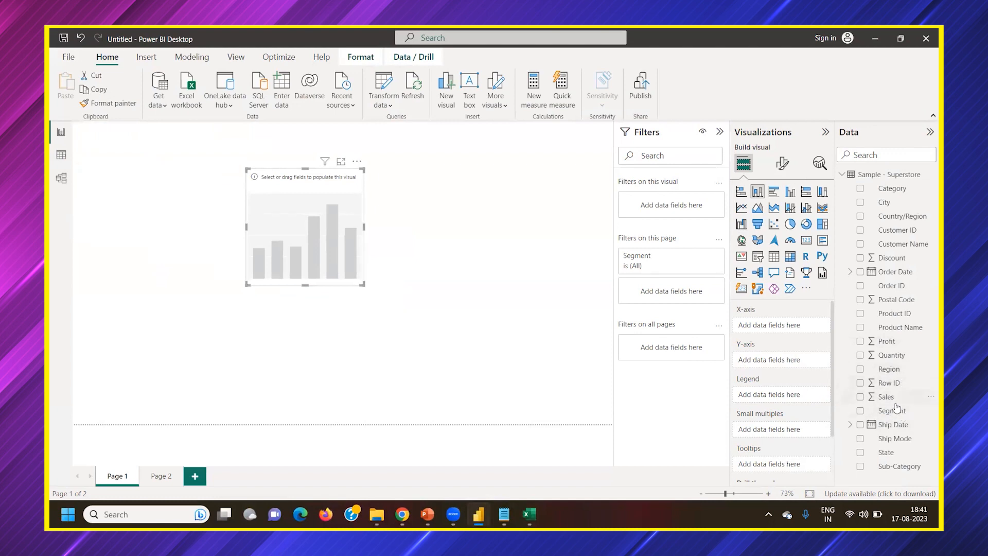
{"action": "left_click_drag", "start_coordinate": [891, 399], "coordinate": [782, 362]}
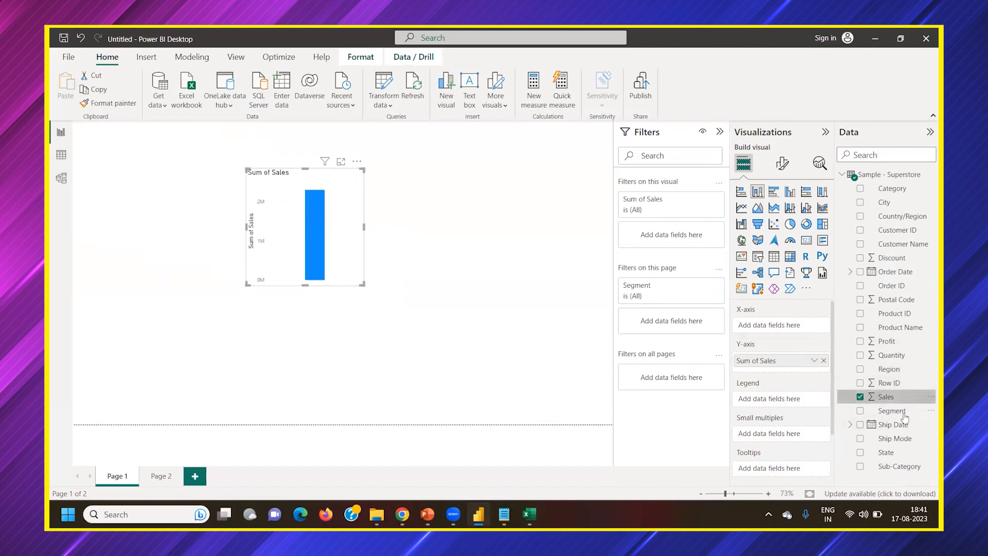
{"action": "left_click_drag", "start_coordinate": [897, 417], "coordinate": [774, 327]}
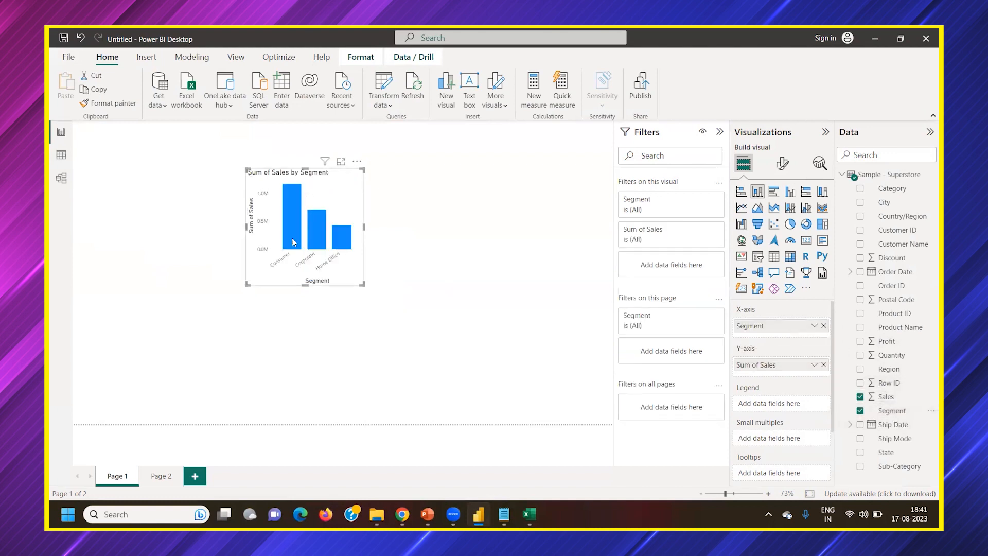
Enlarge the Sum of Sales by Segment chart in width and height so it fills much of the report page
{"action": "left_click_drag", "start_coordinate": [366, 227], "coordinate": [471, 226]}
{"action": "left_click_drag", "start_coordinate": [360, 284], "coordinate": [360, 364]}
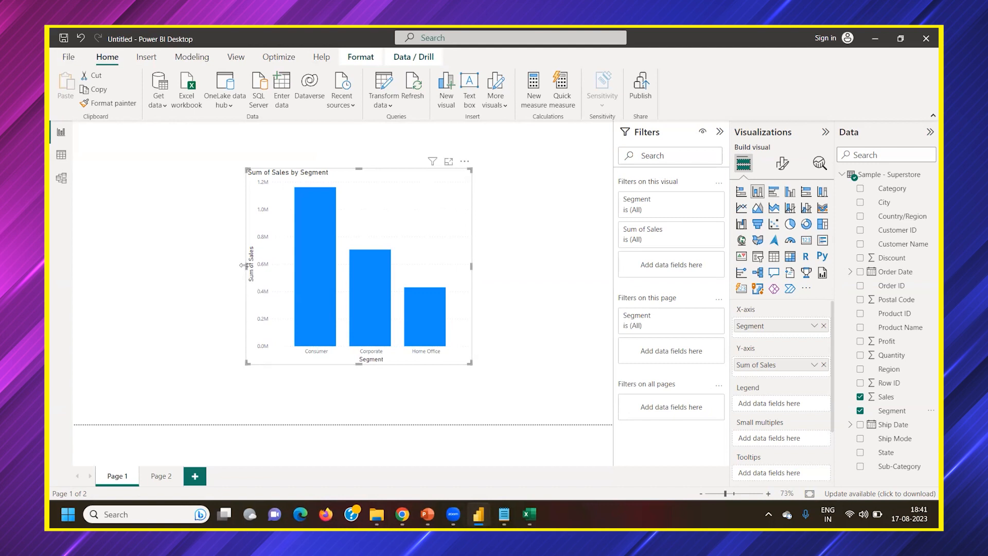
{"action": "left_click_drag", "start_coordinate": [246, 267], "coordinate": [177, 273]}
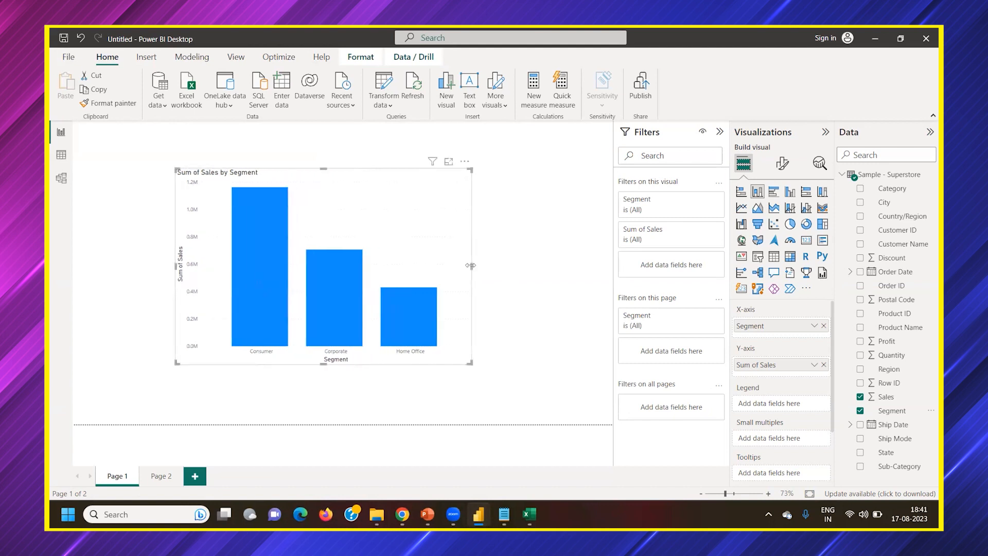
{"action": "left_click_drag", "start_coordinate": [471, 269], "coordinate": [523, 287]}
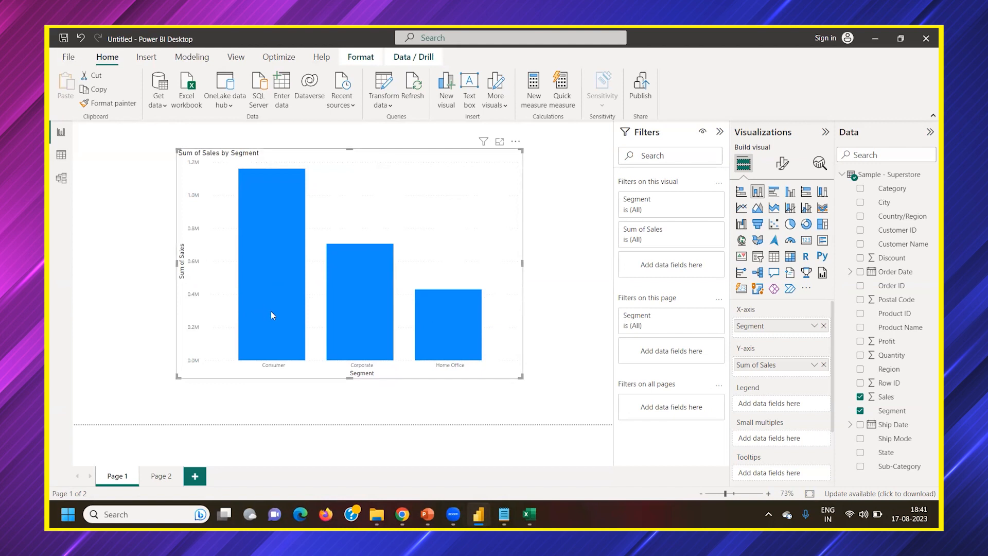
Examine the column chart's field wells from X-axis to drill-through, and open its visual formatting settings
{"action": "mouse_move", "coordinate": [530, 515]}
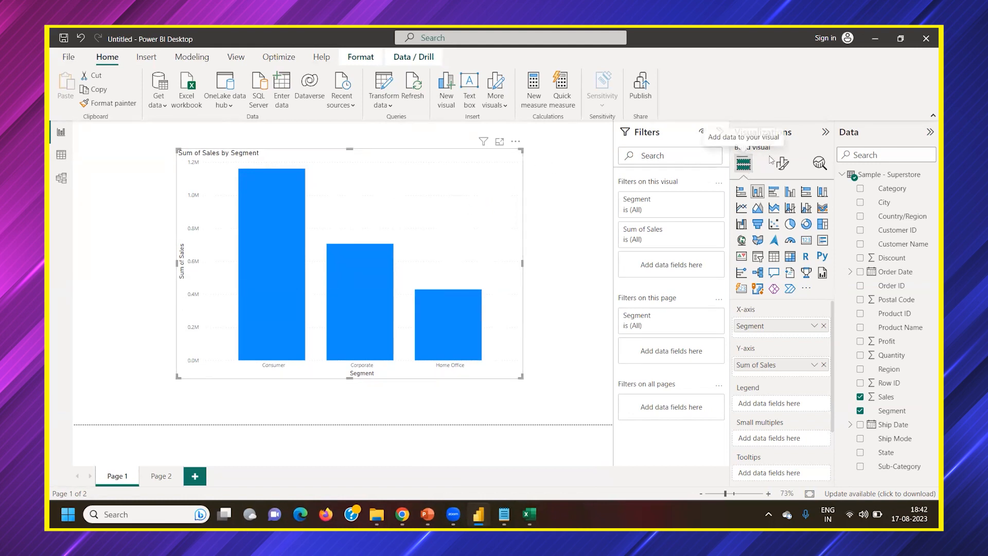
{"action": "scroll", "coordinate": [781, 418], "scroll_direction": "down", "scroll_amount": 3}
{"action": "scroll", "coordinate": [781, 417], "scroll_direction": "up", "scroll_amount": 3}
{"action": "scroll", "coordinate": [773, 423], "scroll_direction": "down", "scroll_amount": 3}
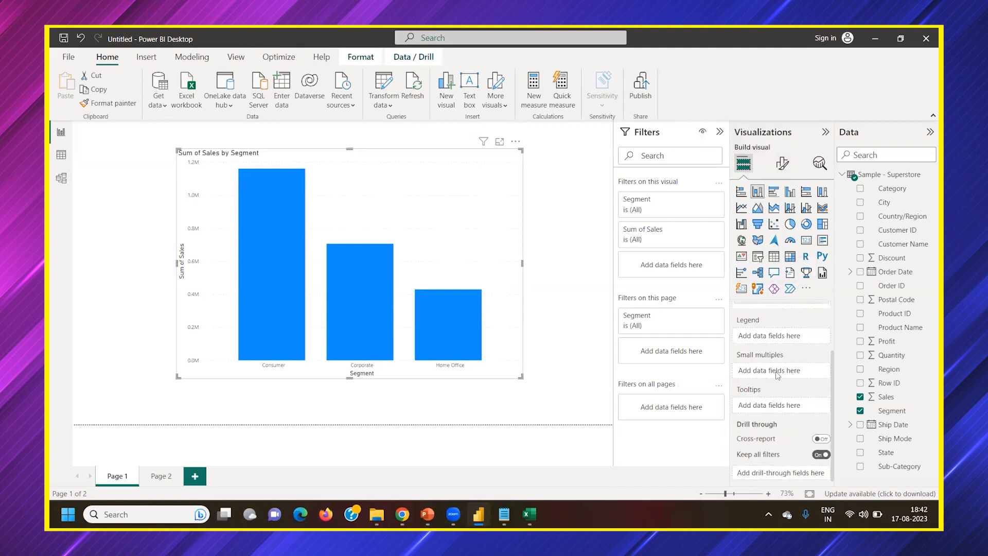
{"action": "scroll", "coordinate": [772, 379], "scroll_direction": "up", "scroll_amount": 2}
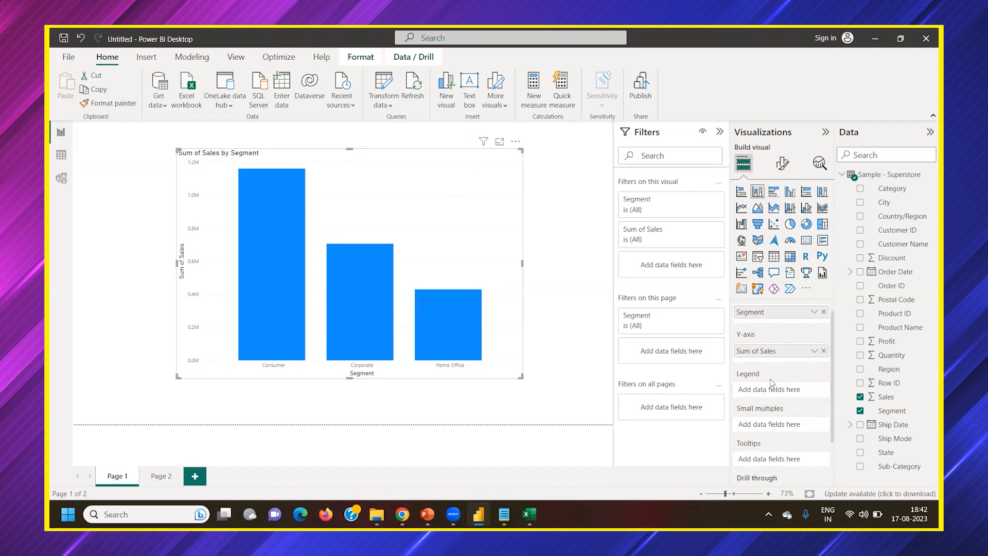
{"action": "scroll", "coordinate": [760, 360], "scroll_direction": "down", "scroll_amount": 2}
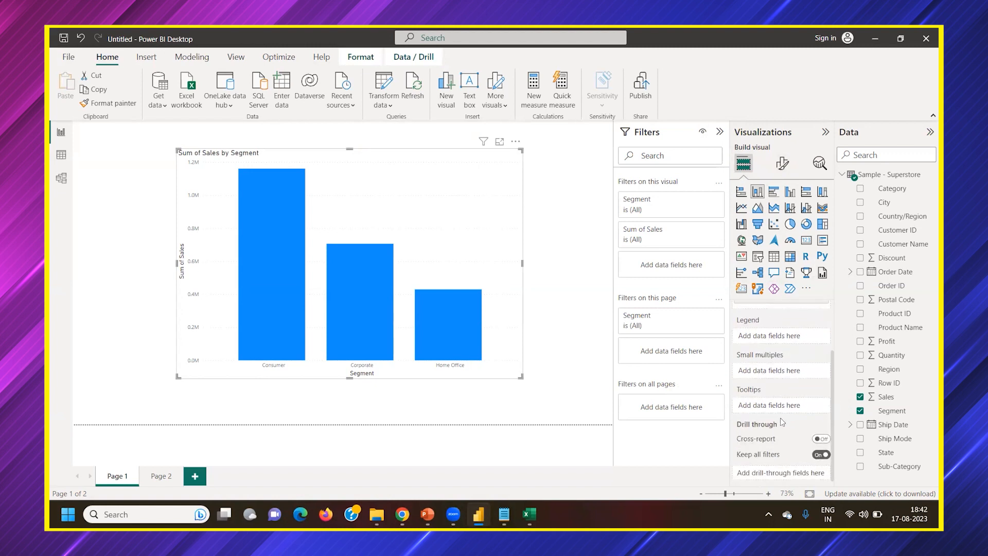
{"action": "scroll", "coordinate": [786, 412], "scroll_direction": "up", "scroll_amount": 2}
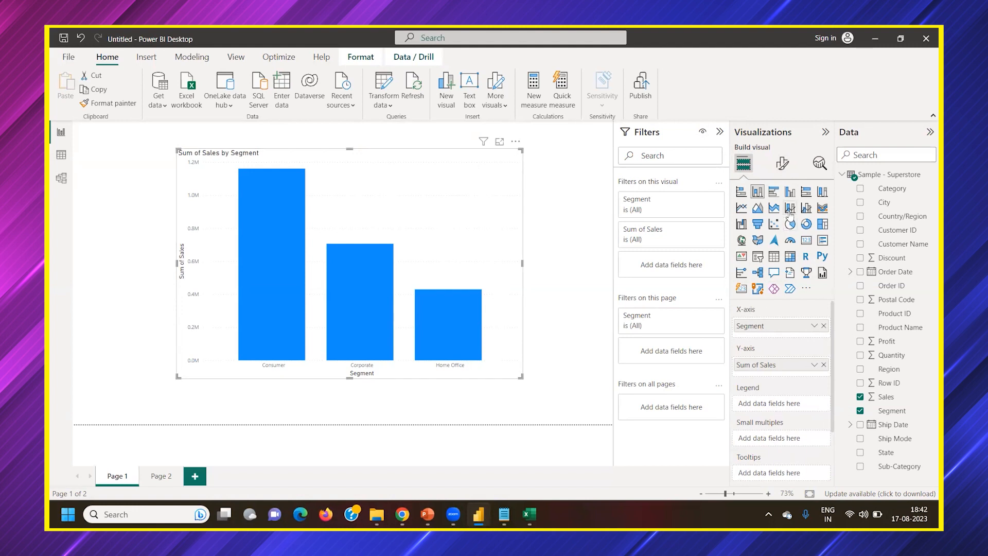
{"action": "left_click", "coordinate": [784, 165]}
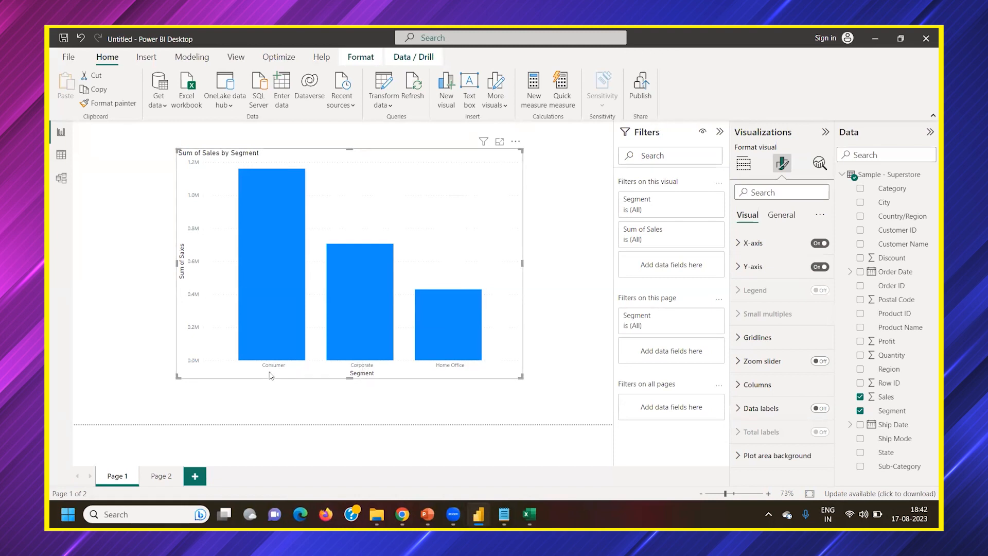
Collapse the Filters pane and slightly reduce the chart's width and height, keeping the Visualizations pane open
{"action": "left_click", "coordinate": [720, 132]}
{"action": "left_click", "coordinate": [826, 133]}
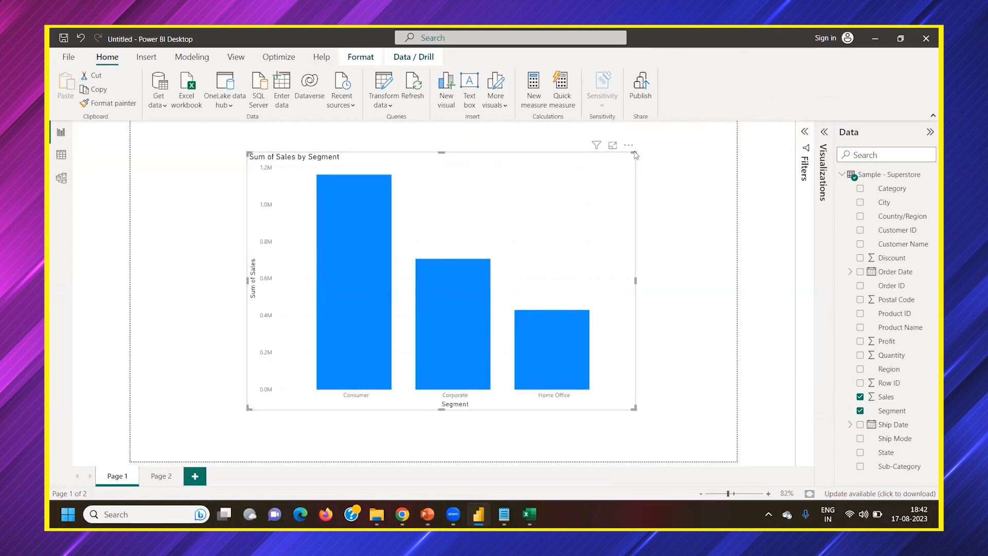
{"action": "left_click_drag", "start_coordinate": [461, 262], "coordinate": [596, 159]}
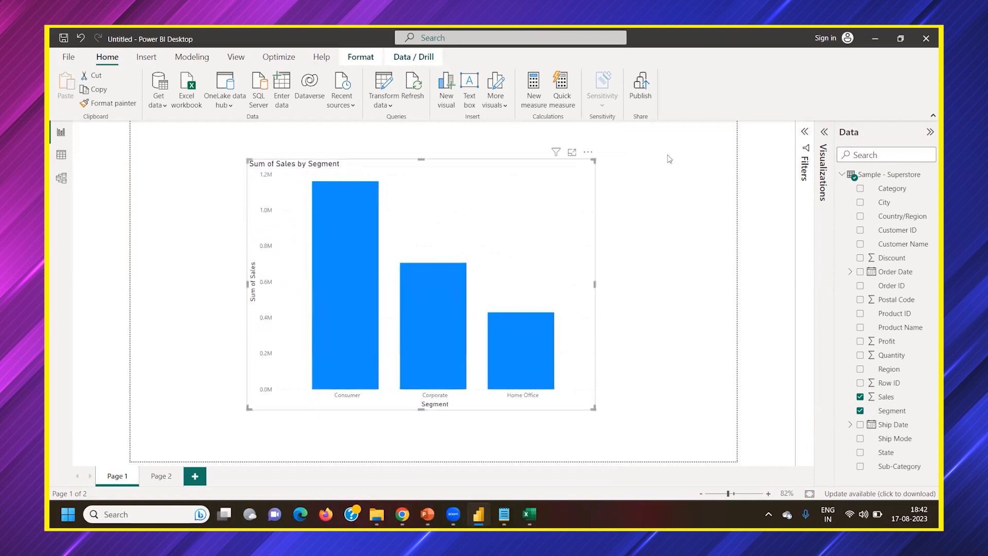
{"action": "left_click", "coordinate": [825, 139]}
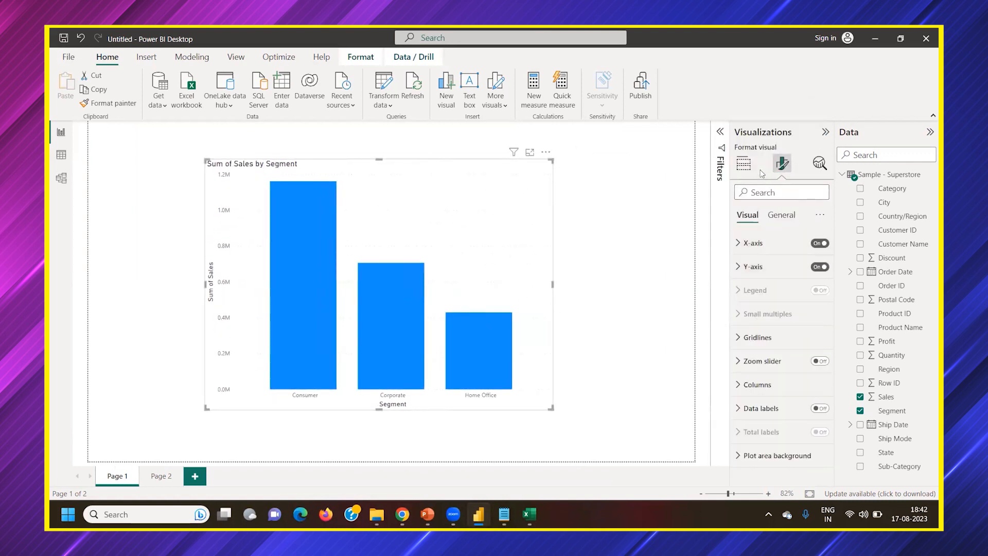
Look over the chart's build and X-axis formatting options, and reselect the chart with its format settings open
{"action": "left_click", "coordinate": [744, 164]}
{"action": "left_click", "coordinate": [782, 163]}
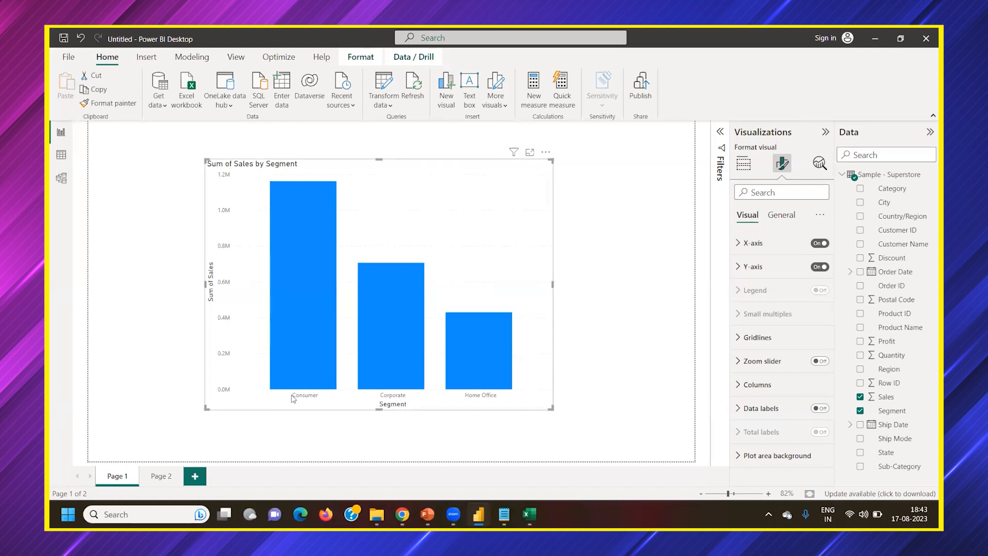
{"action": "left_click", "coordinate": [773, 251]}
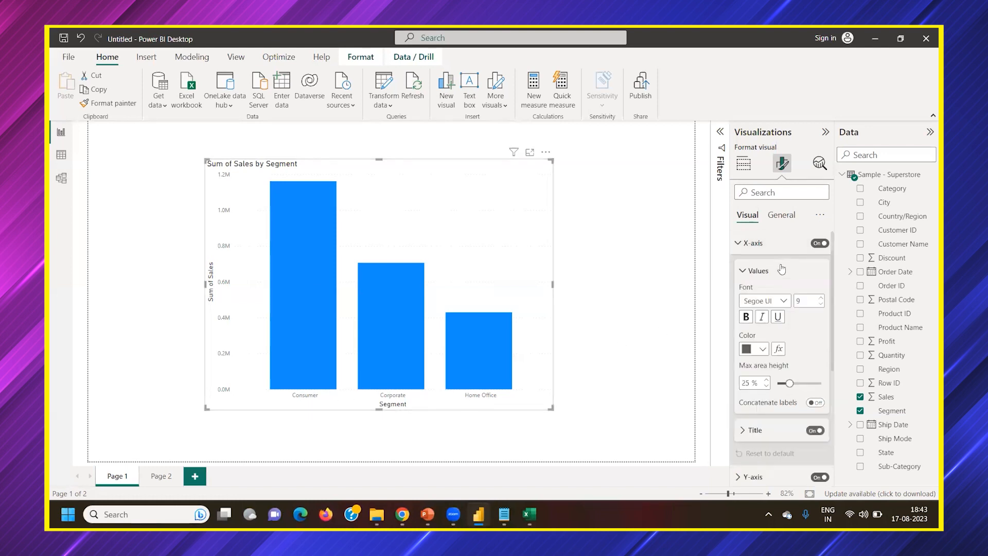
{"action": "scroll", "coordinate": [781, 270], "scroll_direction": "down", "scroll_amount": 2}
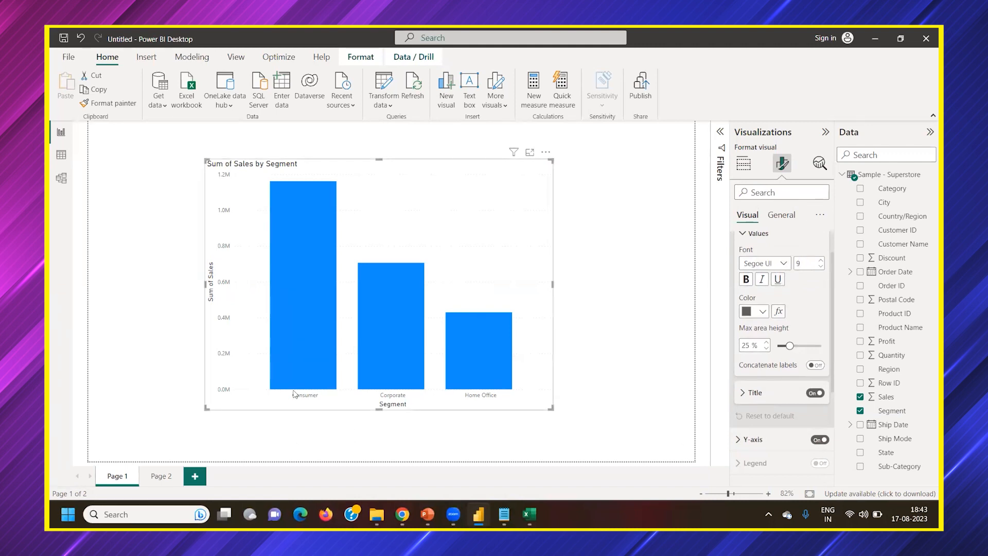
{"action": "left_click", "coordinate": [393, 436]}
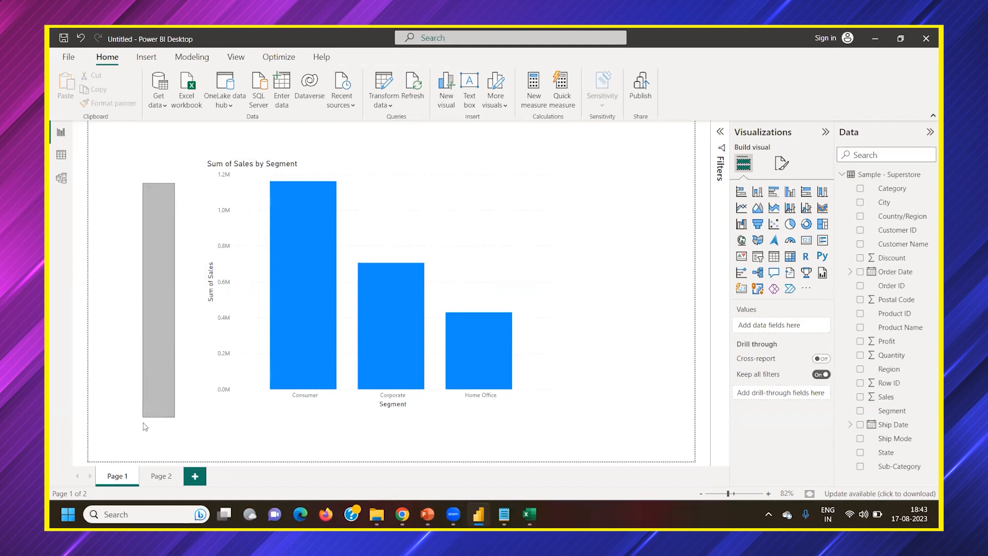
{"action": "left_click", "coordinate": [482, 251]}
{"action": "left_click", "coordinate": [782, 163]}
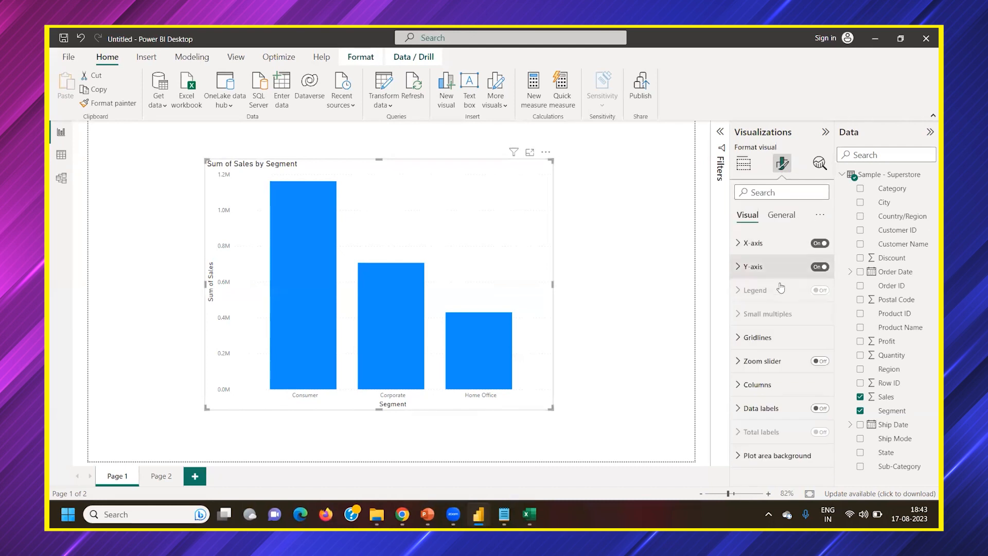
Set the X-axis labels' font size to 13 and make them bold
{"action": "left_click", "coordinate": [753, 238]}
{"action": "left_click", "coordinate": [821, 298]}
{"action": "left_click", "coordinate": [821, 298]}
{"action": "left_click", "coordinate": [821, 298]}
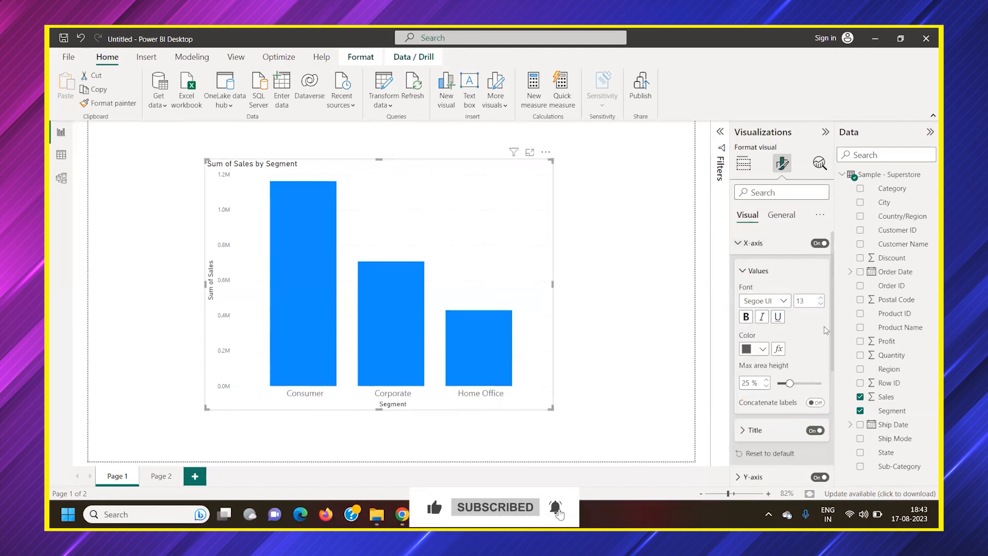
{"action": "left_click", "coordinate": [746, 317]}
Set the X-axis title's font to Segoe UI and its color to golden yellow
{"action": "scroll", "coordinate": [767, 368], "scroll_direction": "down", "scroll_amount": 3}
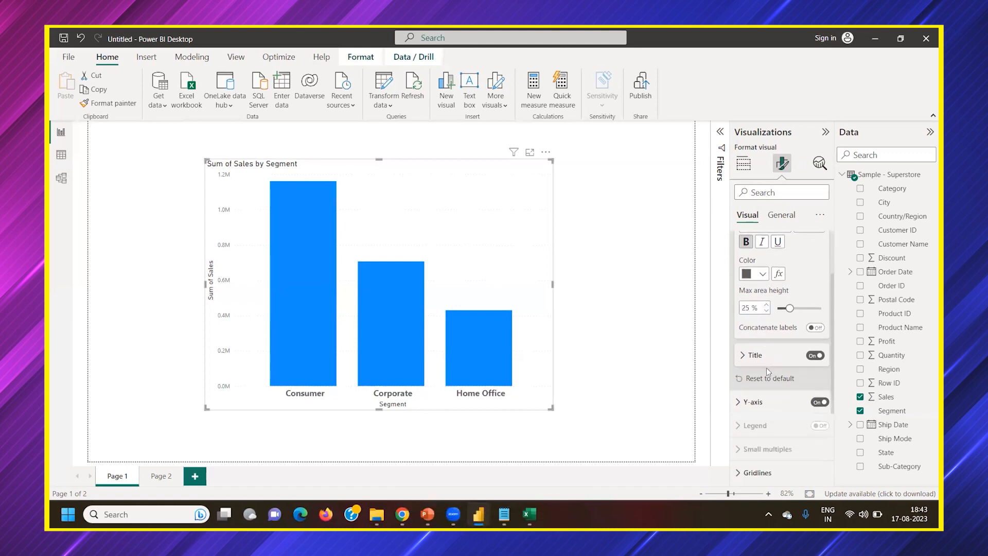
{"action": "scroll", "coordinate": [782, 332], "scroll_direction": "down", "scroll_amount": 3}
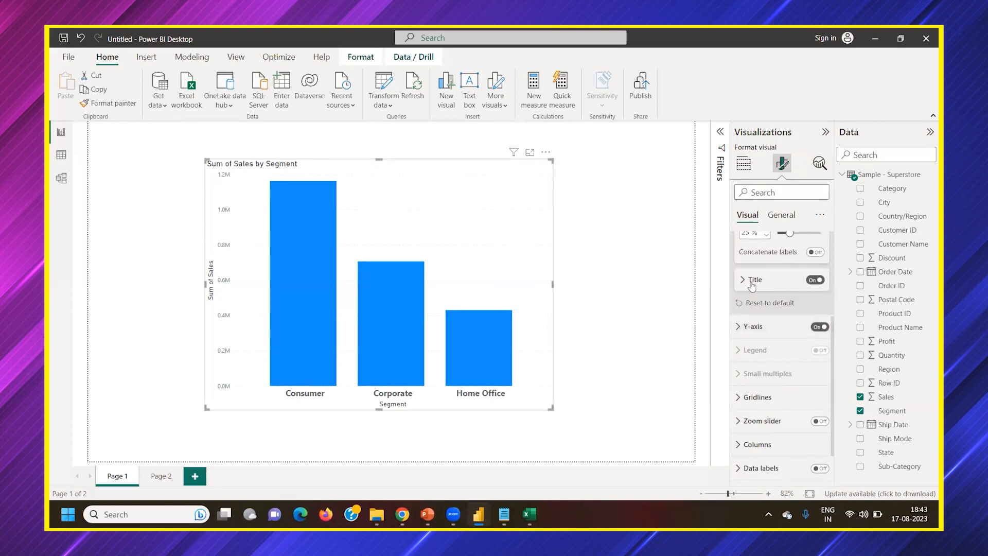
{"action": "left_click", "coordinate": [752, 281]}
{"action": "scroll", "coordinate": [773, 312], "scroll_direction": "down", "scroll_amount": 1}
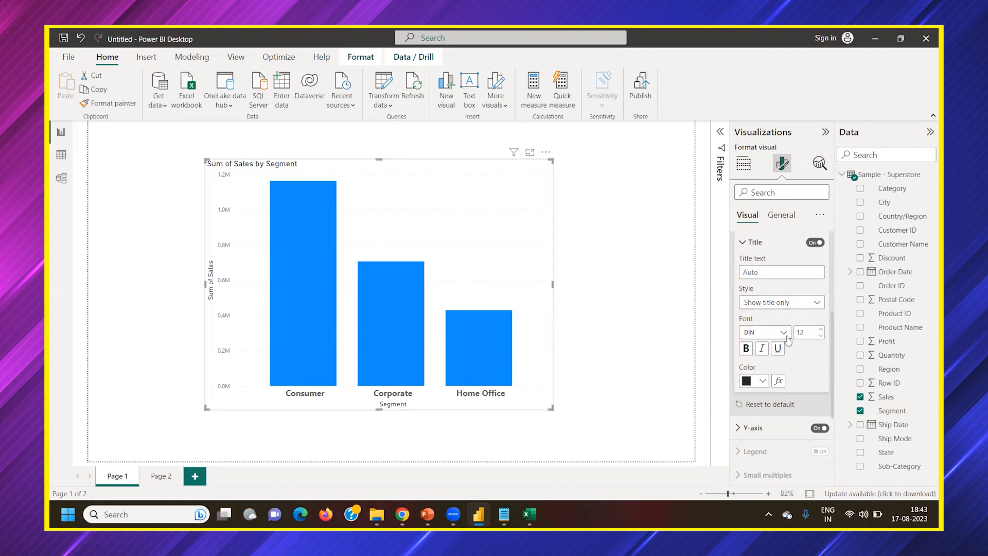
{"action": "scroll", "coordinate": [787, 333], "scroll_direction": "up", "scroll_amount": 3}
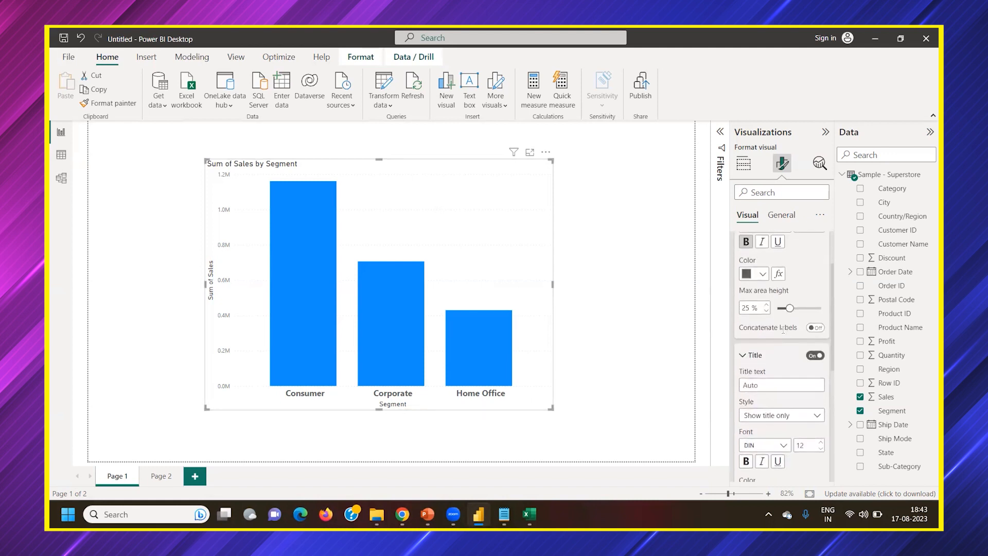
{"action": "scroll", "coordinate": [759, 281], "scroll_direction": "down", "scroll_amount": 2}
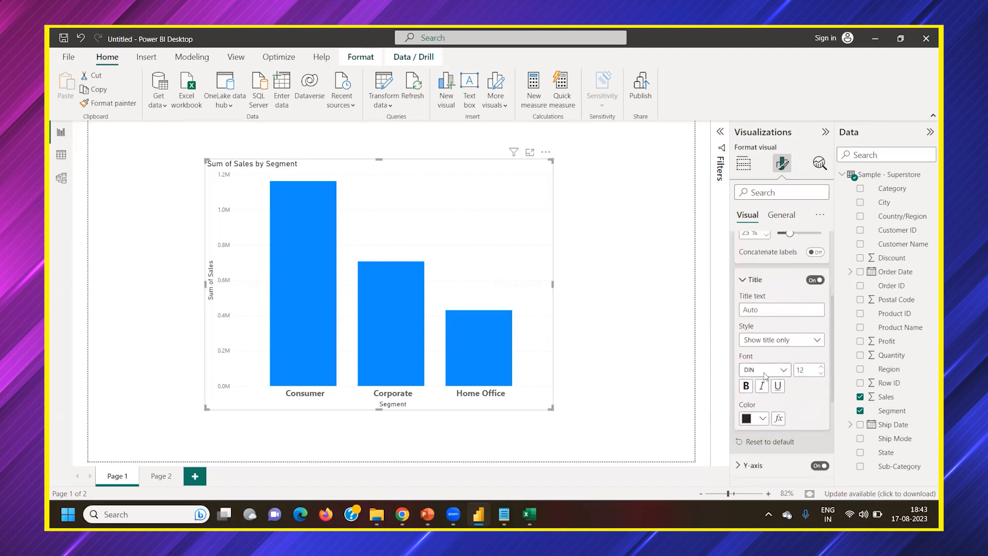
{"action": "scroll", "coordinate": [765, 376], "scroll_direction": "up", "scroll_amount": 3}
{"action": "scroll", "coordinate": [765, 314], "scroll_direction": "down", "scroll_amount": 5}
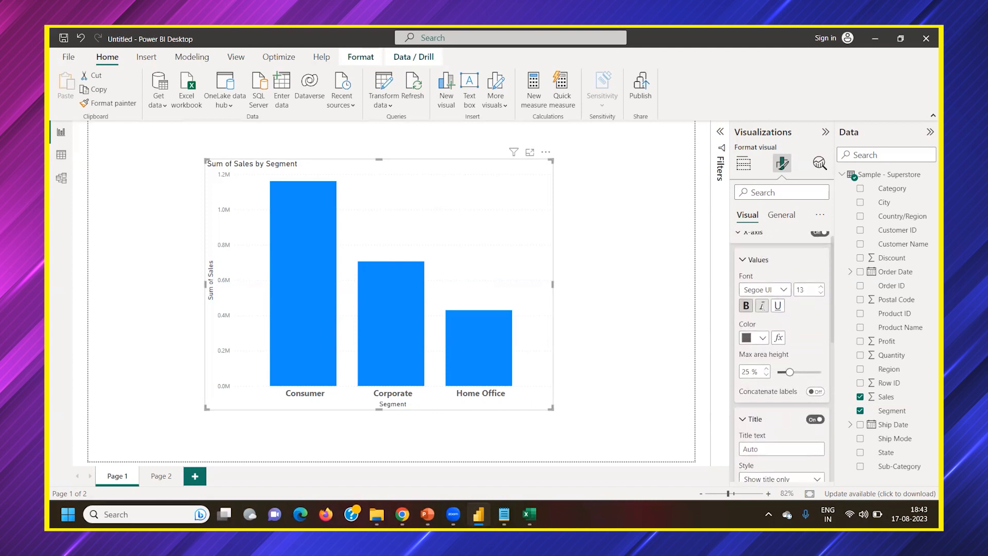
{"action": "scroll", "coordinate": [772, 334], "scroll_direction": "up", "scroll_amount": 3}
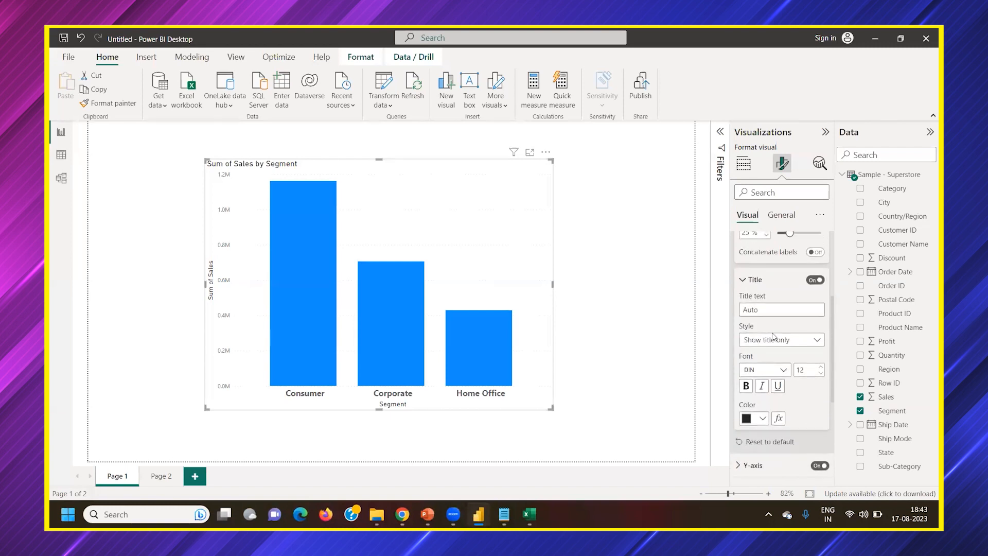
{"action": "left_click", "coordinate": [765, 373]}
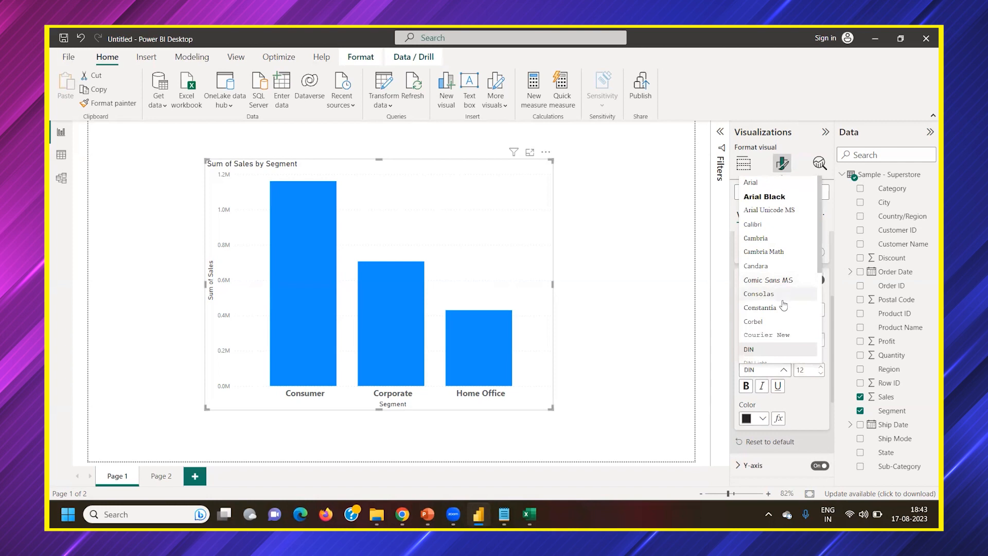
{"action": "scroll", "coordinate": [783, 303], "scroll_direction": "down", "scroll_amount": 3}
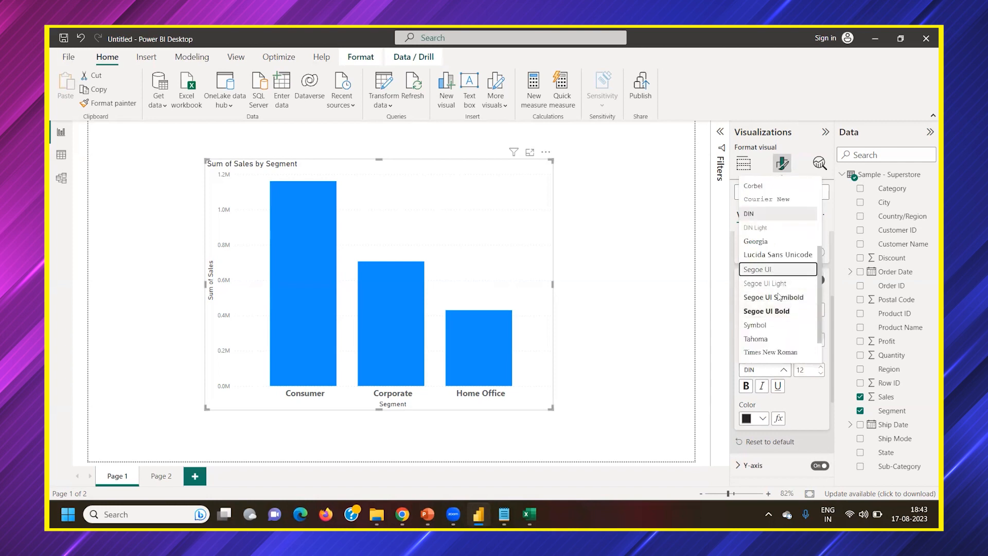
{"action": "left_click", "coordinate": [769, 269]}
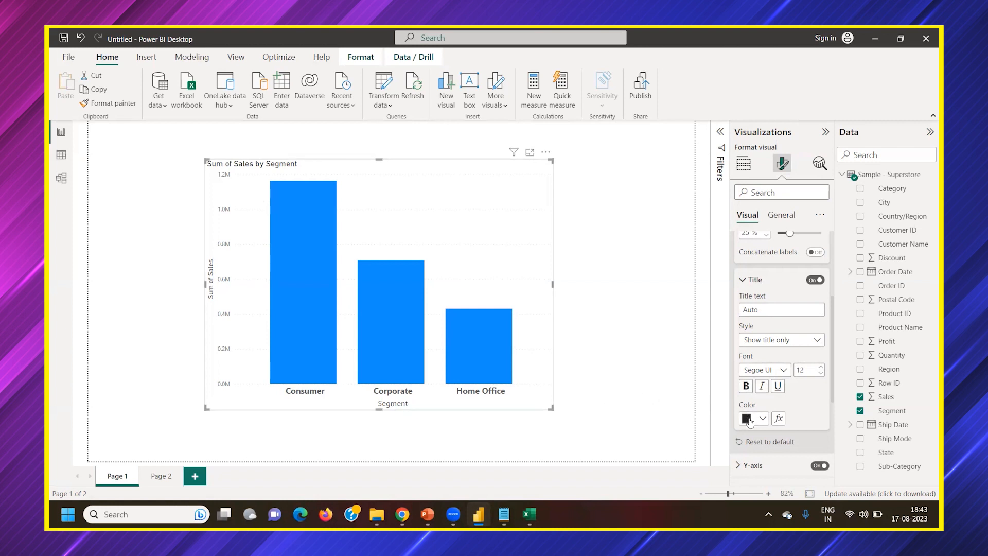
{"action": "left_click", "coordinate": [747, 419]}
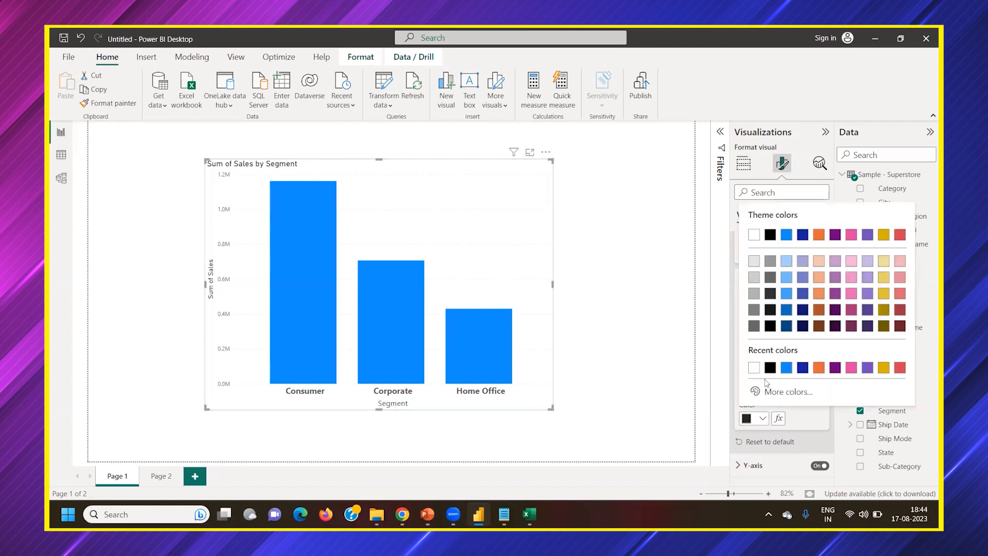
{"action": "left_click", "coordinate": [884, 368]}
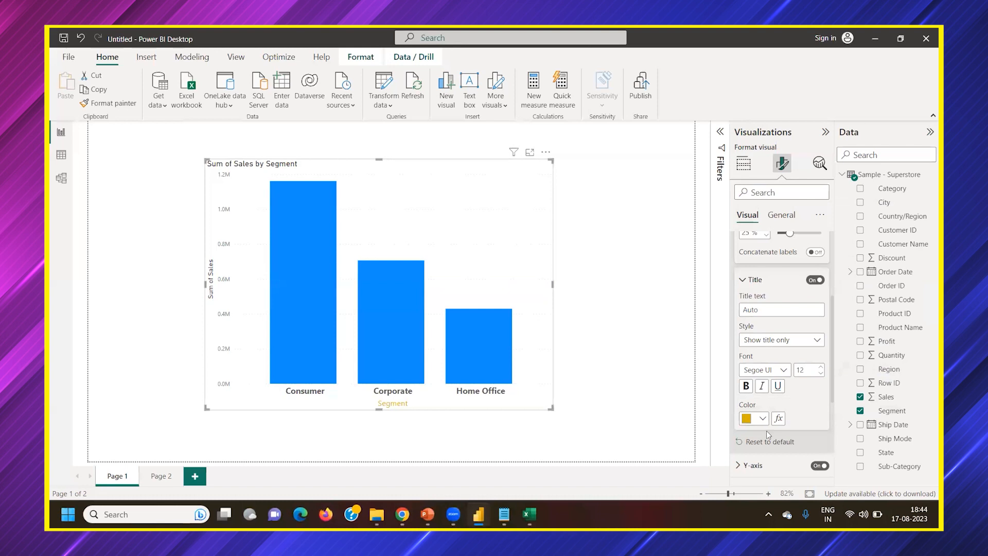
Collapse the X-axis title settings and return to the X-axis values settings
{"action": "scroll", "coordinate": [766, 412], "scroll_direction": "up", "scroll_amount": 3}
{"action": "left_click", "coordinate": [755, 392]}
{"action": "left_click", "coordinate": [755, 394]}
{"action": "scroll", "coordinate": [756, 395], "scroll_direction": "down", "scroll_amount": 3}
{"action": "left_click", "coordinate": [754, 281]}
{"action": "scroll", "coordinate": [743, 267], "scroll_direction": "up", "scroll_amount": 3}
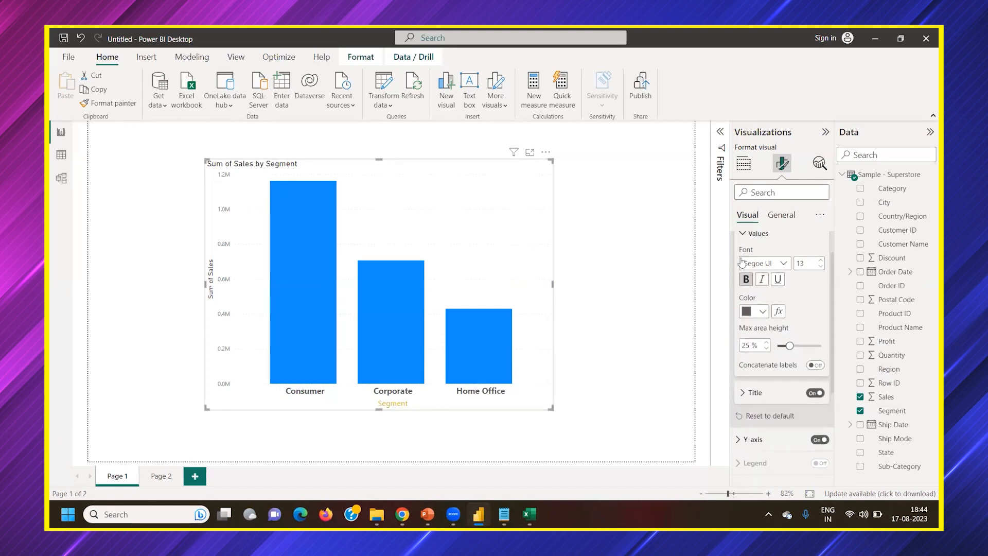
Set the Y-axis range to a minimum of 1 and a maximum of 10
{"action": "left_click", "coordinate": [747, 233]}
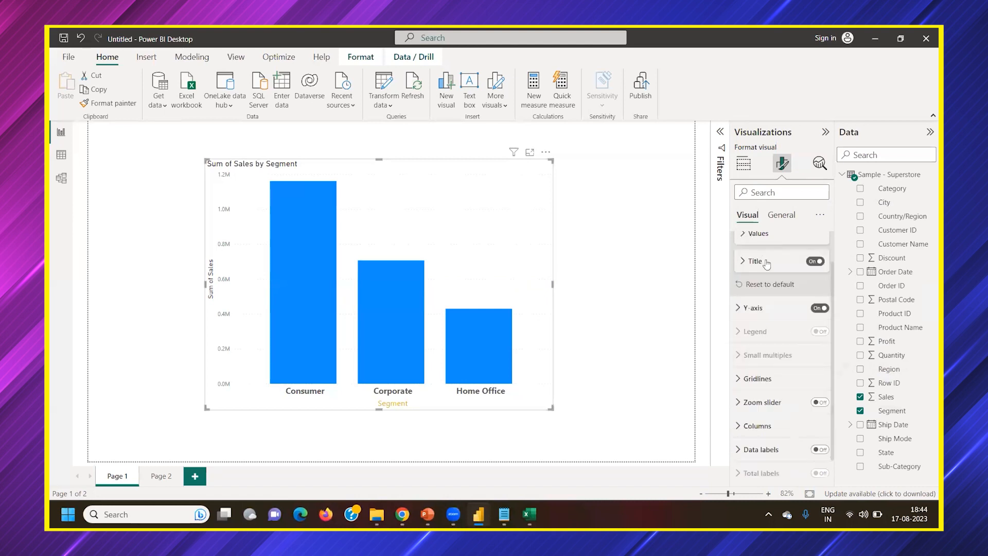
{"action": "left_click", "coordinate": [763, 319]}
{"action": "scroll", "coordinate": [772, 319], "scroll_direction": "down", "scroll_amount": 3}
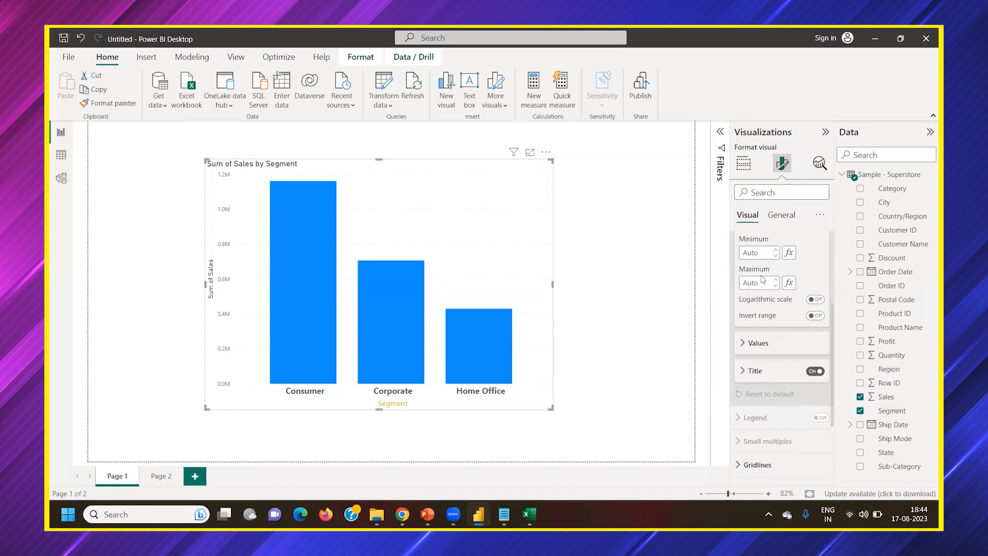
{"action": "scroll", "coordinate": [763, 279], "scroll_direction": "up", "scroll_amount": 2}
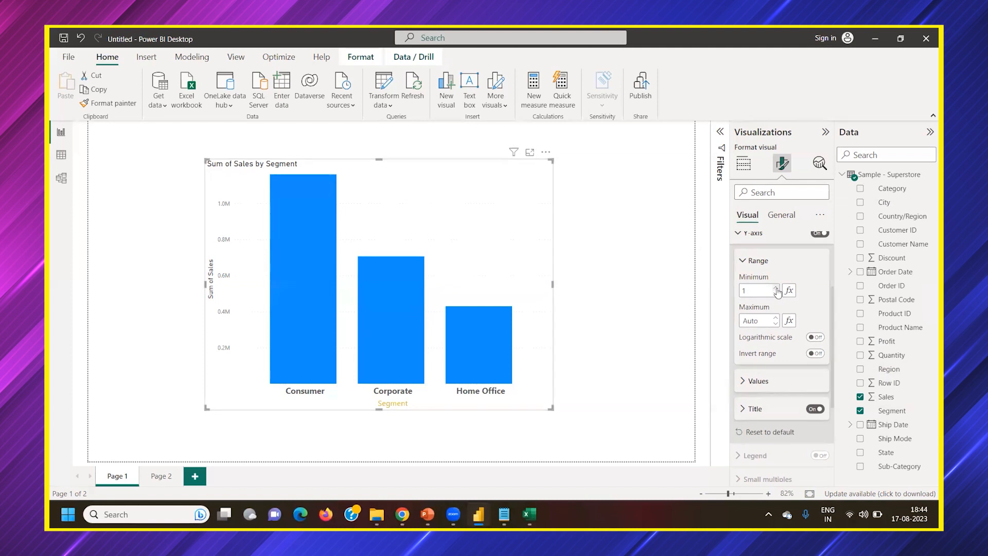
{"action": "left_click", "coordinate": [775, 294]}
{"action": "left_click", "coordinate": [776, 321]}
{"action": "left_click", "coordinate": [776, 318]}
{"action": "left_click", "coordinate": [775, 318]}
{"action": "left_click", "coordinate": [775, 319]}
{"action": "type", "text": "10"}
Widen the column chart by extending its left edge outward
{"action": "left_click_drag", "start_coordinate": [206, 285], "coordinate": [159, 286]}
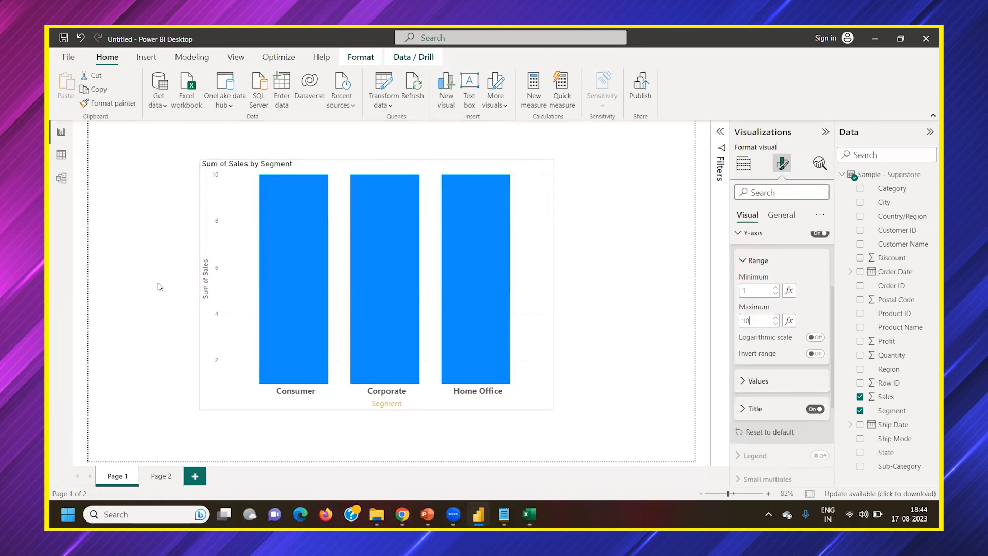
Lower both the Y-axis range minimum and maximum to 0 and deselect the chart
{"action": "left_click", "coordinate": [775, 293]}
{"action": "left_click", "coordinate": [776, 323]}
{"action": "left_click", "coordinate": [775, 323]}
{"action": "left_click", "coordinate": [776, 323]}
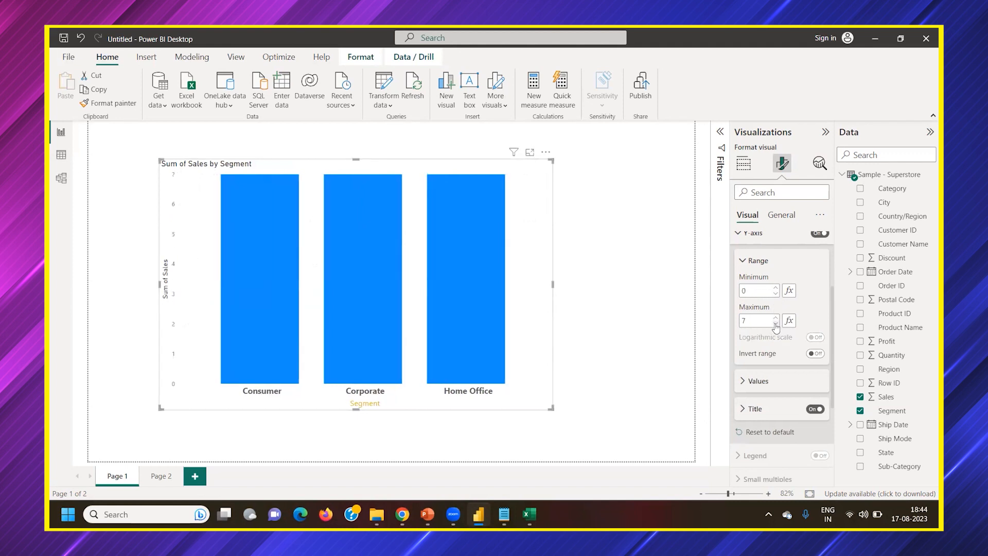
{"action": "left_click", "coordinate": [776, 324]}
{"action": "left_click", "coordinate": [775, 324]}
{"action": "left_click", "coordinate": [776, 323]}
{"action": "left_click", "coordinate": [680, 309]}
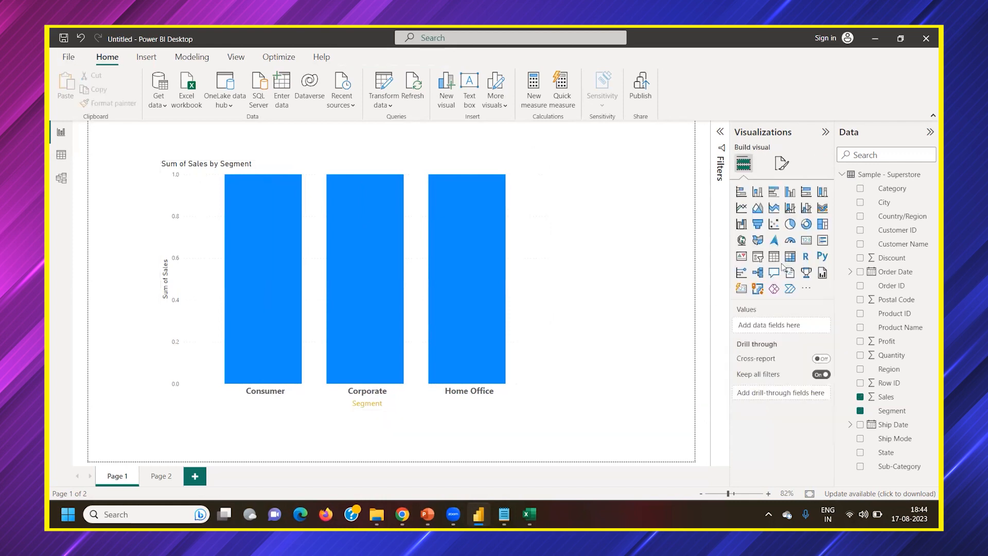
Reselect the chart and clear the Y-axis minimum and maximum to restore the automatic range
{"action": "left_click", "coordinate": [550, 261]}
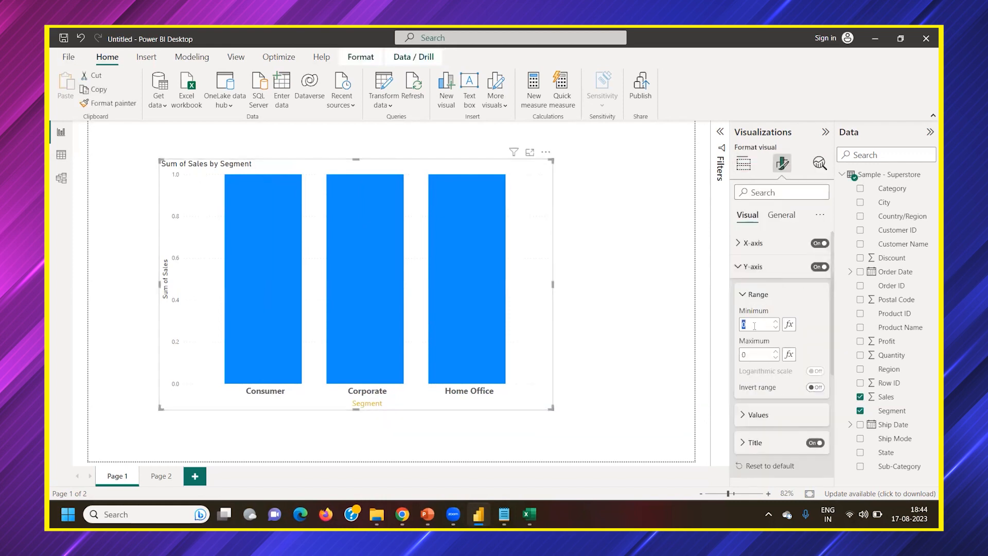
{"action": "key", "text": "BackSpace"}
{"action": "double_click", "coordinate": [750, 350]}
{"action": "key", "text": "BackSpace"}
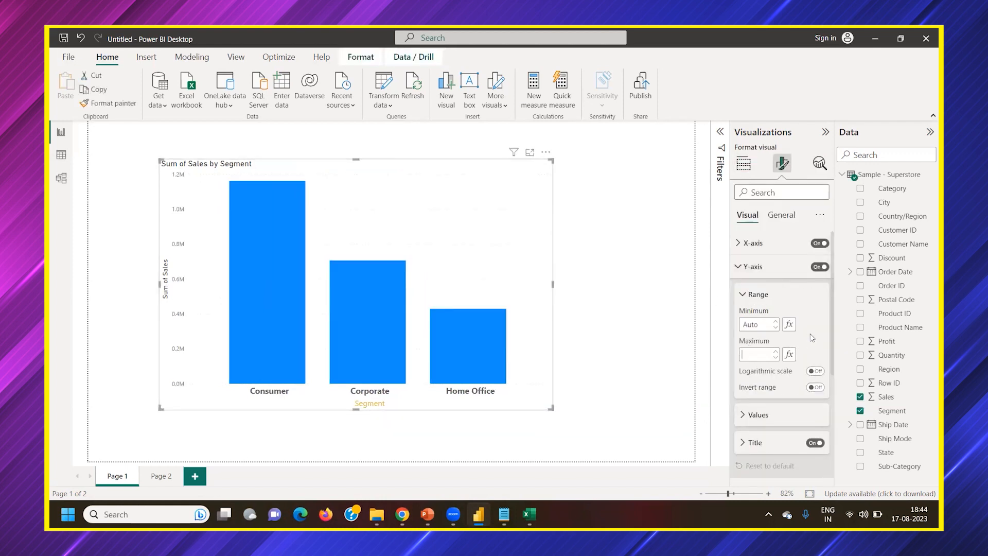
Set the Y-axis labels' font size to 13 and their display units to None
{"action": "scroll", "coordinate": [806, 367], "scroll_direction": "down", "scroll_amount": 1}
{"action": "left_click", "coordinate": [803, 376]}
{"action": "scroll", "coordinate": [802, 360], "scroll_direction": "down", "scroll_amount": 2}
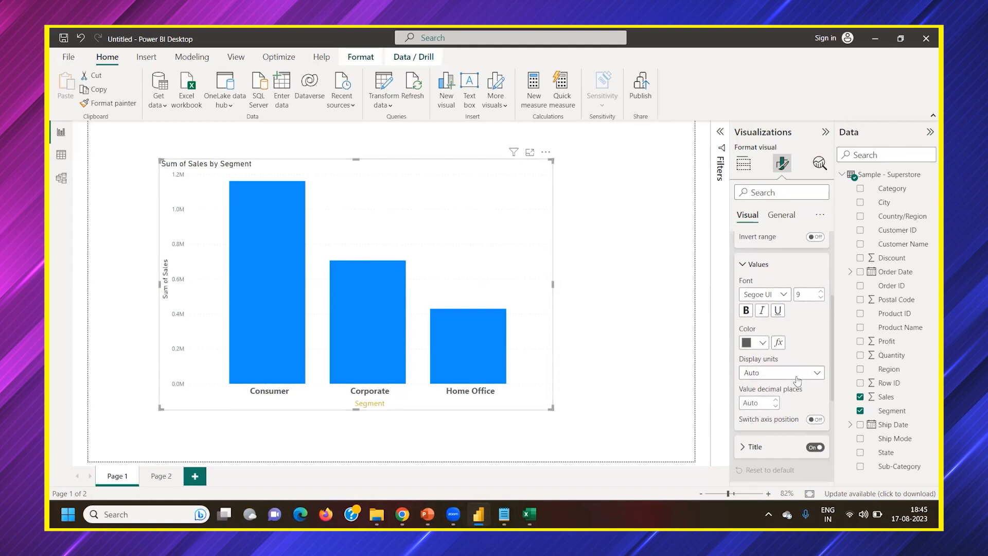
{"action": "left_click", "coordinate": [821, 291]}
{"action": "left_click", "coordinate": [821, 291]}
{"action": "left_click", "coordinate": [821, 290]}
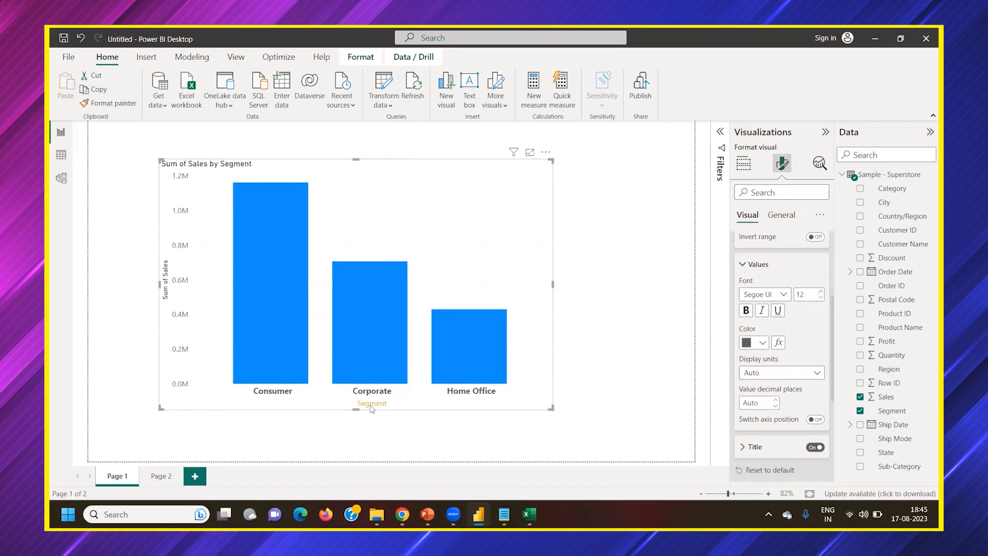
{"action": "double_click", "coordinate": [803, 294]}
{"action": "left_click", "coordinate": [821, 290]}
{"action": "left_click", "coordinate": [771, 372]}
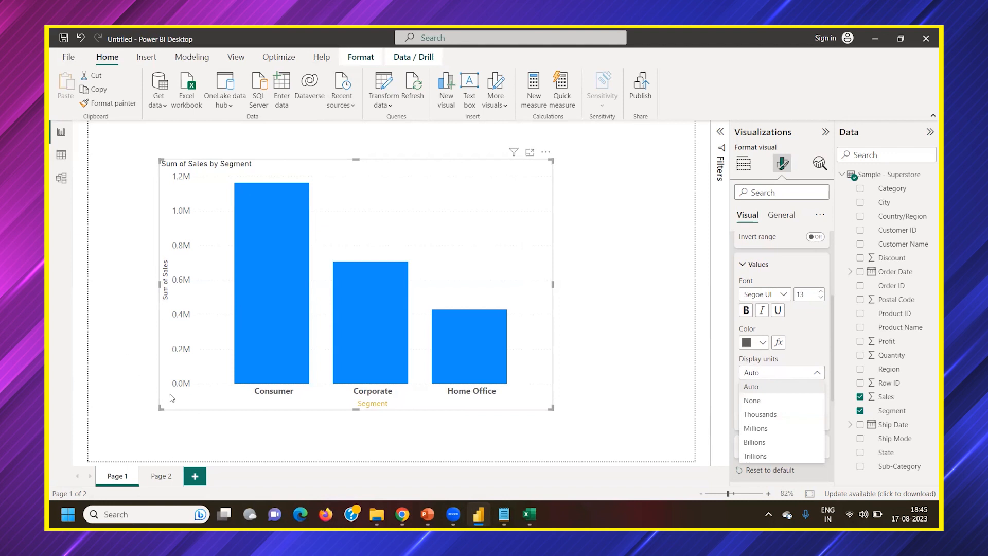
{"action": "left_click", "coordinate": [752, 401]}
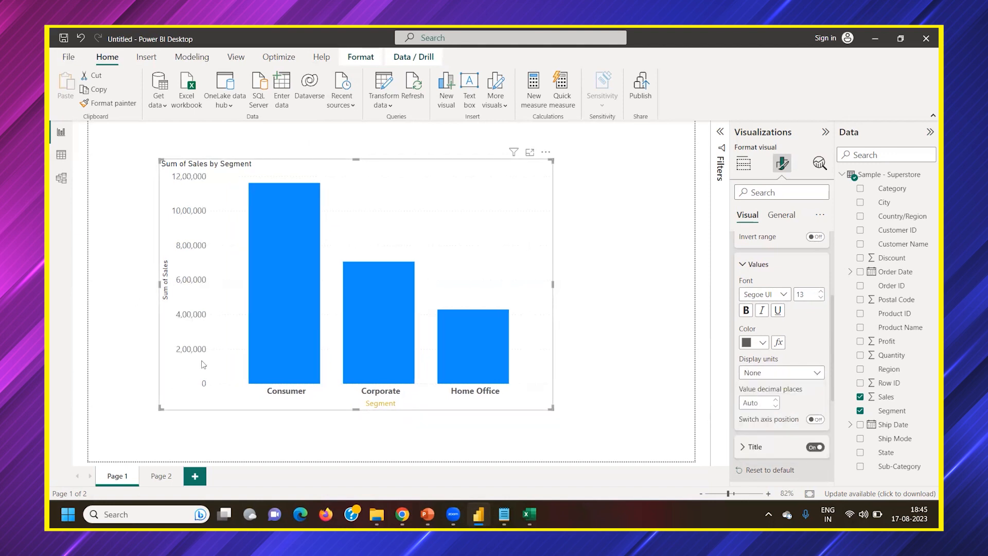
Try Thousands, Millions, Billions and Trillions as the Y-axis display units, and switch back to None
{"action": "left_click", "coordinate": [756, 380]}
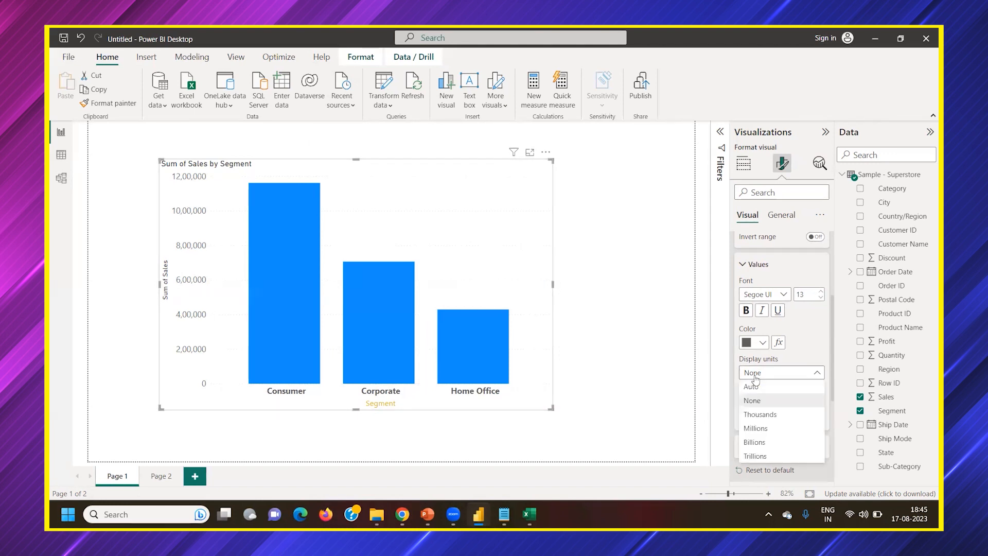
{"action": "left_click", "coordinate": [760, 416]}
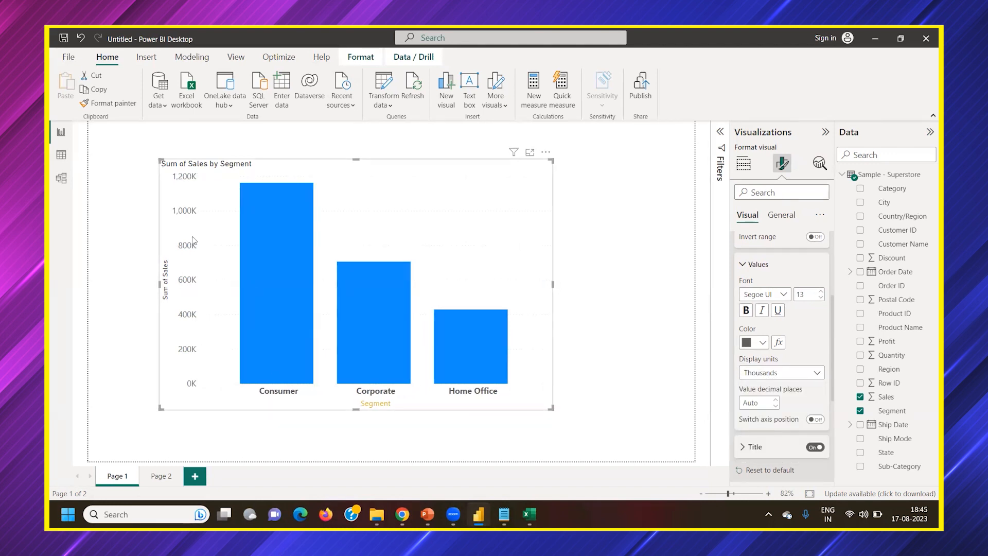
{"action": "left_click", "coordinate": [781, 375]}
{"action": "left_click", "coordinate": [762, 428]}
{"action": "left_click", "coordinate": [776, 375]}
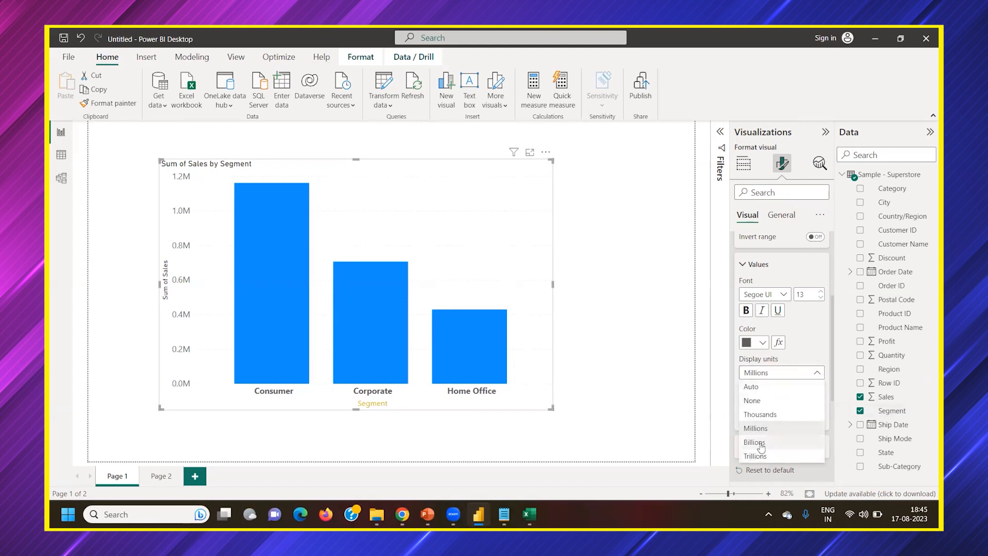
{"action": "left_click", "coordinate": [761, 444]}
{"action": "left_click", "coordinate": [788, 374]}
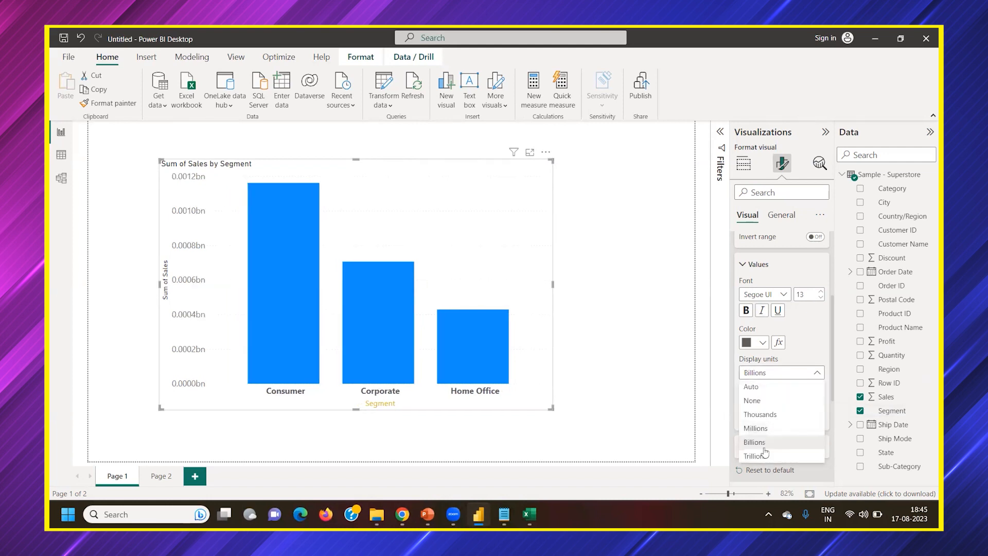
{"action": "left_click", "coordinate": [761, 456]}
{"action": "left_click", "coordinate": [794, 375]}
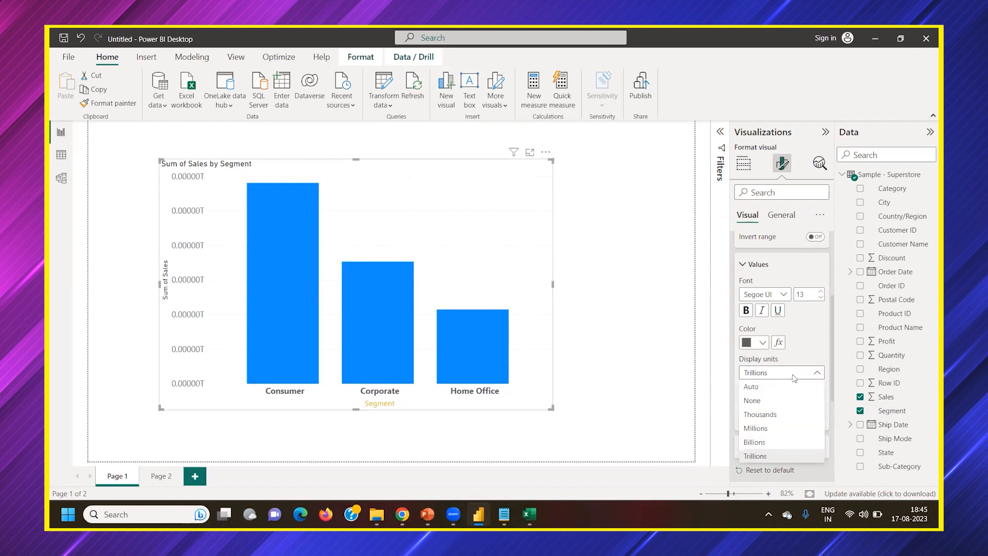
{"action": "left_click", "coordinate": [762, 400]}
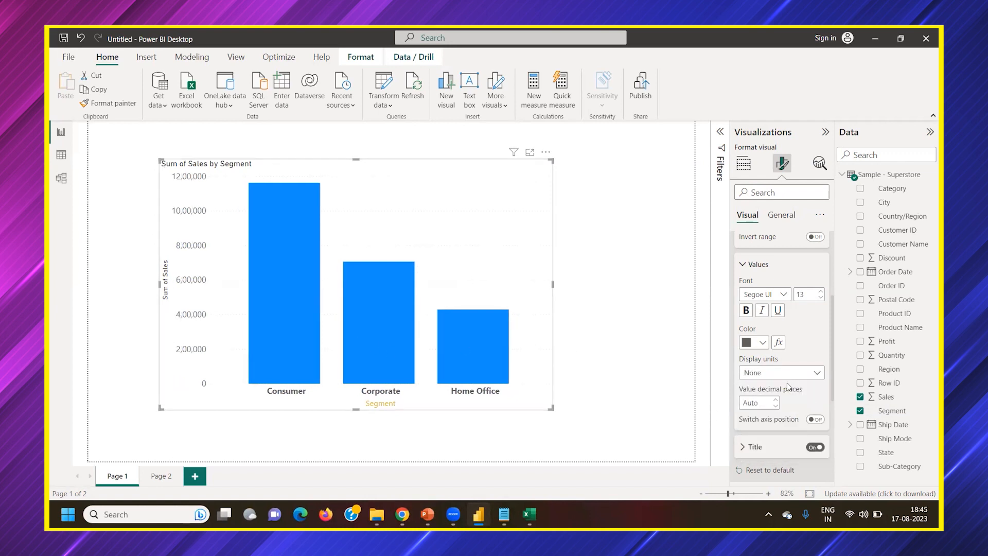
Set the Y-axis values to 0 decimal places
{"action": "scroll", "coordinate": [787, 385], "scroll_direction": "down", "scroll_amount": 2}
{"action": "left_click", "coordinate": [775, 325]}
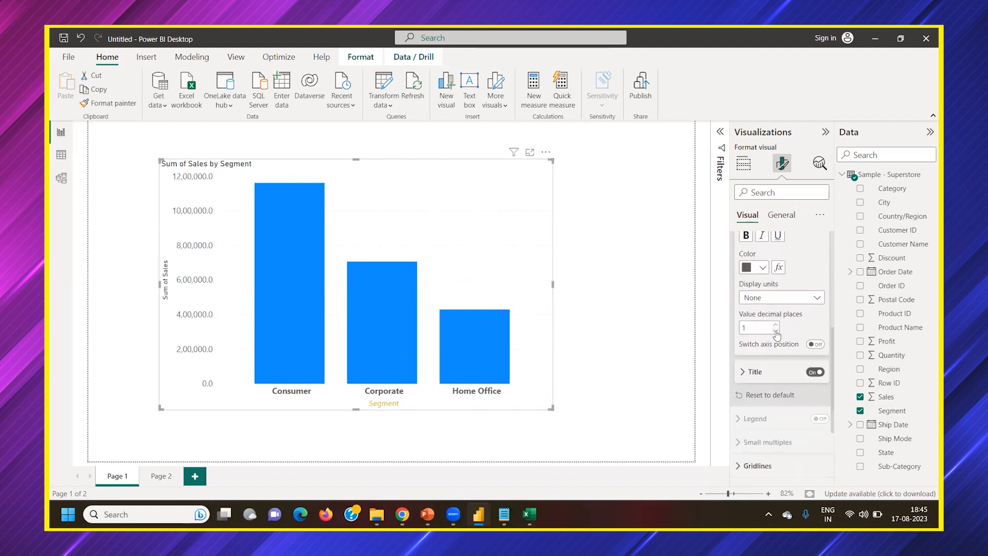
{"action": "left_click", "coordinate": [776, 332]}
Set the Y-axis title's font to Segoe UI at size 13 and its color to golden yellow
{"action": "left_click", "coordinate": [772, 373]}
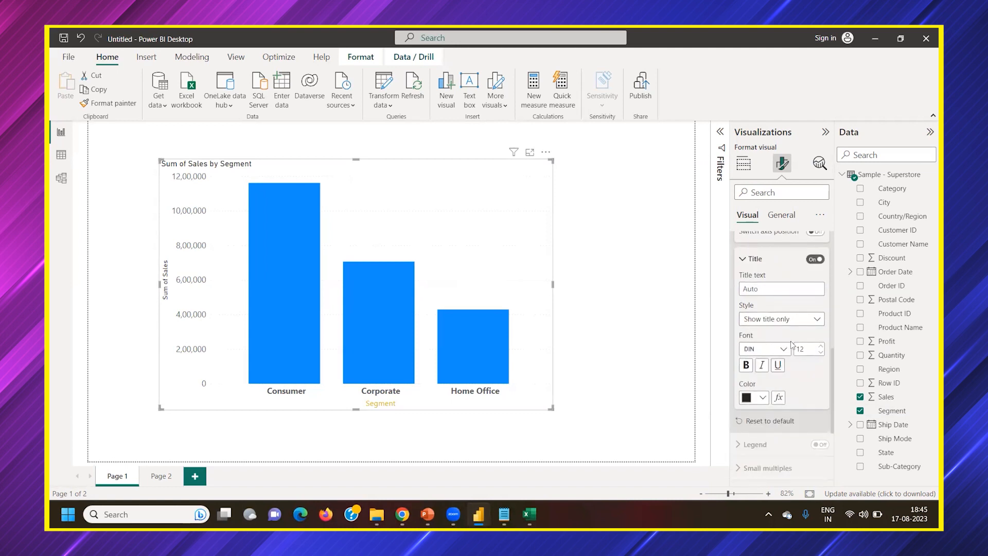
{"action": "left_click", "coordinate": [779, 349]}
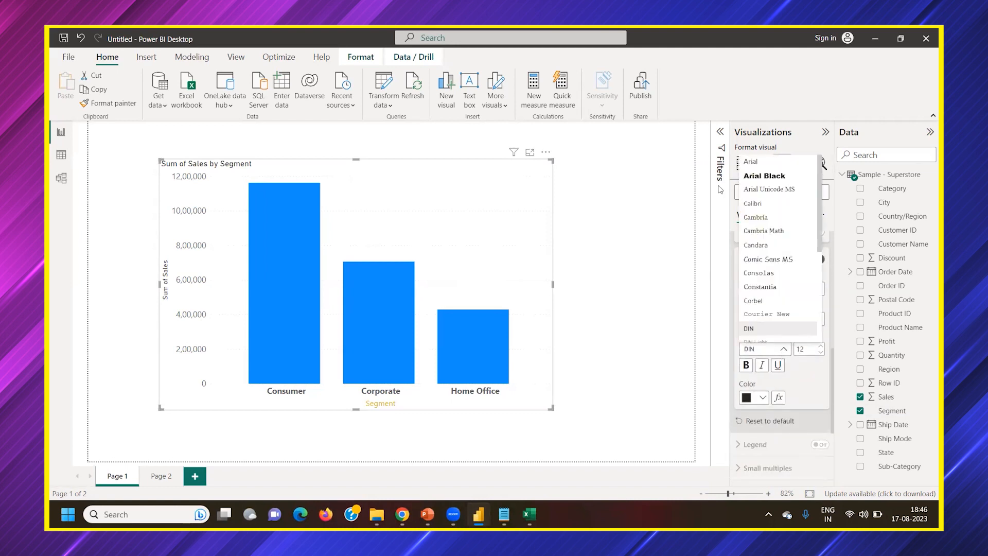
{"action": "scroll", "coordinate": [741, 200], "scroll_direction": "down", "scroll_amount": 5}
{"action": "left_click", "coordinate": [766, 249]}
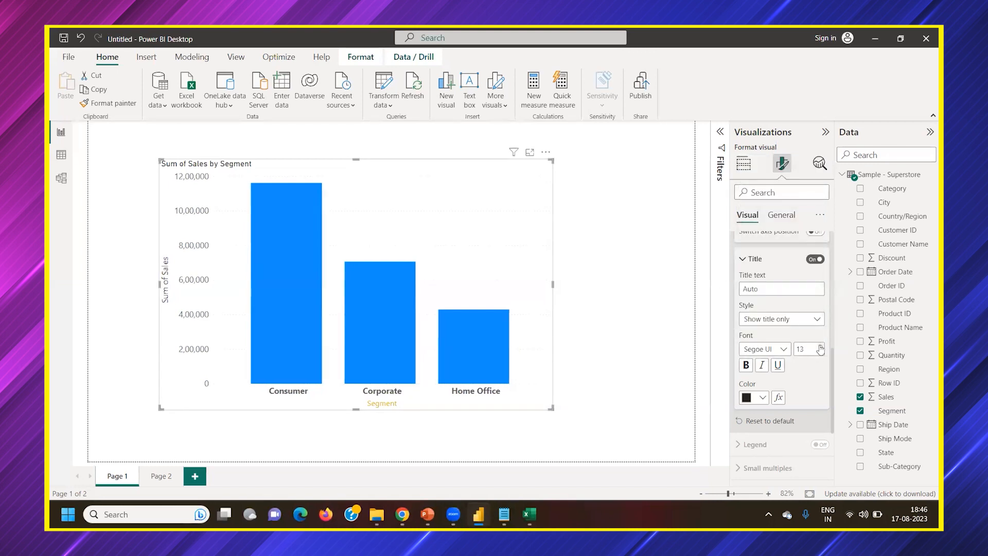
{"action": "left_click", "coordinate": [763, 398]}
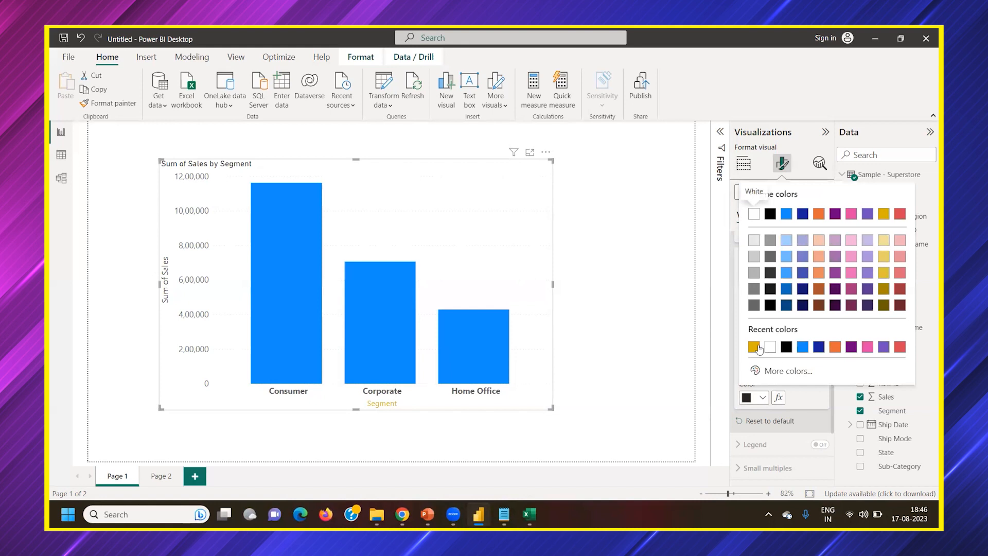
{"action": "left_click", "coordinate": [754, 347]}
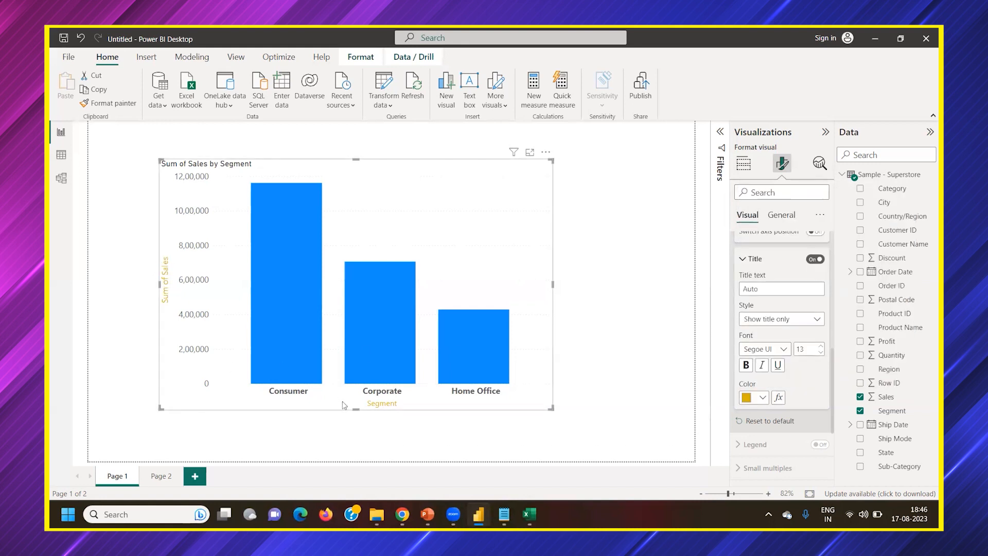
Look over the column settings and turn on data labels for the chart
{"action": "scroll", "coordinate": [800, 369], "scroll_direction": "down", "scroll_amount": 2}
{"action": "scroll", "coordinate": [788, 381], "scroll_direction": "down", "scroll_amount": 2}
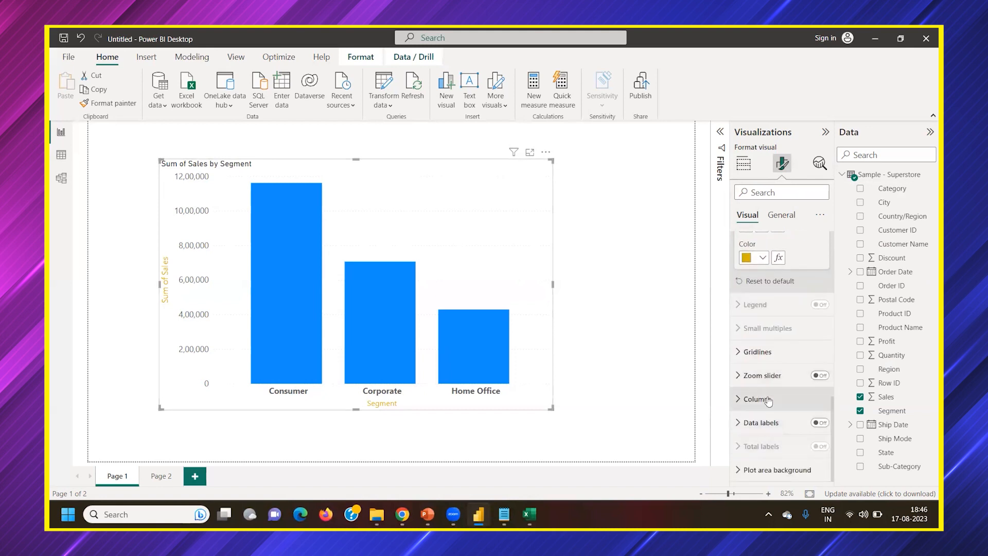
{"action": "left_click", "coordinate": [766, 400]}
{"action": "left_click", "coordinate": [755, 402]}
{"action": "left_click", "coordinate": [761, 430]}
{"action": "scroll", "coordinate": [775, 432], "scroll_direction": "down", "scroll_amount": 4}
{"action": "scroll", "coordinate": [778, 416], "scroll_direction": "up", "scroll_amount": 2}
{"action": "left_click", "coordinate": [819, 354]}
{"action": "left_click", "coordinate": [744, 456]}
{"action": "scroll", "coordinate": [746, 392], "scroll_direction": "down", "scroll_amount": 2}
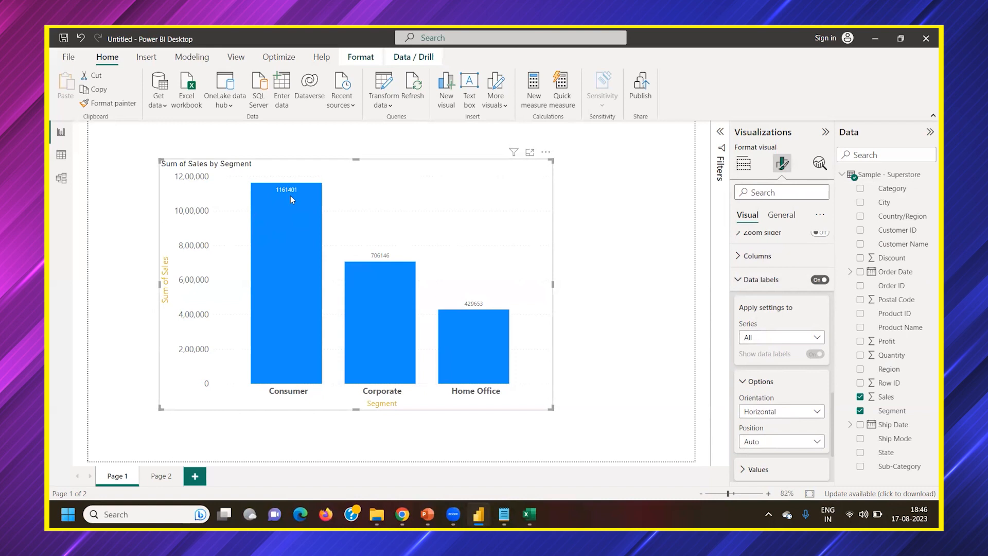
Check the columns' tooltips with the data labels turned off, and turn the labels back on
{"action": "left_click", "coordinate": [818, 281]}
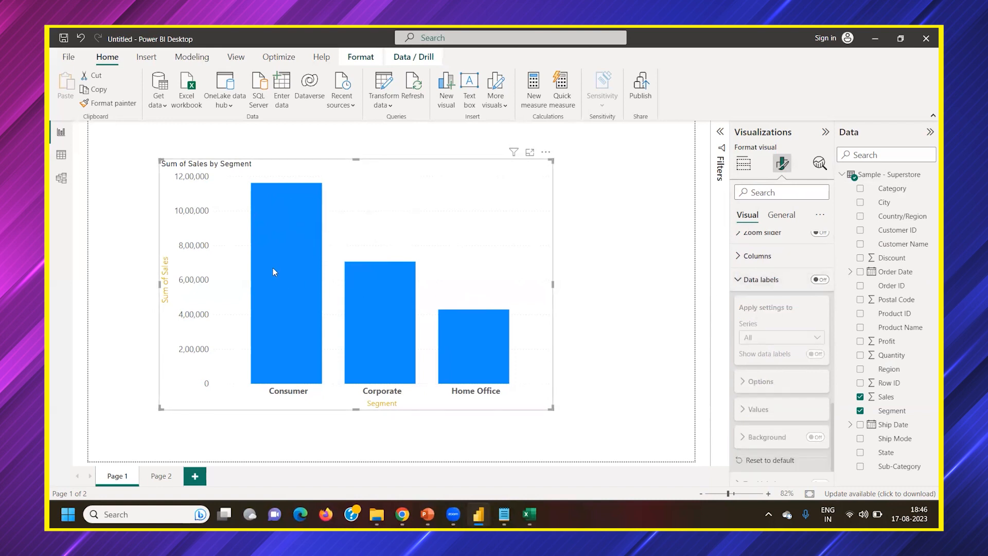
{"action": "mouse_move", "coordinate": [274, 272]}
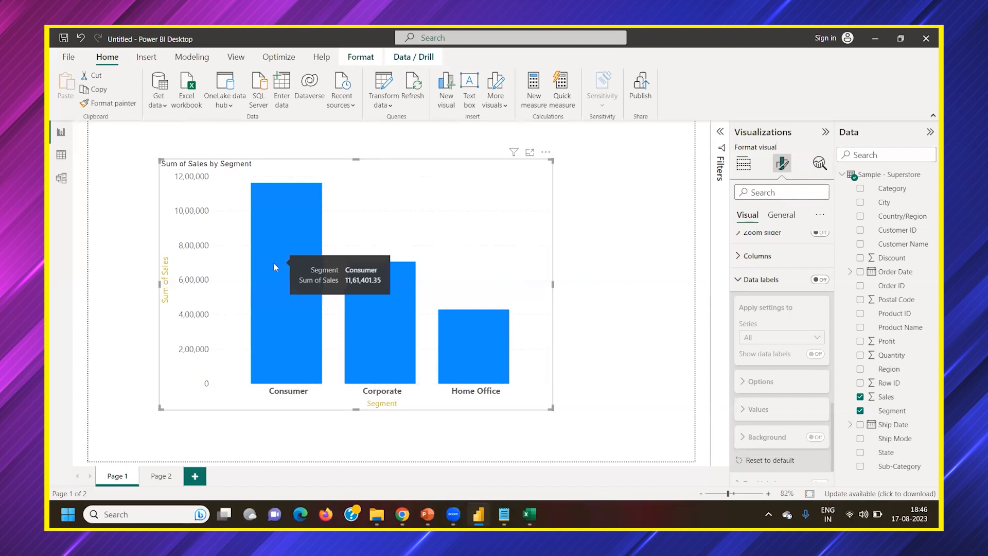
{"action": "mouse_move", "coordinate": [495, 338]}
{"action": "mouse_move", "coordinate": [279, 190]}
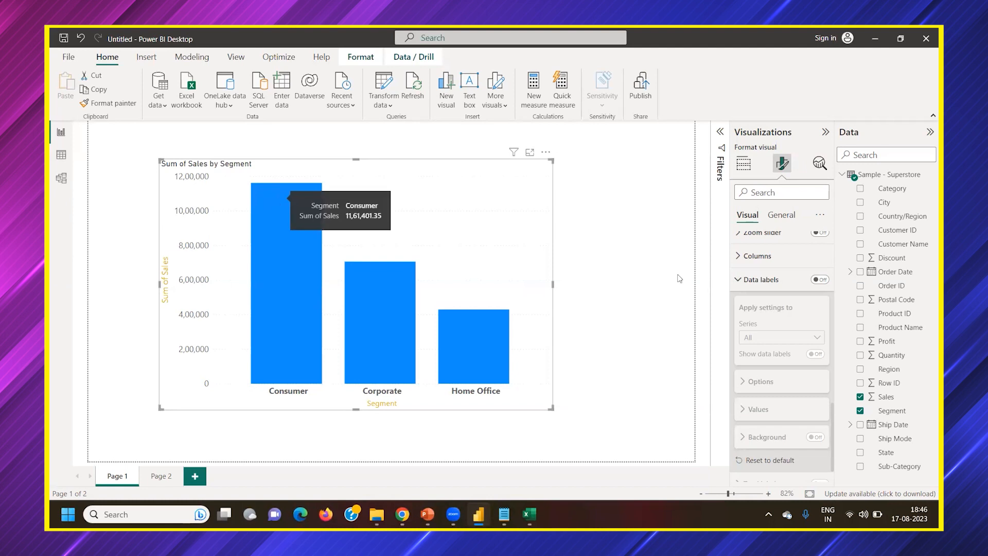
{"action": "left_click", "coordinate": [819, 280]}
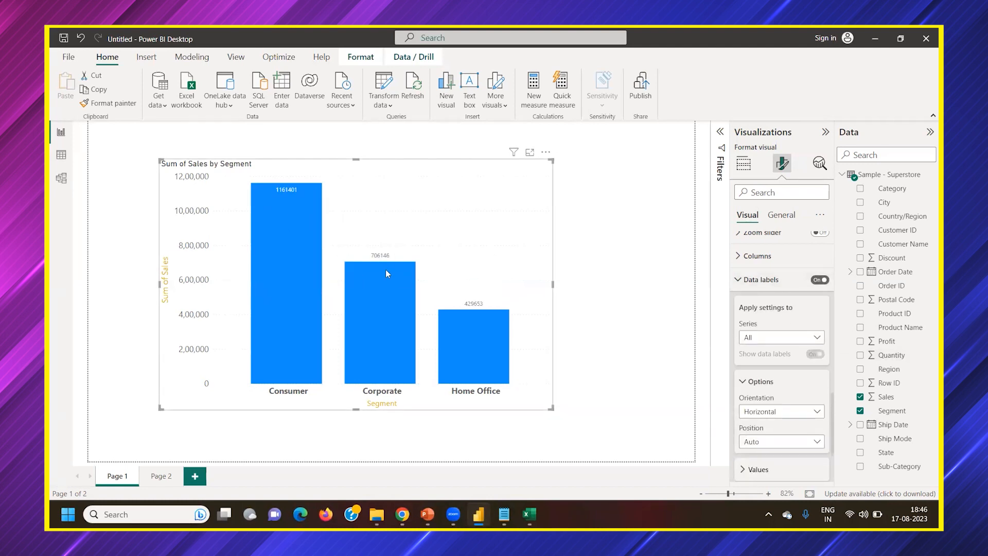
Expand the data label value settings and set the data labels' position to Inside end
{"action": "scroll", "coordinate": [765, 345], "scroll_direction": "down", "scroll_amount": 2}
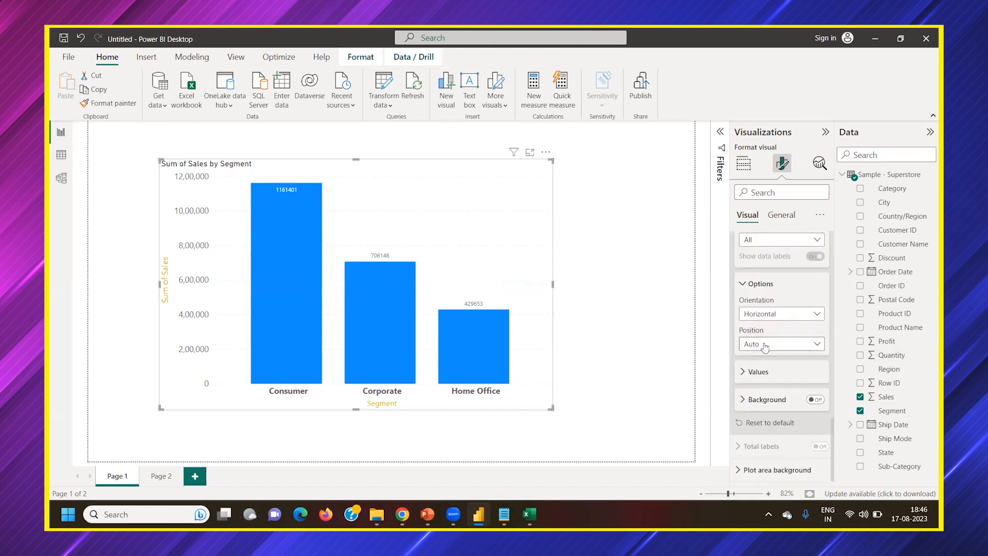
{"action": "left_click", "coordinate": [771, 373]}
{"action": "scroll", "coordinate": [770, 378], "scroll_direction": "down", "scroll_amount": 2}
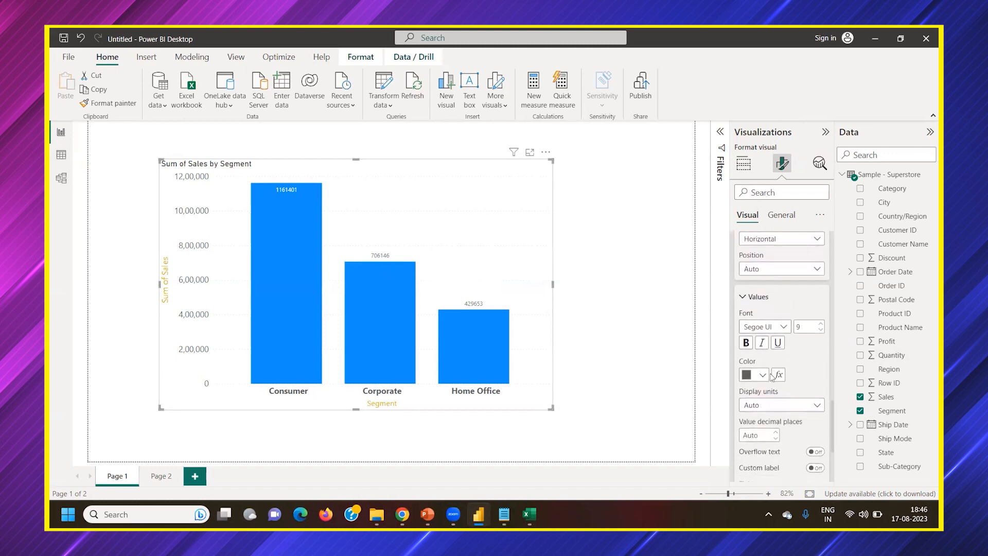
{"action": "scroll", "coordinate": [772, 388], "scroll_direction": "up", "scroll_amount": 3}
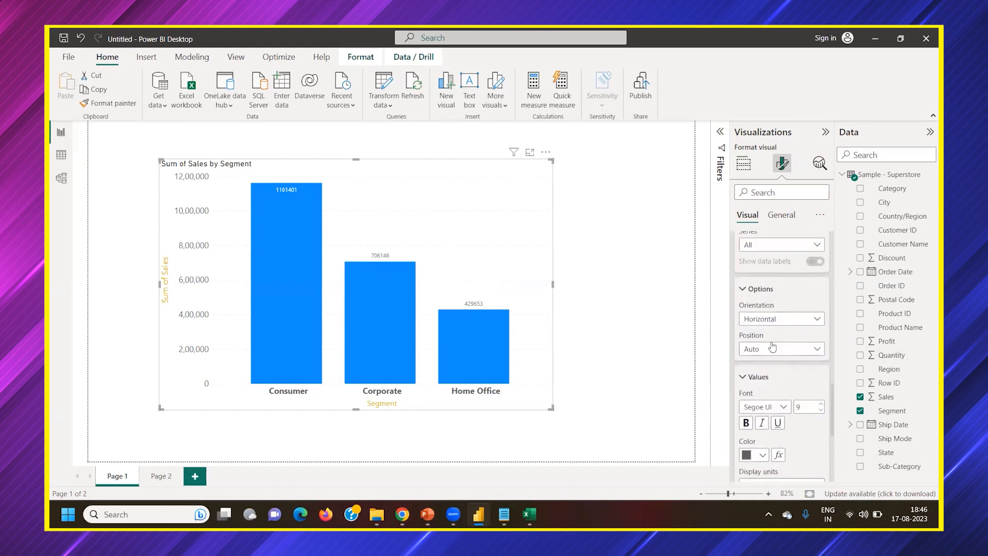
{"action": "left_click", "coordinate": [767, 352]}
{"action": "left_click", "coordinate": [761, 379]}
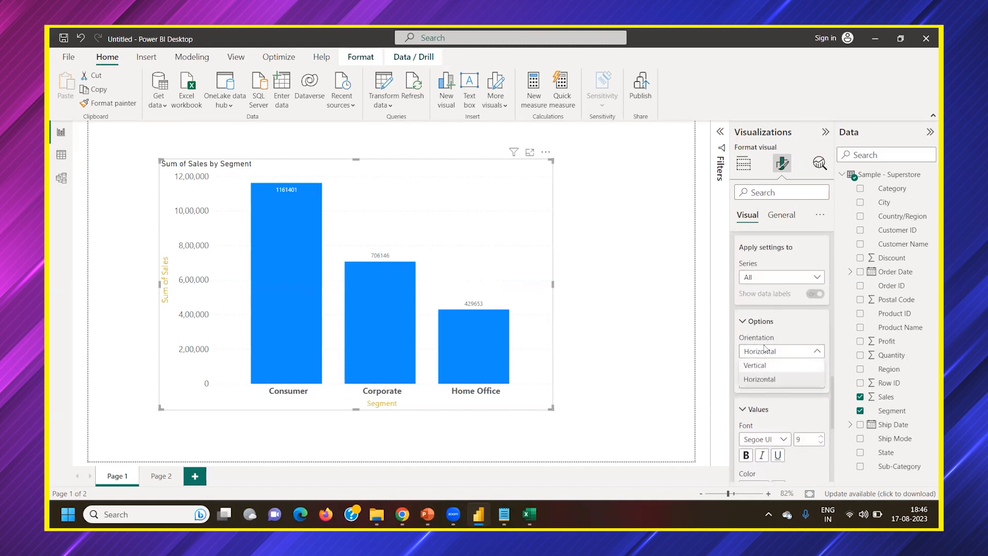
{"action": "left_click", "coordinate": [767, 381]}
{"action": "left_click", "coordinate": [761, 415]}
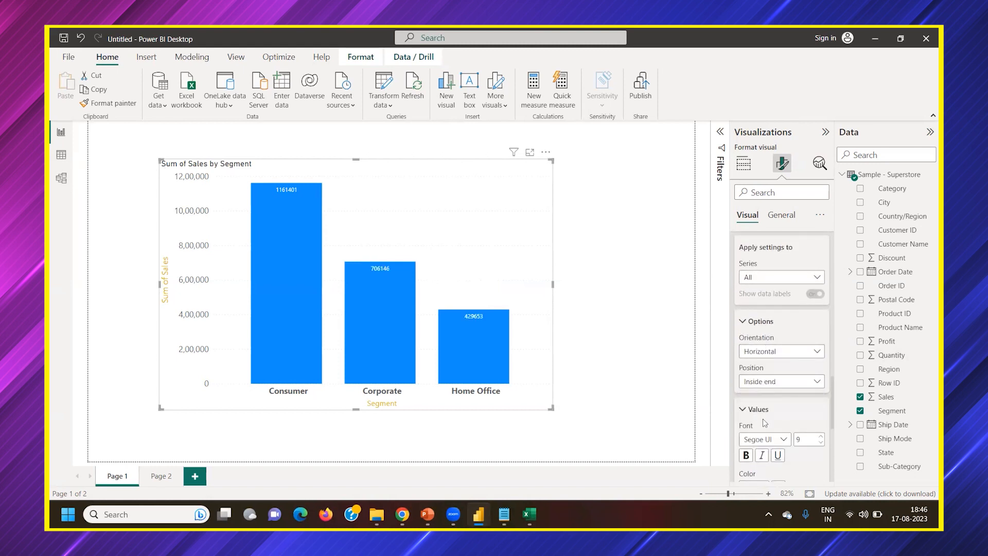
Try the Outside end and Inside center positions for the data labels, and set their position to Inside base
{"action": "left_click", "coordinate": [772, 383]}
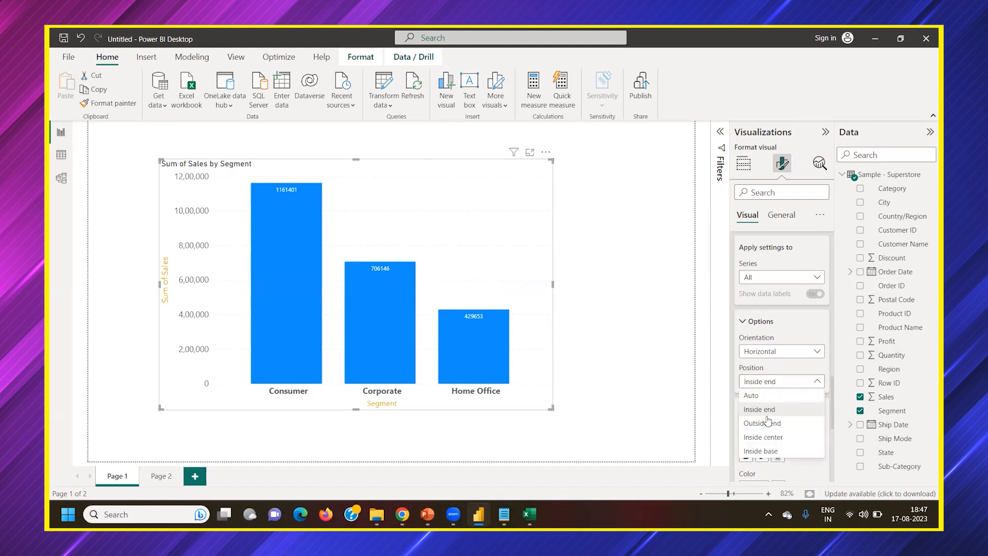
{"action": "left_click", "coordinate": [771, 424]}
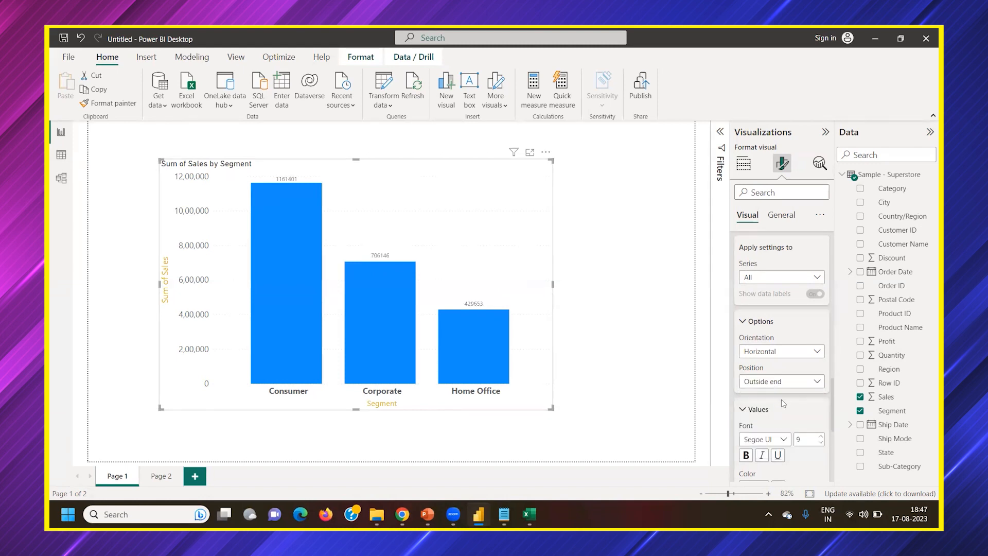
{"action": "left_click", "coordinate": [780, 384]}
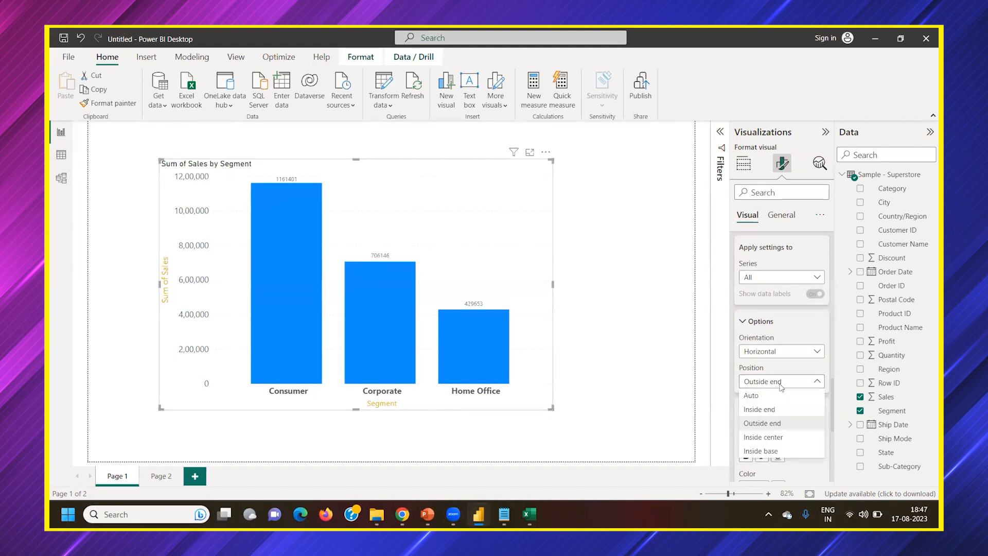
{"action": "left_click", "coordinate": [774, 439]}
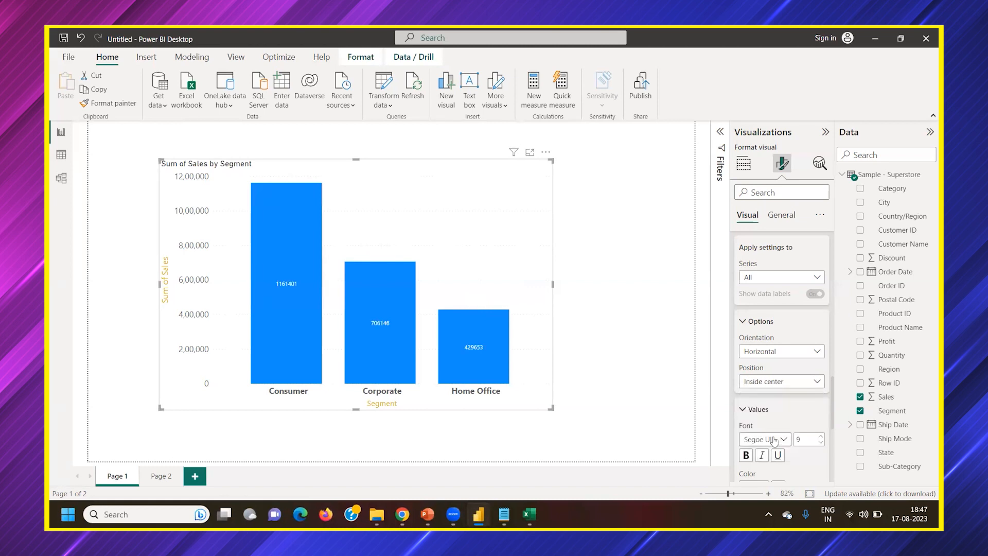
{"action": "left_click", "coordinate": [766, 386]}
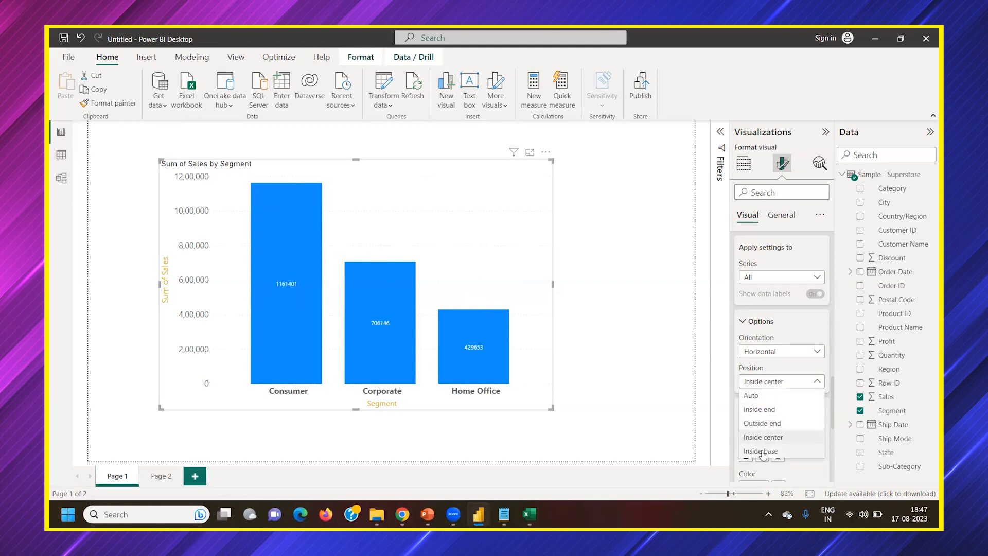
{"action": "left_click", "coordinate": [763, 452]}
{"action": "mouse_move", "coordinate": [321, 382]}
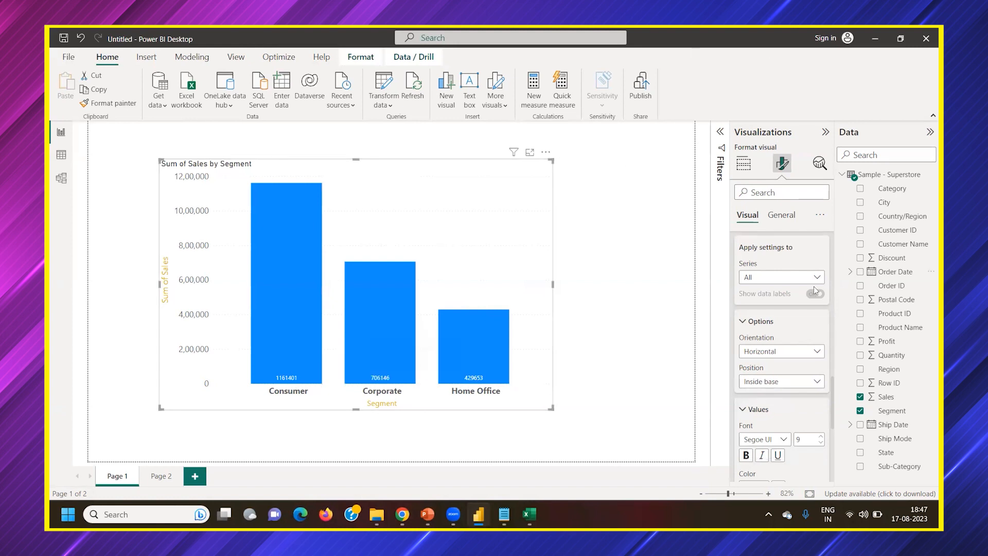
Try a different orientation for the data labels and restore it to Horizontal
{"action": "left_click", "coordinate": [766, 353]}
{"action": "left_click", "coordinate": [762, 378]}
{"action": "left_click", "coordinate": [760, 355]}
{"action": "left_click", "coordinate": [772, 366]}
Look over the remaining data label and Y-axis settings, and collapse the Y-axis values, range and main sections
{"action": "scroll", "coordinate": [771, 330], "scroll_direction": "down", "scroll_amount": 1}
{"action": "scroll", "coordinate": [771, 334], "scroll_direction": "down", "scroll_amount": 5}
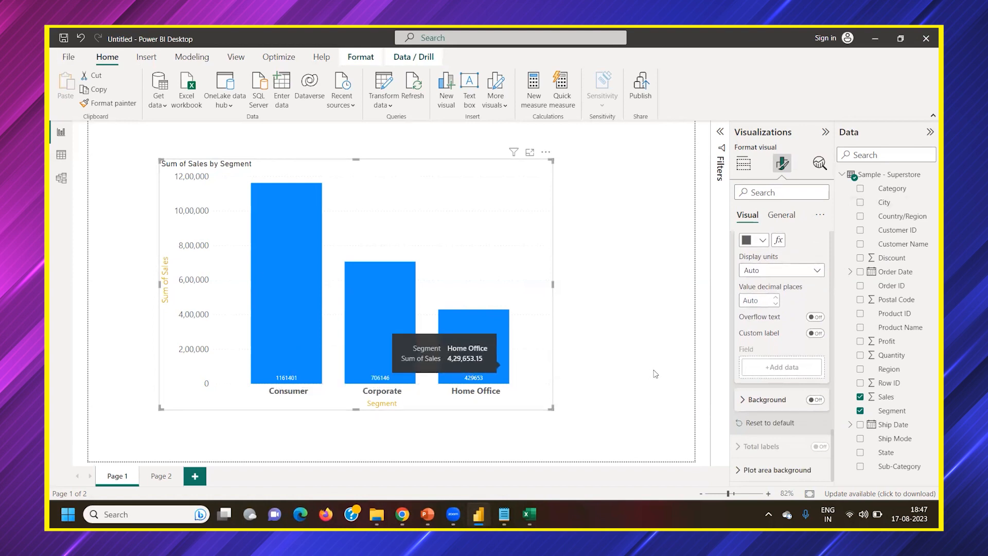
{"action": "scroll", "coordinate": [780, 344], "scroll_direction": "up", "scroll_amount": 4}
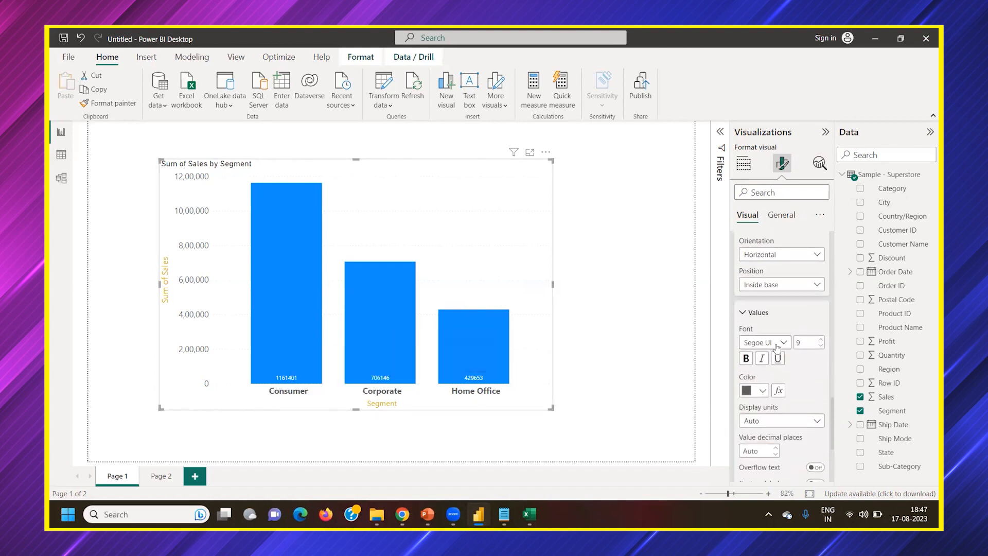
{"action": "scroll", "coordinate": [759, 395], "scroll_direction": "up", "scroll_amount": 3}
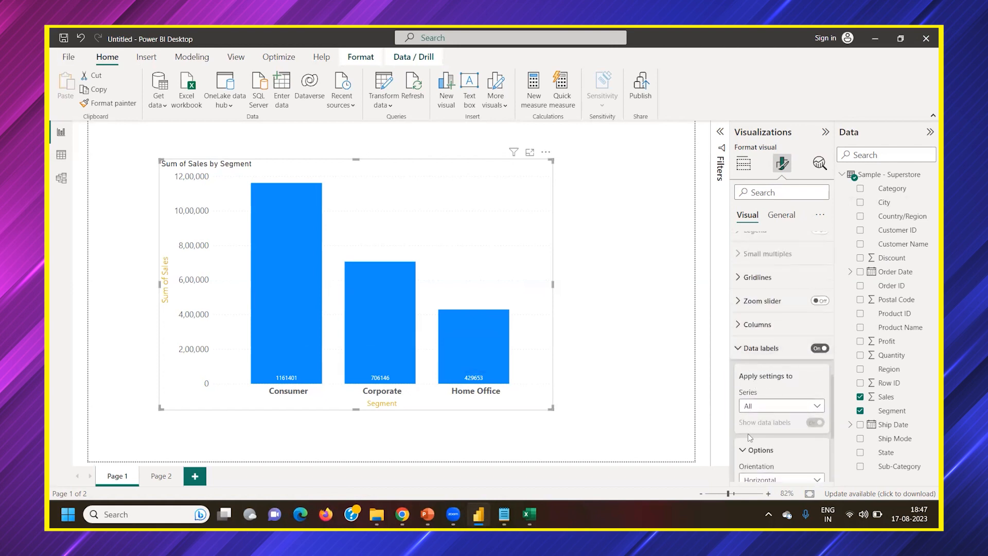
{"action": "scroll", "coordinate": [751, 350], "scroll_direction": "down", "scroll_amount": 5}
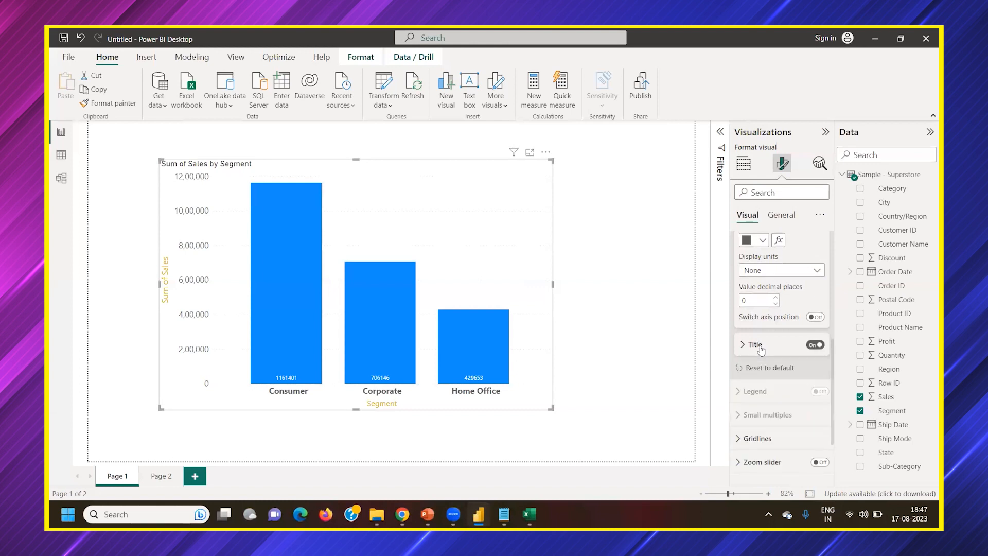
{"action": "scroll", "coordinate": [759, 360], "scroll_direction": "up", "scroll_amount": 8}
{"action": "left_click", "coordinate": [756, 386]}
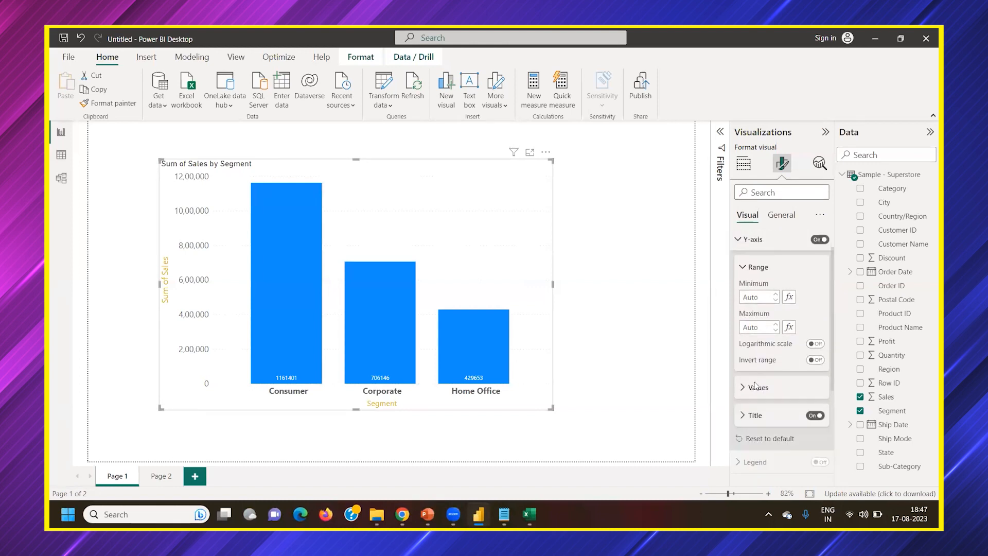
{"action": "left_click", "coordinate": [758, 295]}
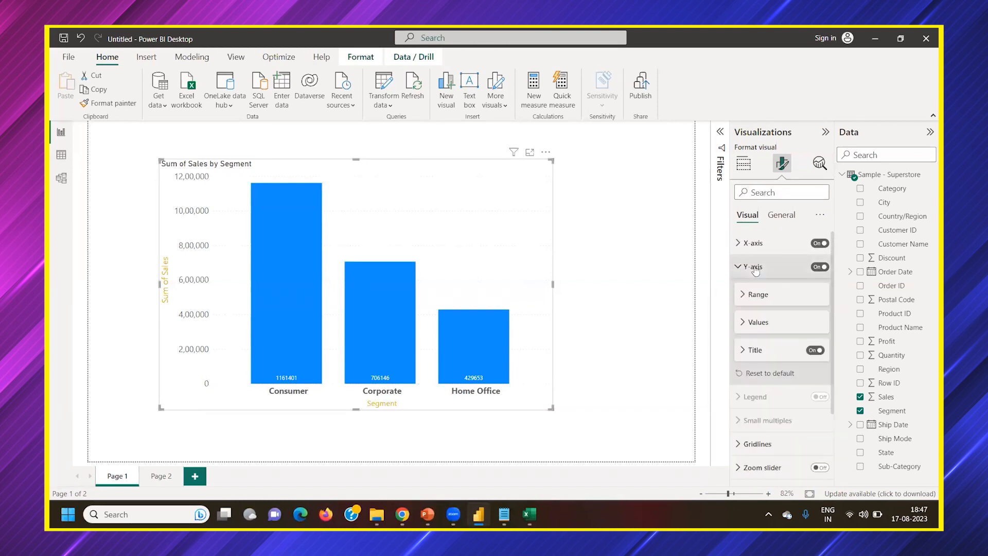
{"action": "left_click", "coordinate": [754, 267]}
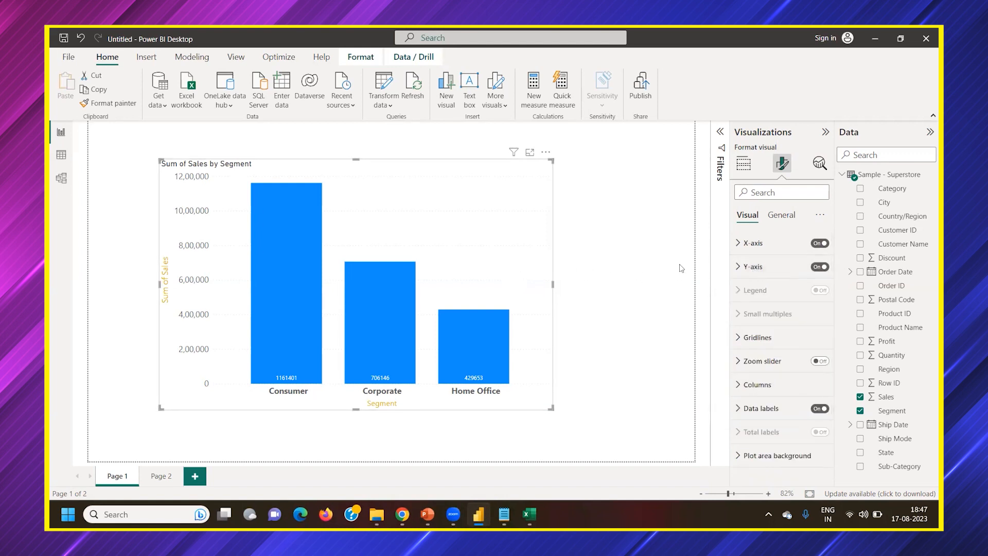
Examine the analytics options offered for the column chart and expand the list of filters applied to it
{"action": "left_click", "coordinate": [823, 168]}
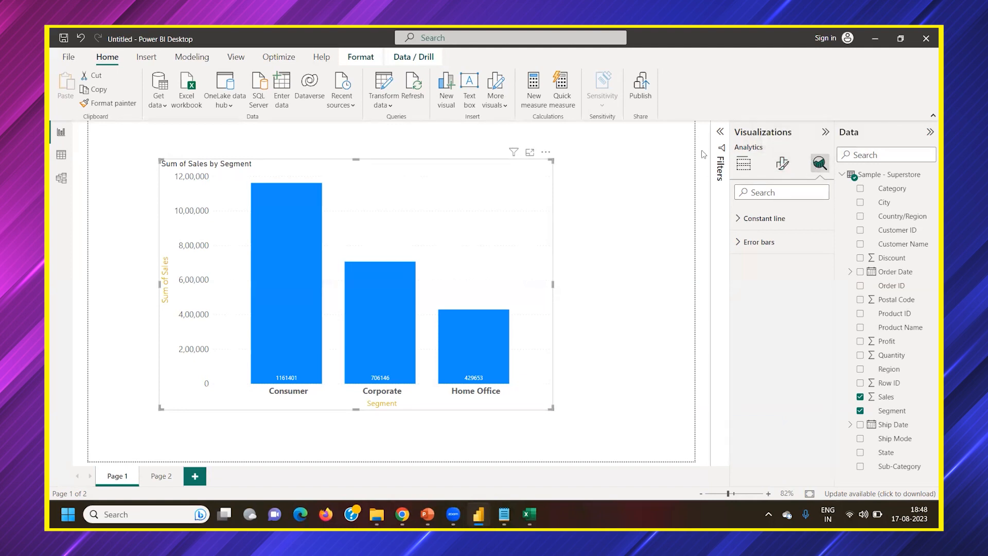
{"action": "left_click", "coordinate": [720, 132]}
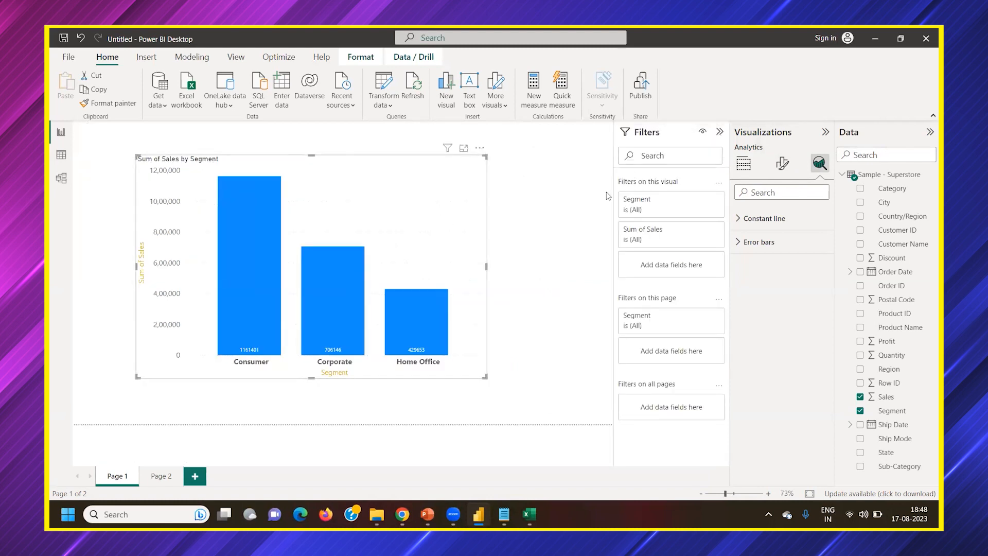
{"action": "left_click", "coordinate": [743, 164]}
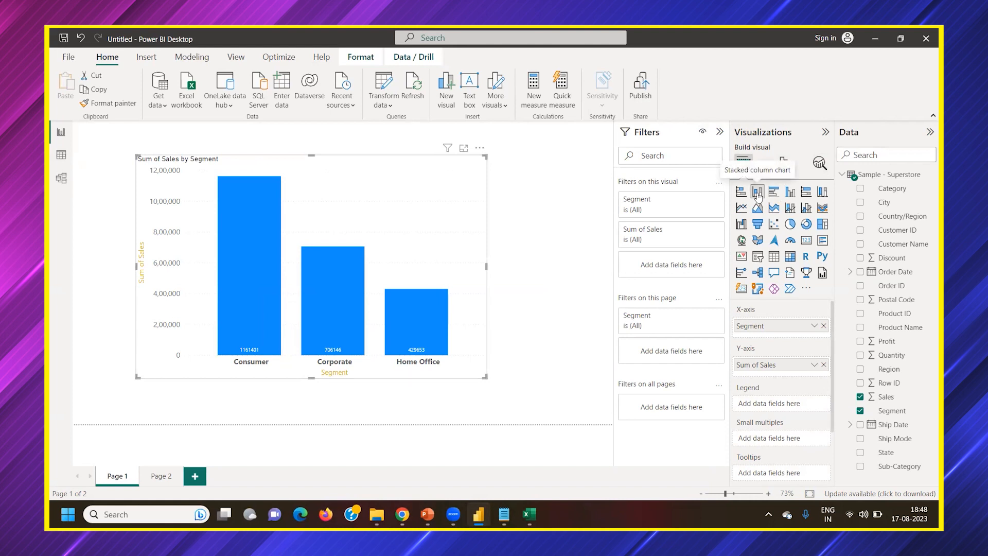
{"action": "left_click", "coordinate": [820, 163]}
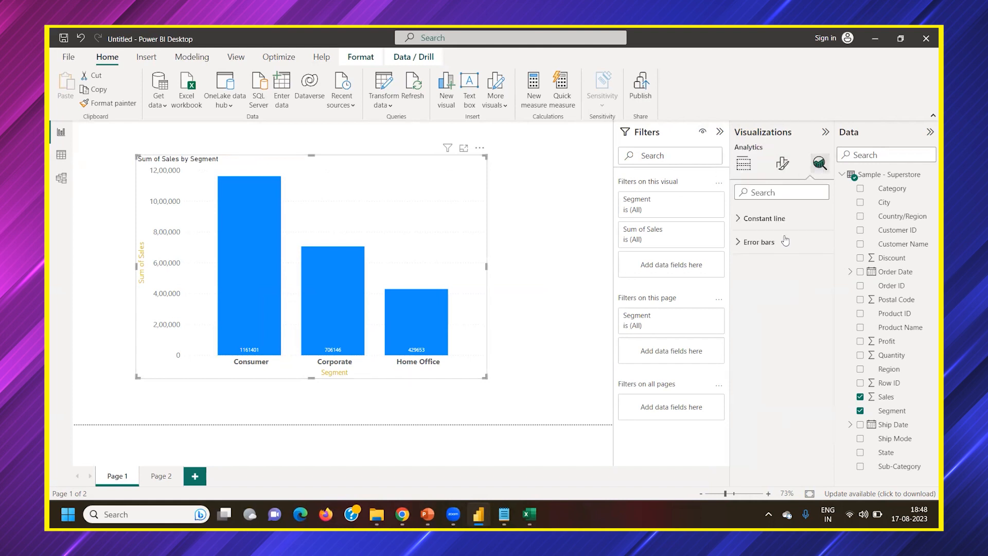
Convert the stacked column chart to a line chart and check its Min line and Max line analytics options
{"action": "left_click", "coordinate": [744, 164]}
{"action": "left_click", "coordinate": [742, 207]}
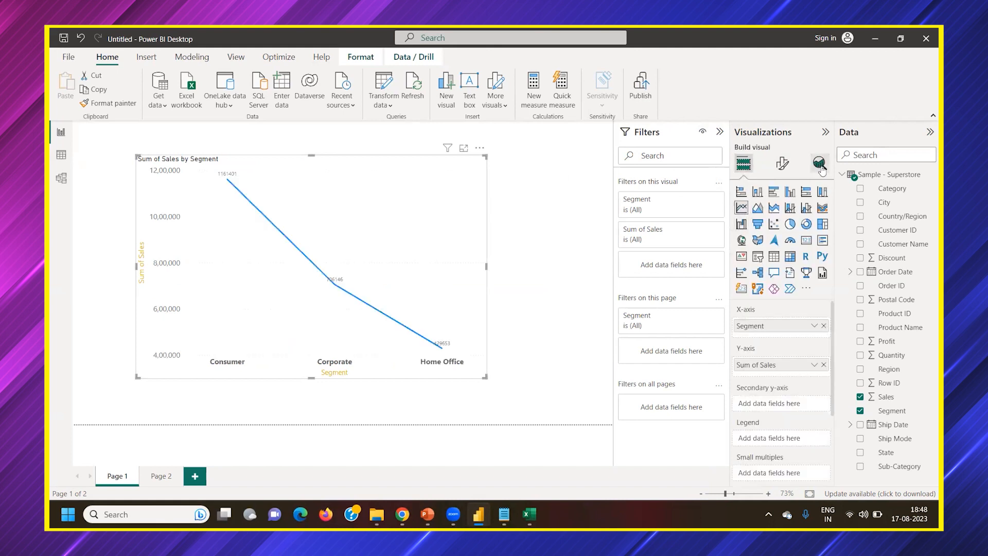
{"action": "left_click", "coordinate": [821, 166]}
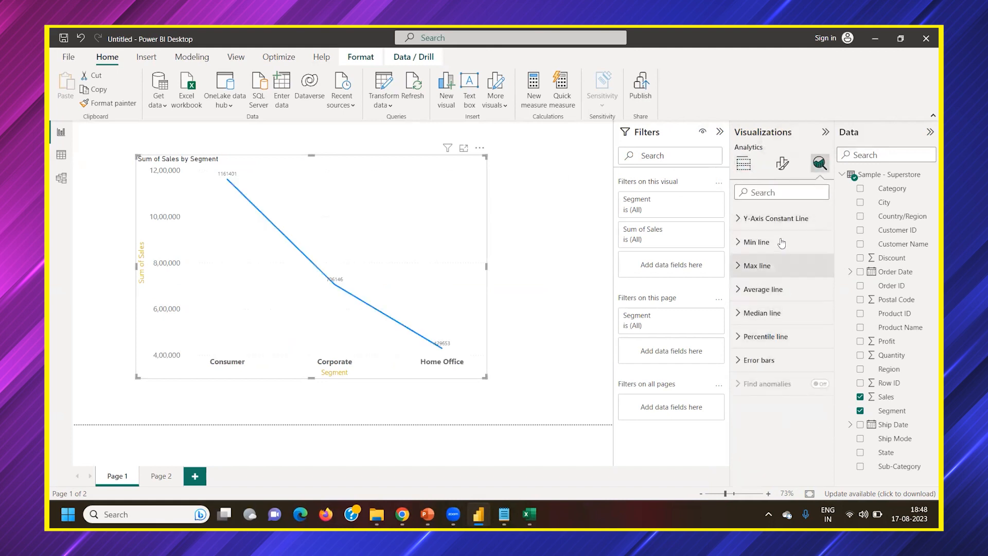
{"action": "left_click", "coordinate": [766, 243]}
{"action": "left_click", "coordinate": [763, 242]}
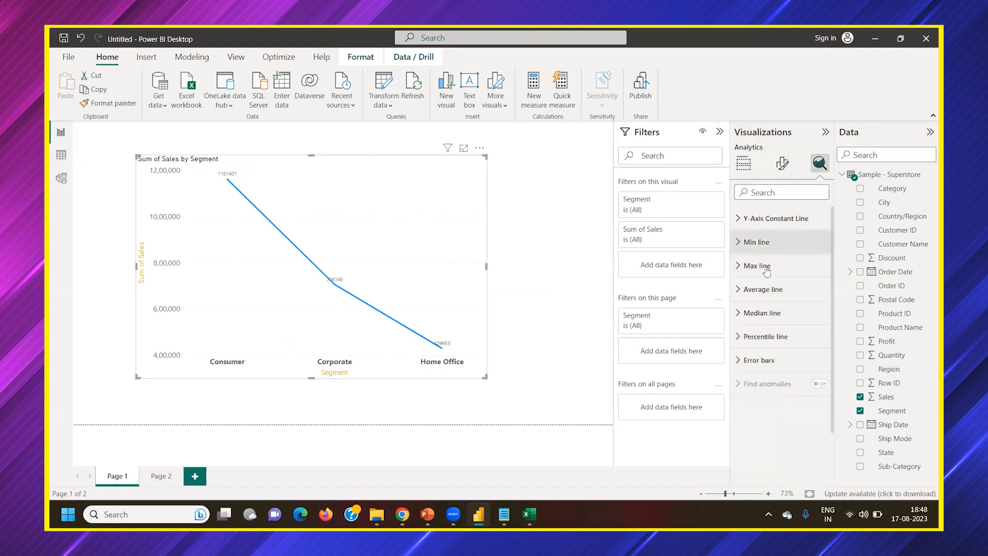
{"action": "left_click", "coordinate": [769, 268]}
{"action": "left_click", "coordinate": [769, 274]}
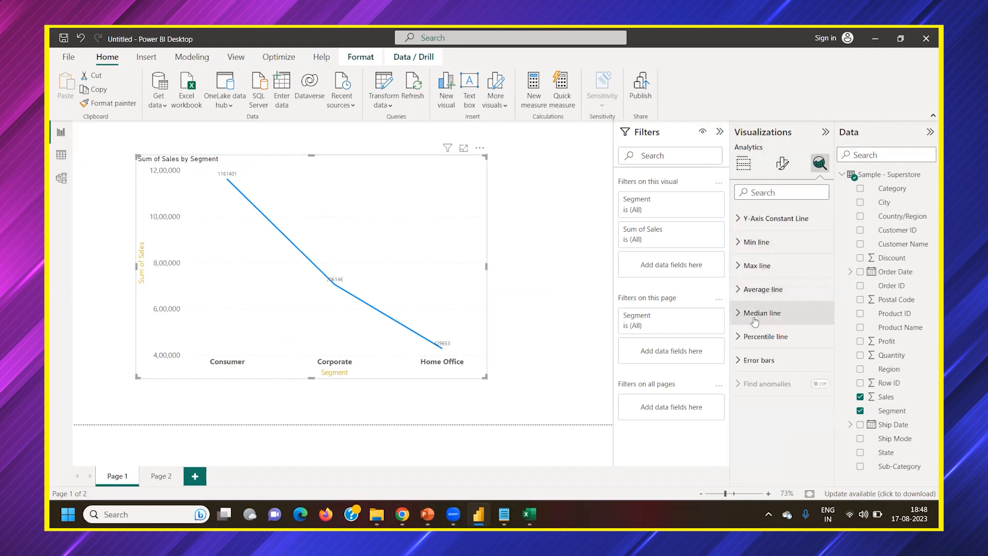
Try adding an average line for Sum of Sales to the line chart, and remove it
{"action": "left_click", "coordinate": [759, 291]}
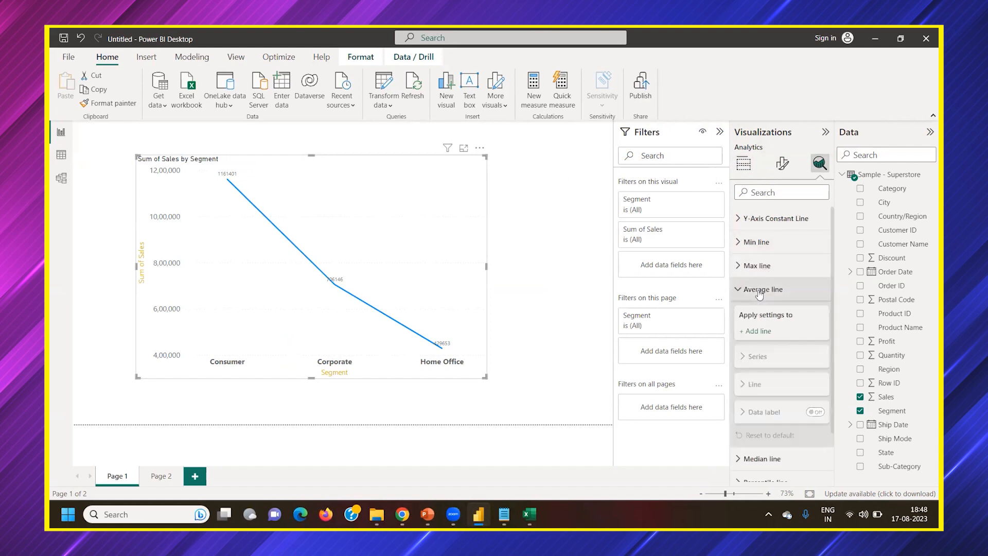
{"action": "left_click", "coordinate": [756, 332]}
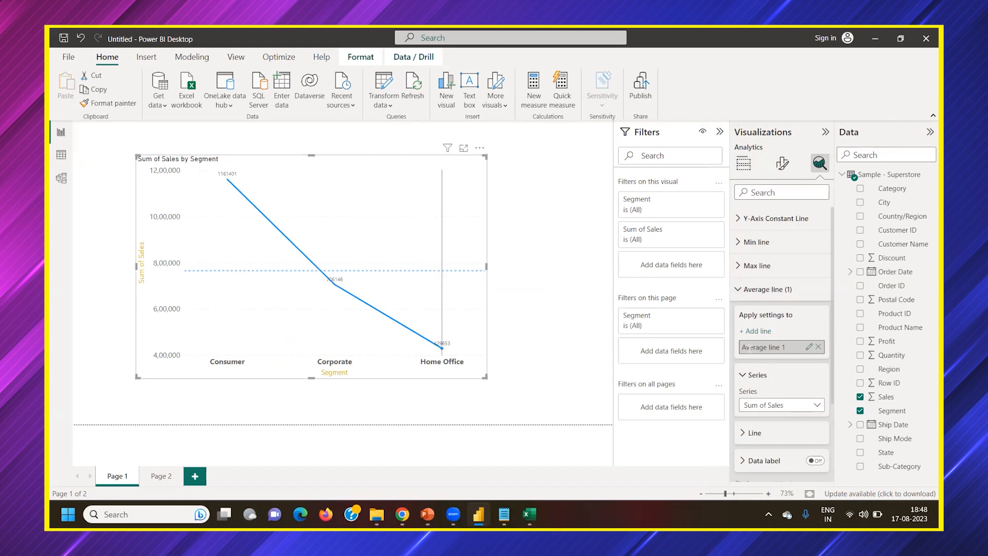
{"action": "left_click", "coordinate": [819, 347]}
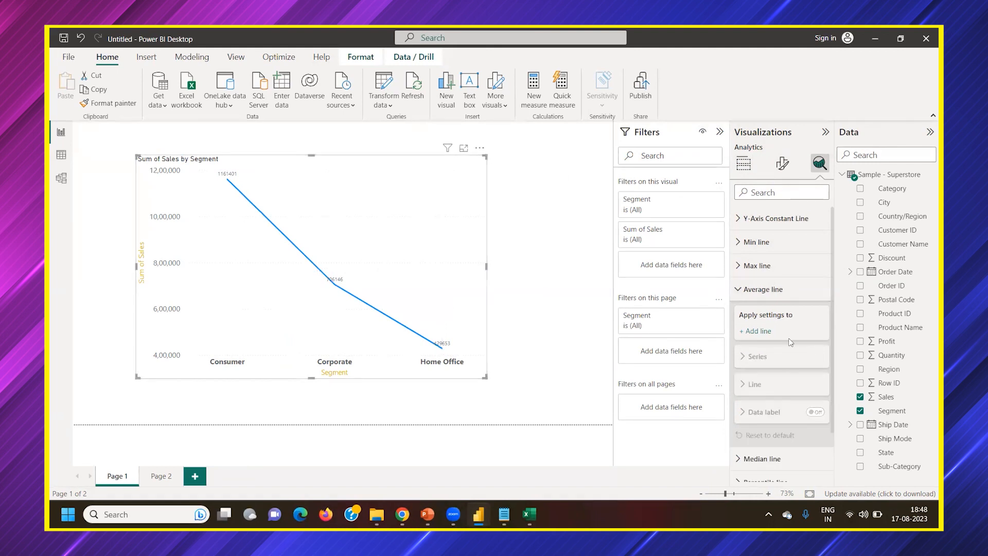
{"action": "left_click", "coordinate": [760, 297]}
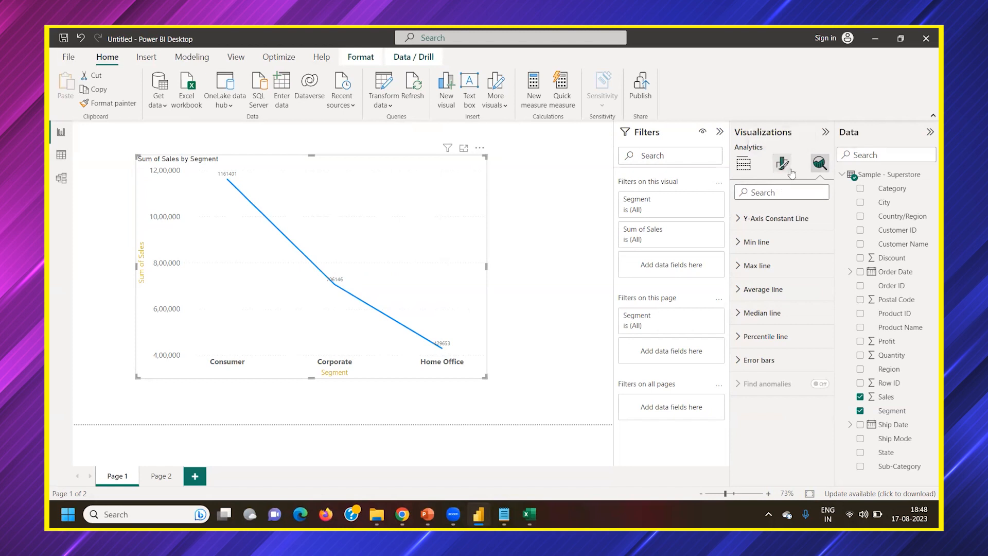
Review the line chart's build, analytics and visual formatting options
{"action": "left_click", "coordinate": [743, 164]}
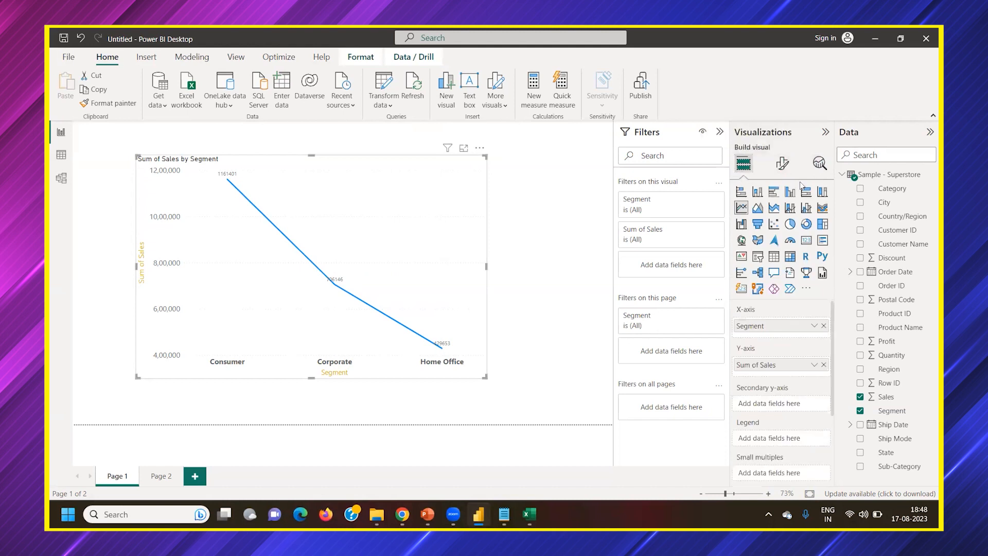
{"action": "left_click", "coordinate": [818, 164]}
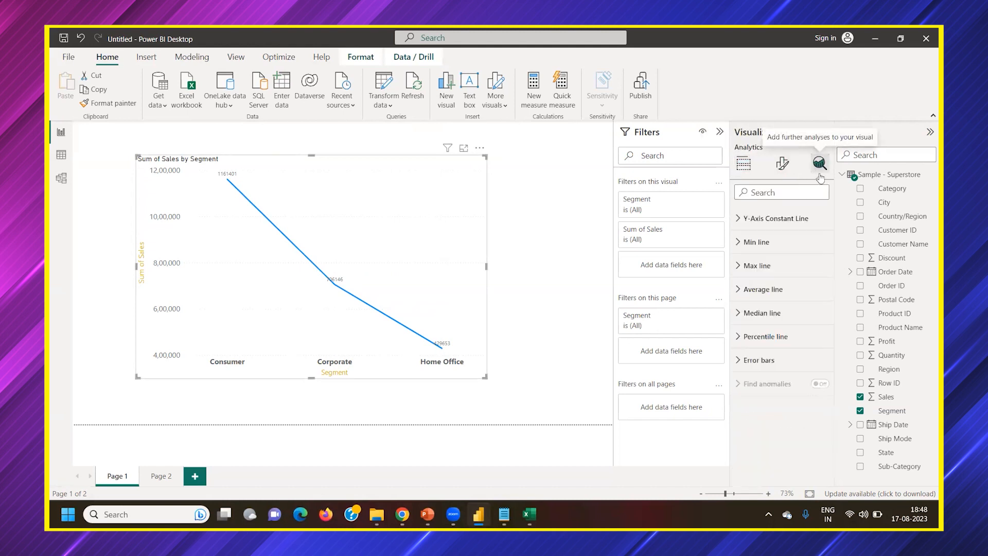
{"action": "left_click", "coordinate": [783, 163]}
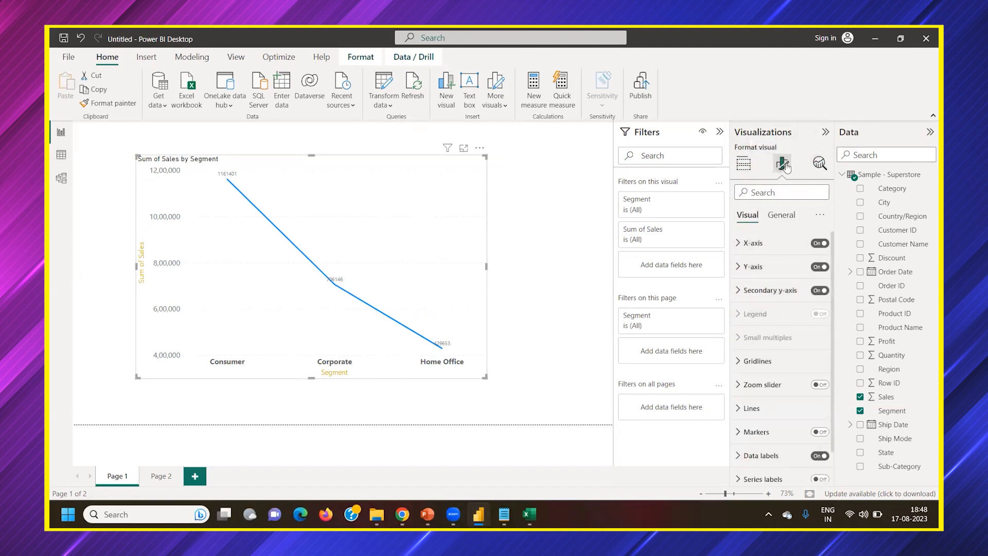
Inspect the chart's general size properties and shrink the chart to about 381 high by 782 wide
{"action": "left_click", "coordinate": [778, 219]}
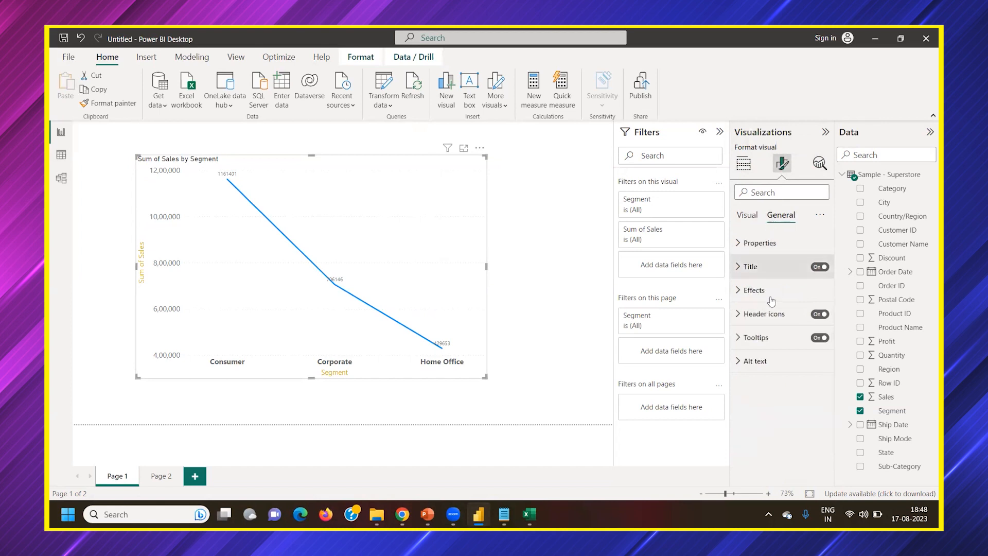
{"action": "left_click", "coordinate": [763, 251]}
{"action": "scroll", "coordinate": [771, 286], "scroll_direction": "down", "scroll_amount": 2}
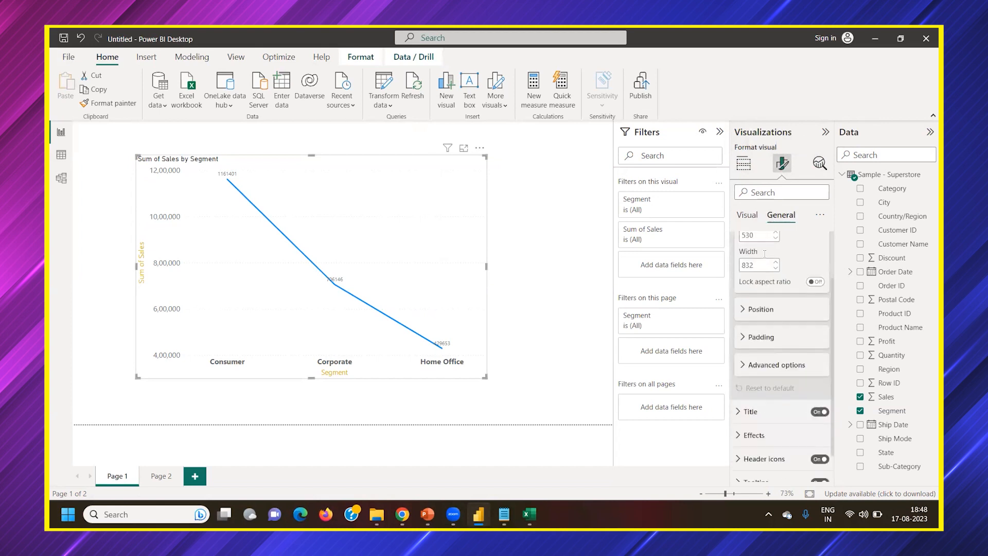
{"action": "scroll", "coordinate": [772, 289], "scroll_direction": "up", "scroll_amount": 2}
{"action": "scroll", "coordinate": [772, 288], "scroll_direction": "up", "scroll_amount": 1}
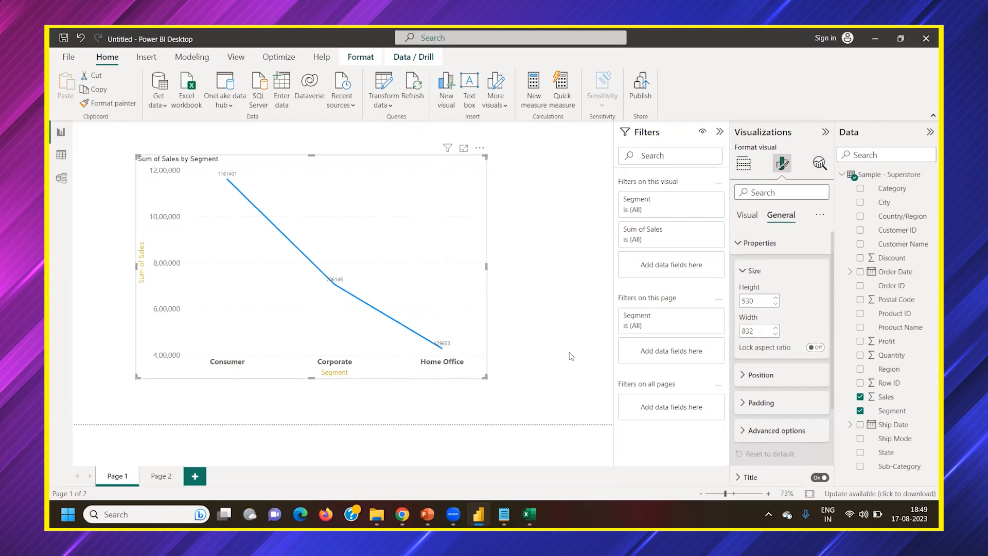
{"action": "left_click_drag", "start_coordinate": [485, 378], "coordinate": [465, 315]}
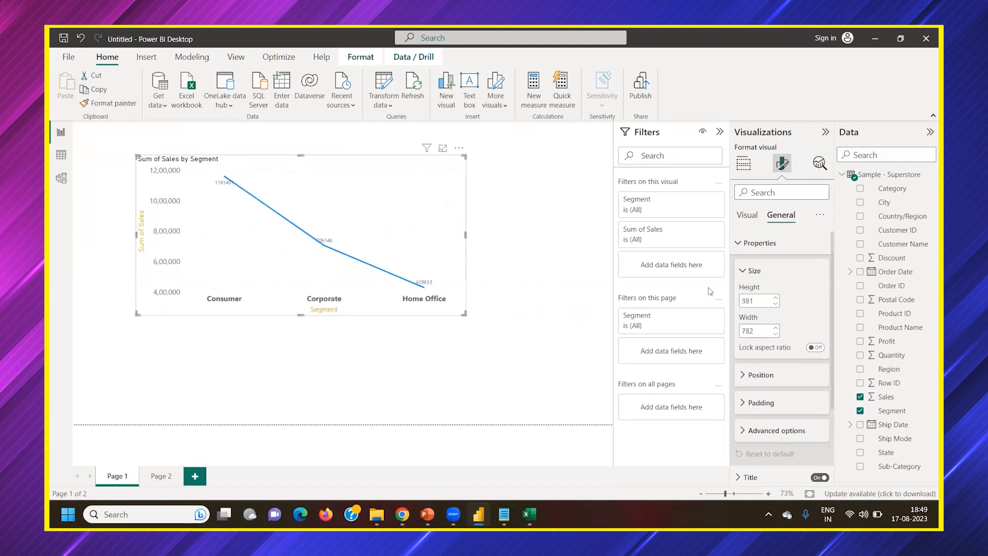
{"action": "left_click", "coordinate": [773, 251]}
Replace the line chart's title text with SALES BY SEGMENT and stretch the chart taller on the page
{"action": "left_click", "coordinate": [760, 269]}
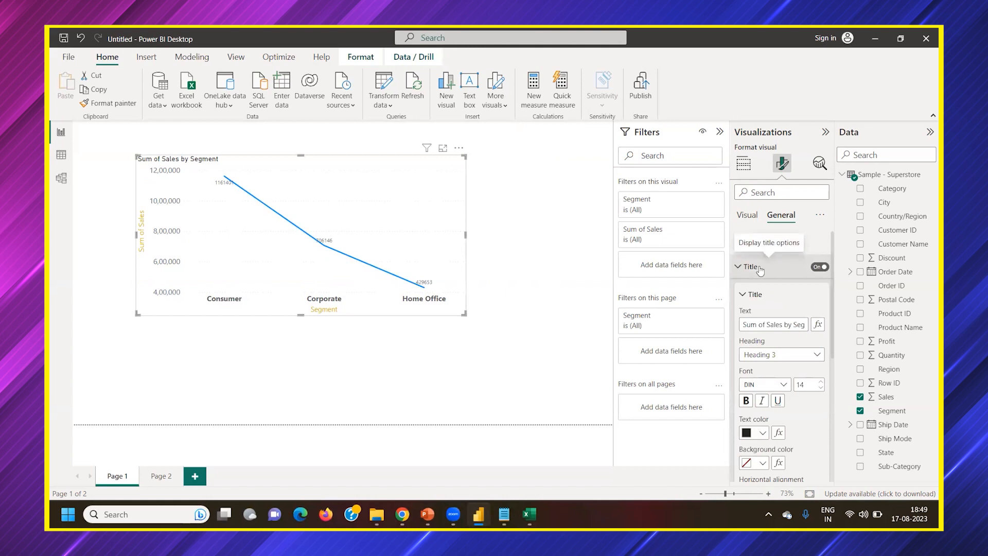
{"action": "left_click_drag", "start_coordinate": [771, 326], "coordinate": [812, 325]}
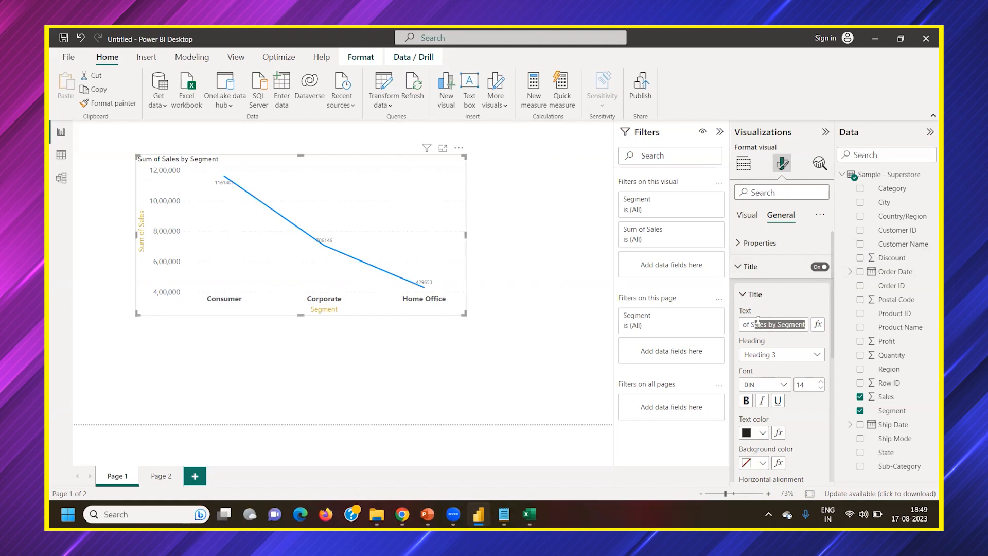
{"action": "key", "text": "ctrl+s"}
{"action": "key", "text": "Escape"}
{"action": "left_click", "coordinate": [750, 324]}
{"action": "key", "text": "ctrl+a"}
{"action": "key", "text": "BackSpace"}
{"action": "type", "text": "SALES B"}
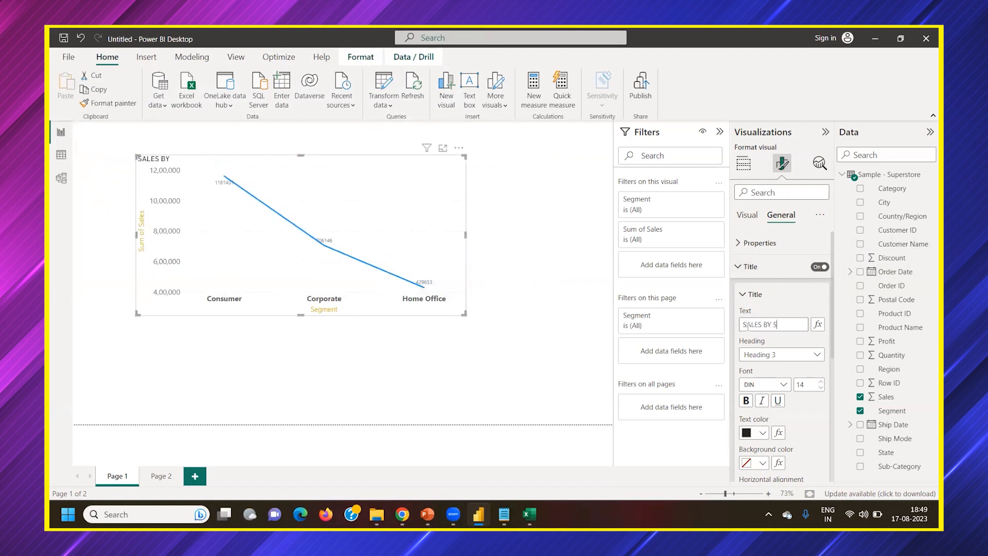
{"action": "type", "text": "Y SEGMENT"}
{"action": "left_click_drag", "start_coordinate": [300, 314], "coordinate": [300, 369]}
Set the chart title's font to Segoe UI and center it horizontally
{"action": "left_click", "coordinate": [784, 384]}
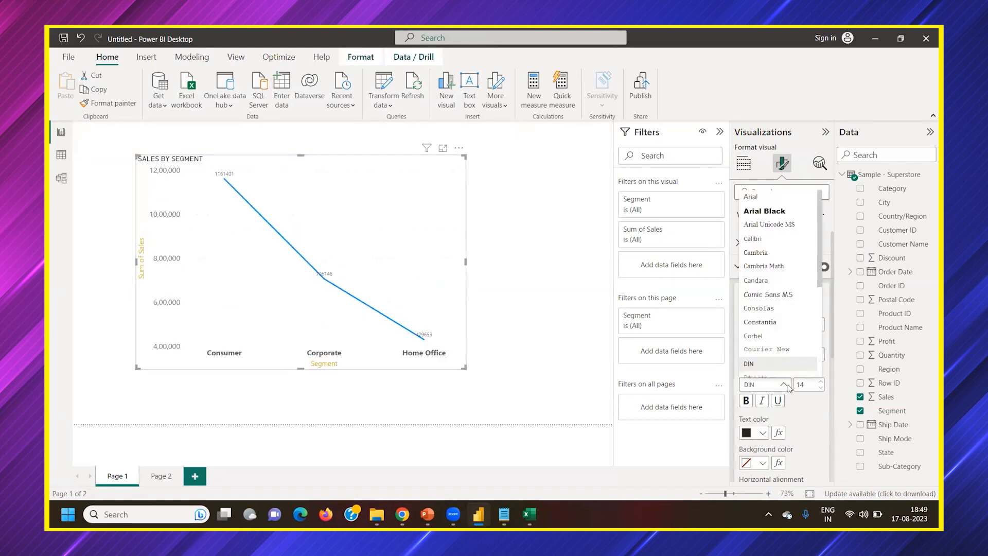
{"action": "key", "text": "s"}
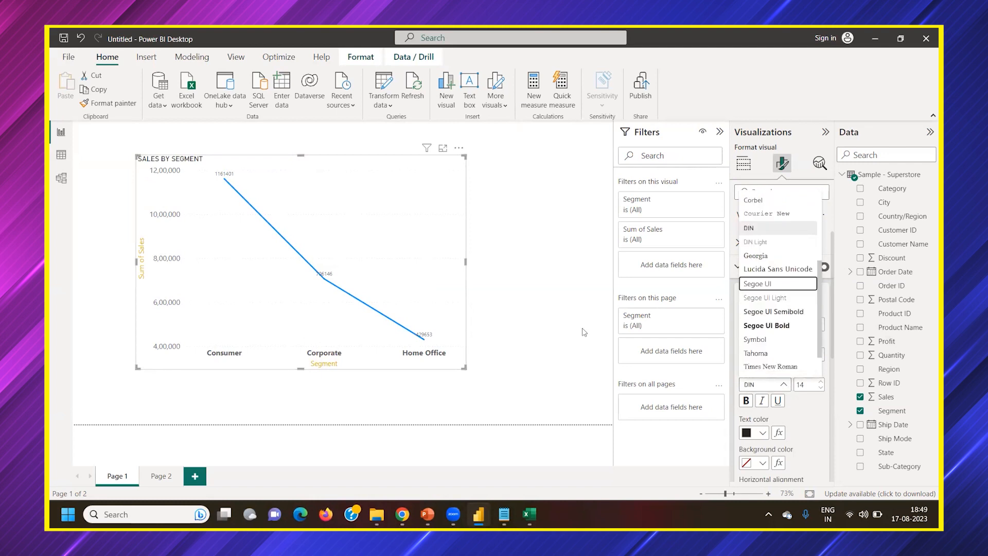
{"action": "left_click", "coordinate": [778, 284]}
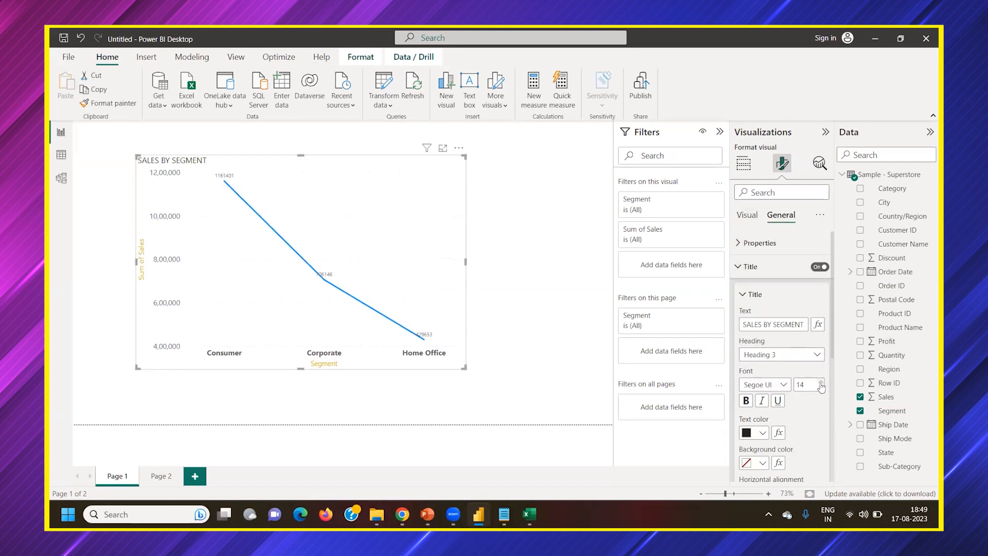
{"action": "scroll", "coordinate": [781, 416], "scroll_direction": "down", "scroll_amount": 2}
{"action": "left_click", "coordinate": [763, 419]}
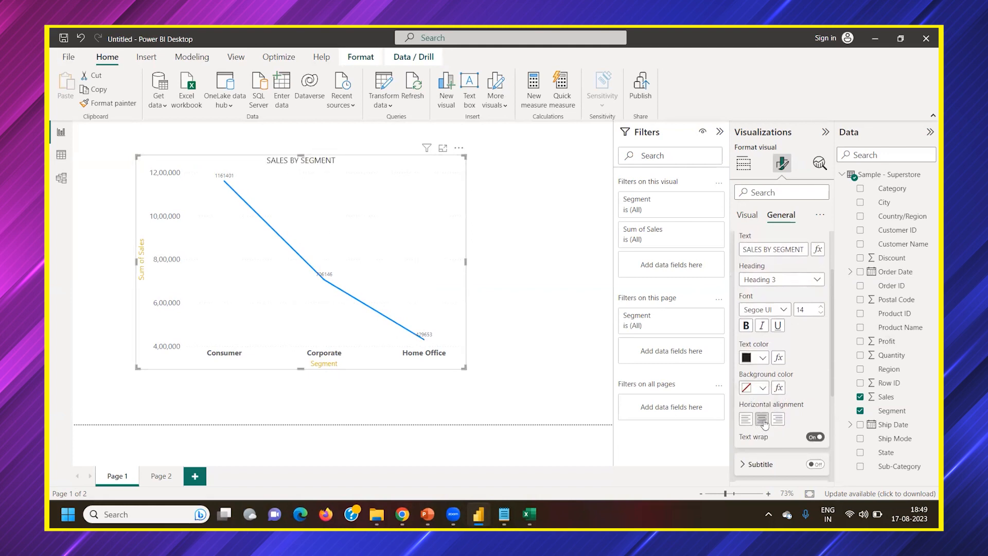
Give the chart title a blue background with bold white text
{"action": "left_click", "coordinate": [764, 358]}
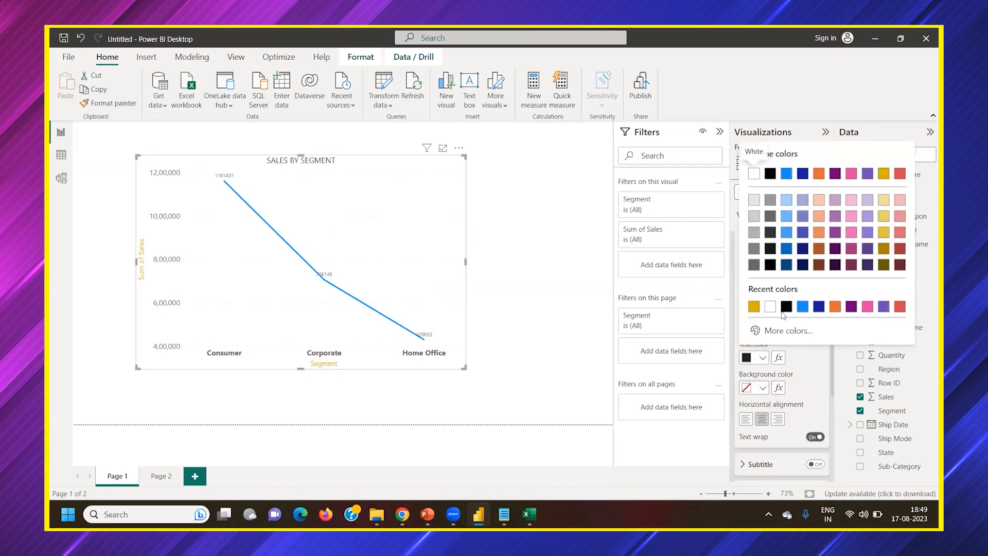
{"action": "left_click", "coordinate": [763, 388]}
{"action": "left_click", "coordinate": [761, 389]}
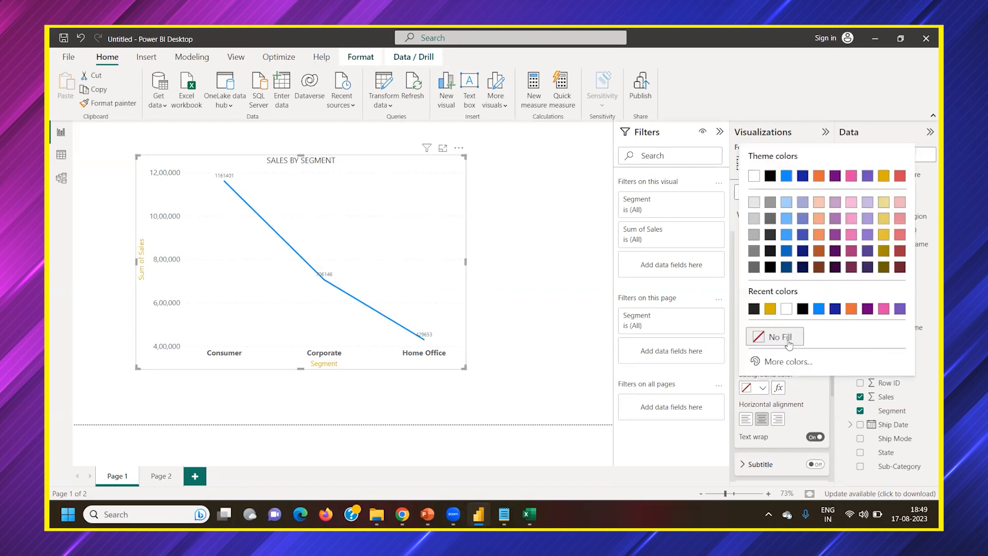
{"action": "left_click", "coordinate": [819, 309]}
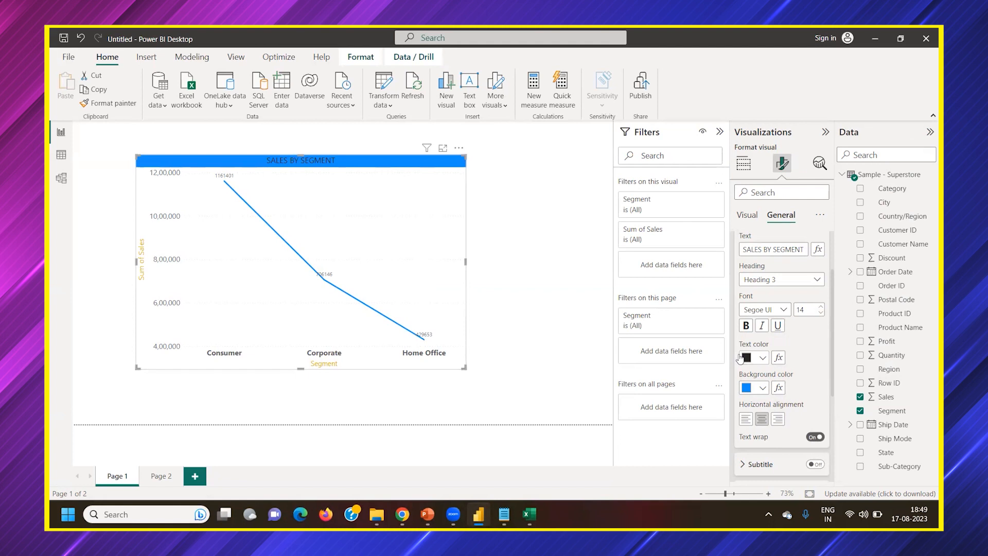
{"action": "left_click", "coordinate": [762, 358]}
{"action": "left_click", "coordinate": [802, 307]}
{"action": "left_click", "coordinate": [745, 326]}
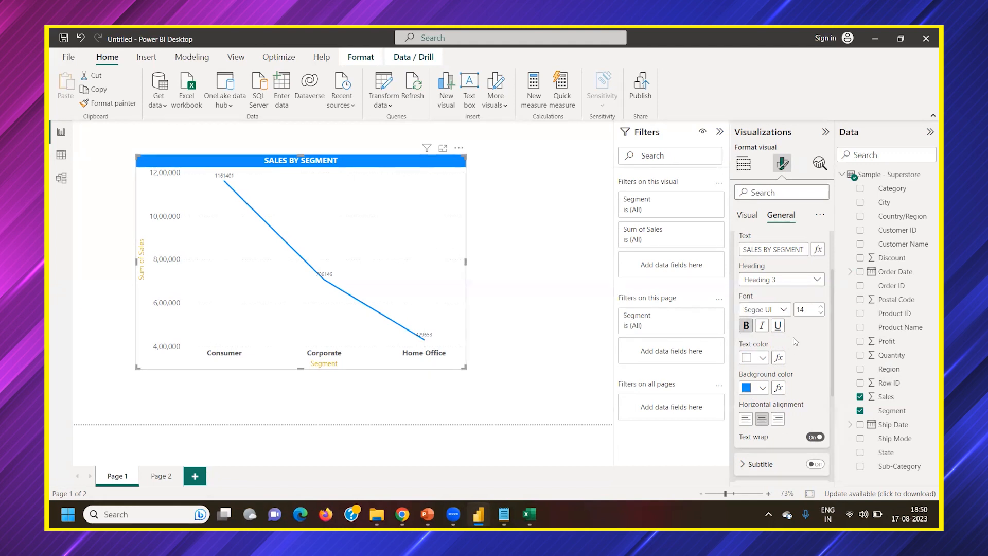
Try the Normal and Heading 5 levels for the chart title, and set its heading to Heading 2
{"action": "scroll", "coordinate": [796, 342], "scroll_direction": "up", "scroll_amount": 1}
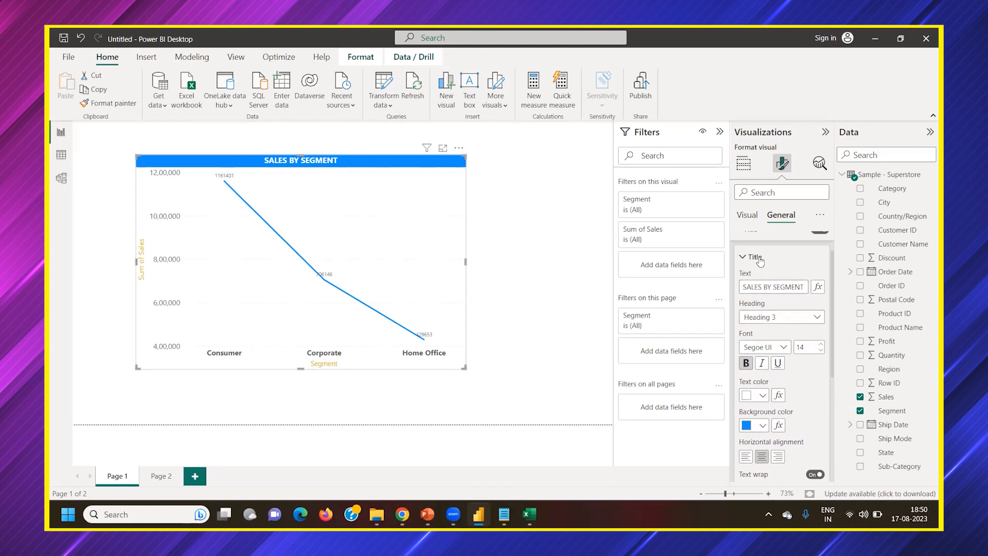
{"action": "left_click", "coordinate": [769, 317]}
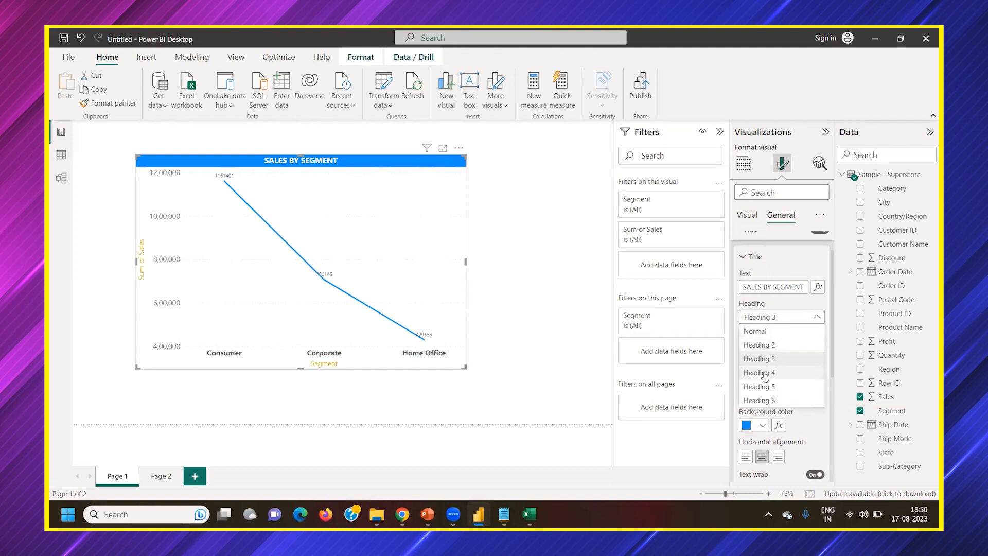
{"action": "left_click", "coordinate": [761, 332]}
{"action": "left_click", "coordinate": [771, 316]}
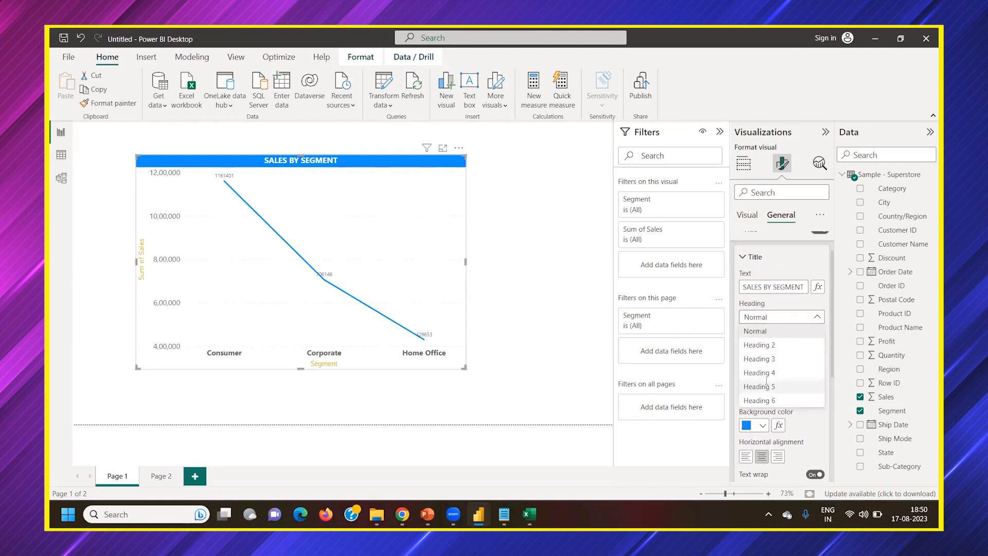
{"action": "left_click", "coordinate": [767, 390]}
{"action": "left_click", "coordinate": [764, 317]}
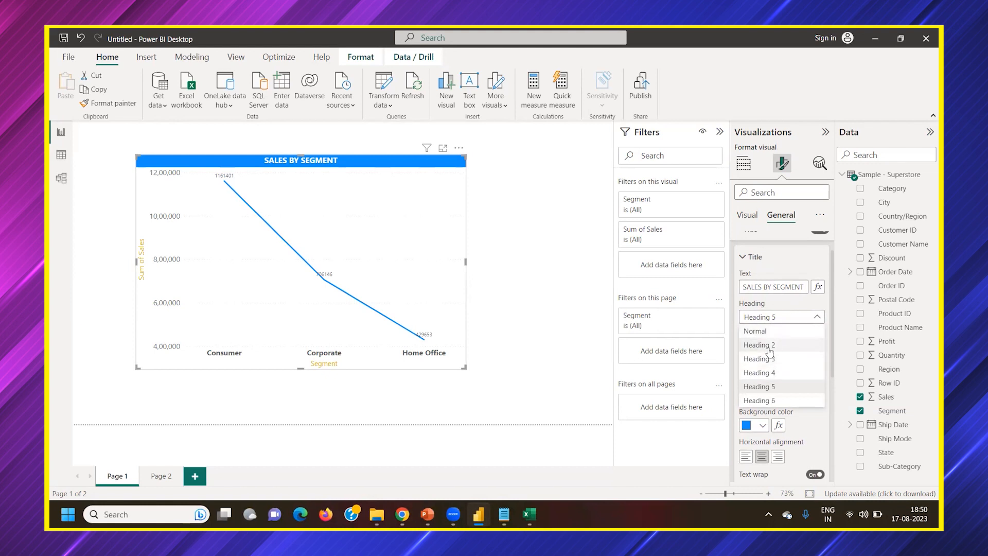
{"action": "left_click", "coordinate": [761, 319]}
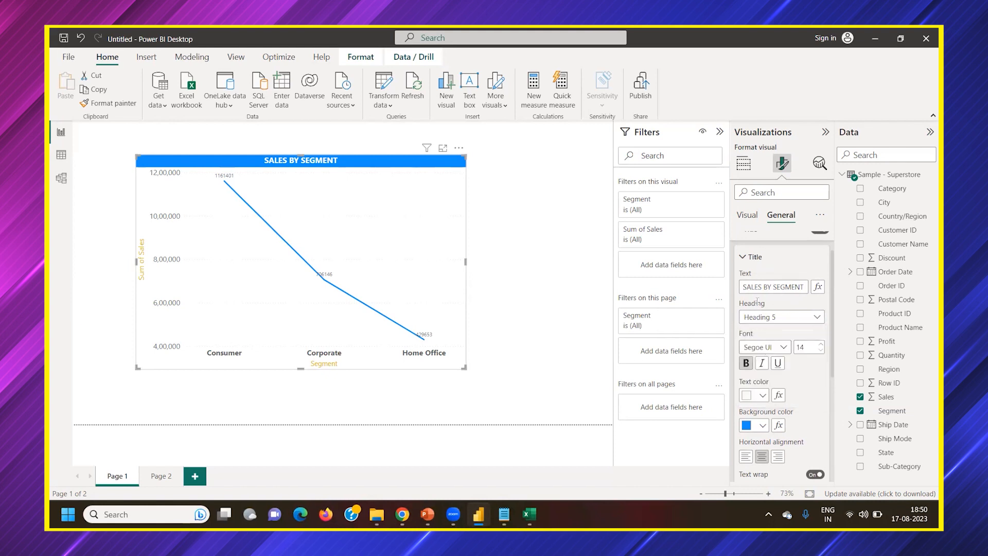
Try showing a subtitle and a divider below the chart title, and turn both off again
{"action": "left_click", "coordinate": [752, 258]}
{"action": "left_click", "coordinate": [767, 297]}
{"action": "left_click", "coordinate": [816, 297]}
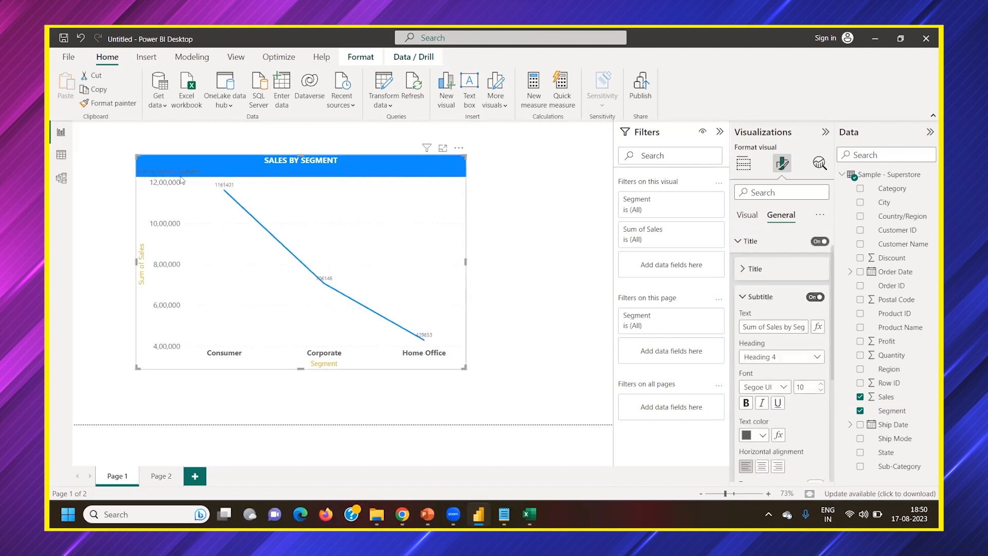
{"action": "left_click", "coordinate": [818, 297]}
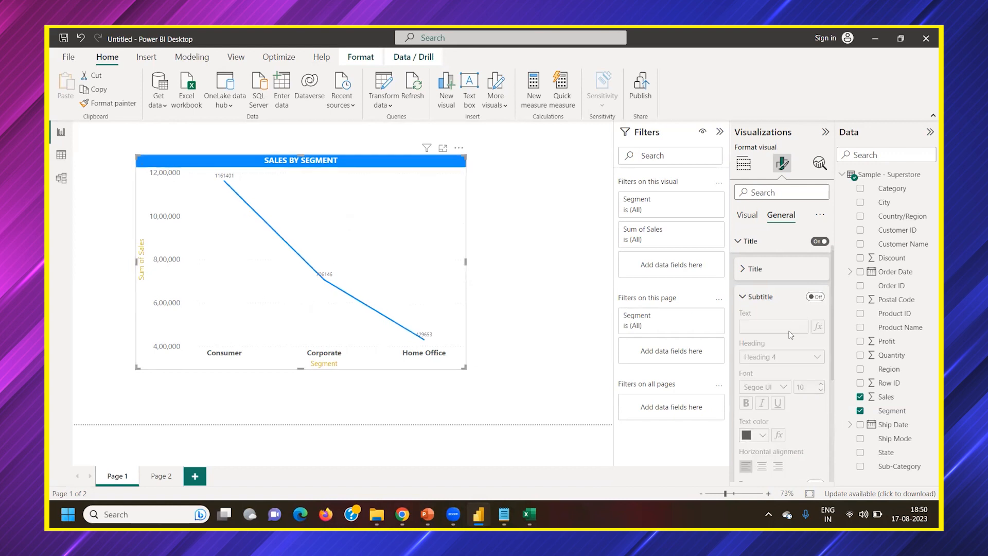
{"action": "left_click", "coordinate": [747, 299]}
{"action": "left_click", "coordinate": [760, 324]}
{"action": "left_click", "coordinate": [815, 325]}
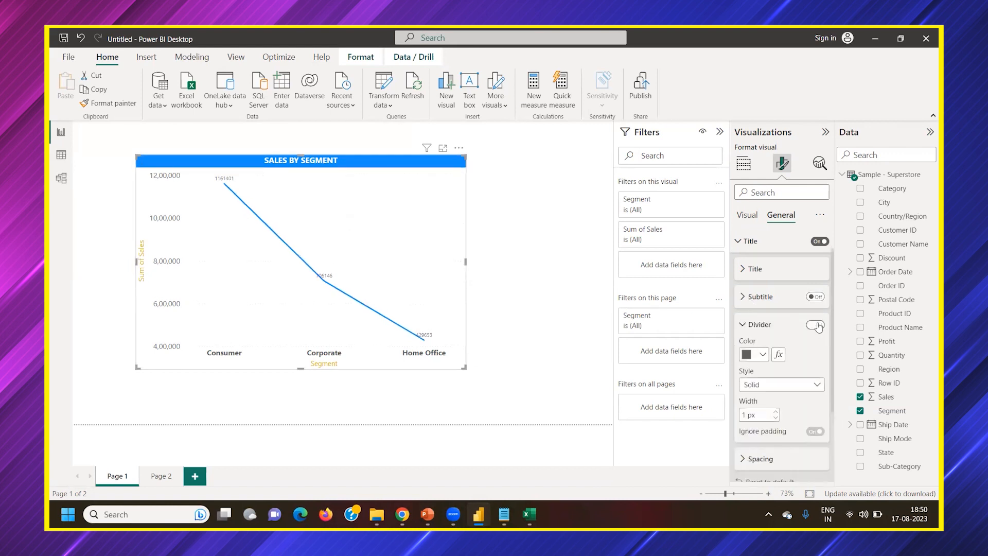
{"action": "left_click", "coordinate": [814, 325]}
{"action": "left_click", "coordinate": [763, 324]}
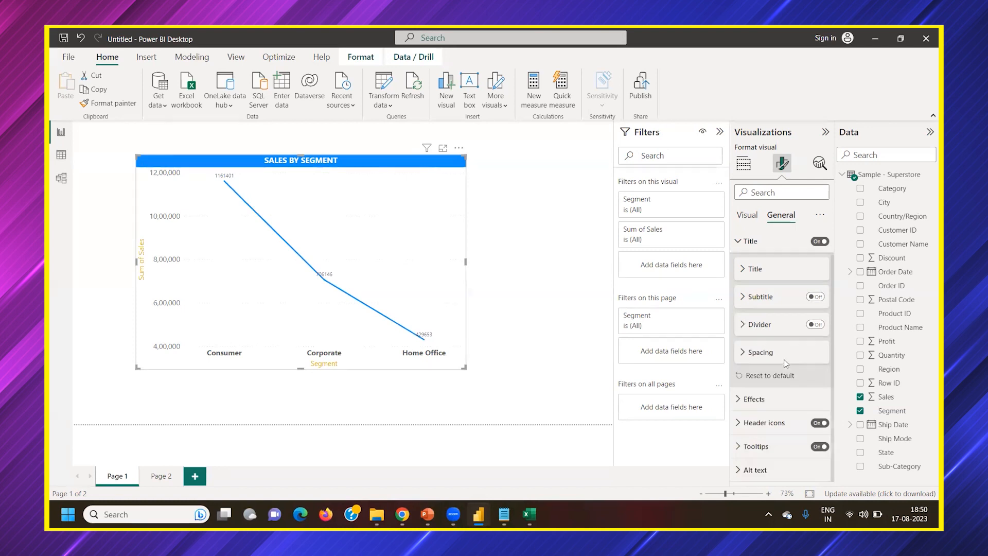
Review the chart's title settings and data point tooltips, and return to the visual's build options
{"action": "scroll", "coordinate": [785, 363], "scroll_direction": "up", "scroll_amount": 1}
{"action": "left_click", "coordinate": [756, 295]}
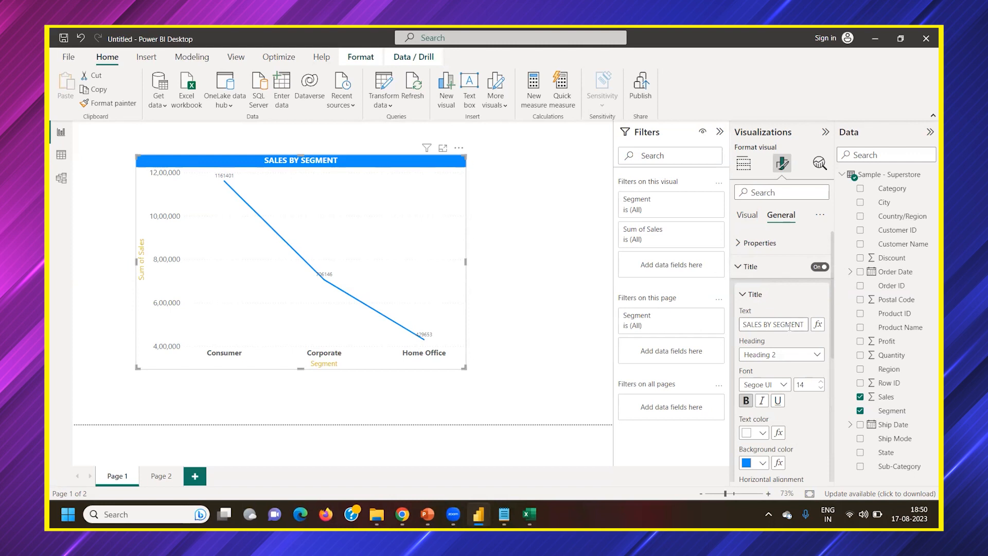
{"action": "left_click", "coordinate": [750, 266]}
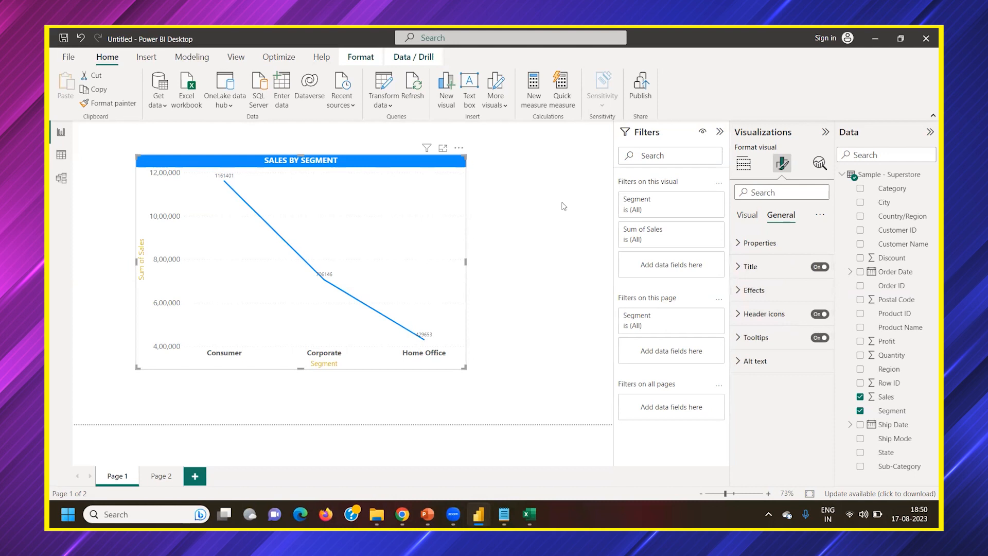
{"action": "mouse_move", "coordinate": [386, 204]}
{"action": "mouse_move", "coordinate": [843, 180]}
{"action": "mouse_move", "coordinate": [391, 221]}
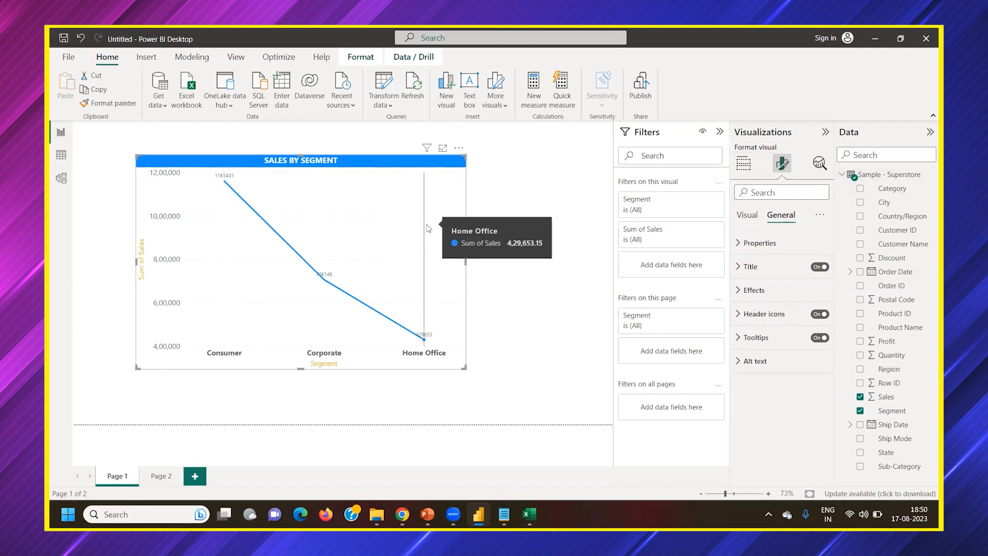
{"action": "left_click", "coordinate": [739, 170]}
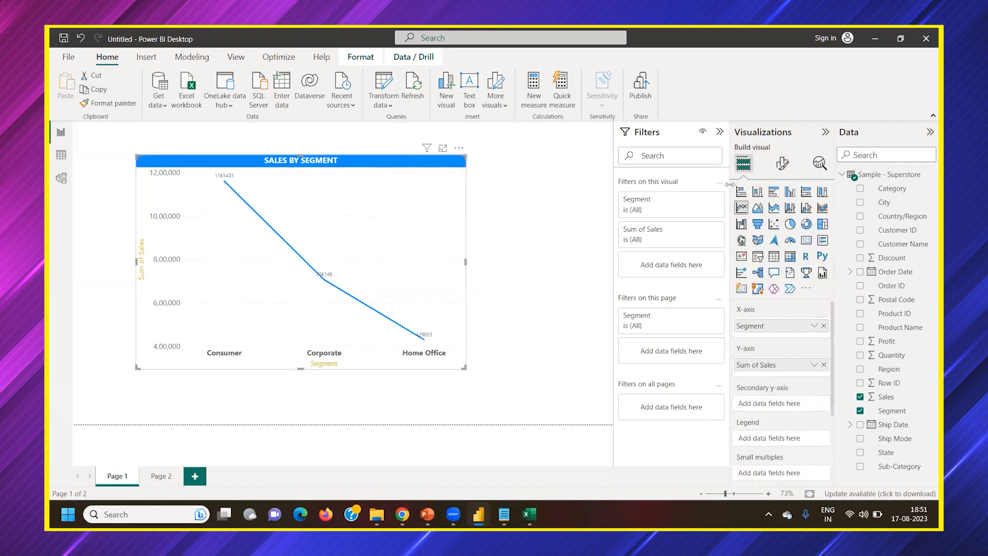